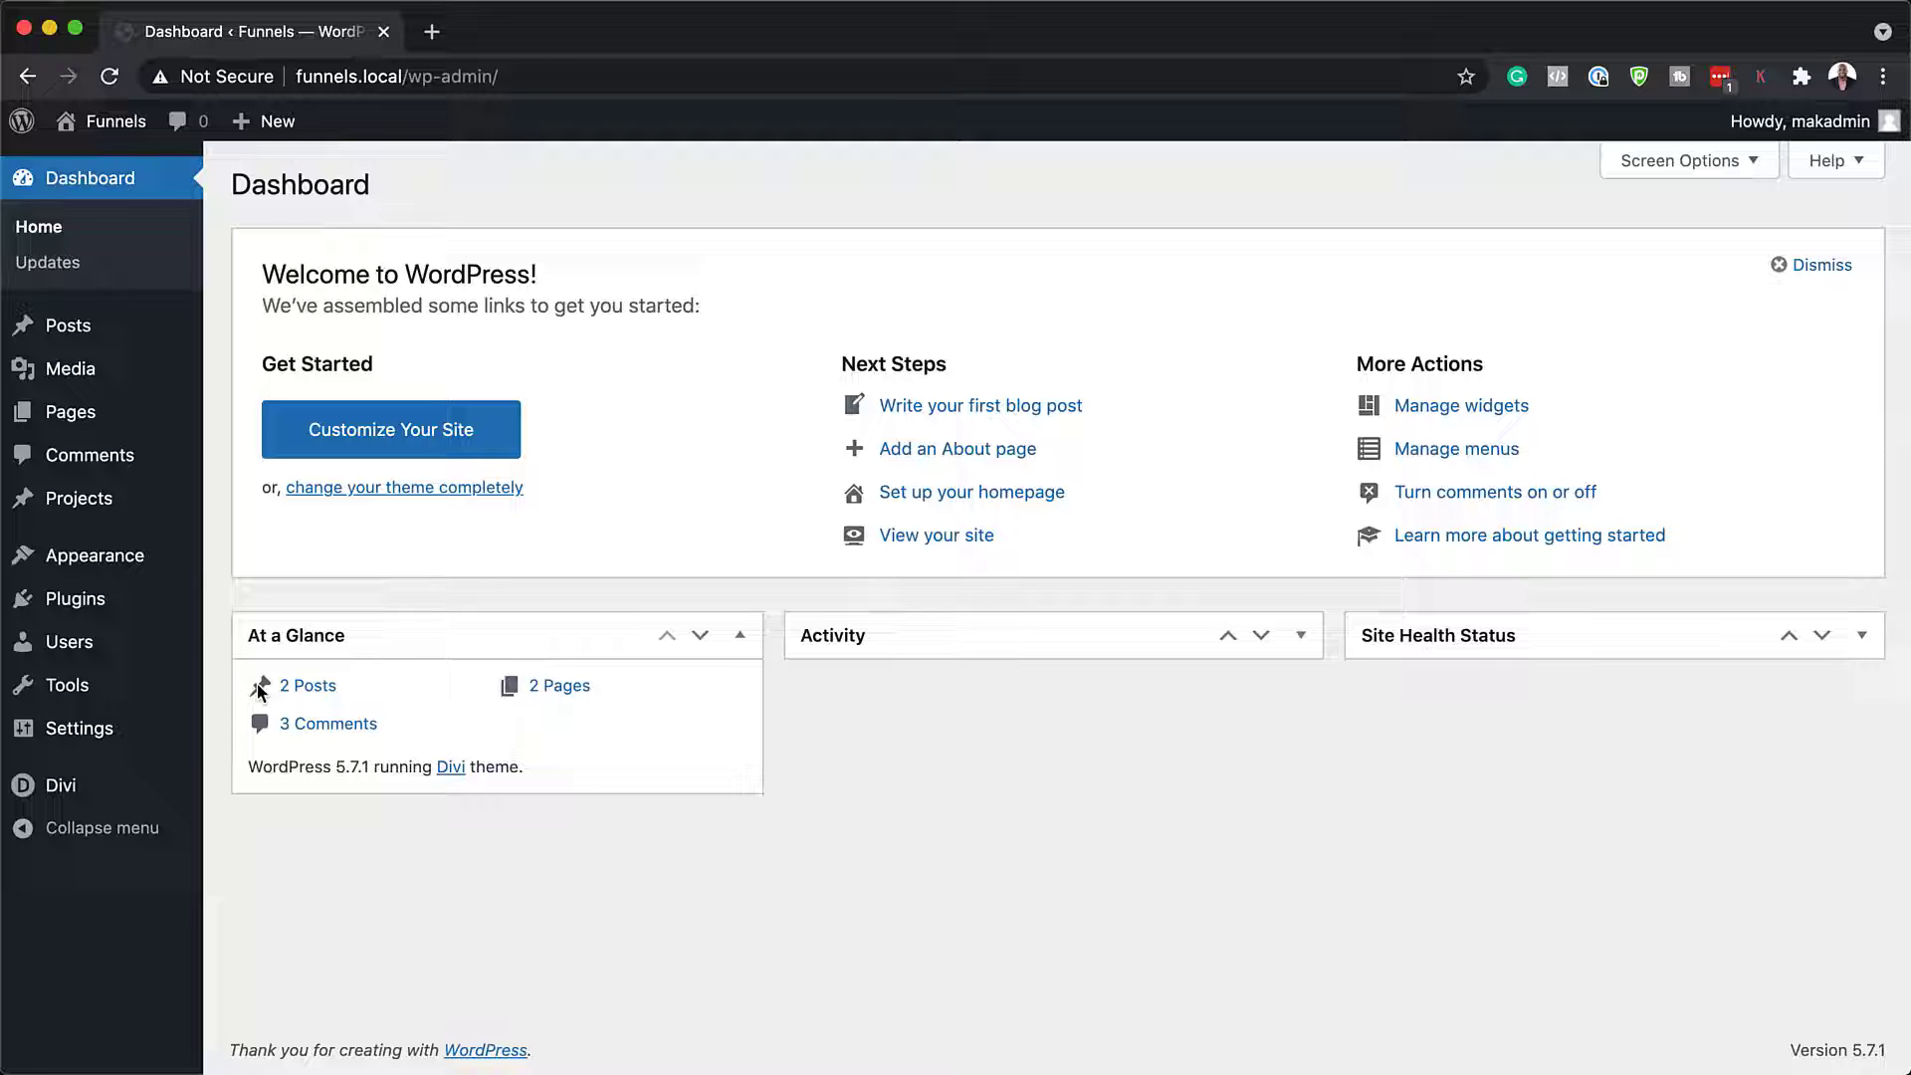
Search the plugin directory for "rank math", then install and activate the Rank Math SEO plugin.
{"action": "mouse_move", "coordinate": [98, 609]}
{"action": "left_click", "coordinate": [282, 643]}
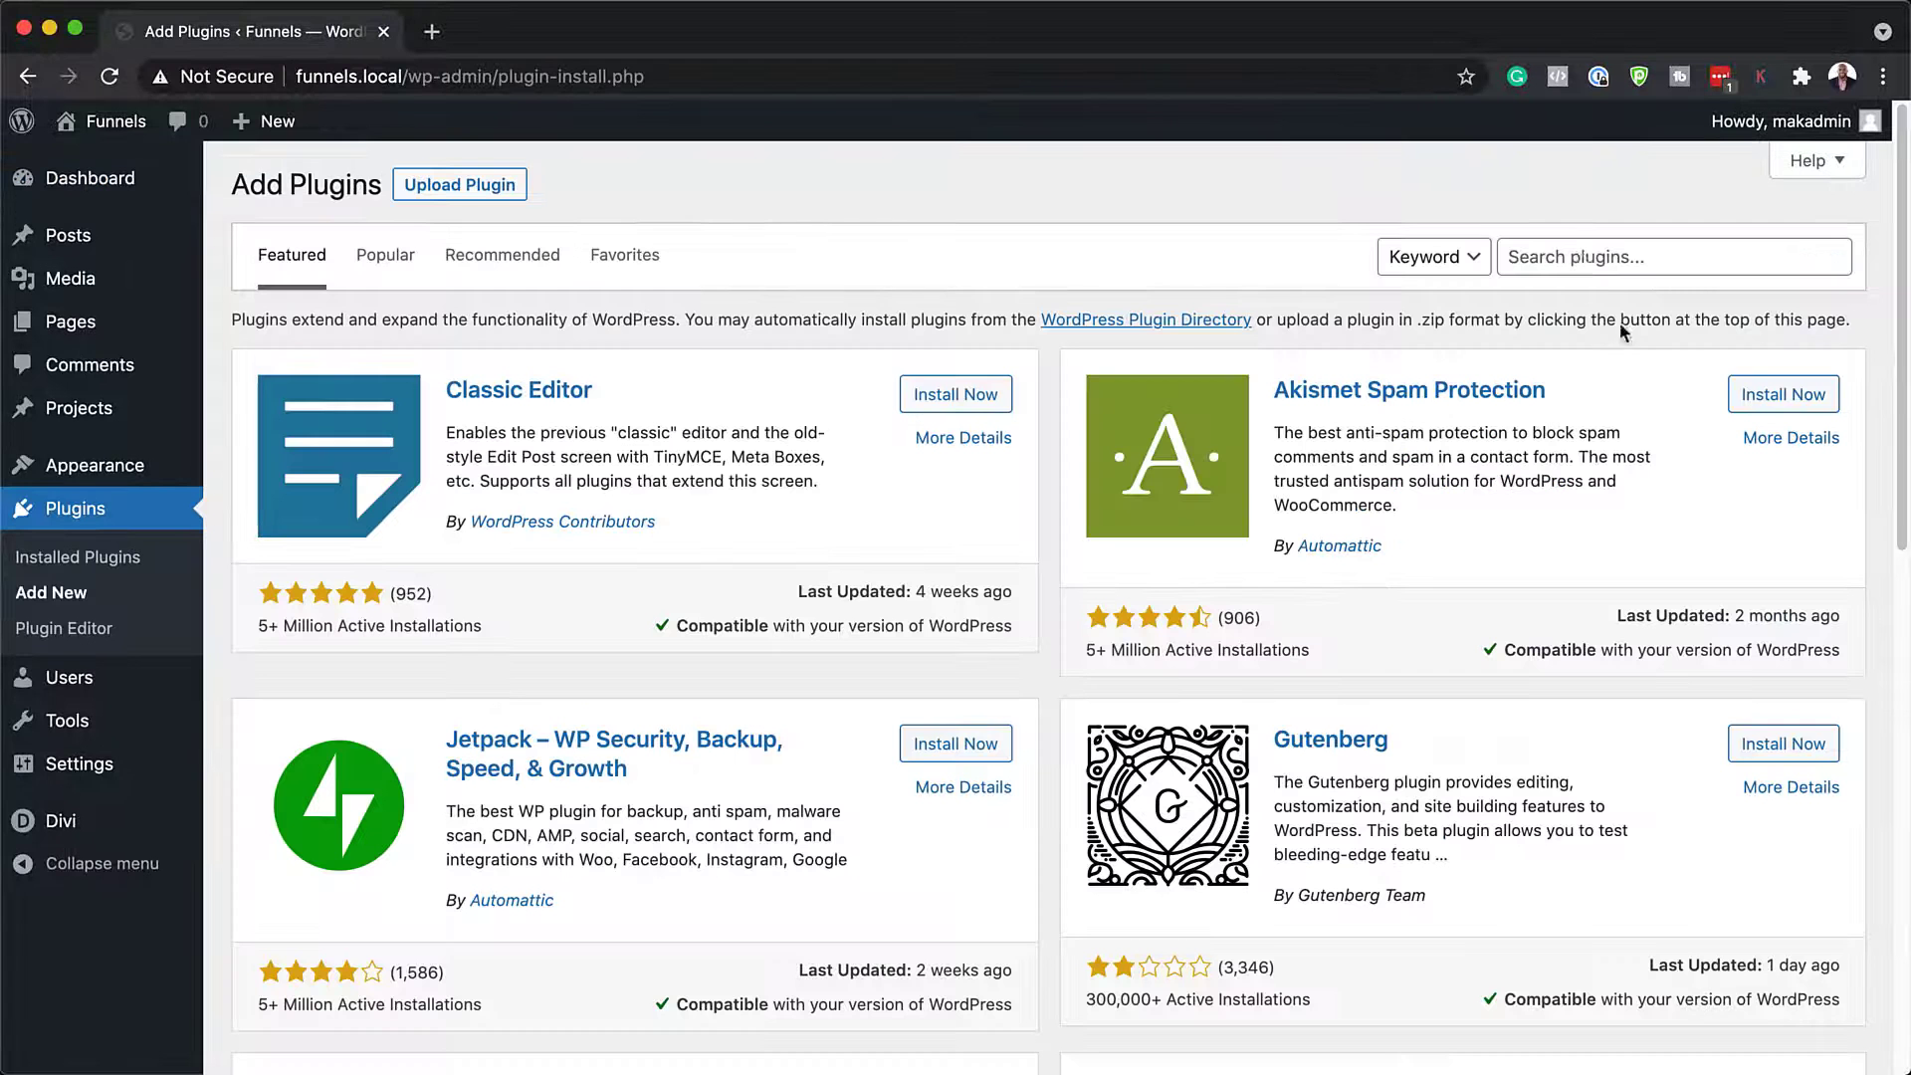
{"action": "left_click", "coordinate": [1579, 254]}
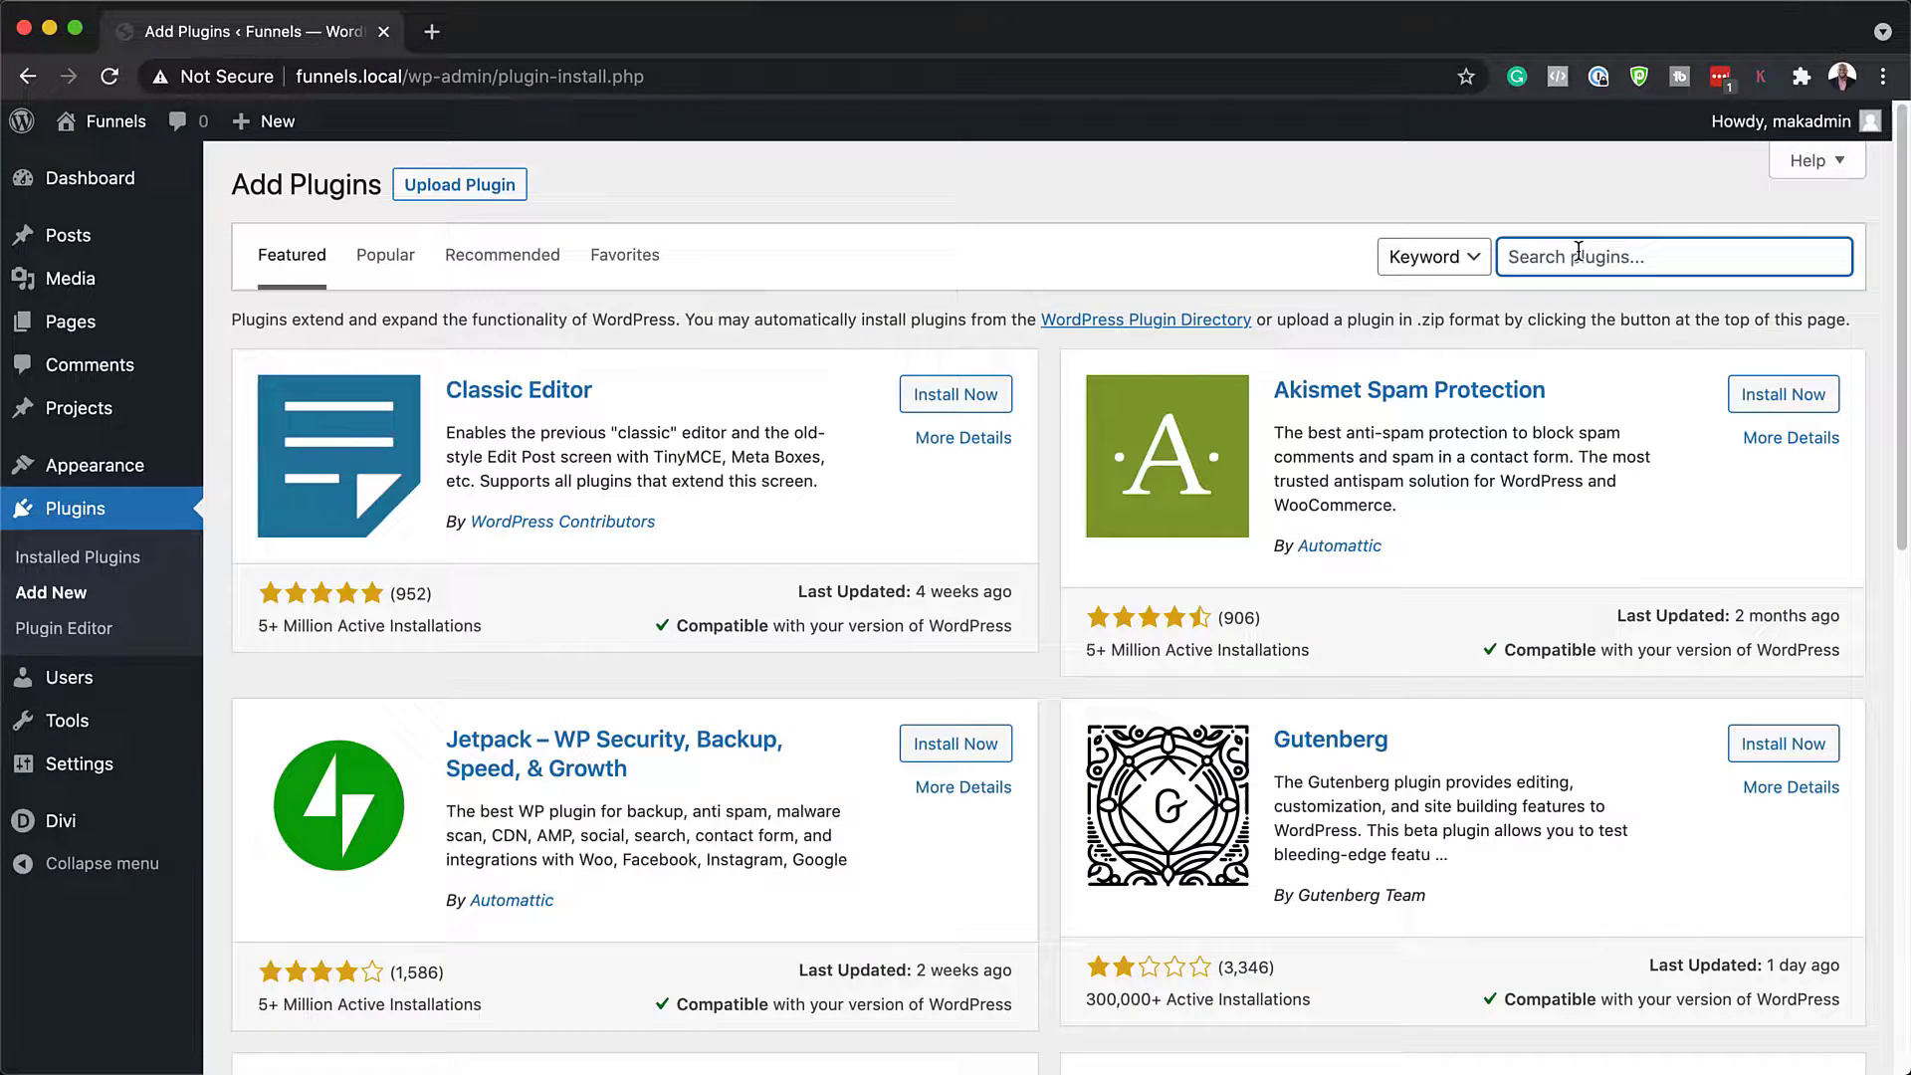
{"action": "type", "text": "rank math"}
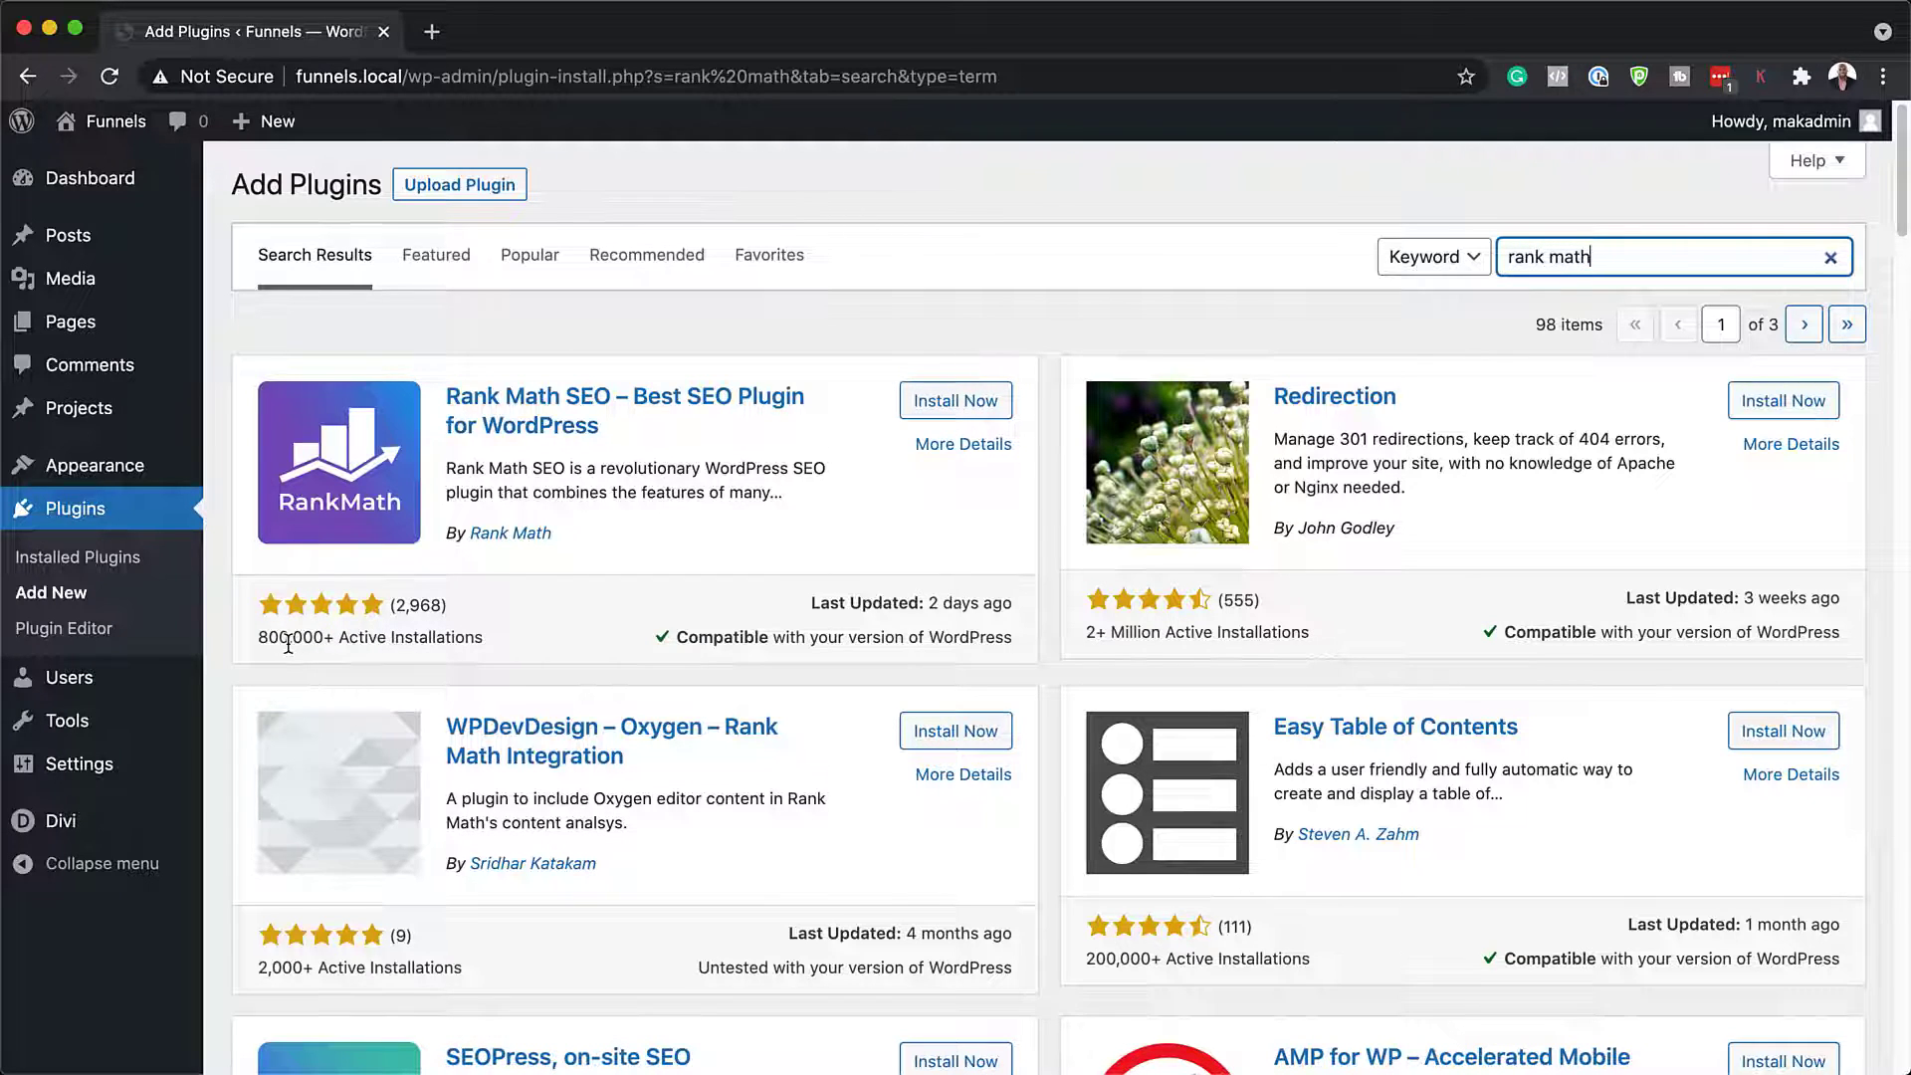
{"action": "left_click", "coordinate": [952, 409]}
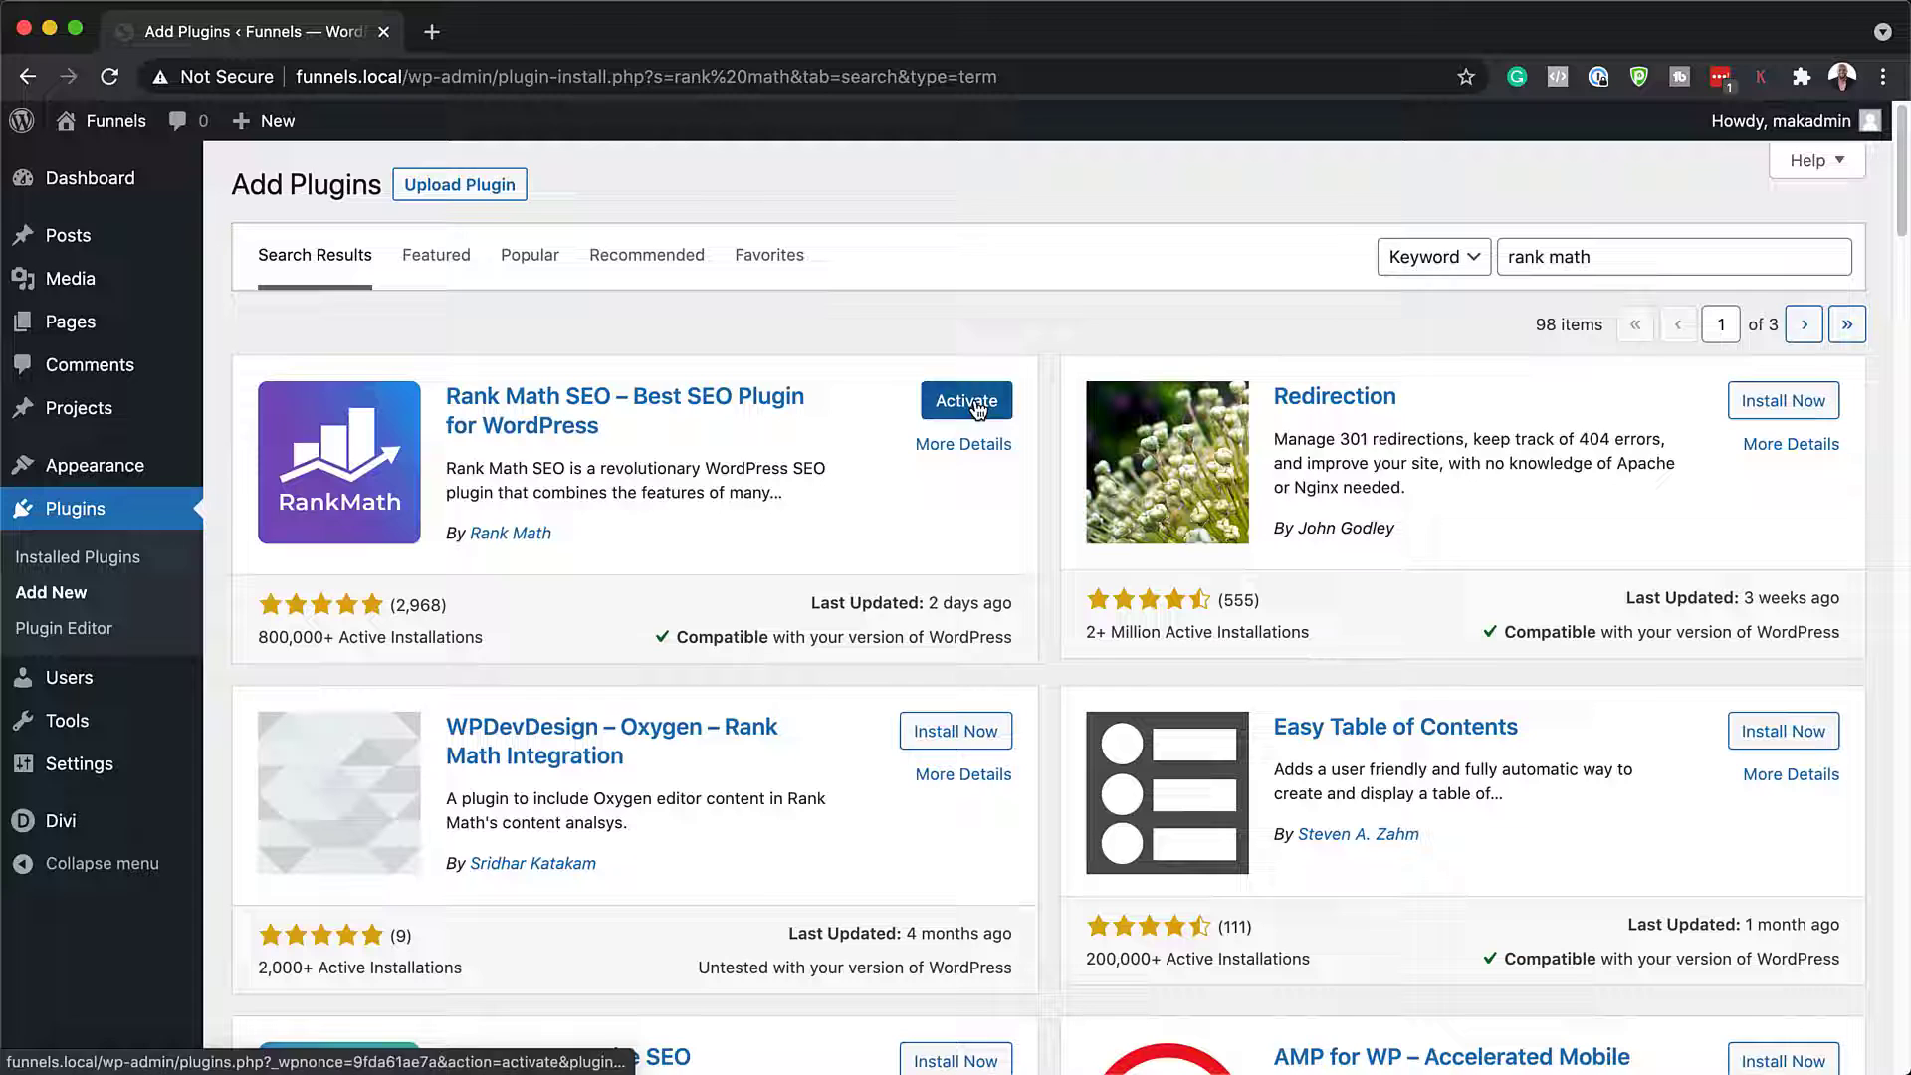
{"action": "left_click", "coordinate": [978, 406]}
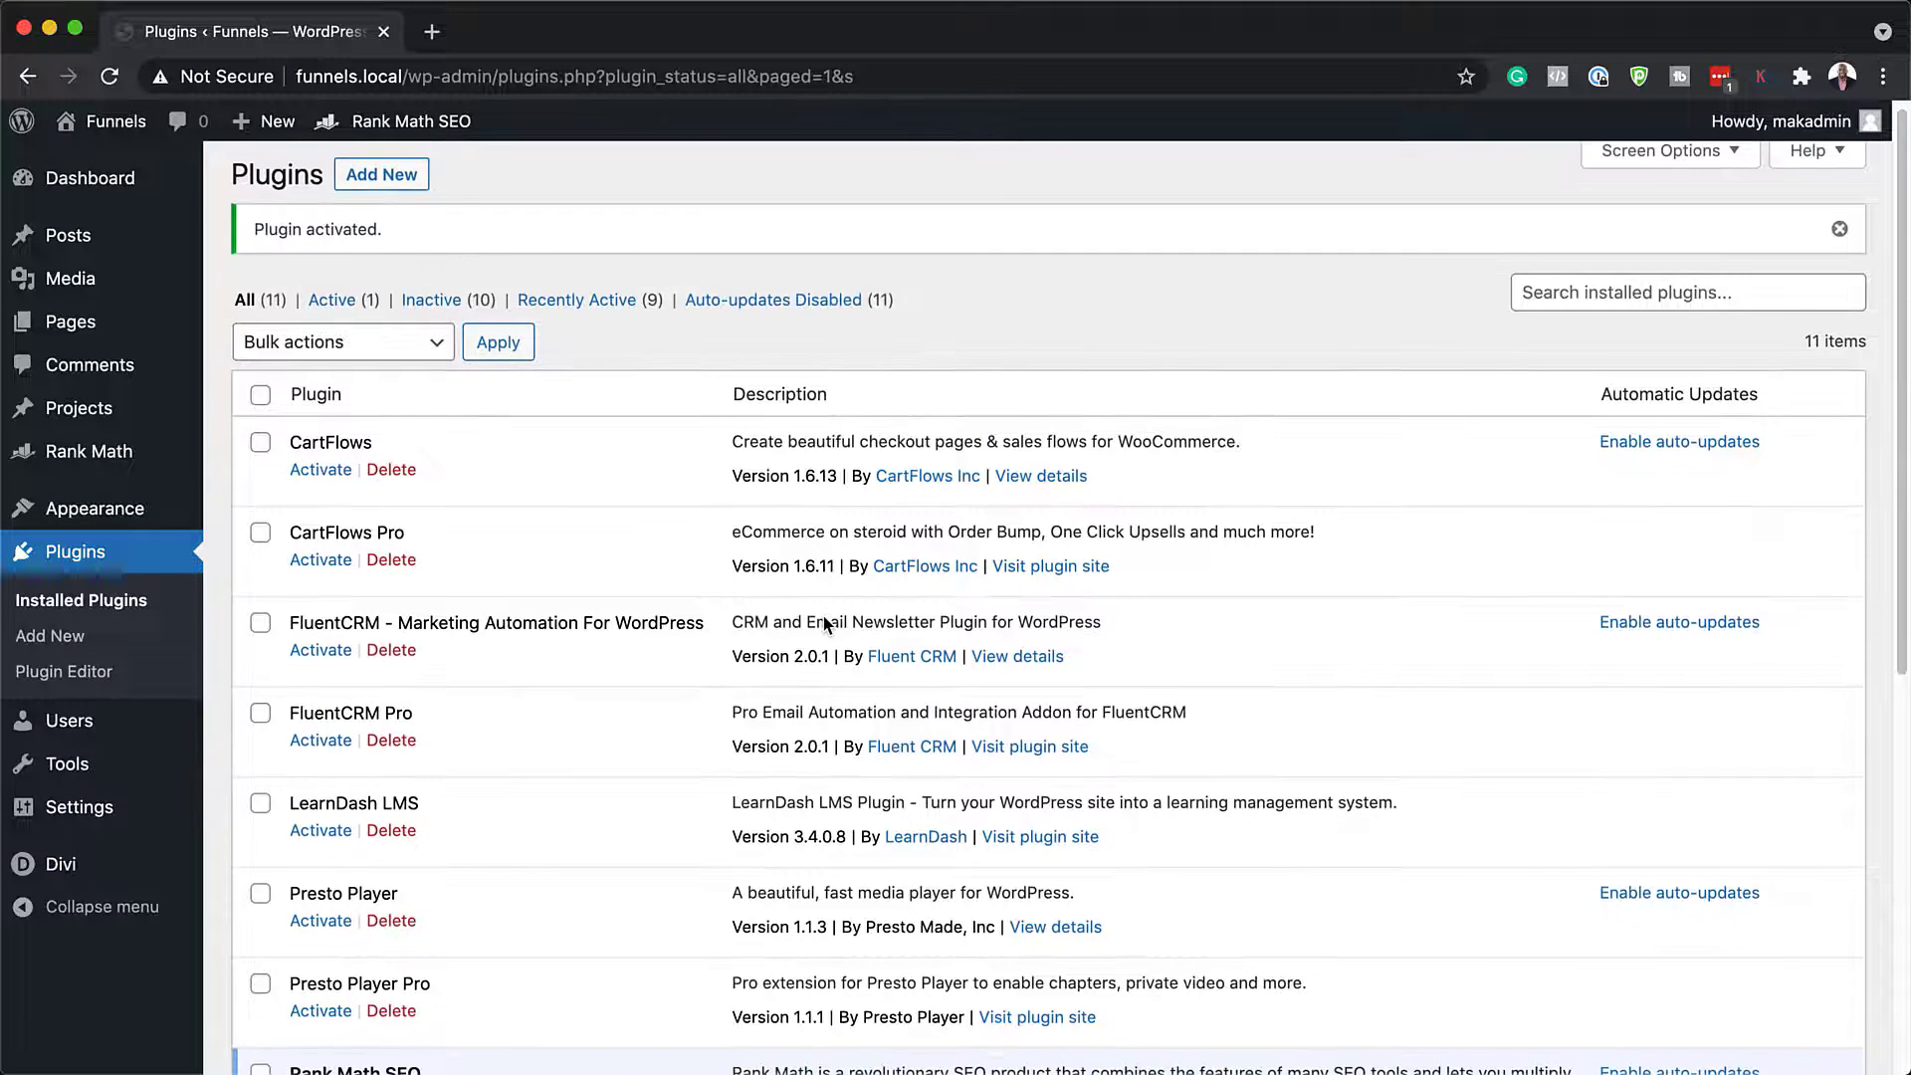
Launch the Rank Math SEO setup wizard and start it in Easy mode.
{"action": "scroll", "coordinate": [824, 624], "scroll_direction": "down", "scroll_amount": 3}
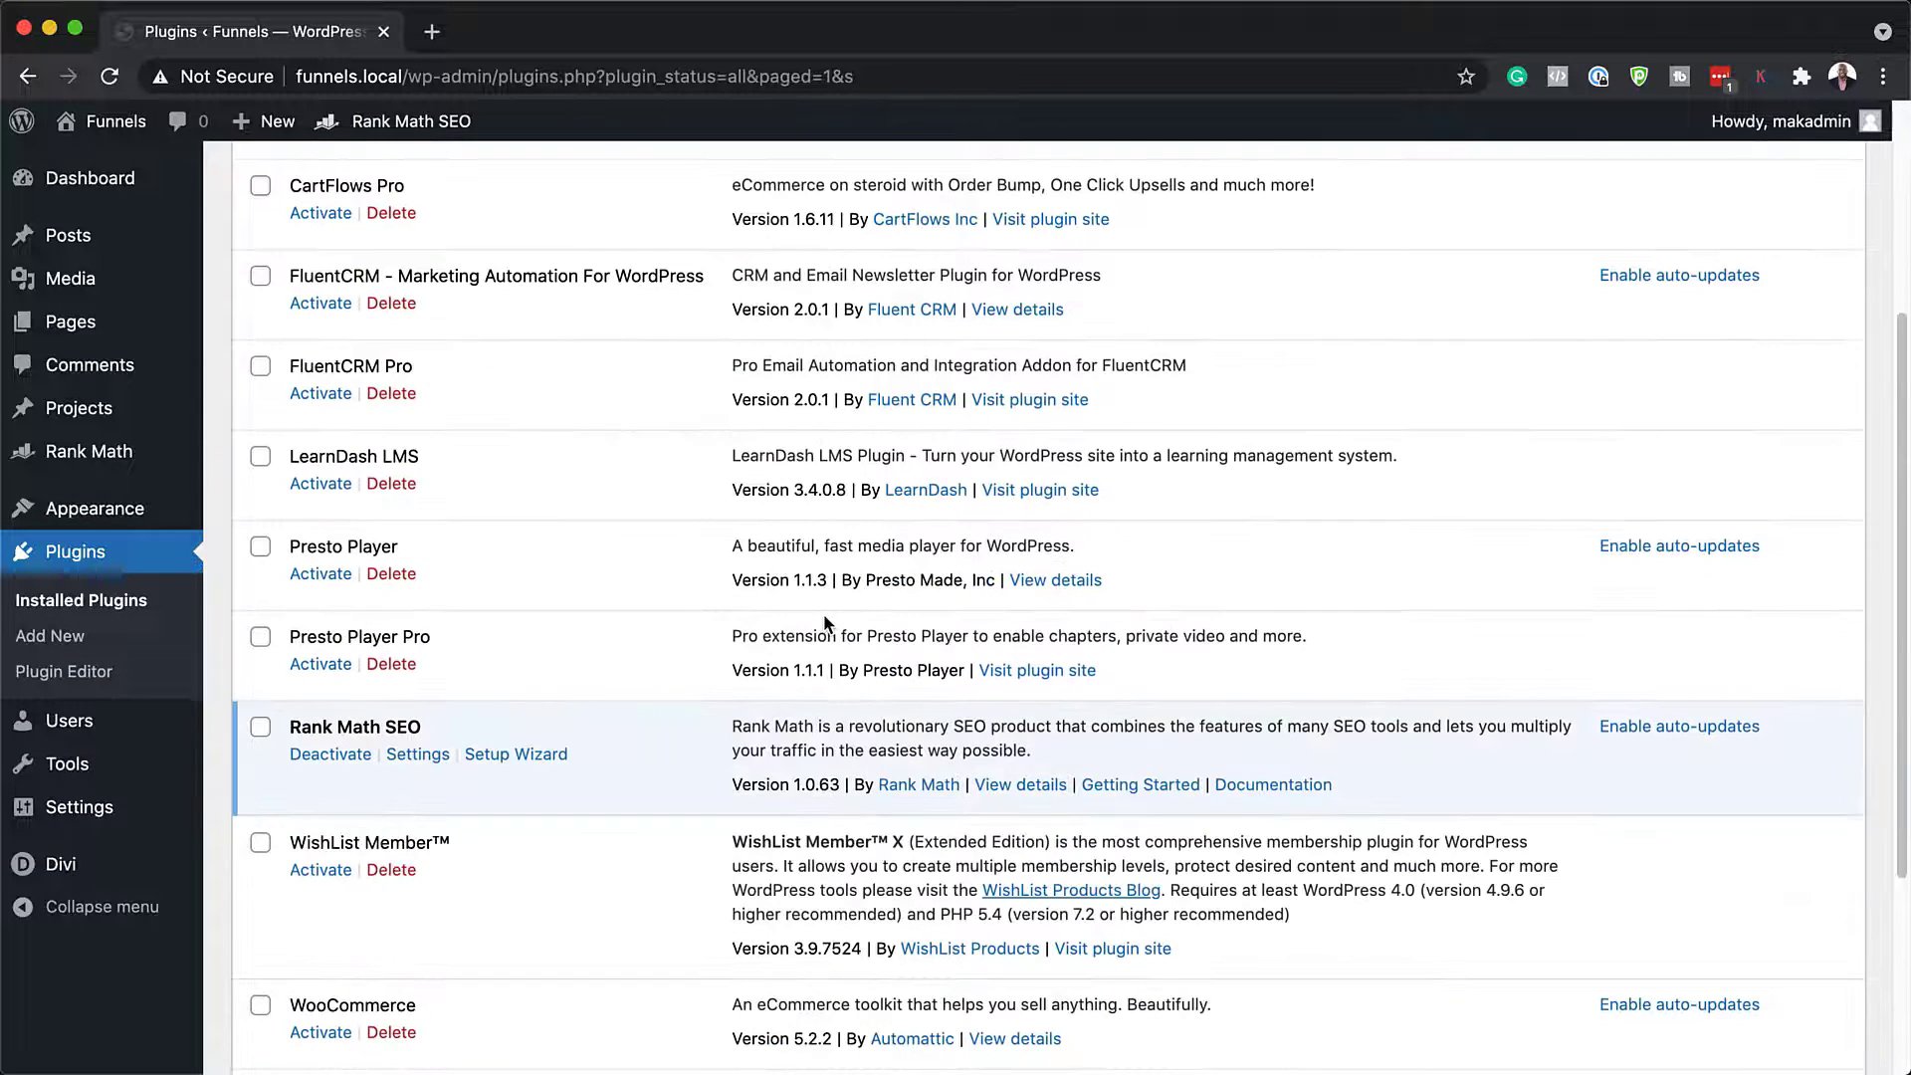
{"action": "left_click", "coordinate": [524, 759]}
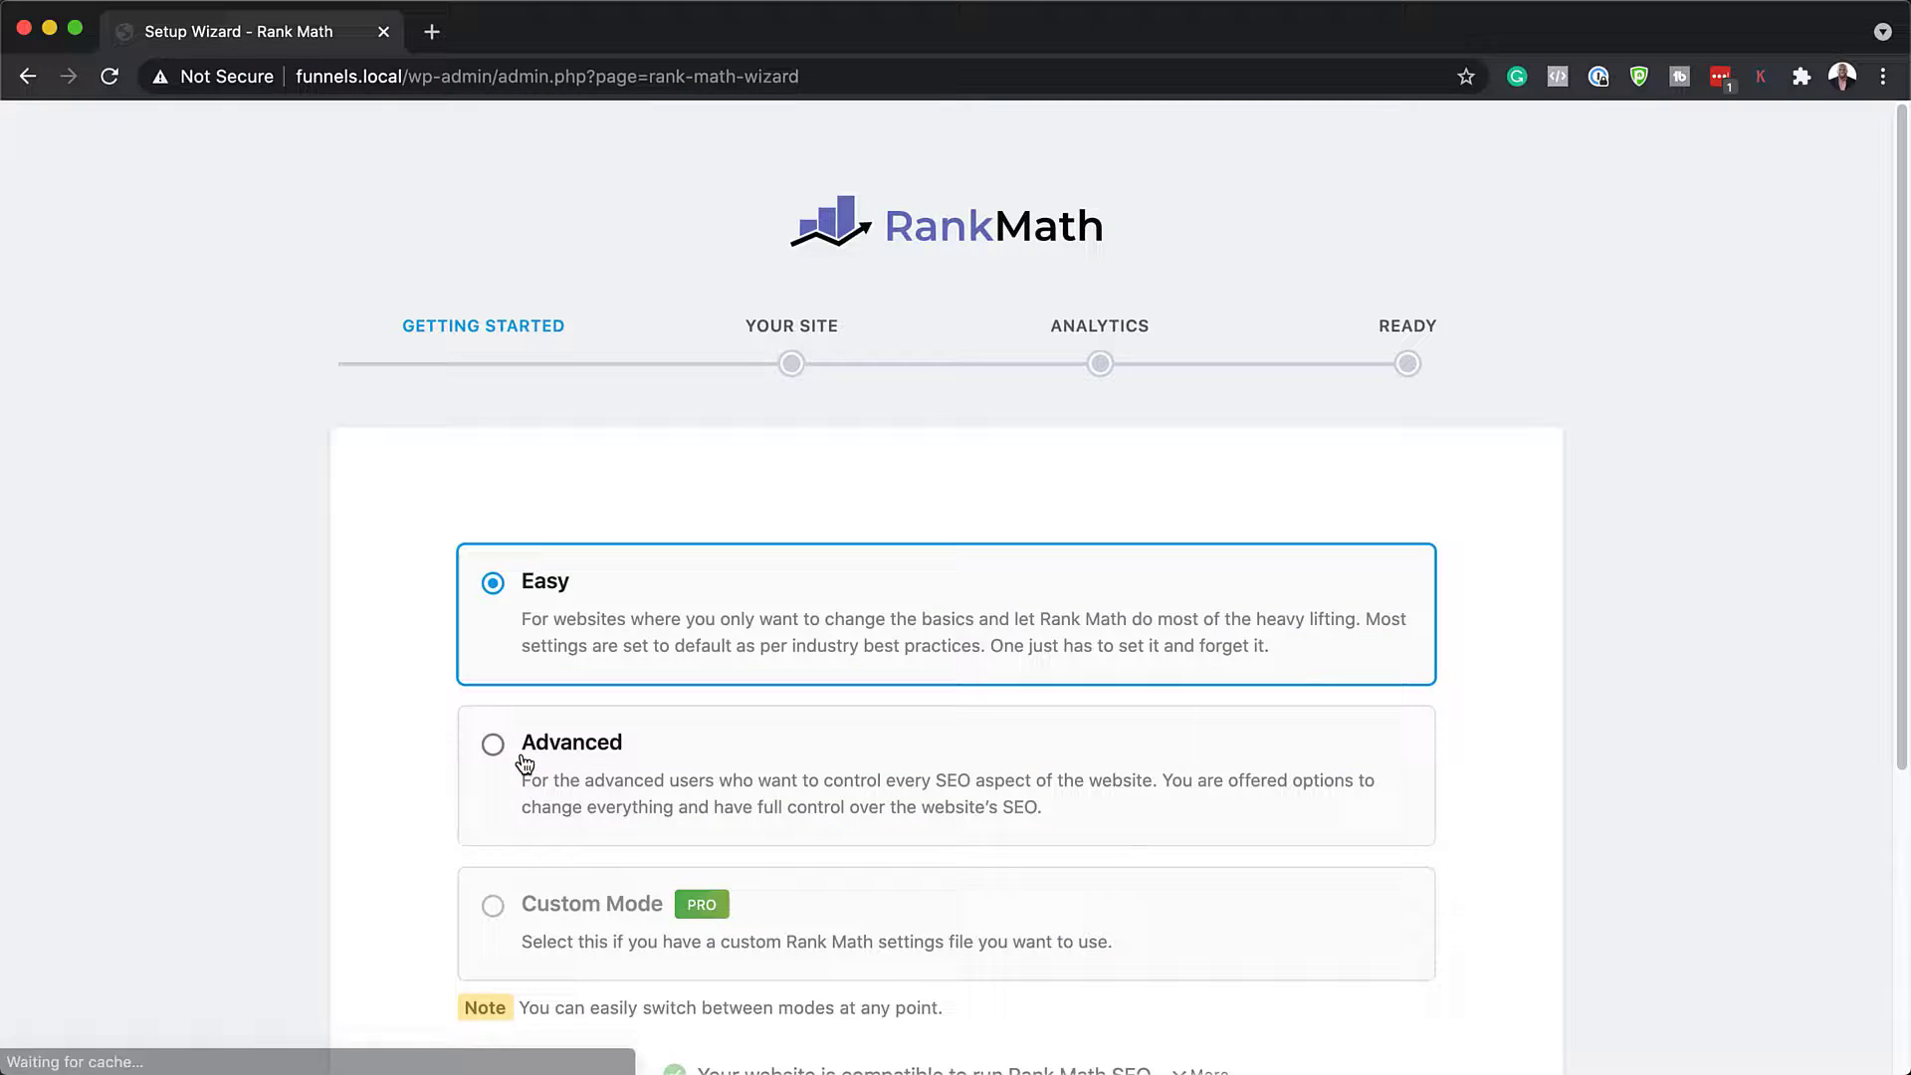
{"action": "scroll", "coordinate": [707, 595], "scroll_direction": "down", "scroll_amount": 1}
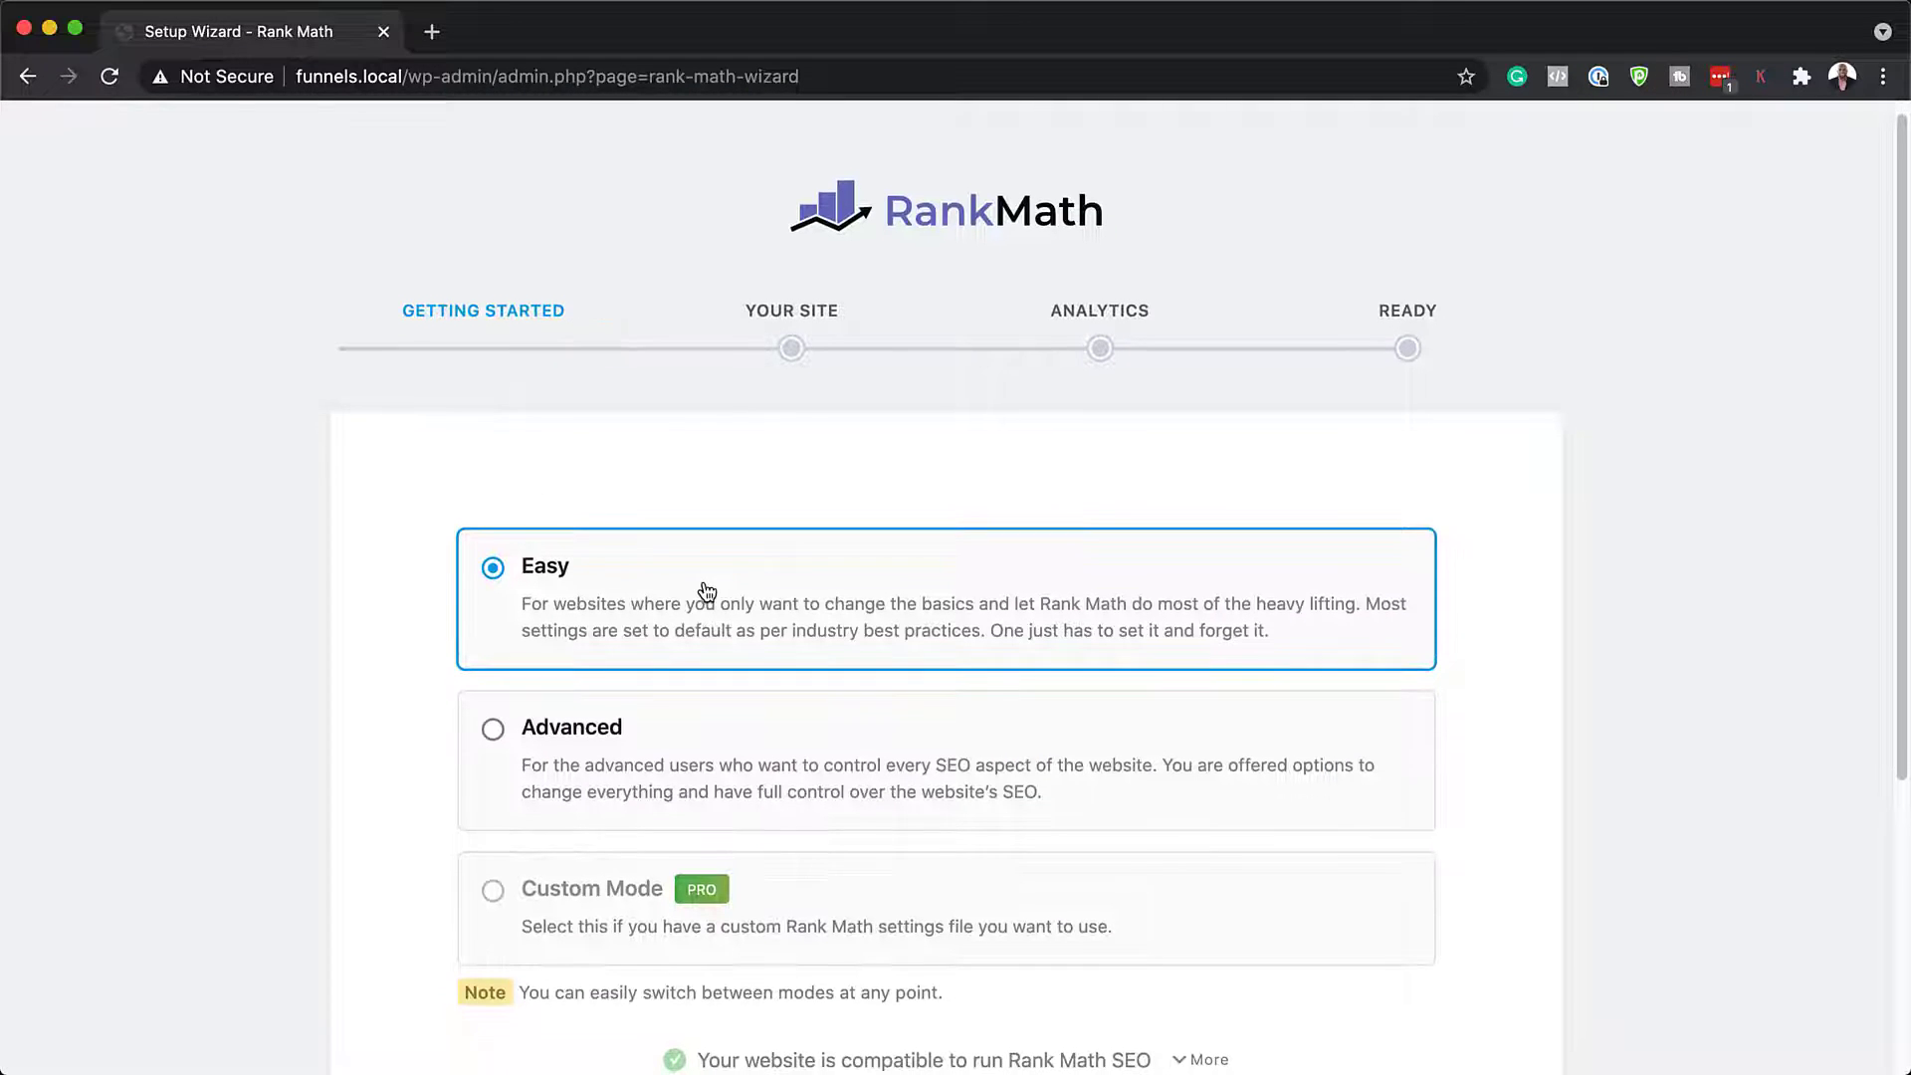
{"action": "scroll", "coordinate": [834, 619], "scroll_direction": "down", "scroll_amount": 5}
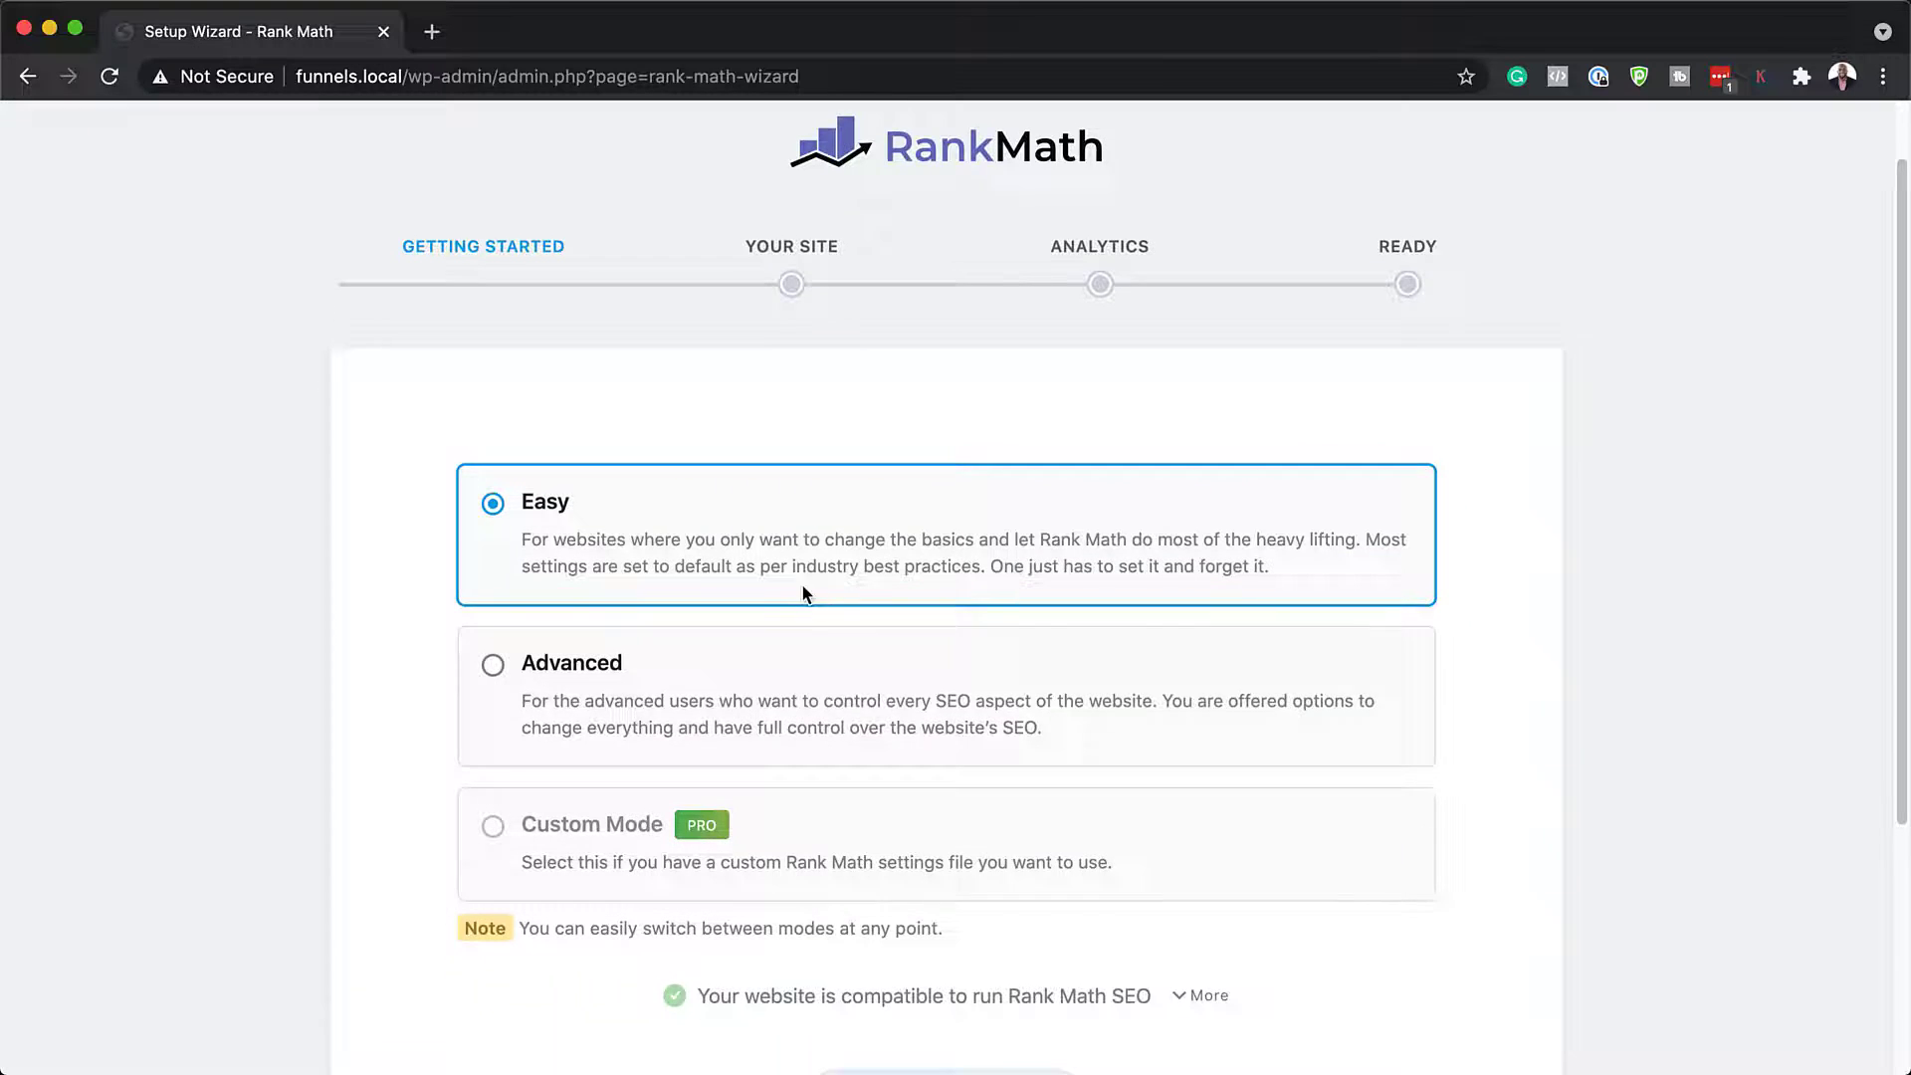
{"action": "left_click", "coordinate": [945, 858]}
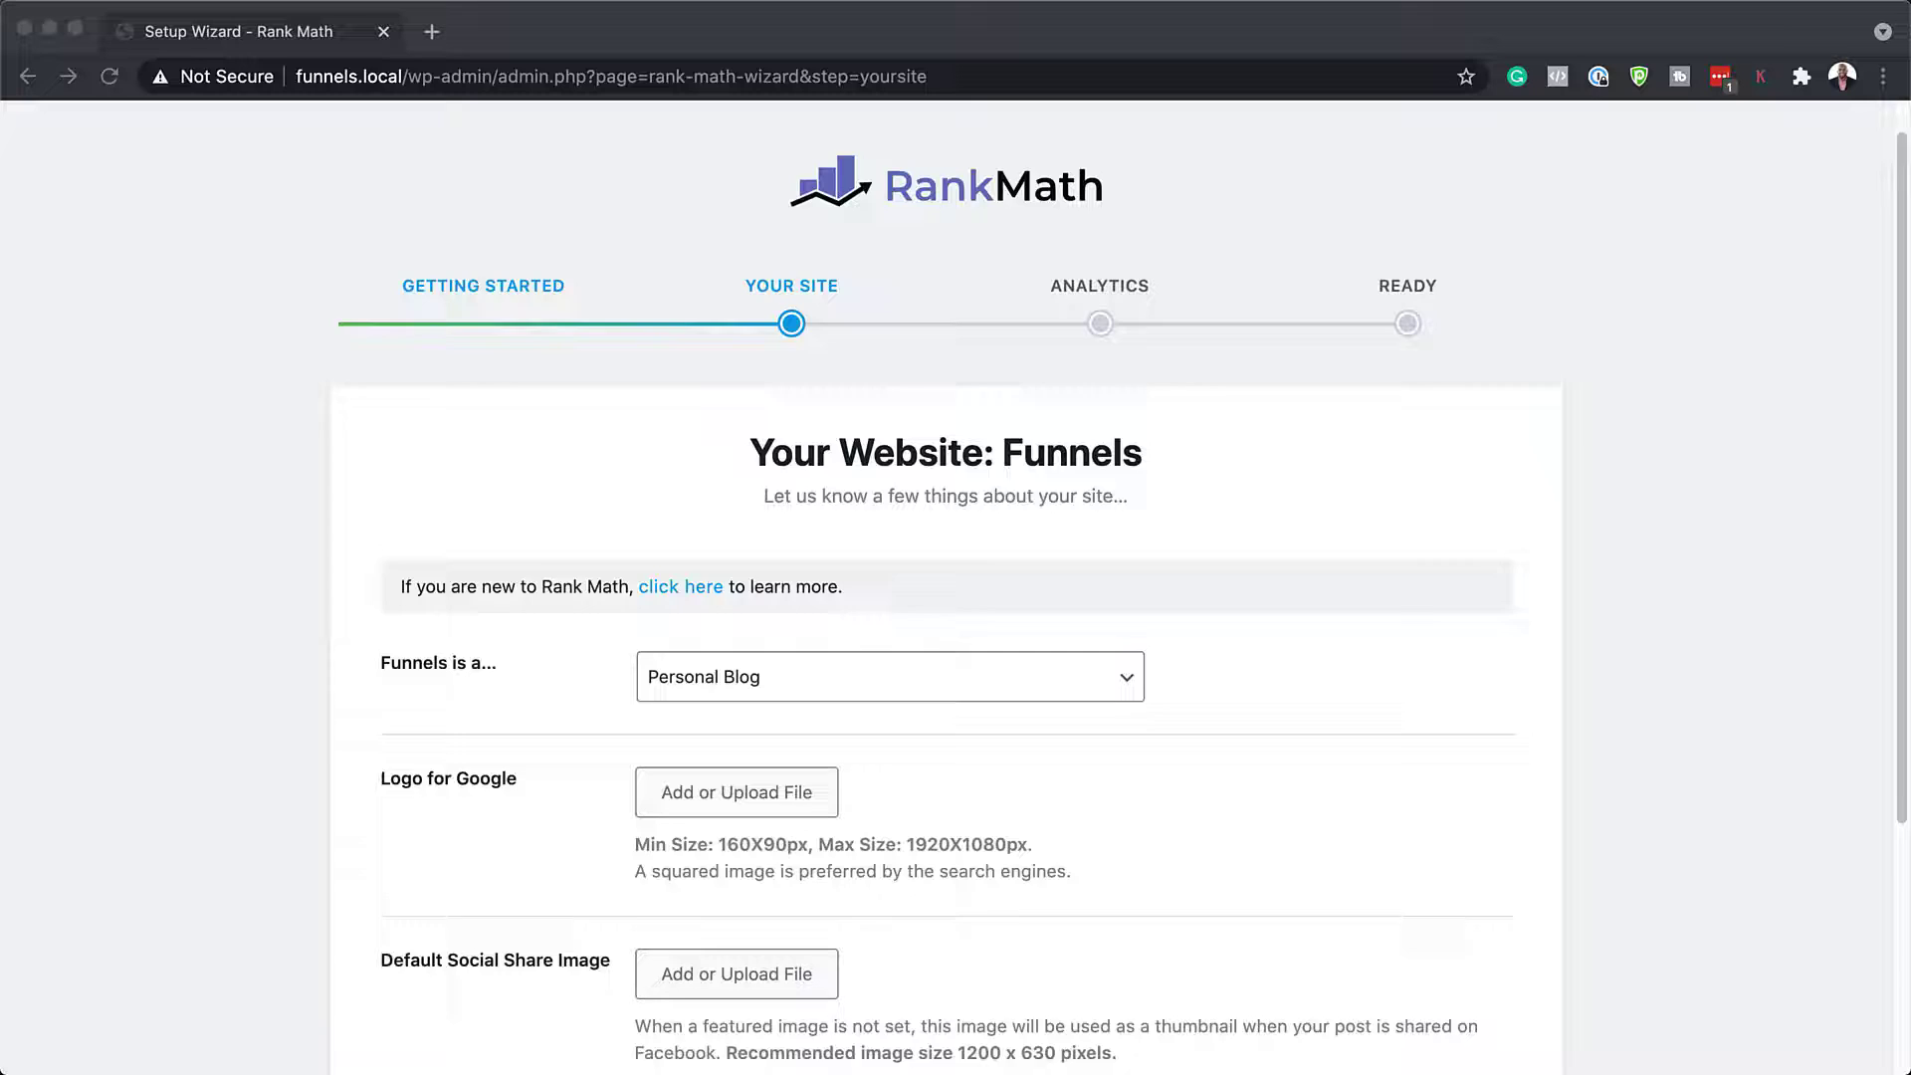
Check the website type choices, keep Personal Blog, and save the Your Site stage without adding a logo or share image.
{"action": "scroll", "coordinate": [946, 598], "scroll_direction": "down", "scroll_amount": 1}
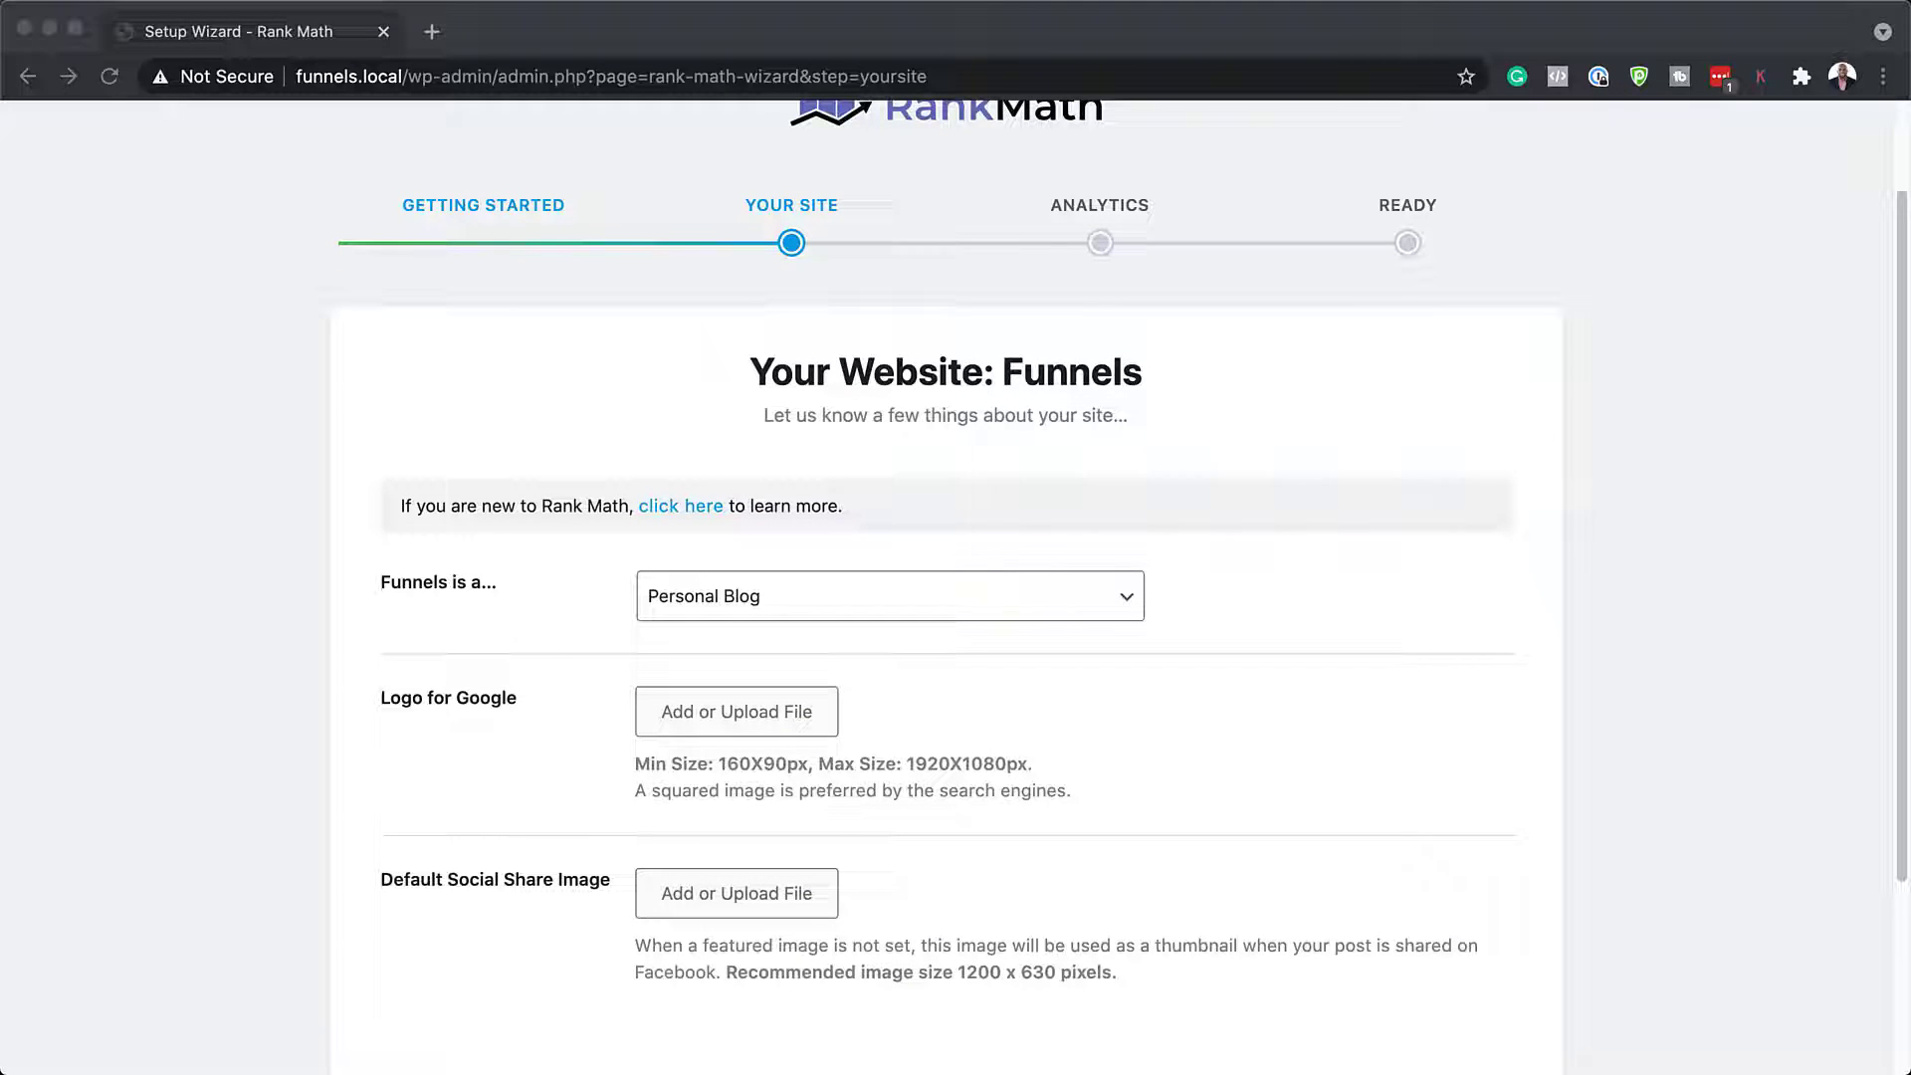
{"action": "left_click", "coordinate": [911, 604]}
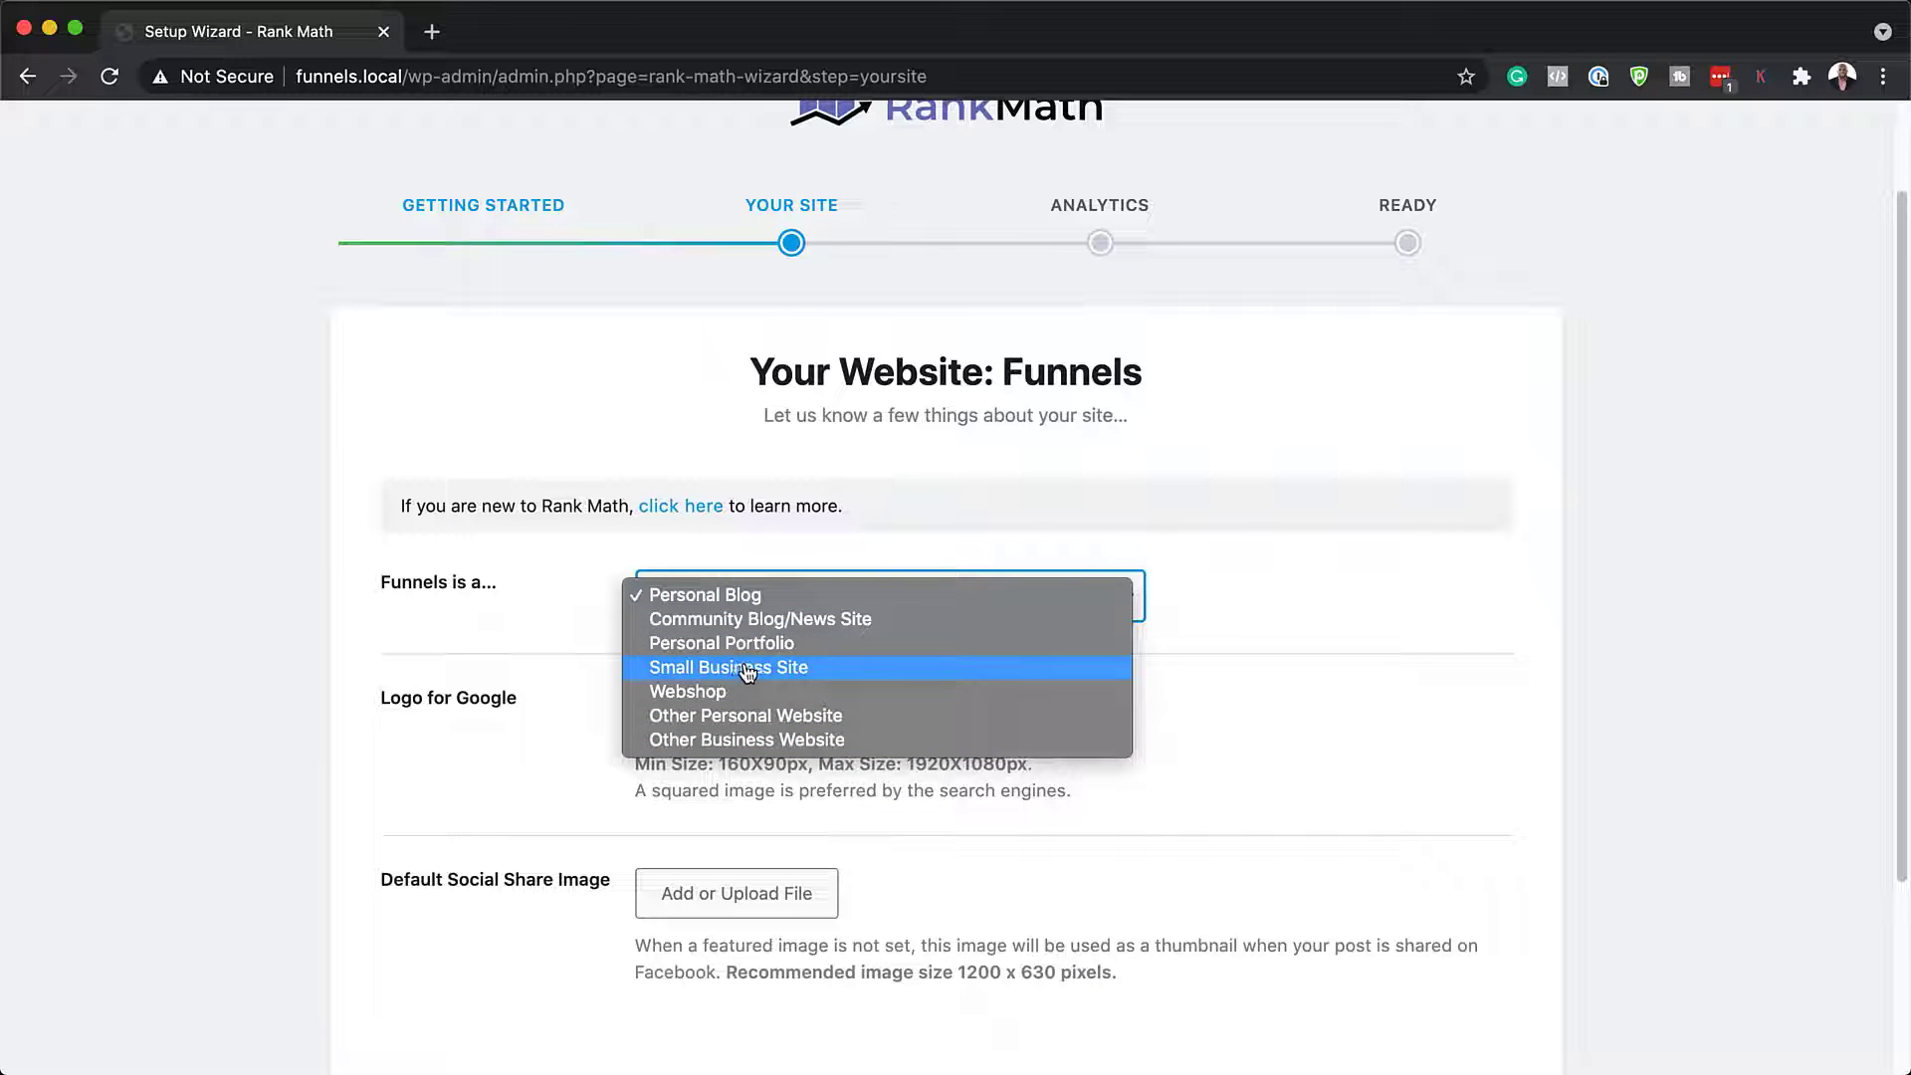
{"action": "left_click", "coordinate": [1432, 580]}
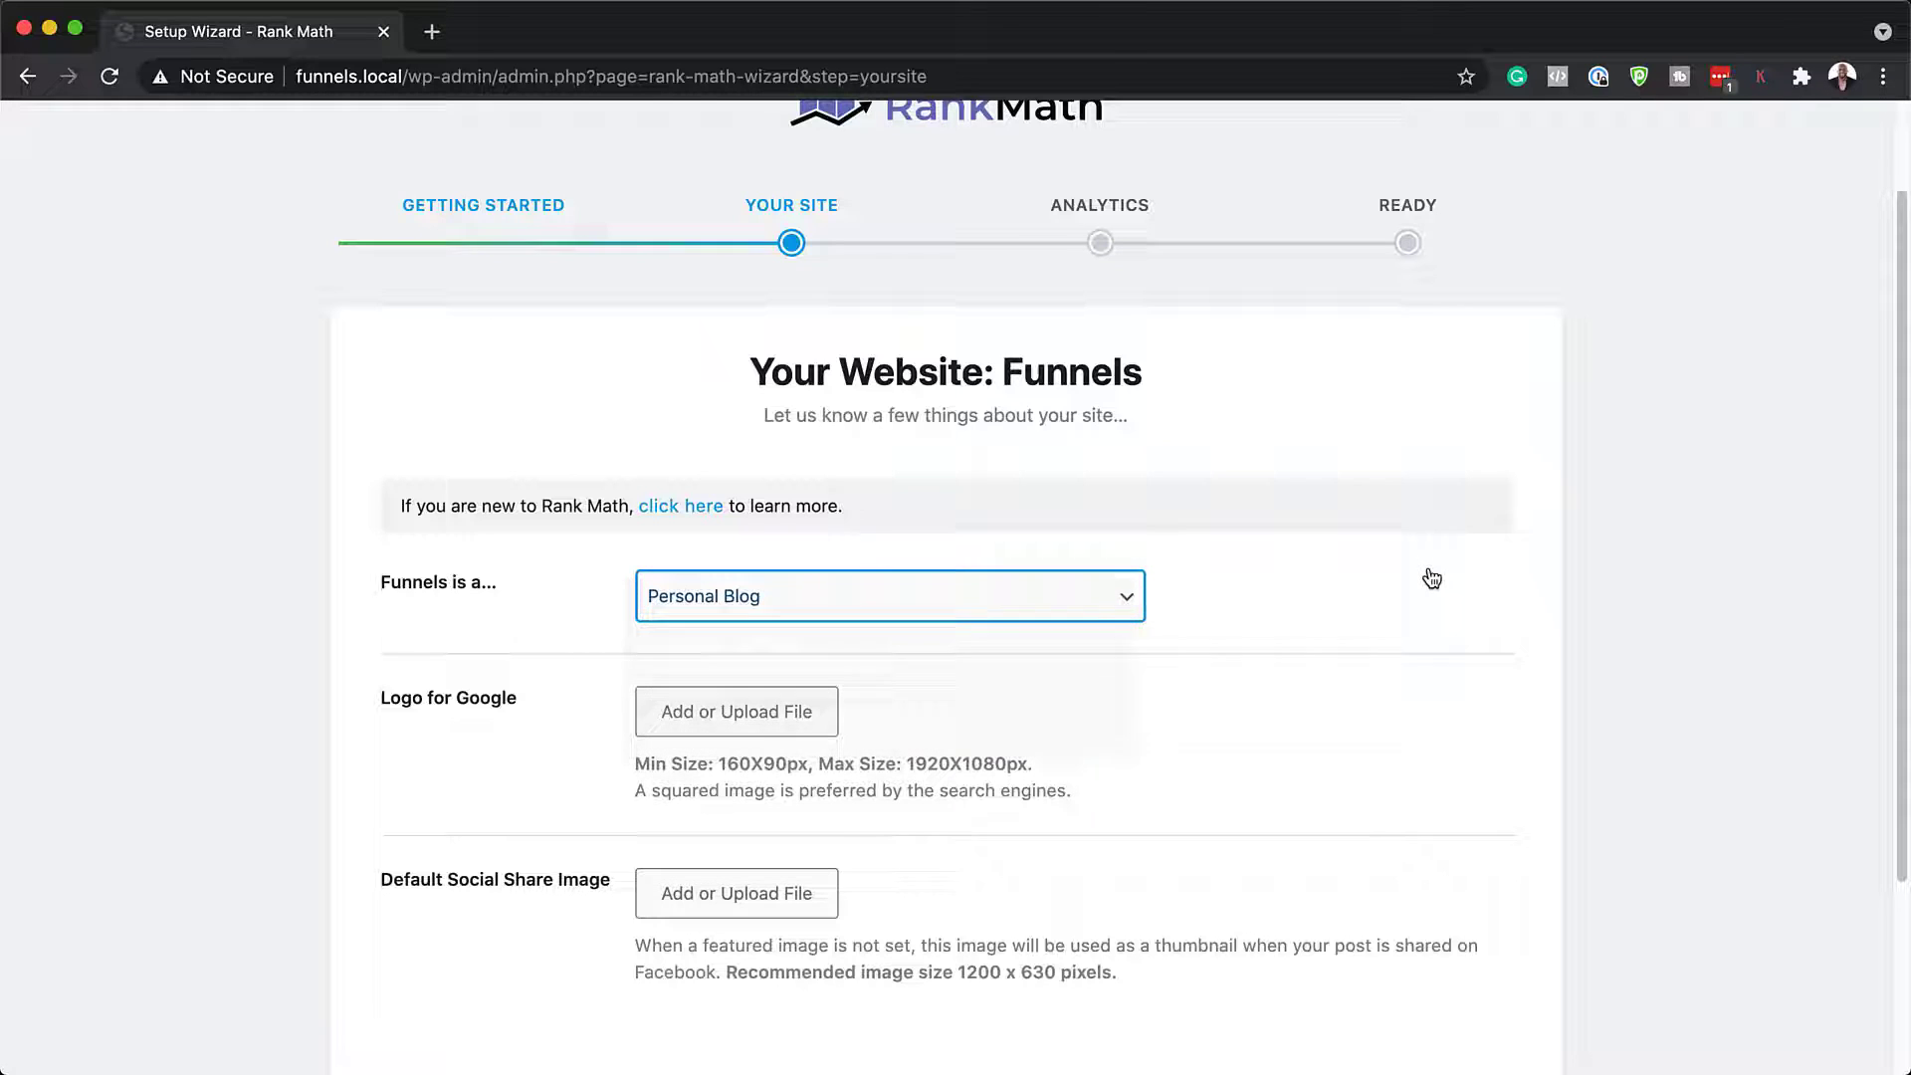
{"action": "scroll", "coordinate": [1424, 588], "scroll_direction": "down", "scroll_amount": 2}
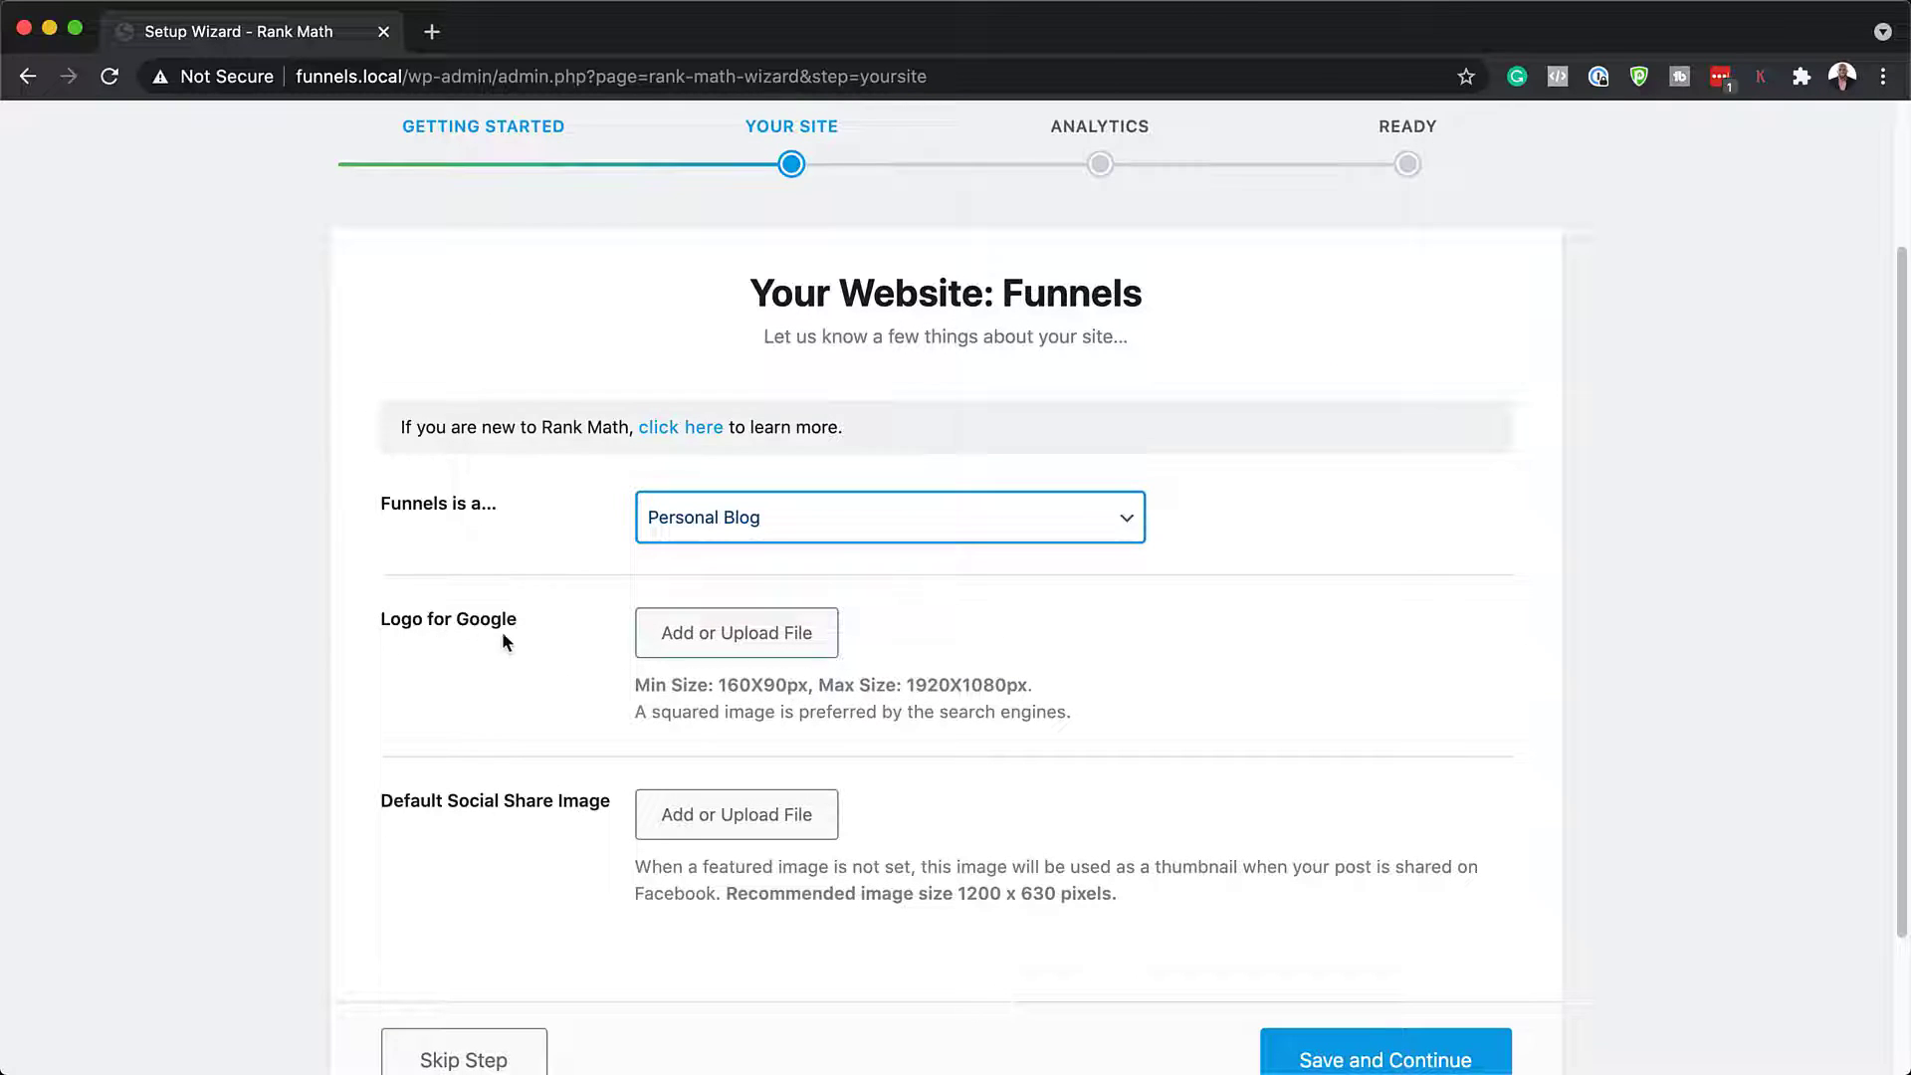
{"action": "scroll", "coordinate": [852, 625], "scroll_direction": "down", "scroll_amount": 4}
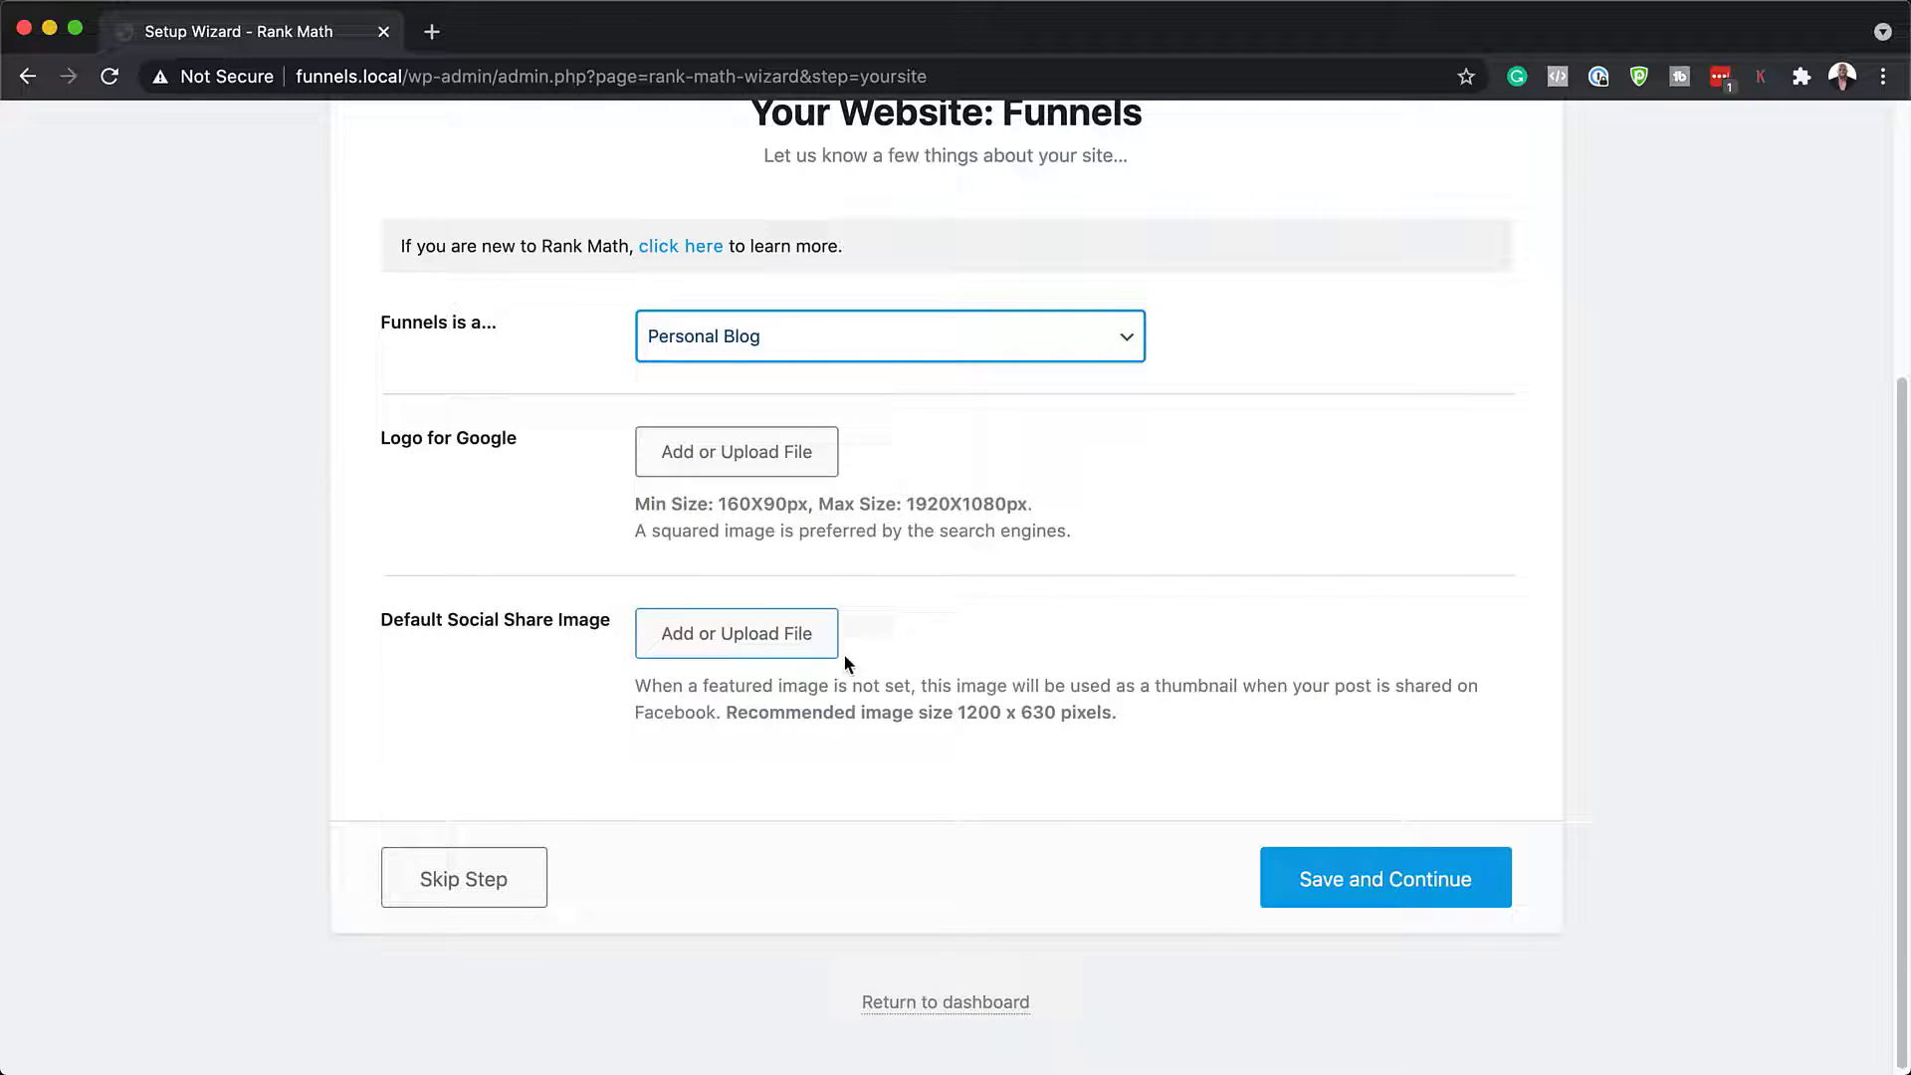
{"action": "left_click", "coordinate": [1430, 889]}
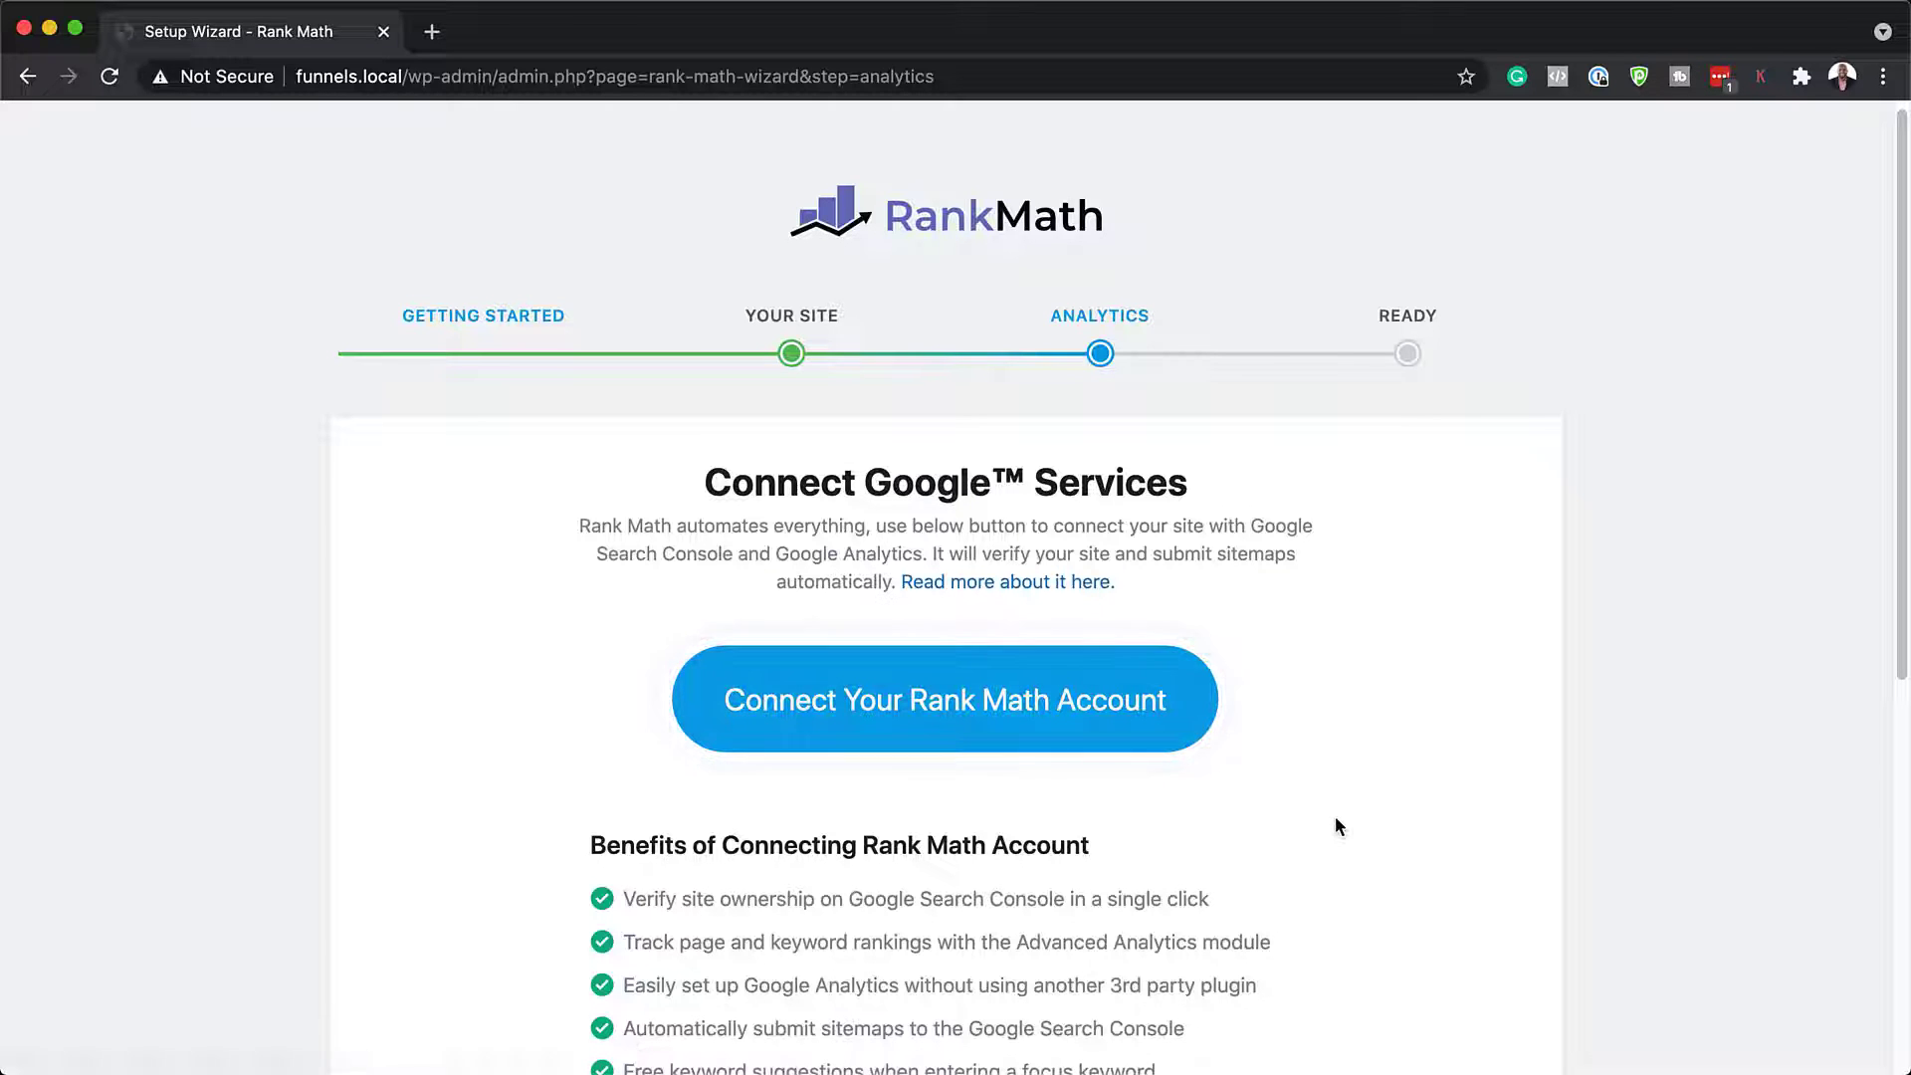
Skip connecting a Rank Math account to Google services and finish the setup wizard by returning to the dashboard.
{"action": "scroll", "coordinate": [1334, 823], "scroll_direction": "down", "scroll_amount": 2}
{"action": "scroll", "coordinate": [1335, 826], "scroll_direction": "down", "scroll_amount": 4}
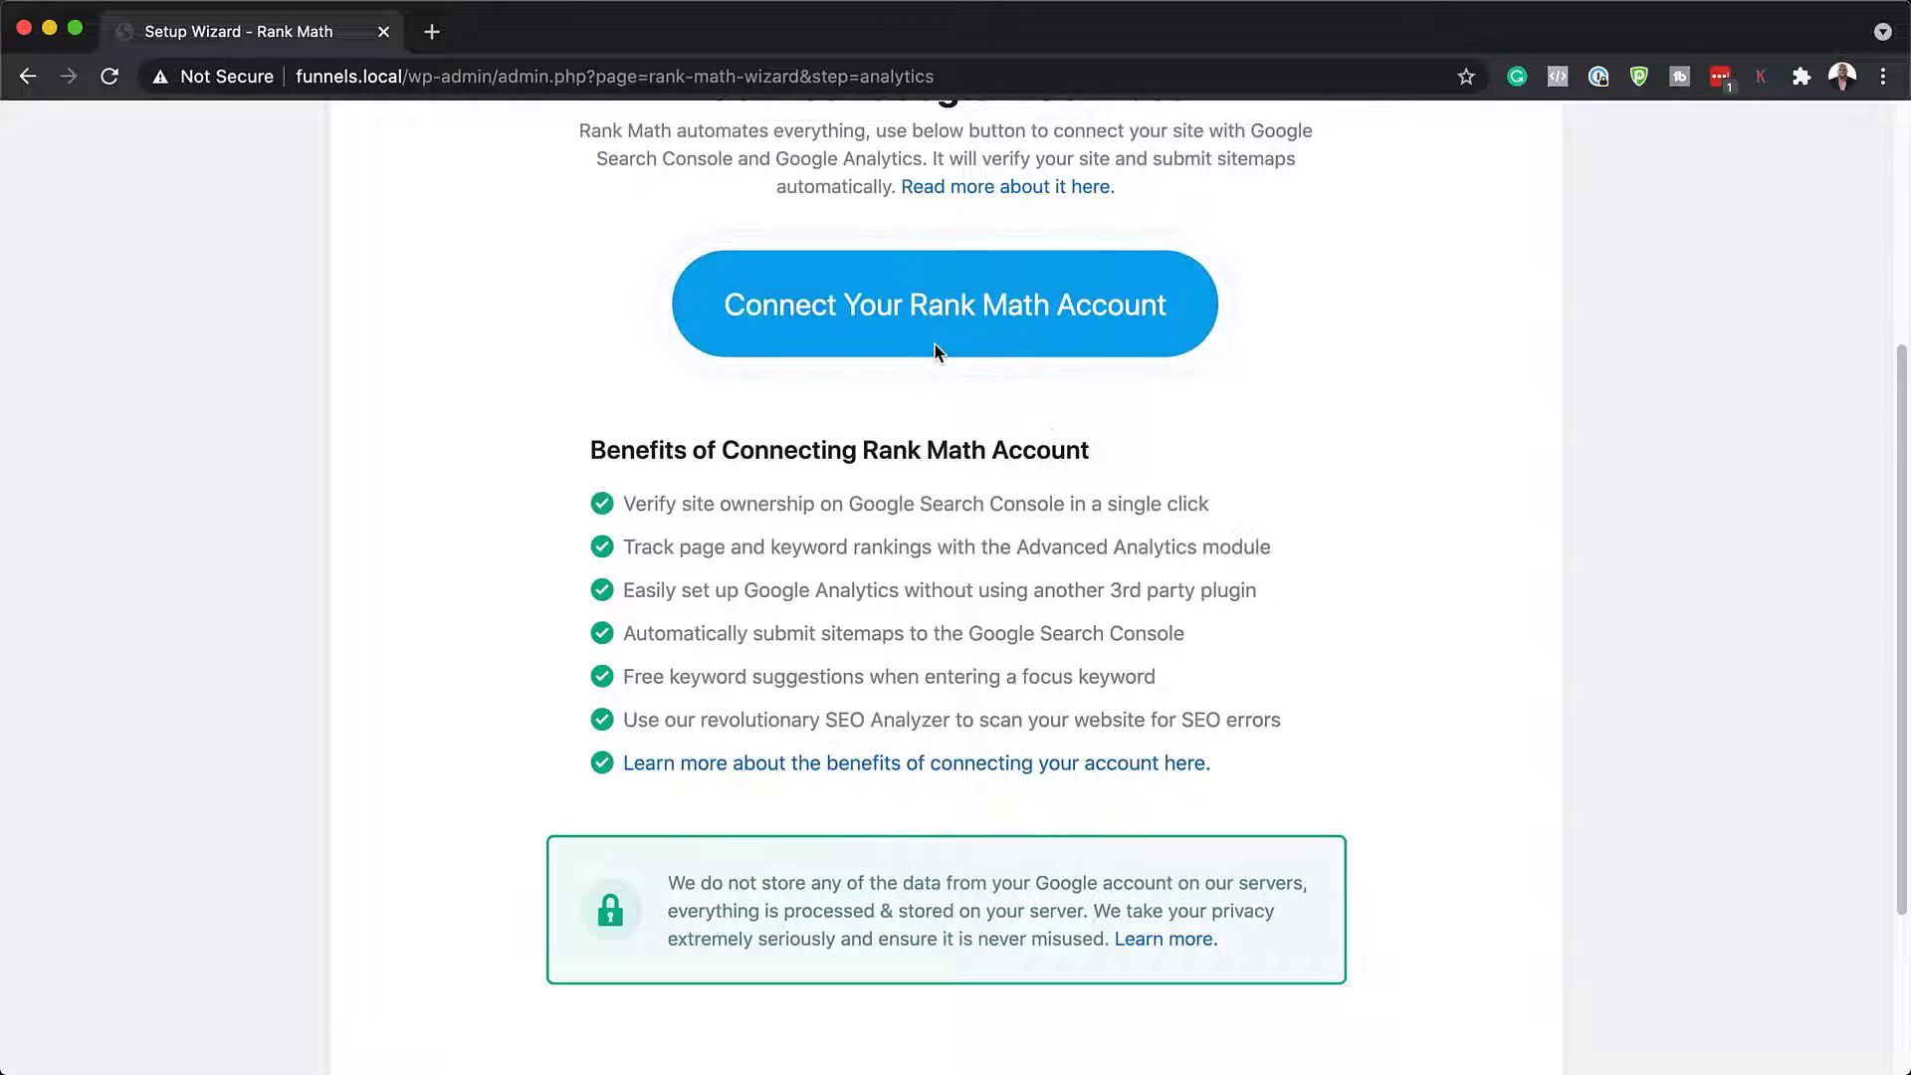
{"action": "scroll", "coordinate": [1257, 597], "scroll_direction": "up", "scroll_amount": 2}
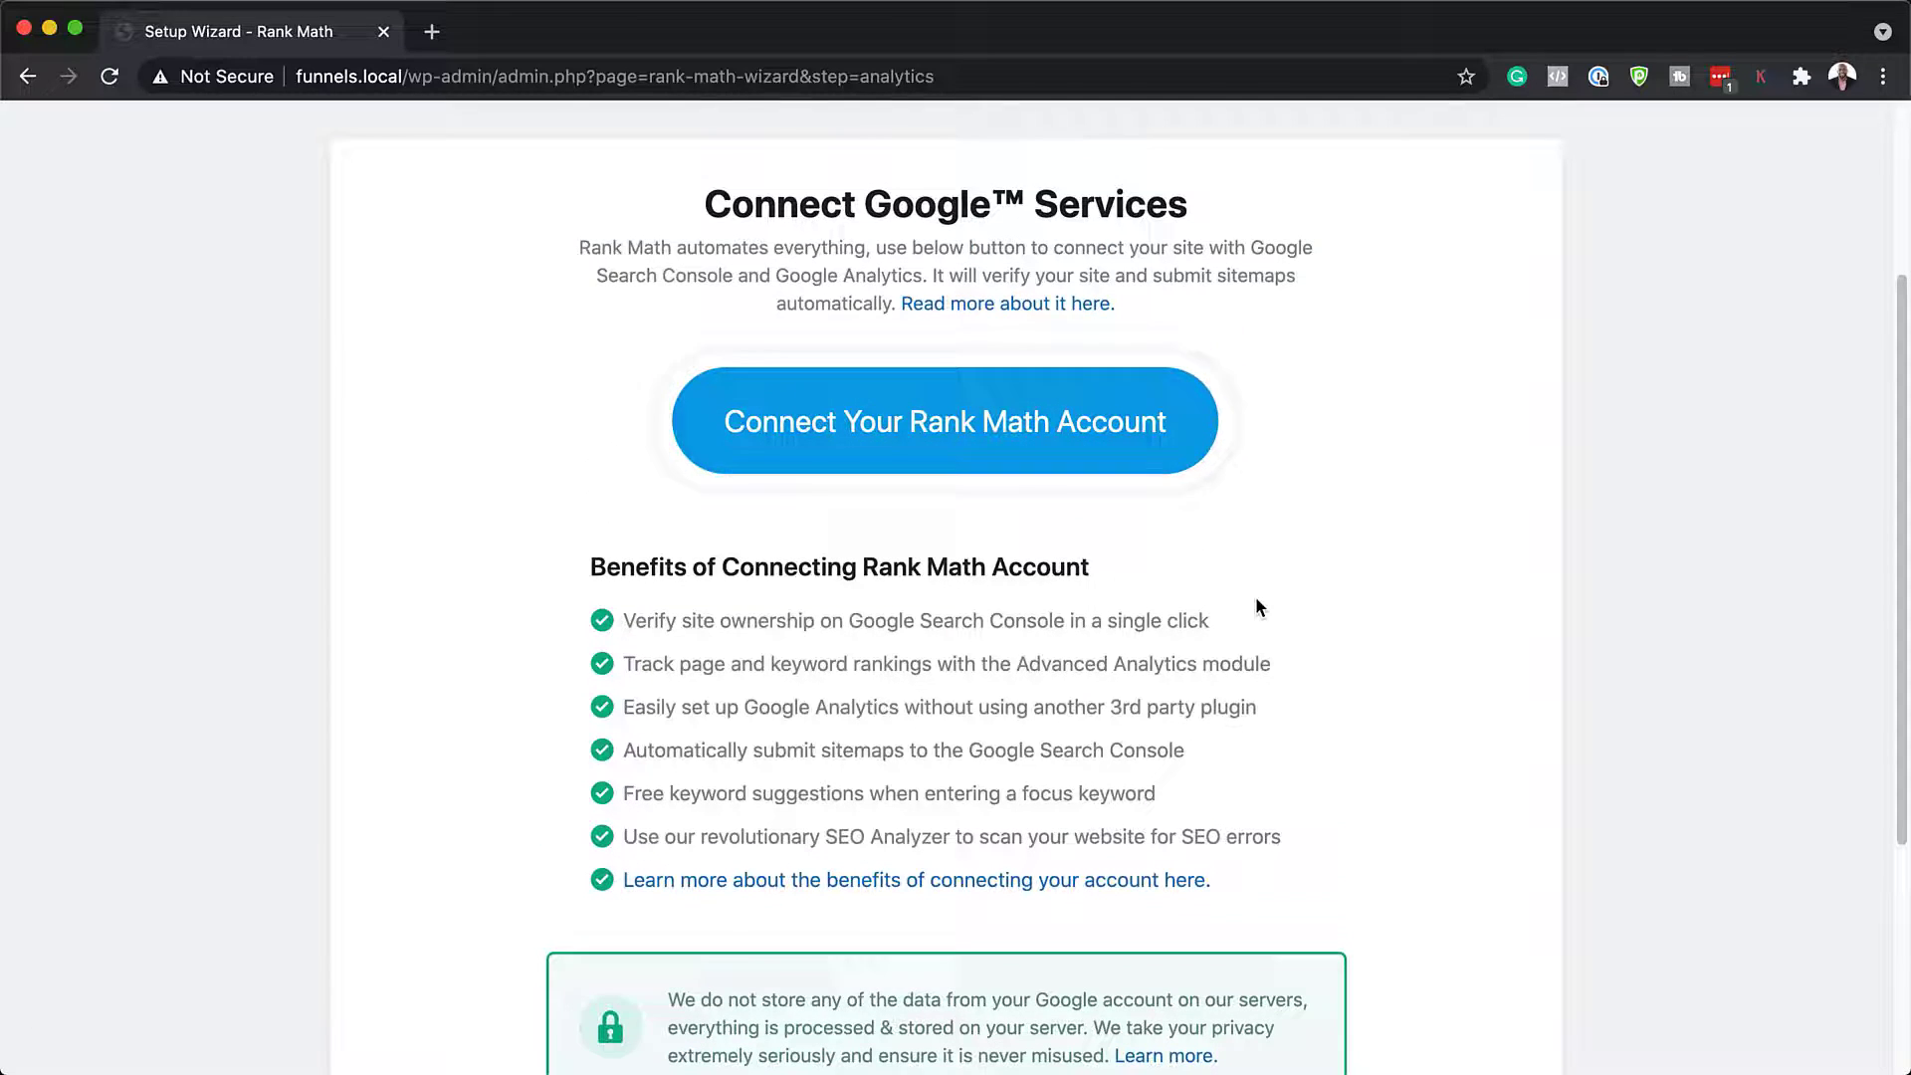
{"action": "scroll", "coordinate": [1256, 597], "scroll_direction": "down", "scroll_amount": 5}
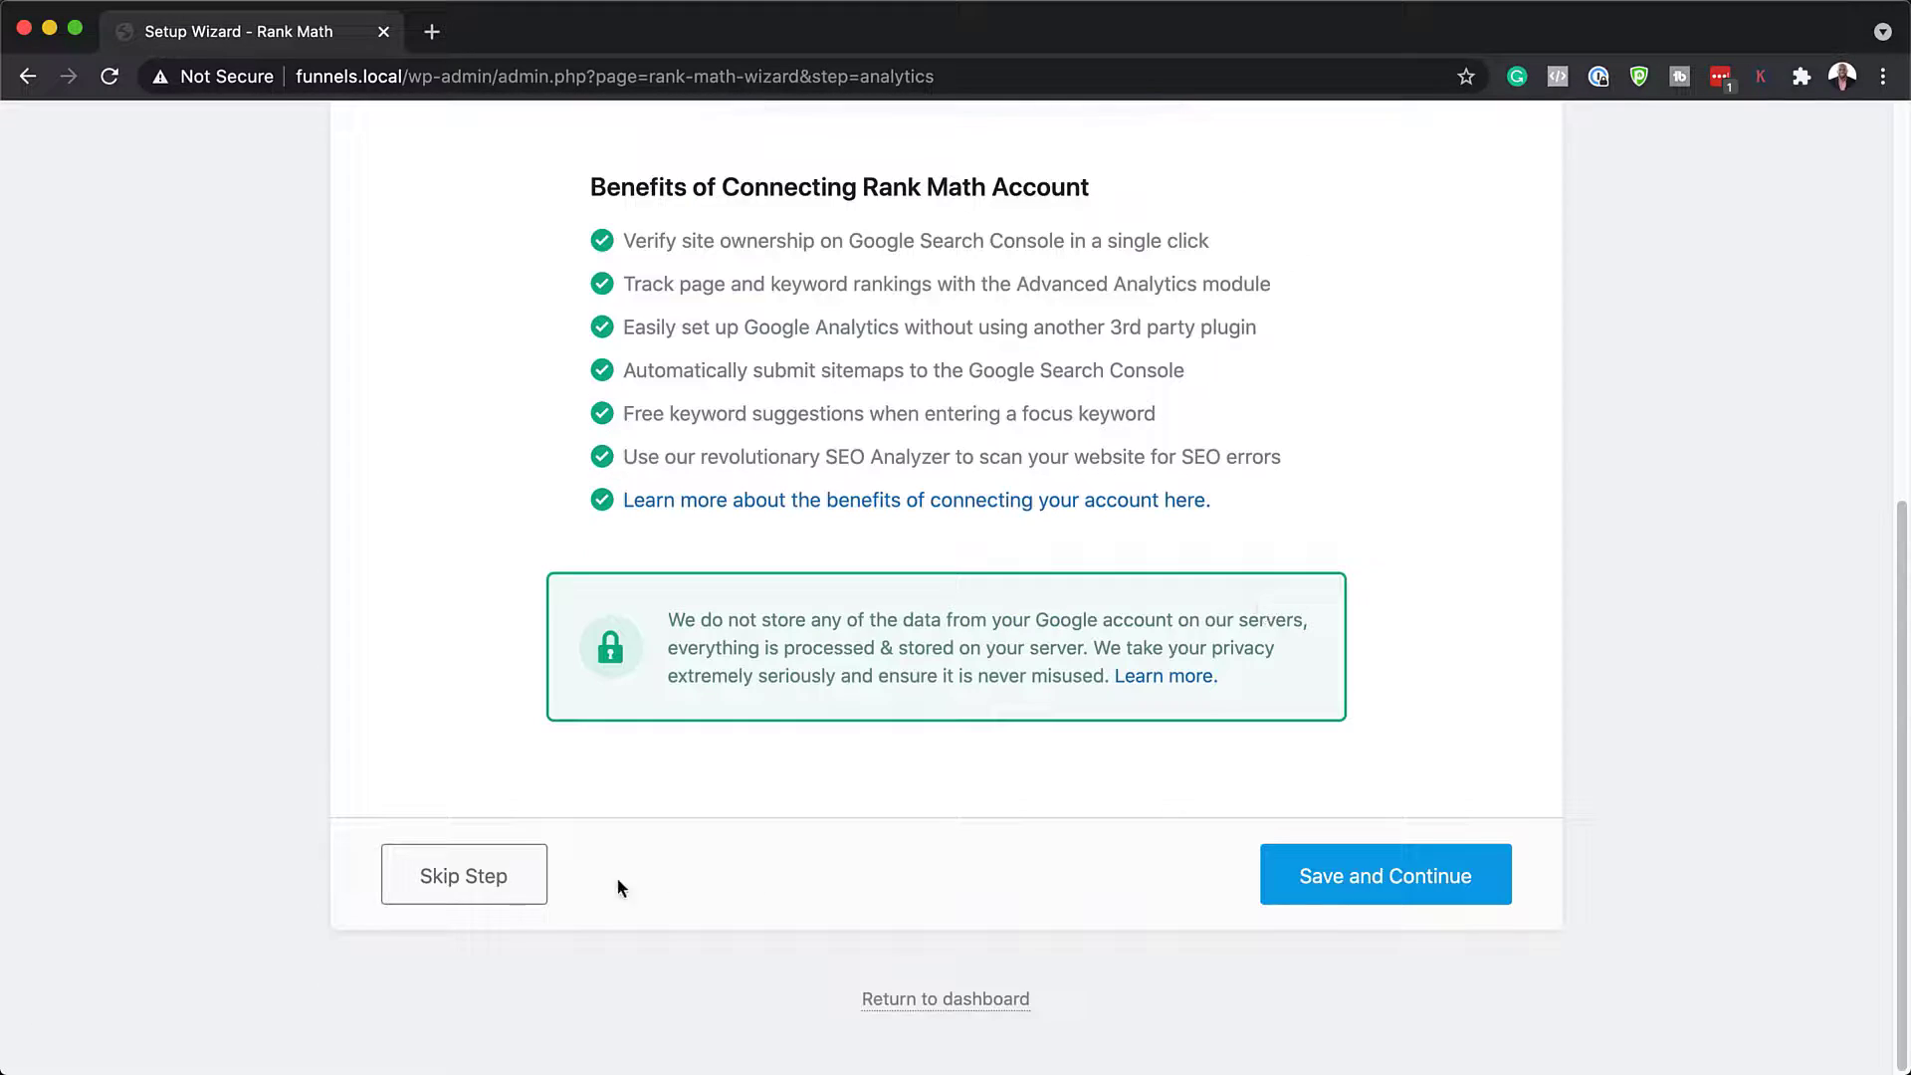
{"action": "left_click", "coordinate": [492, 885]}
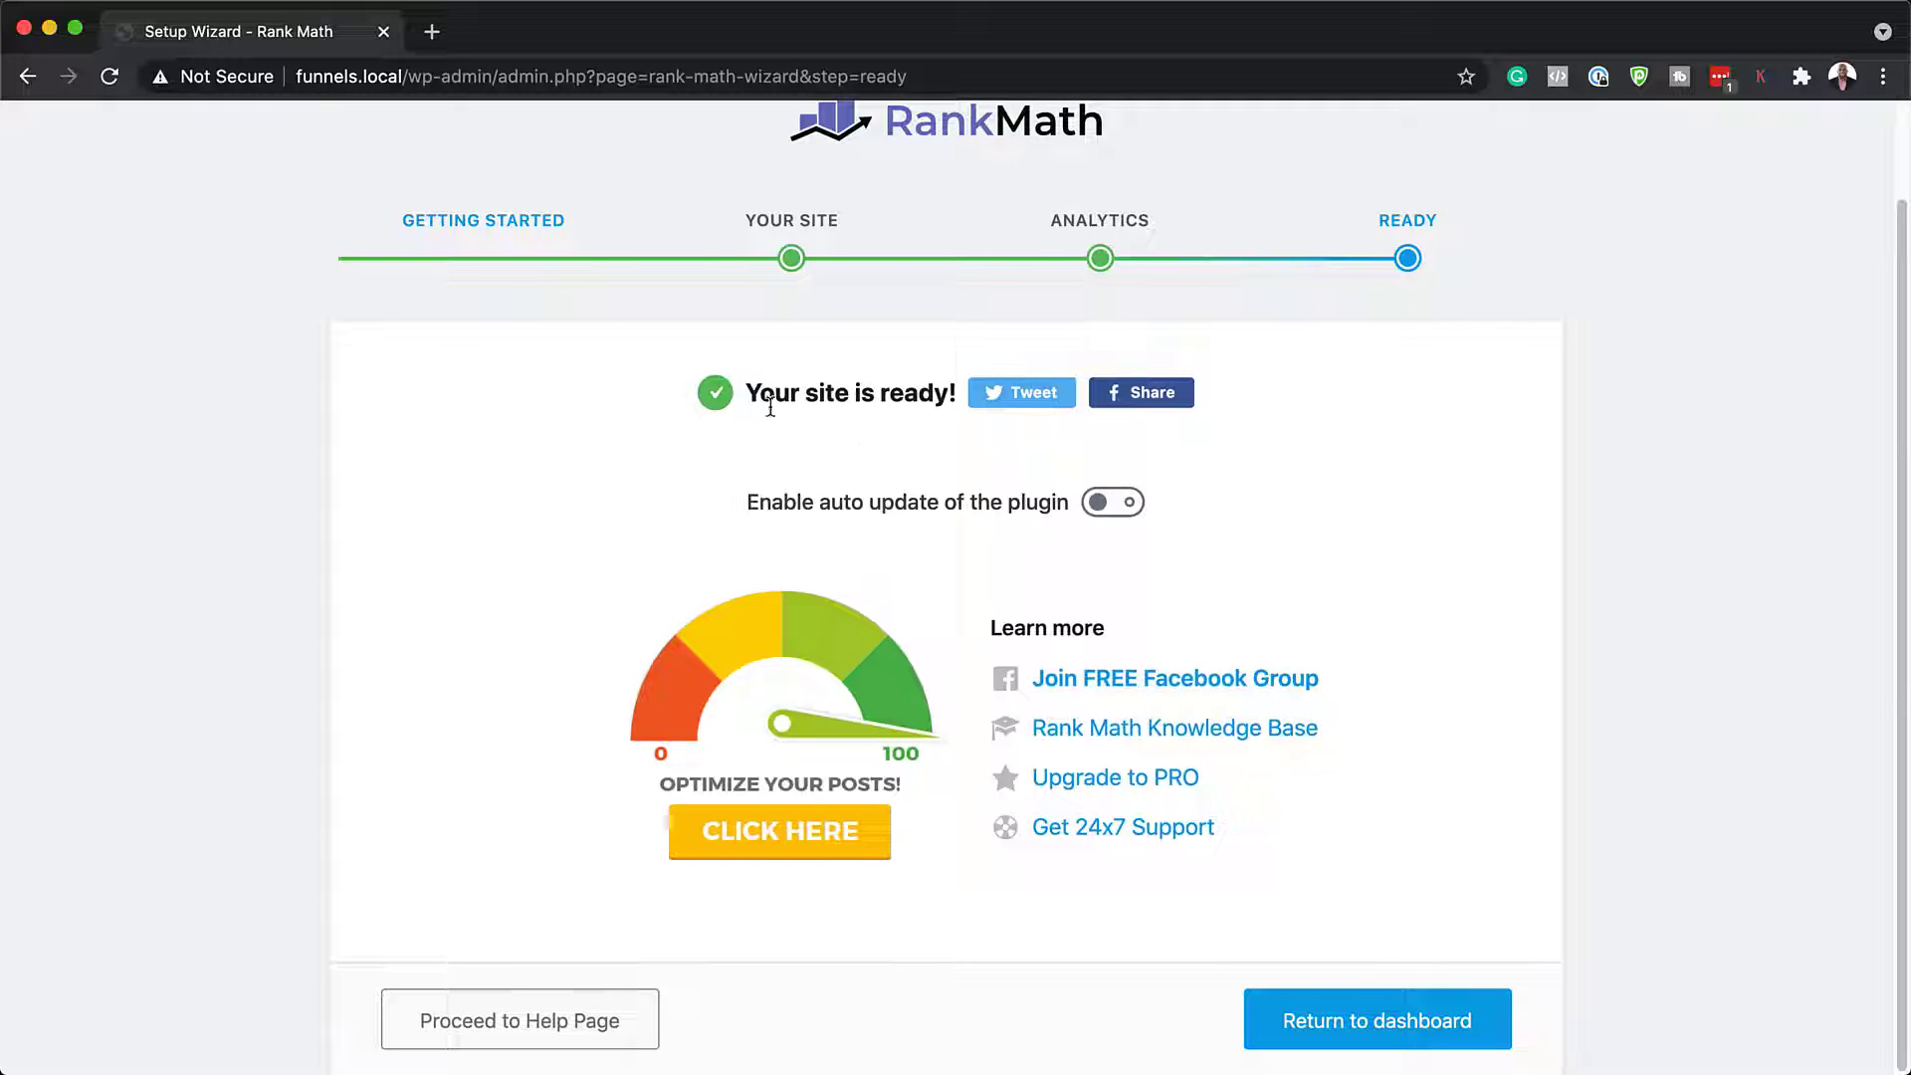
{"action": "left_click", "coordinate": [1376, 1021]}
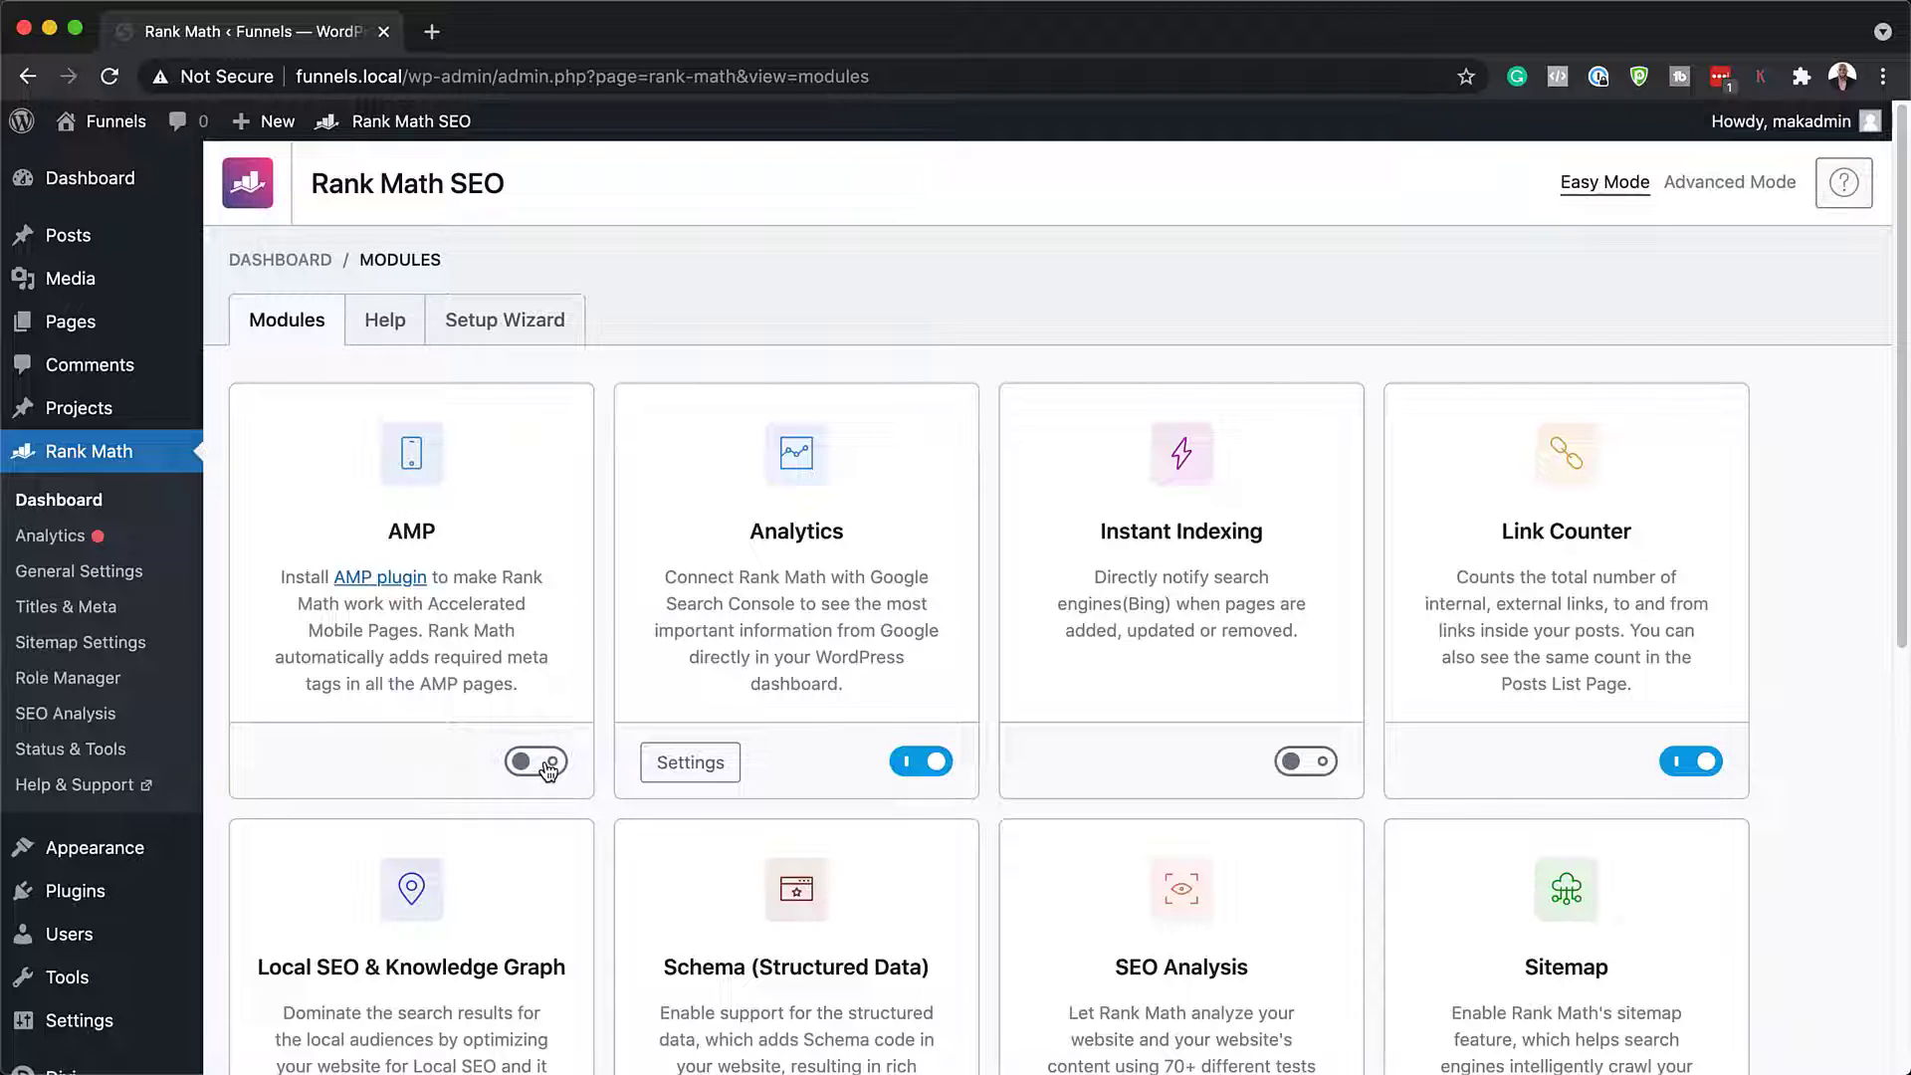
Review the available Rank Math modules and which are enabled, and open the plugin's general settings.
{"action": "scroll", "coordinate": [1083, 677], "scroll_direction": "down", "scroll_amount": 2}
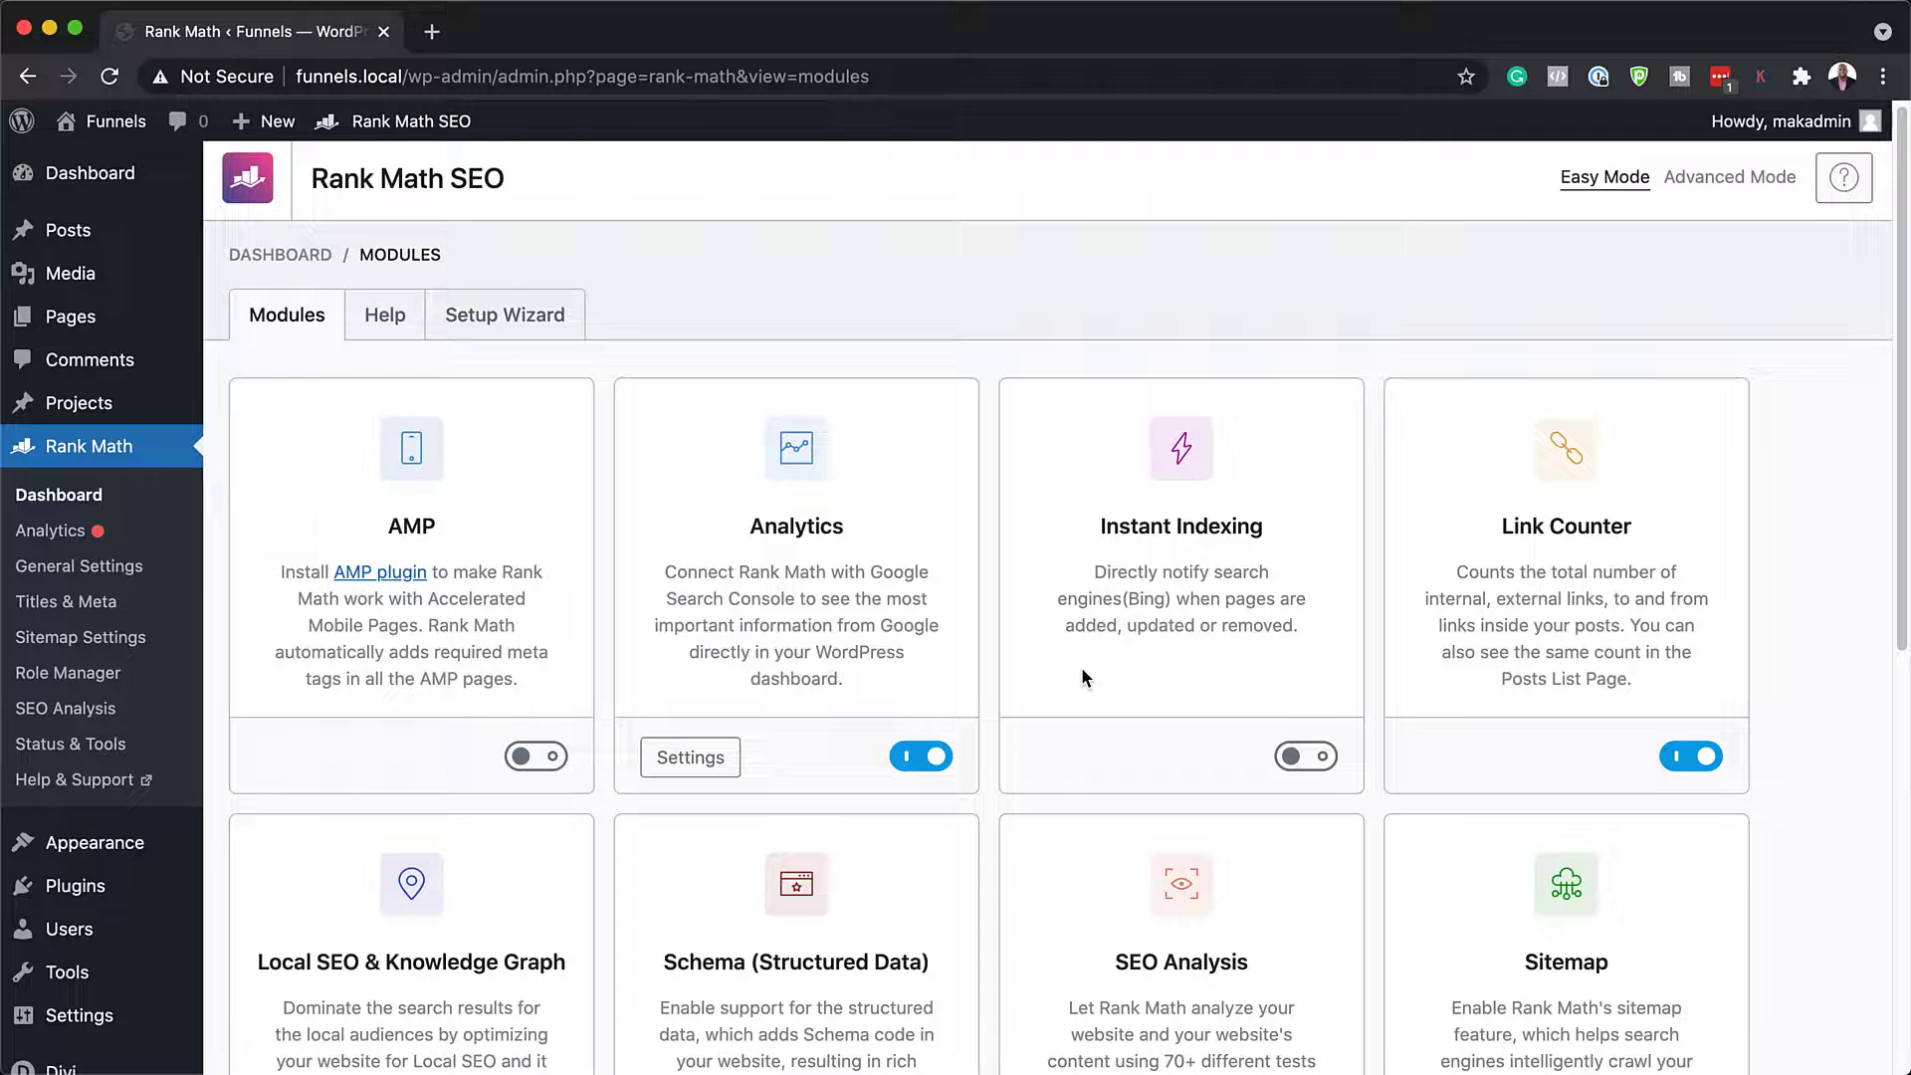
{"action": "scroll", "coordinate": [1083, 677], "scroll_direction": "down", "scroll_amount": 3}
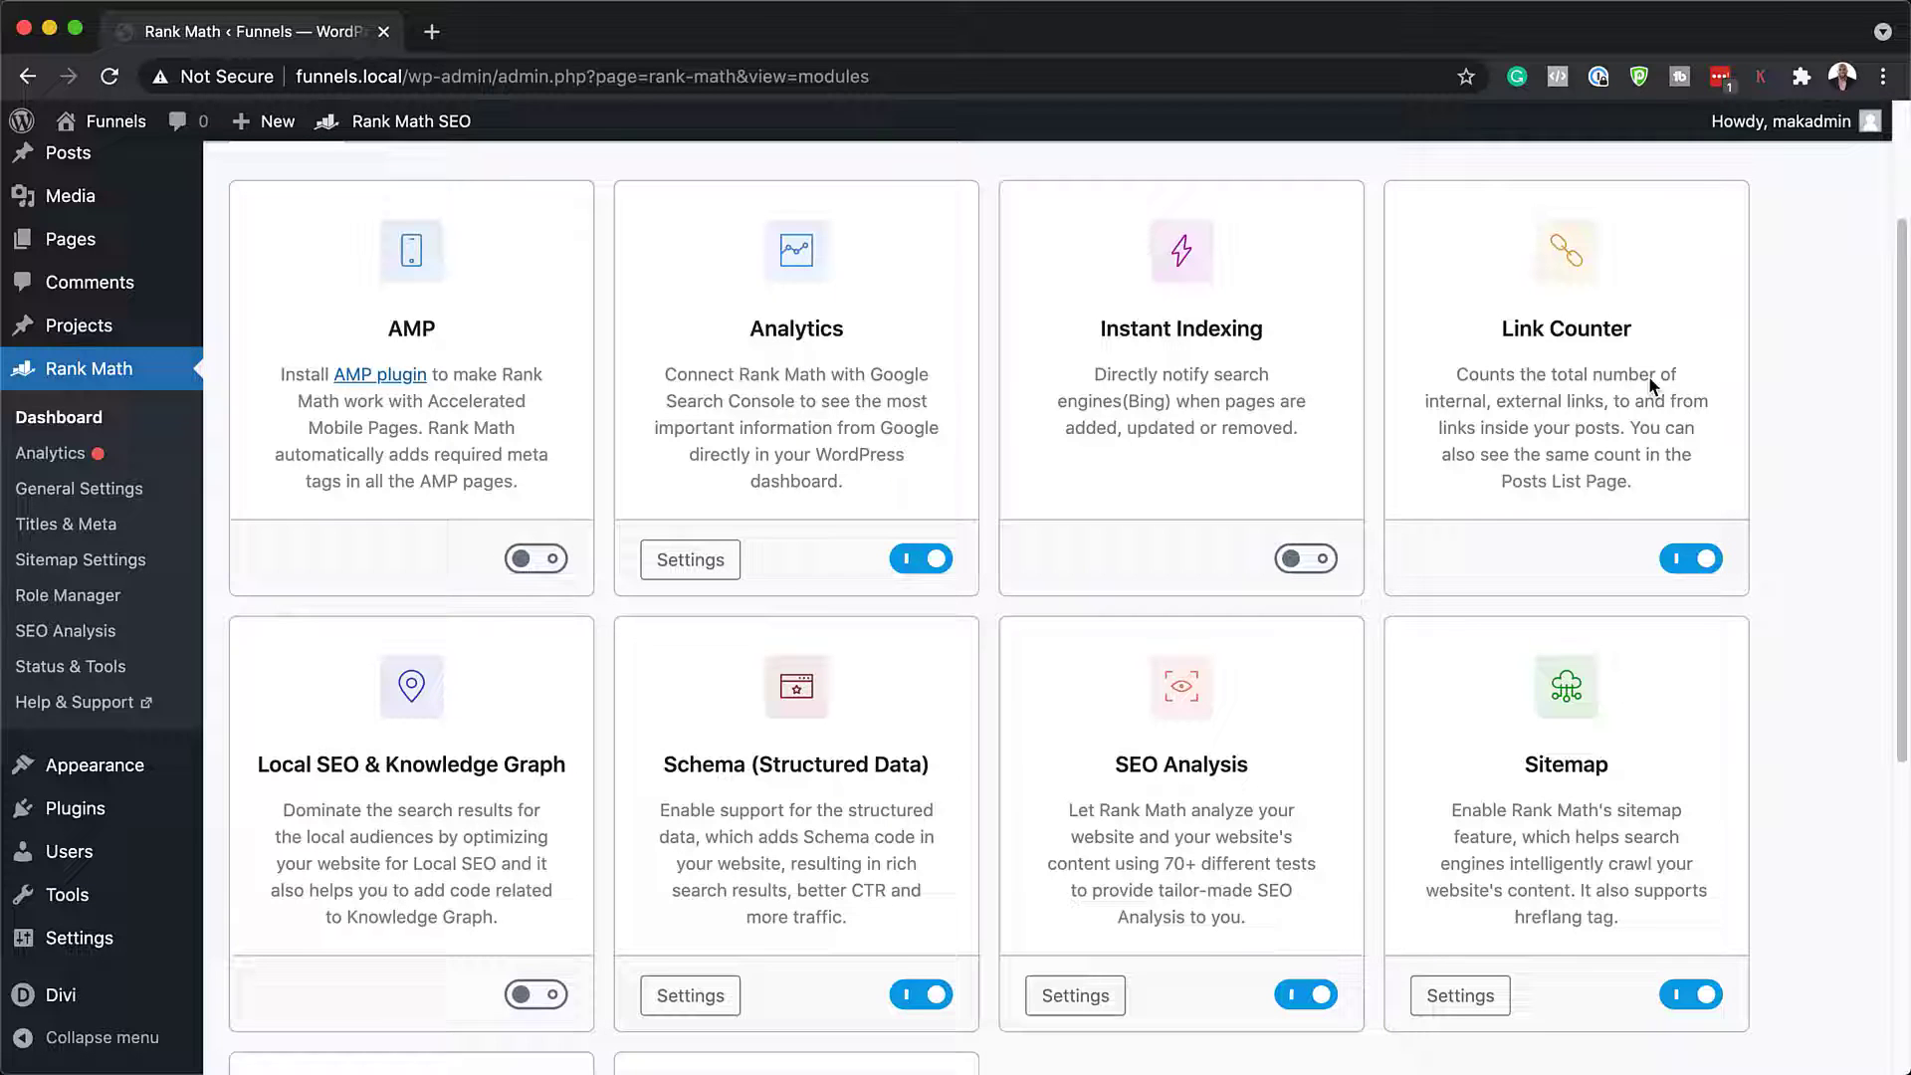
{"action": "scroll", "coordinate": [1561, 603], "scroll_direction": "down", "scroll_amount": 5}
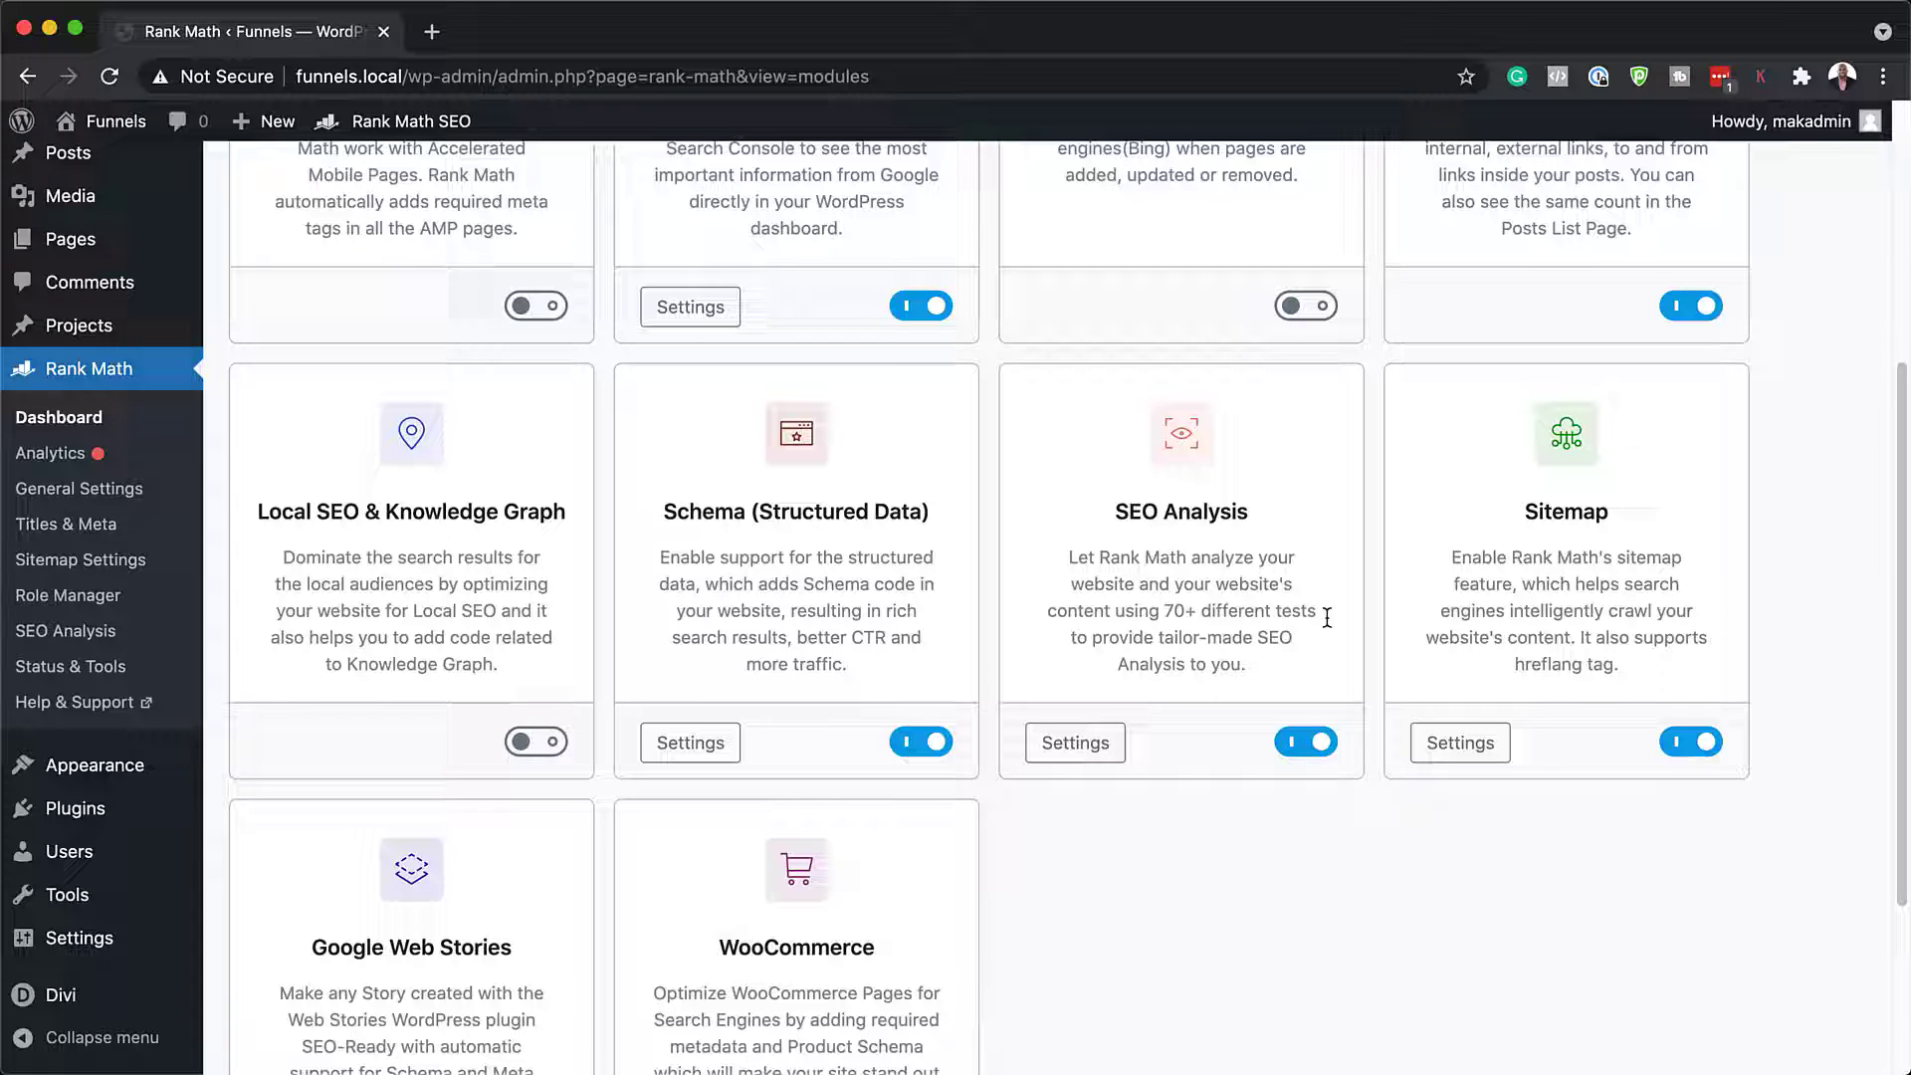
{"action": "scroll", "coordinate": [1553, 694], "scroll_direction": "down", "scroll_amount": 5}
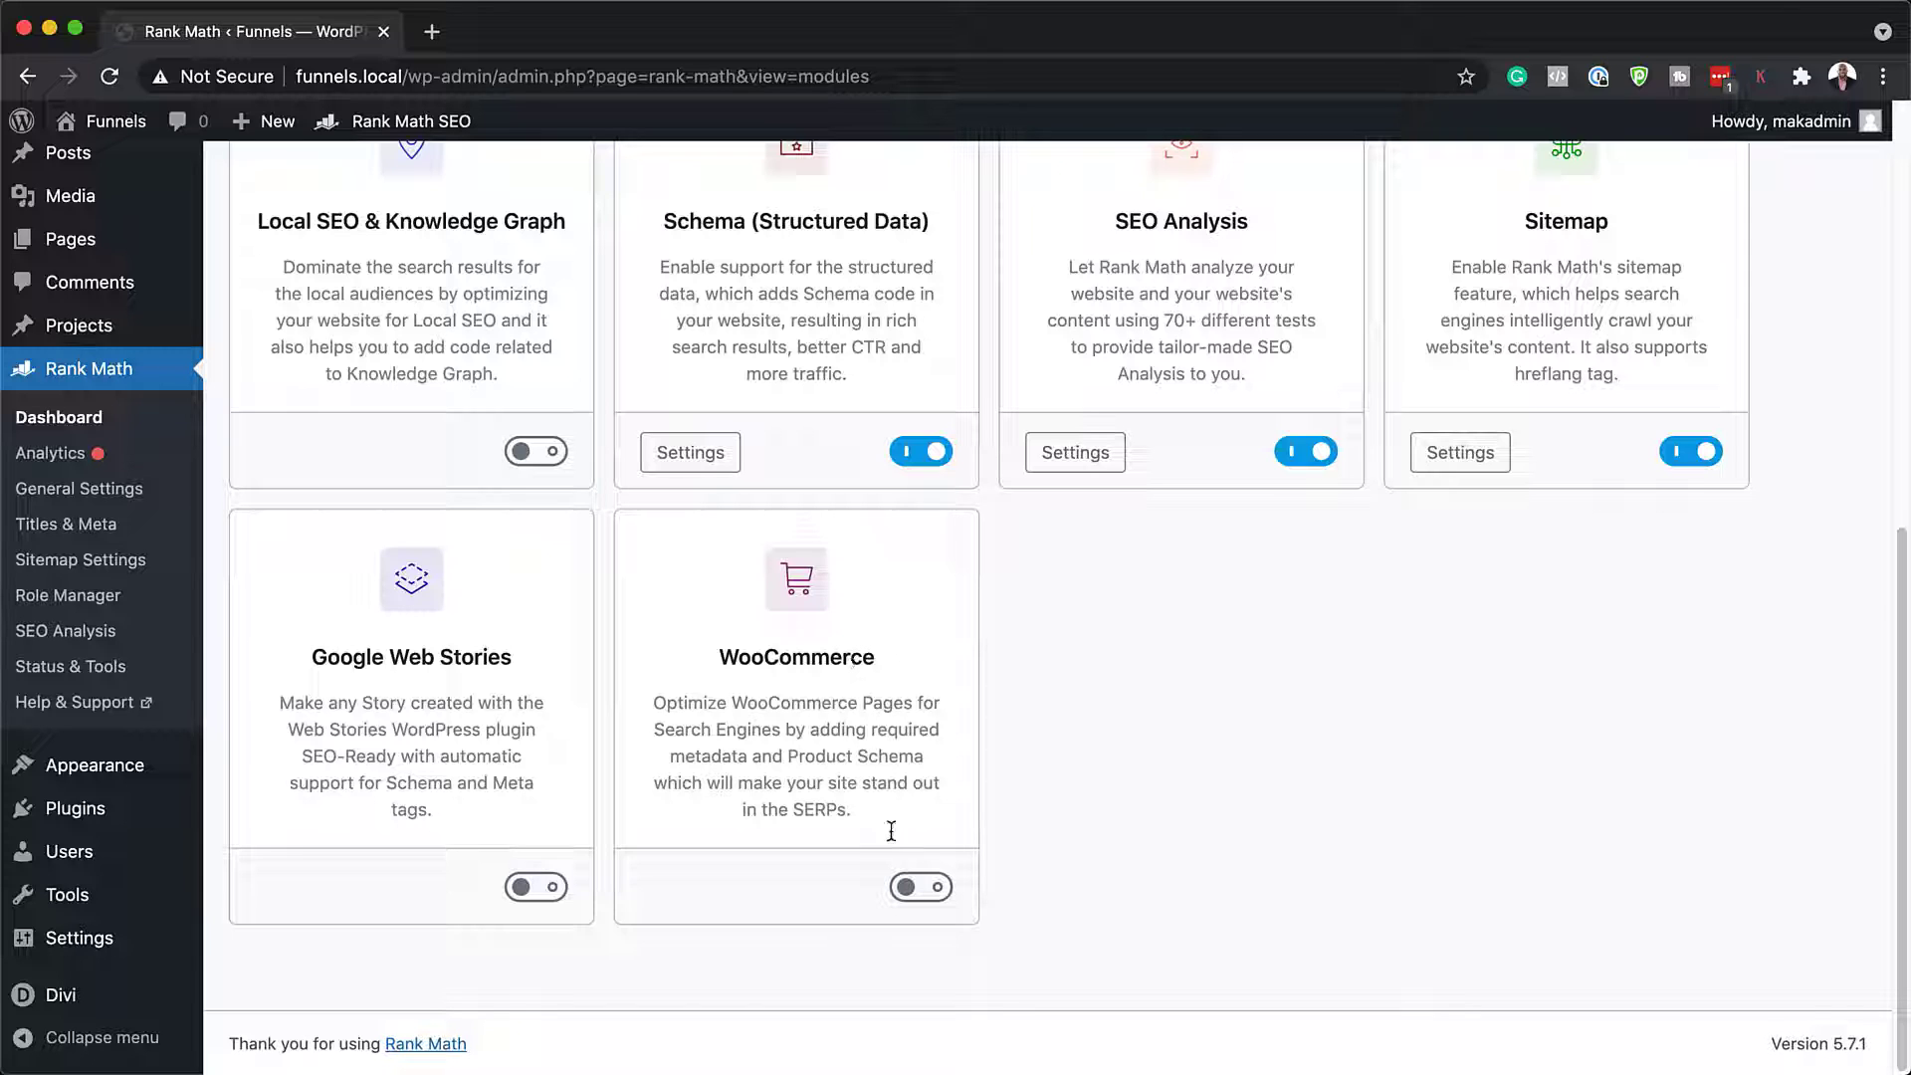
{"action": "mouse_move", "coordinate": [909, 895]}
{"action": "scroll", "coordinate": [1109, 857], "scroll_direction": "up", "scroll_amount": 10}
{"action": "scroll", "coordinate": [1109, 854], "scroll_direction": "down", "scroll_amount": 10}
{"action": "scroll", "coordinate": [1109, 854], "scroll_direction": "up", "scroll_amount": 10}
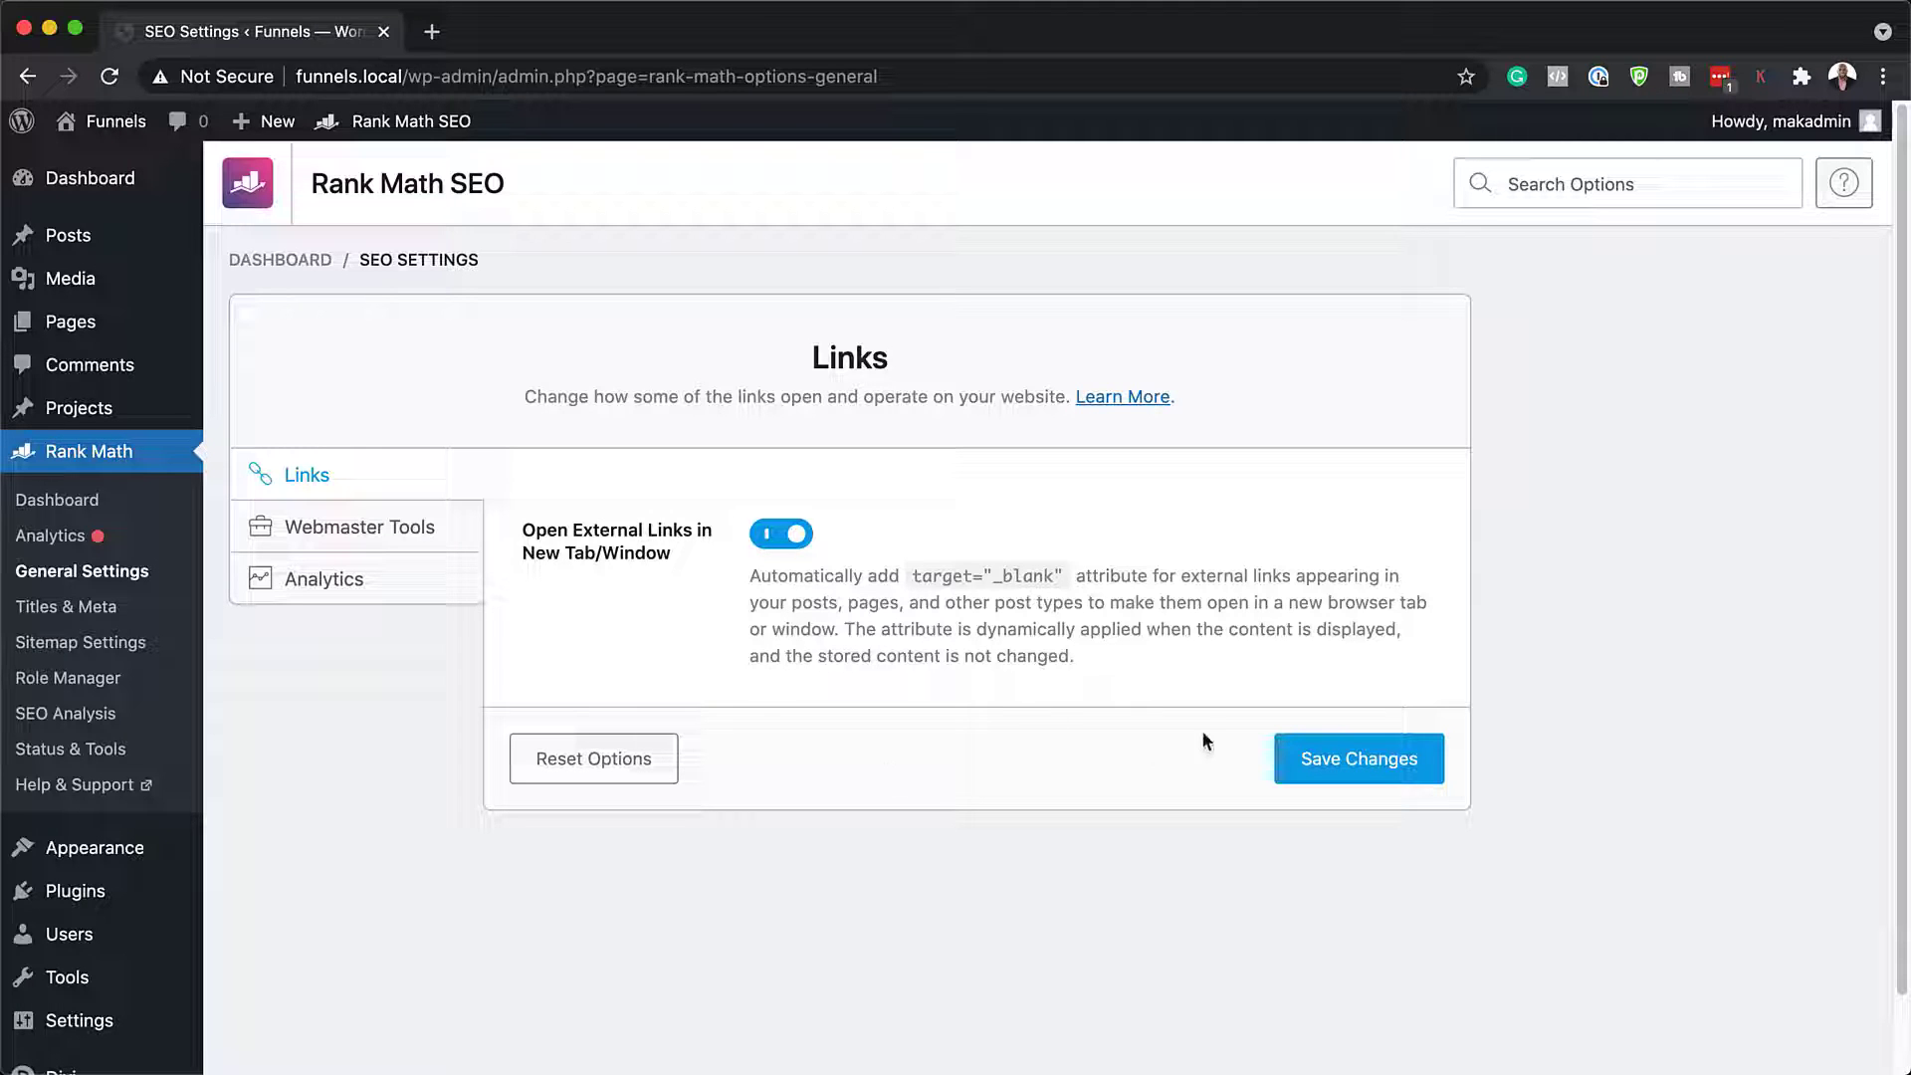
Examine the Webmaster Tools verification fields in Rank Math's general settings.
{"action": "left_click", "coordinate": [376, 537]}
{"action": "left_click", "coordinate": [782, 540]}
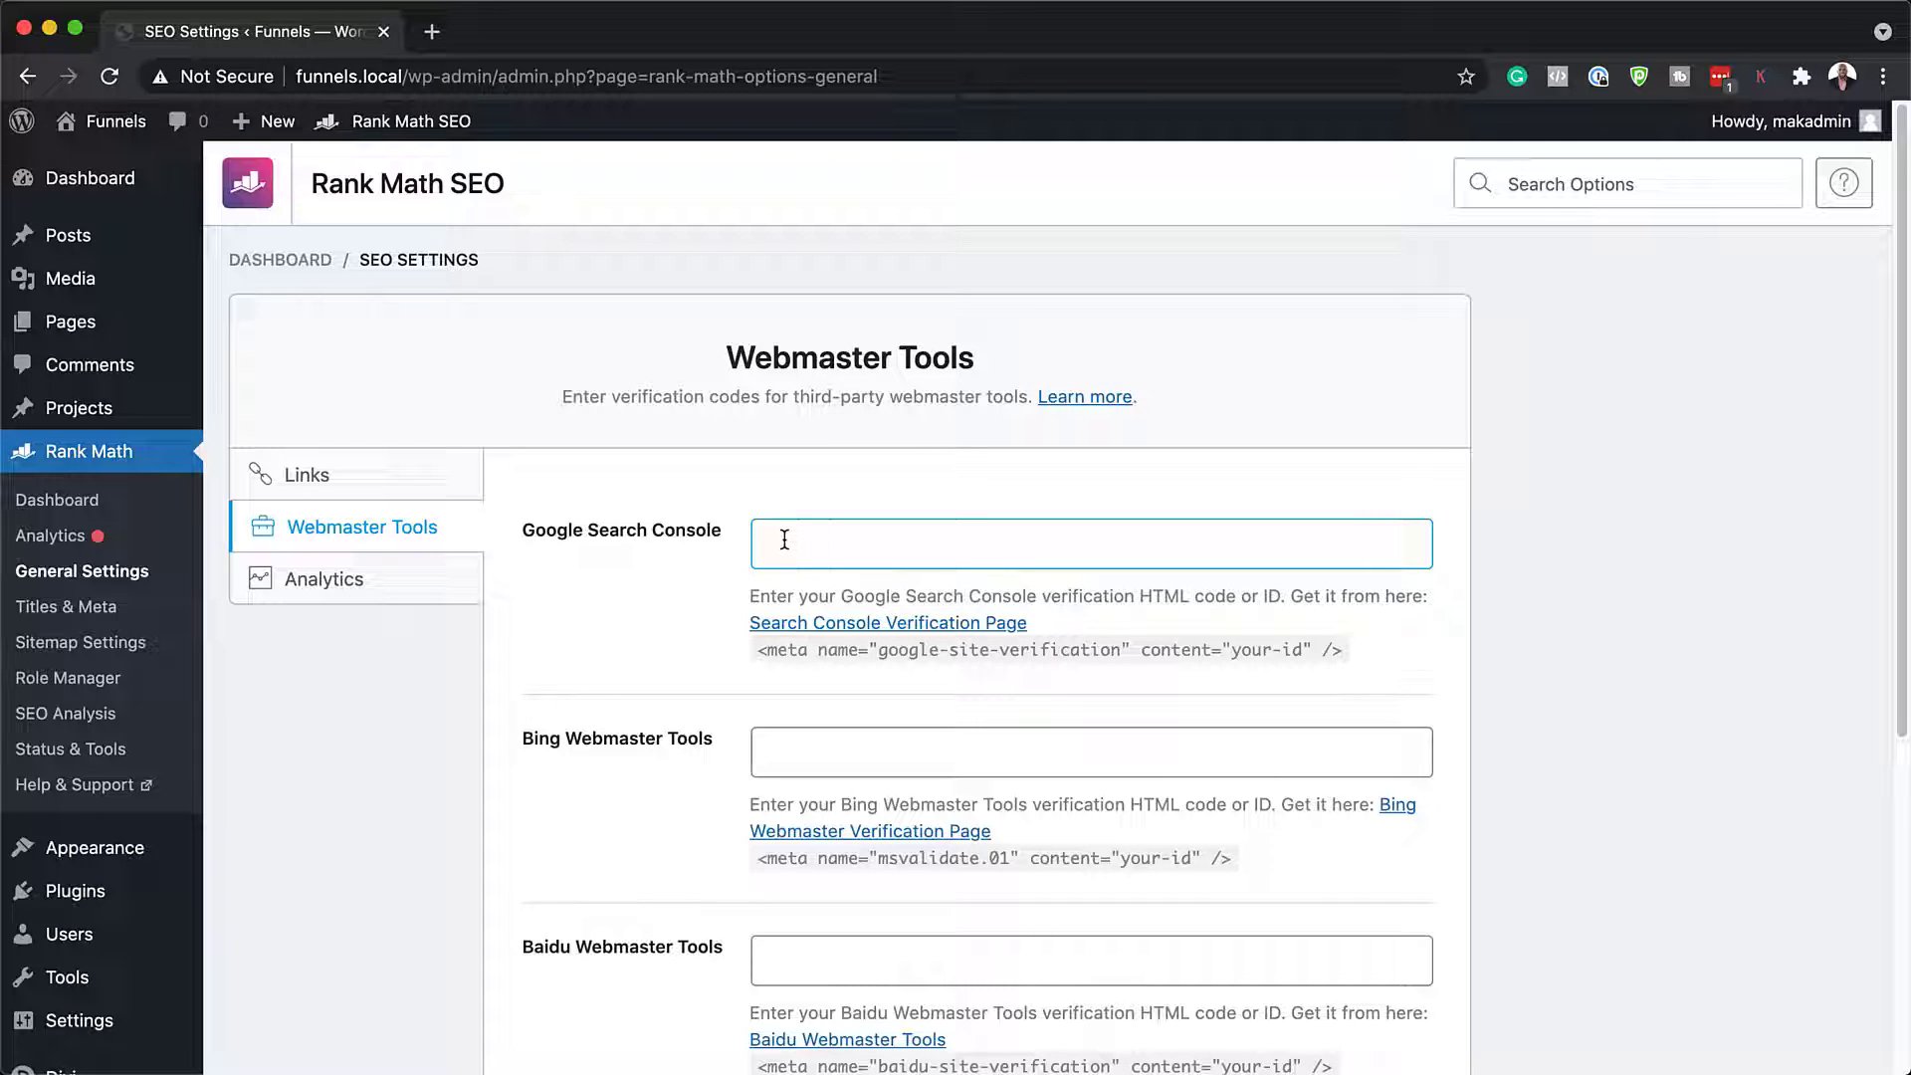
{"action": "left_click", "coordinate": [348, 591]}
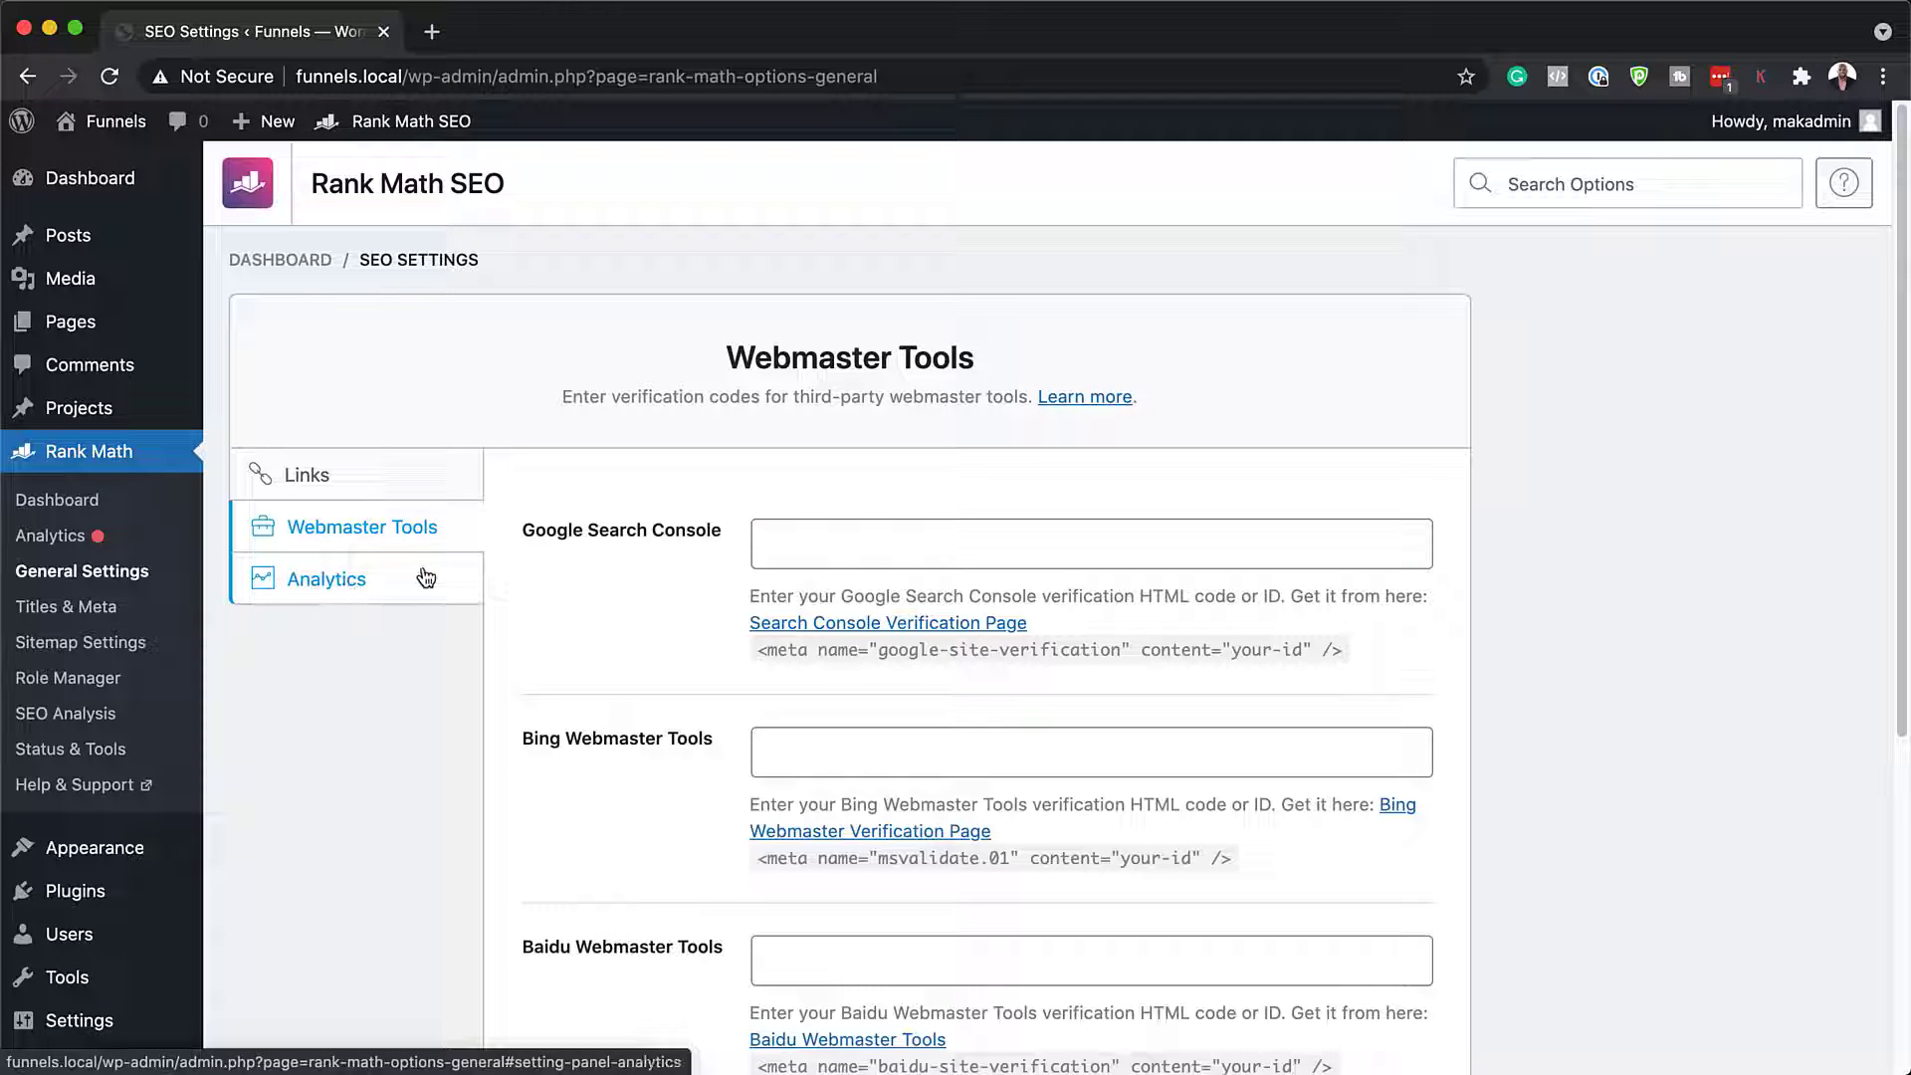
Open the Titles & Meta settings and review the Global Meta options for robots, separator character, title capitalization and OpenGraph thumbnail.
{"action": "left_click", "coordinate": [117, 614]}
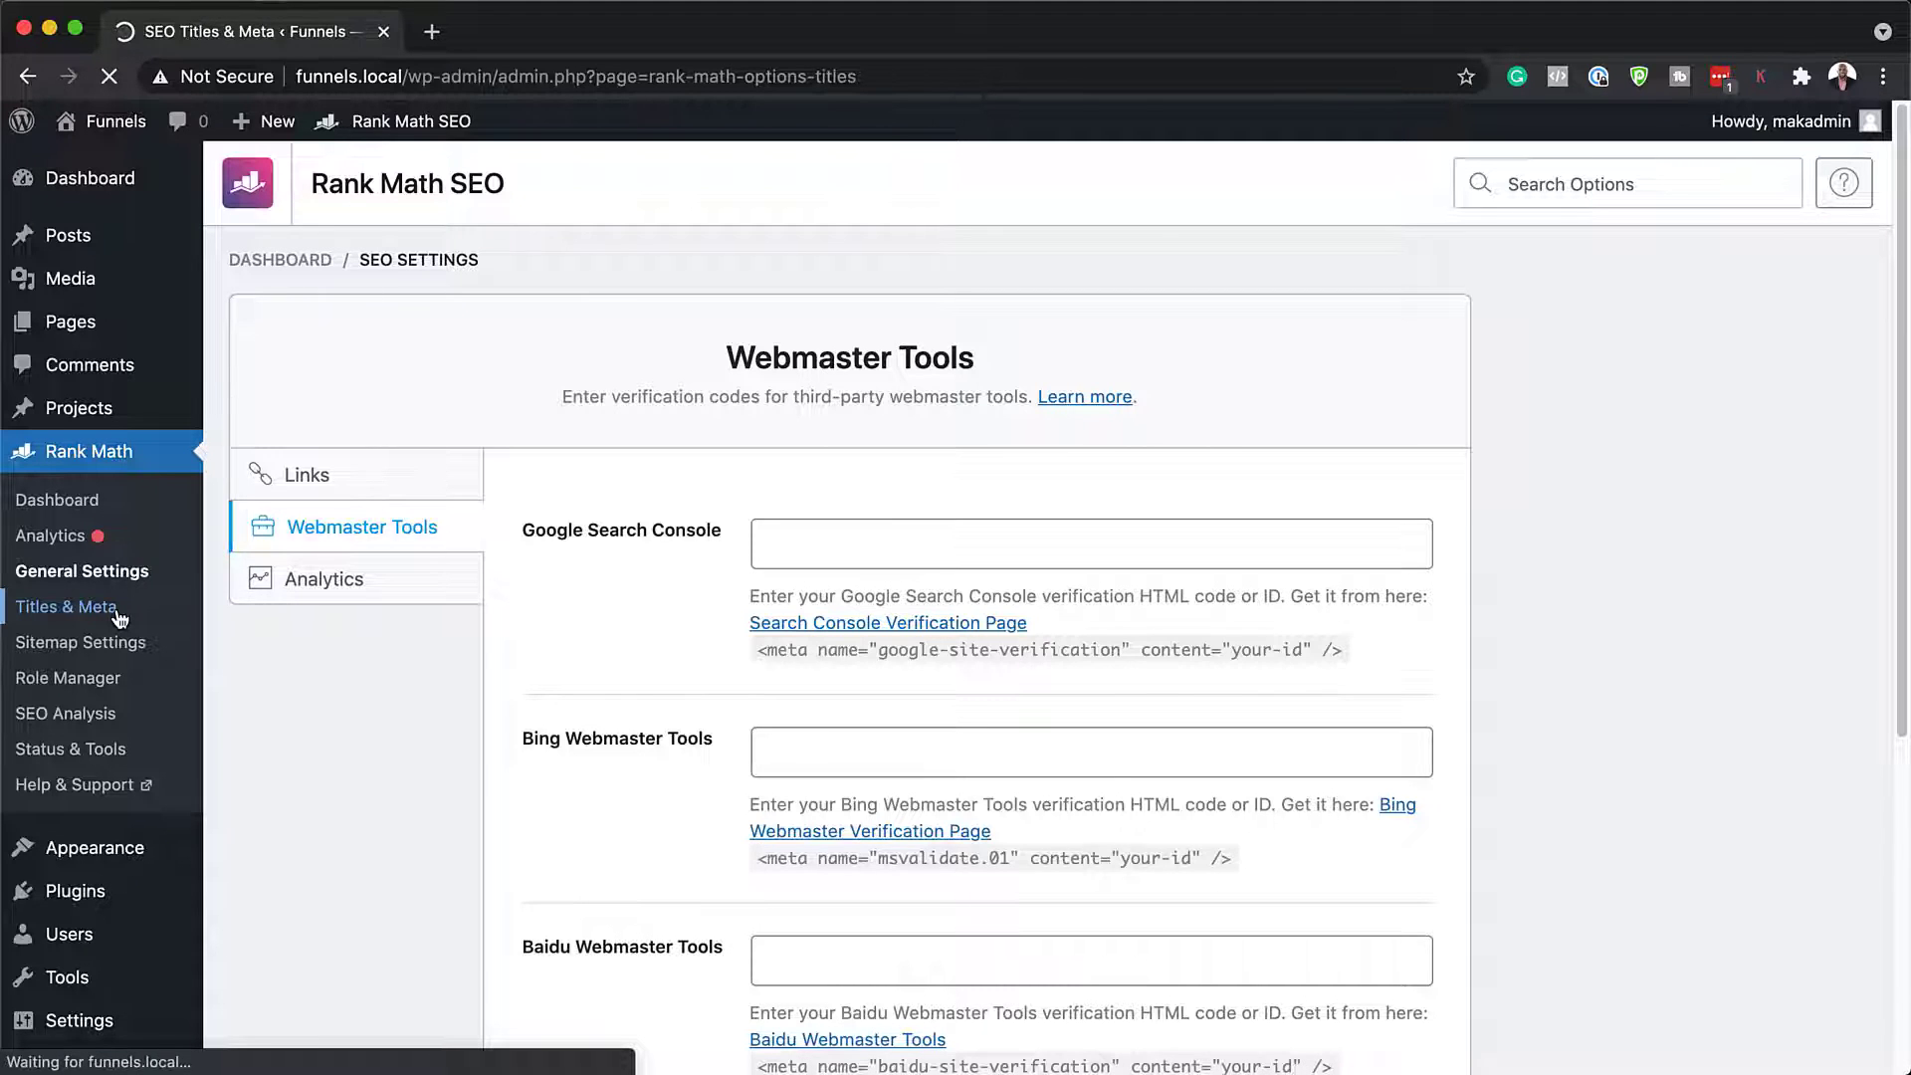
{"action": "scroll", "coordinate": [630, 673], "scroll_direction": "down", "scroll_amount": 1}
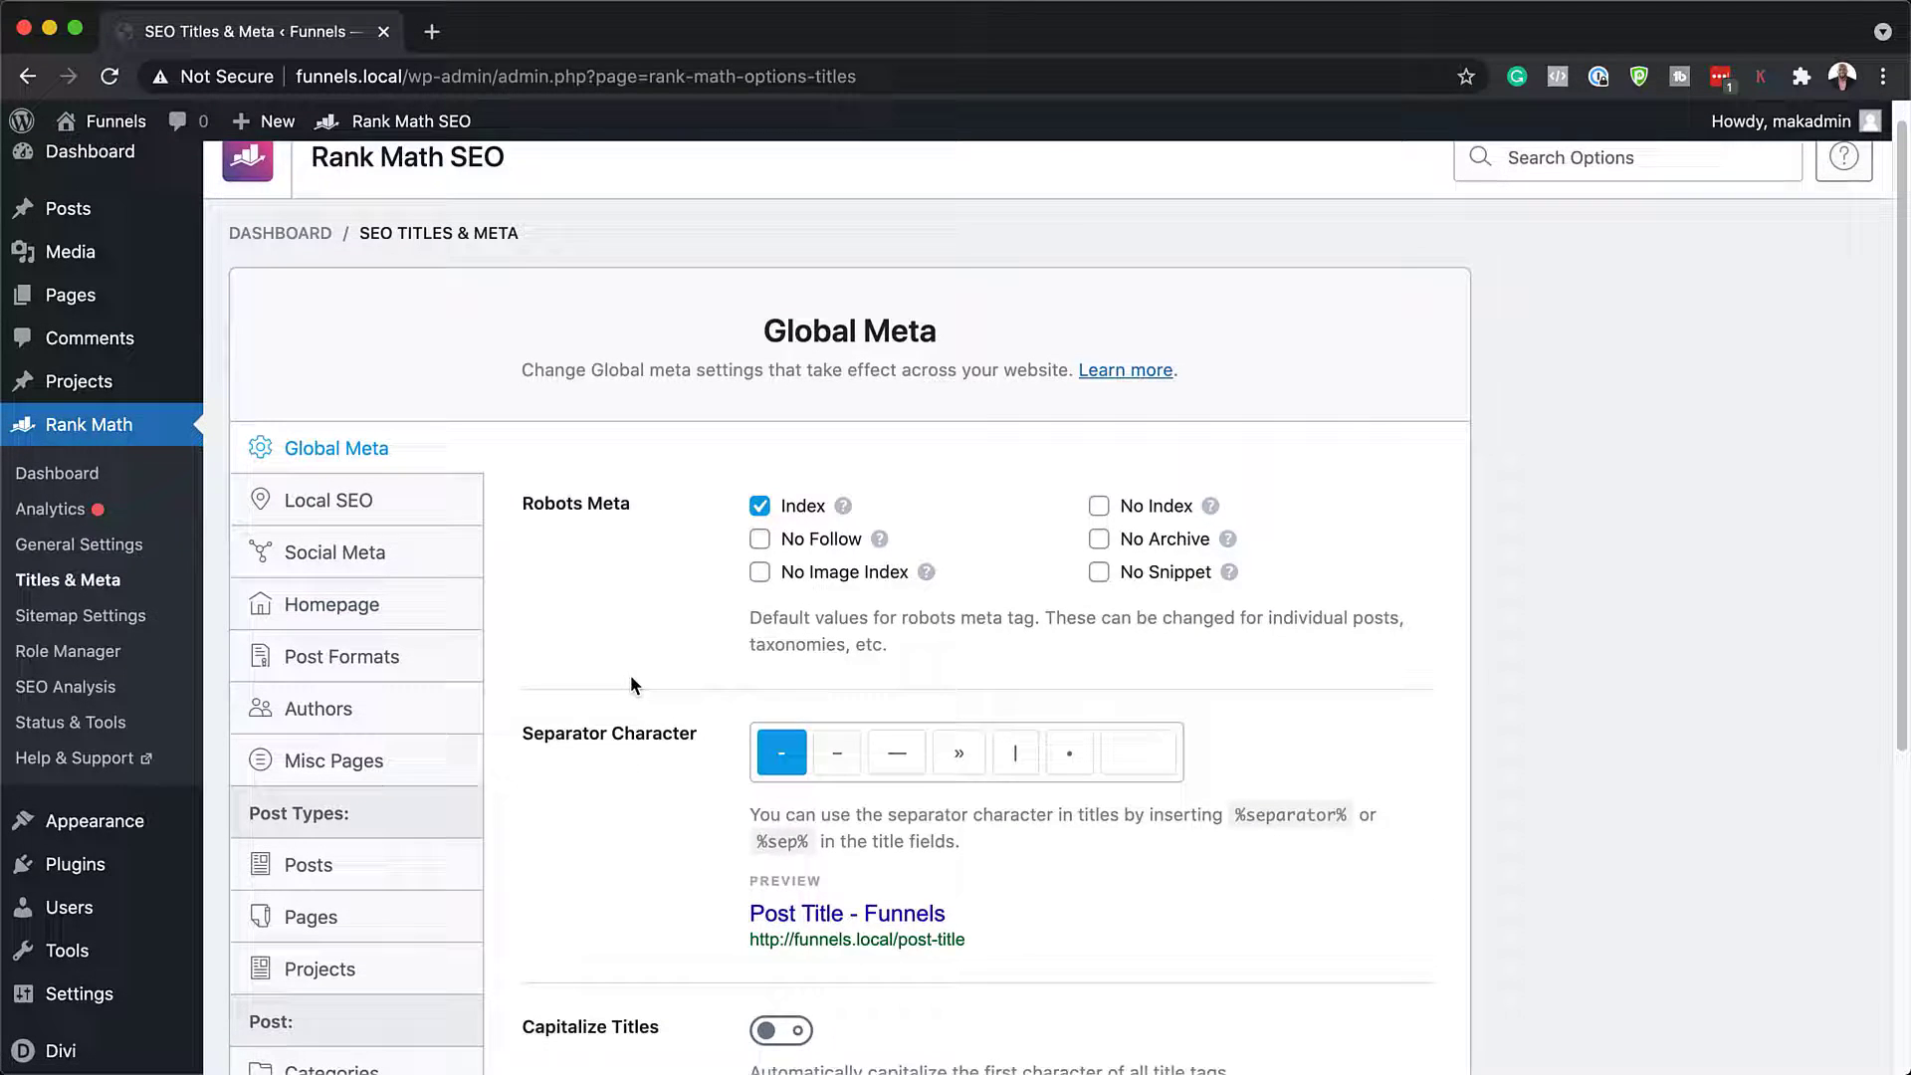
{"action": "scroll", "coordinate": [630, 684], "scroll_direction": "down", "scroll_amount": 3}
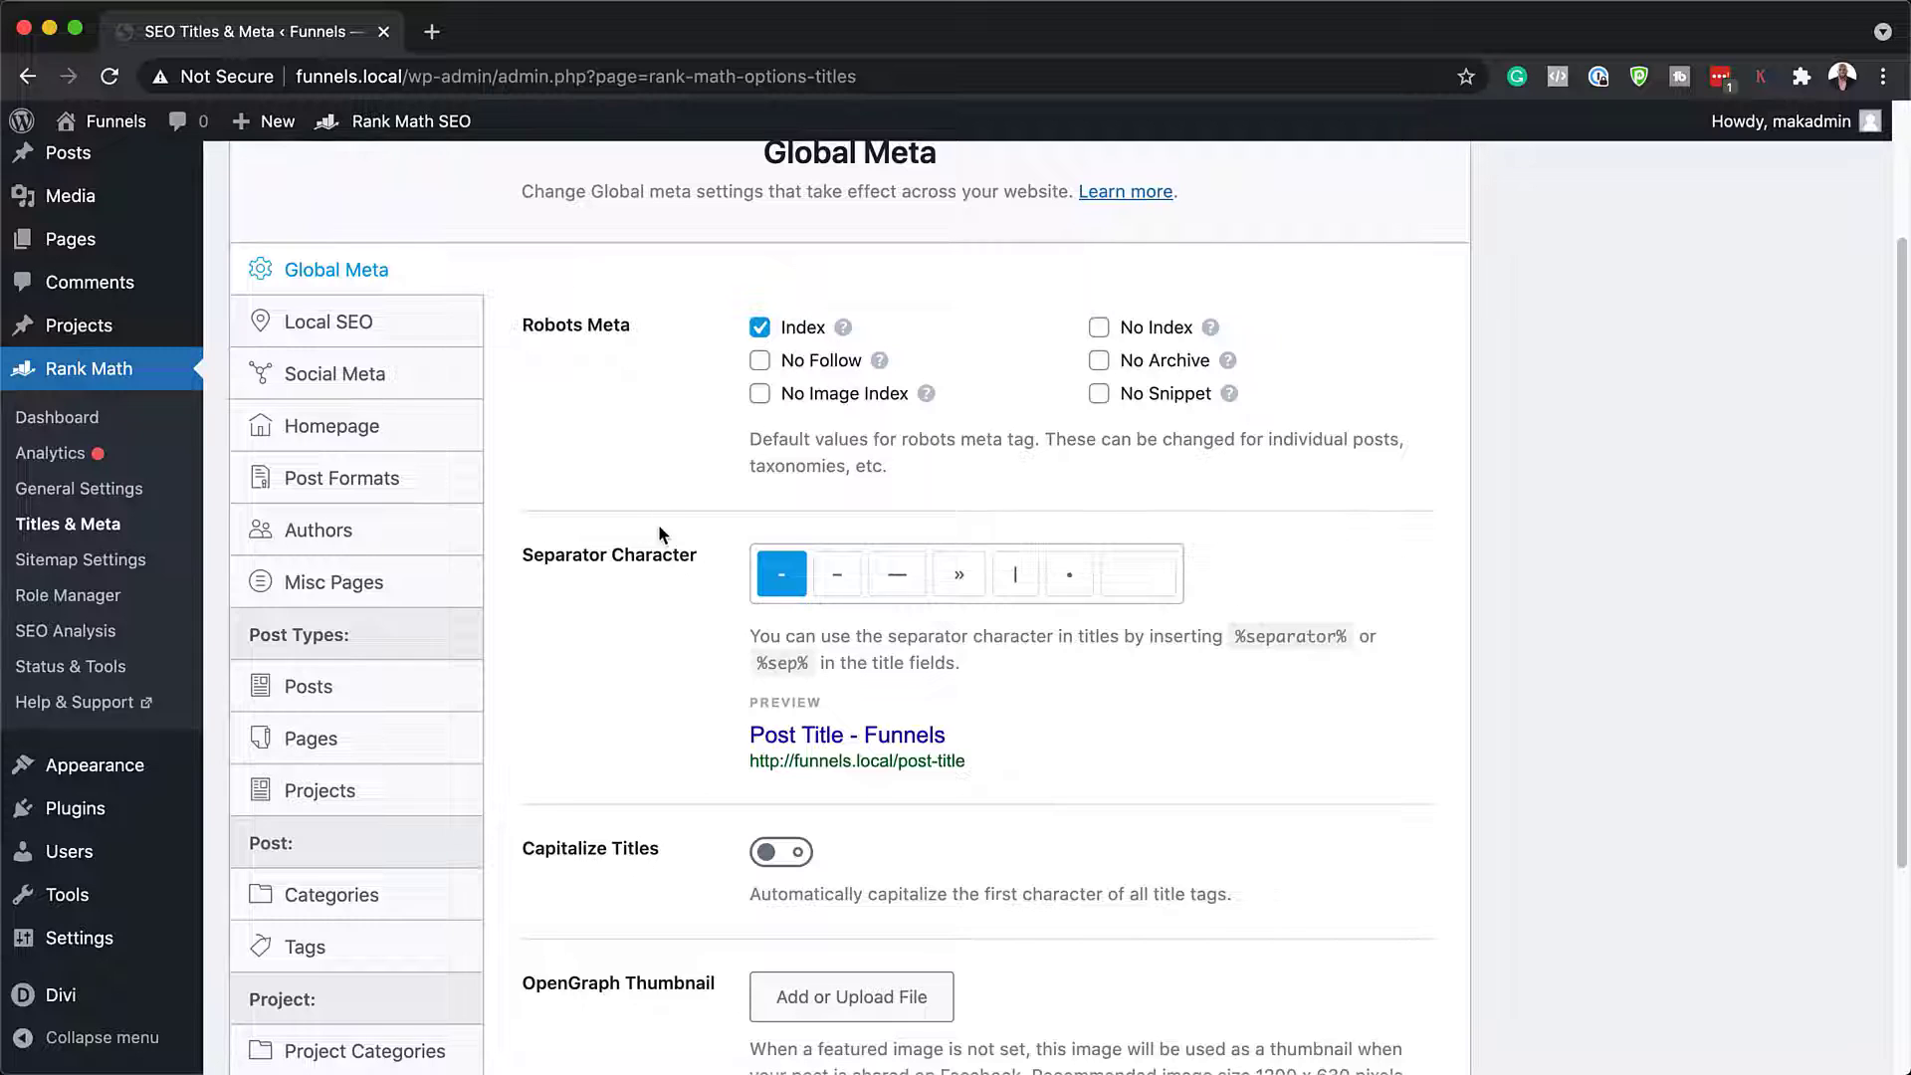
{"action": "scroll", "coordinate": [659, 528], "scroll_direction": "up", "scroll_amount": 1}
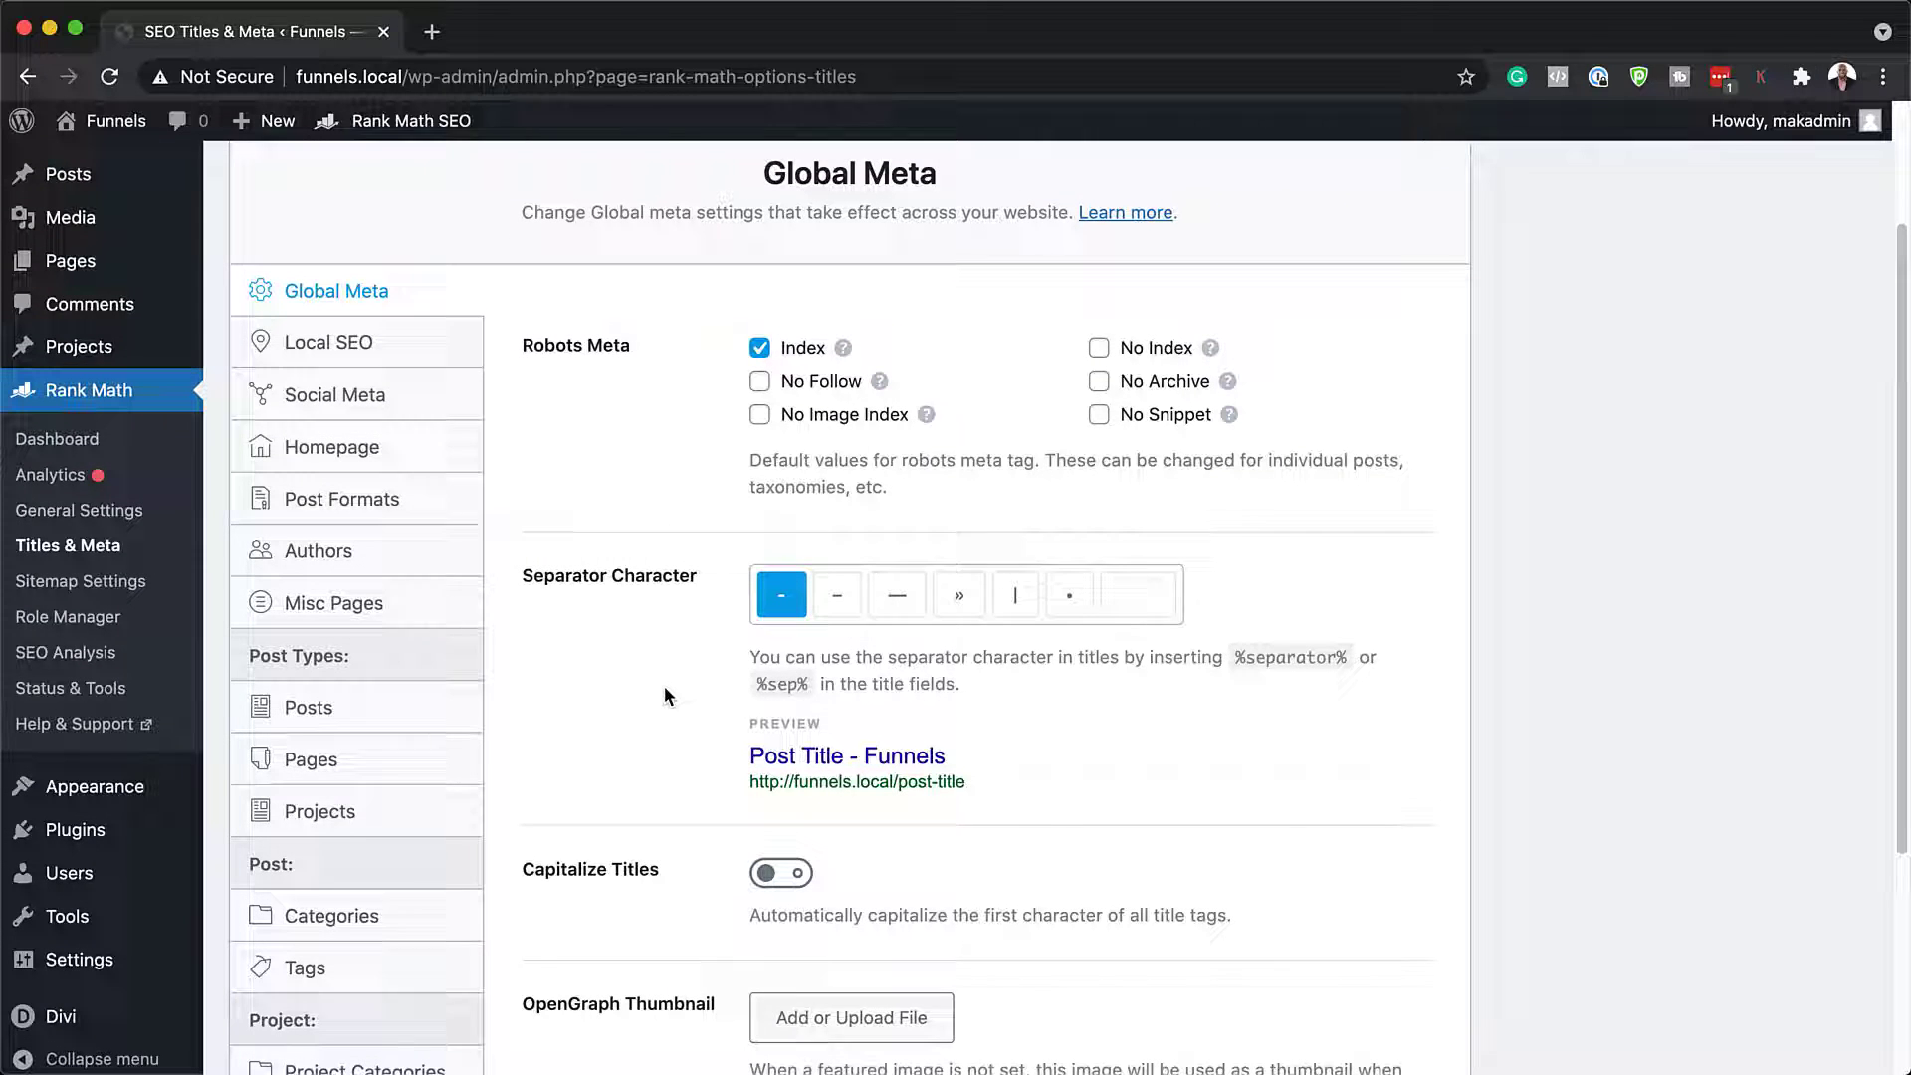
{"action": "scroll", "coordinate": [665, 684], "scroll_direction": "down", "scroll_amount": 1}
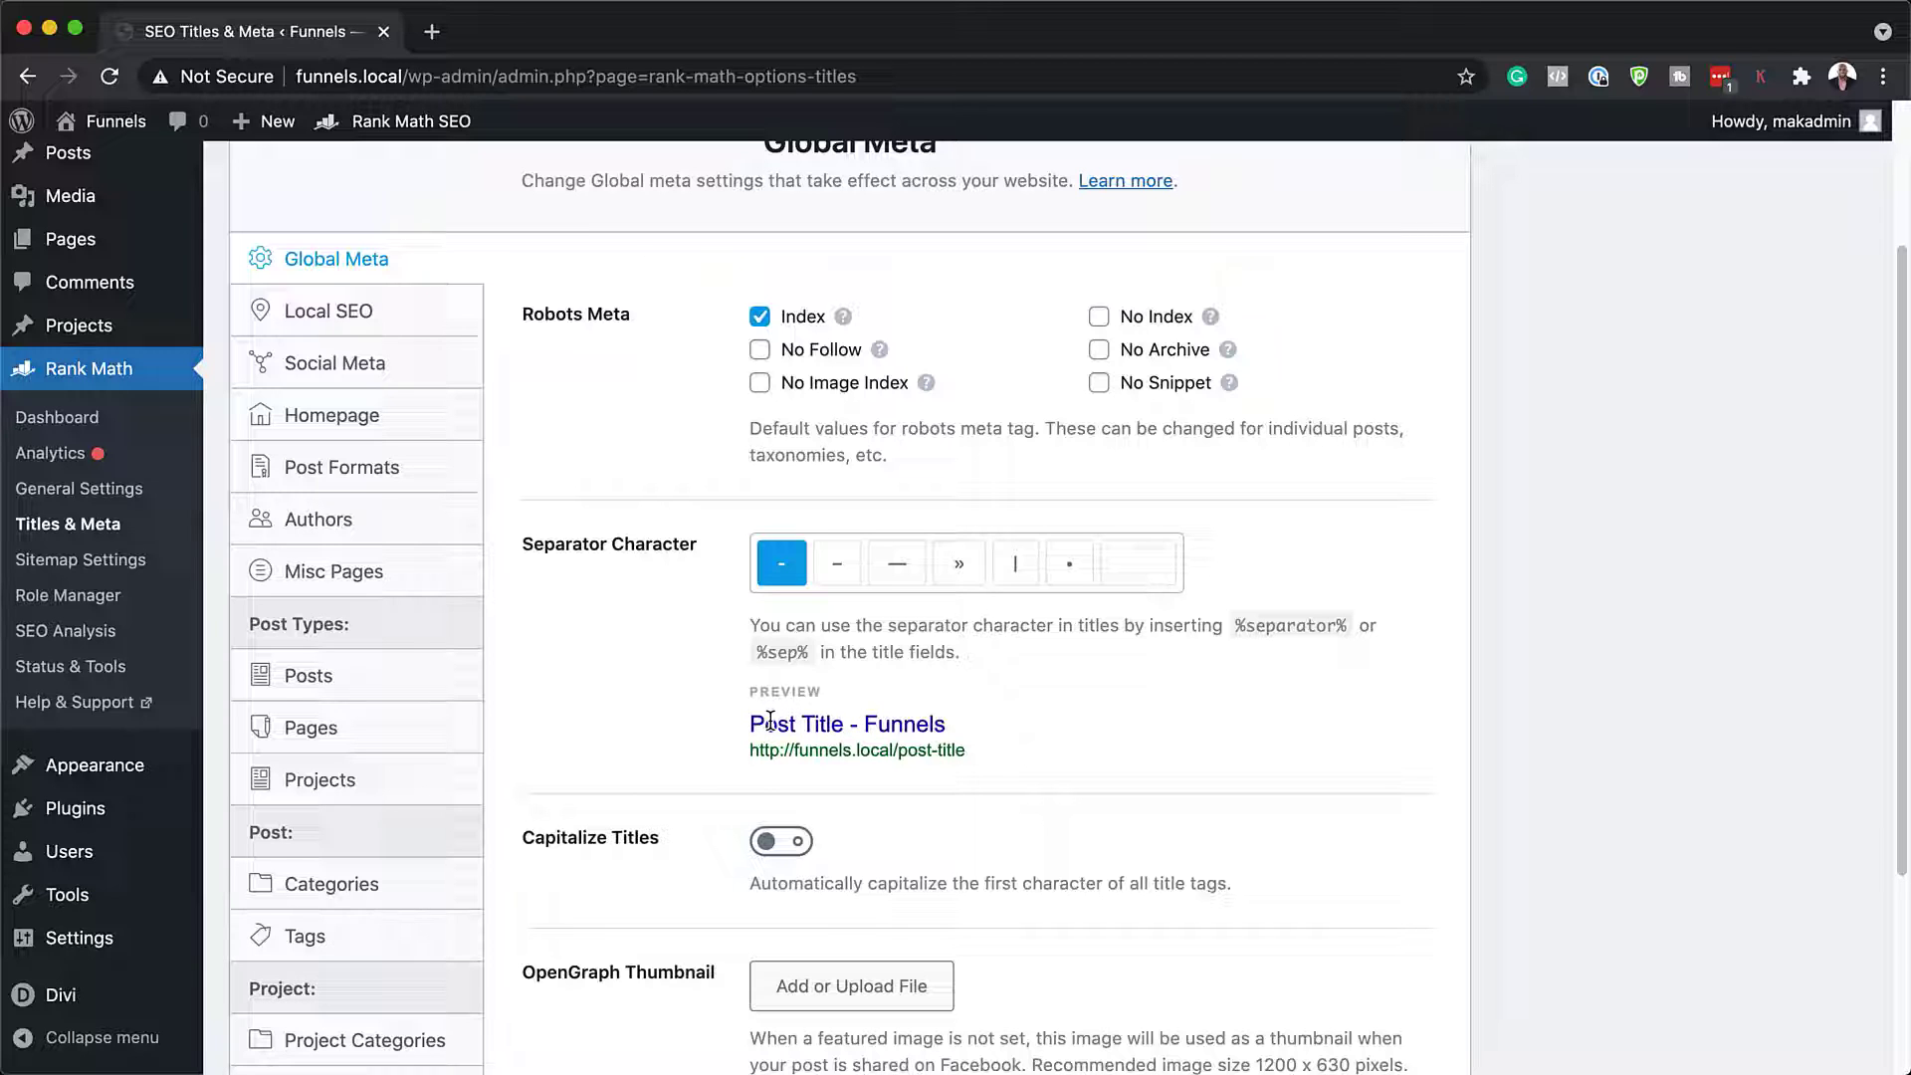
{"action": "scroll", "coordinate": [695, 739], "scroll_direction": "down", "scroll_amount": 5}
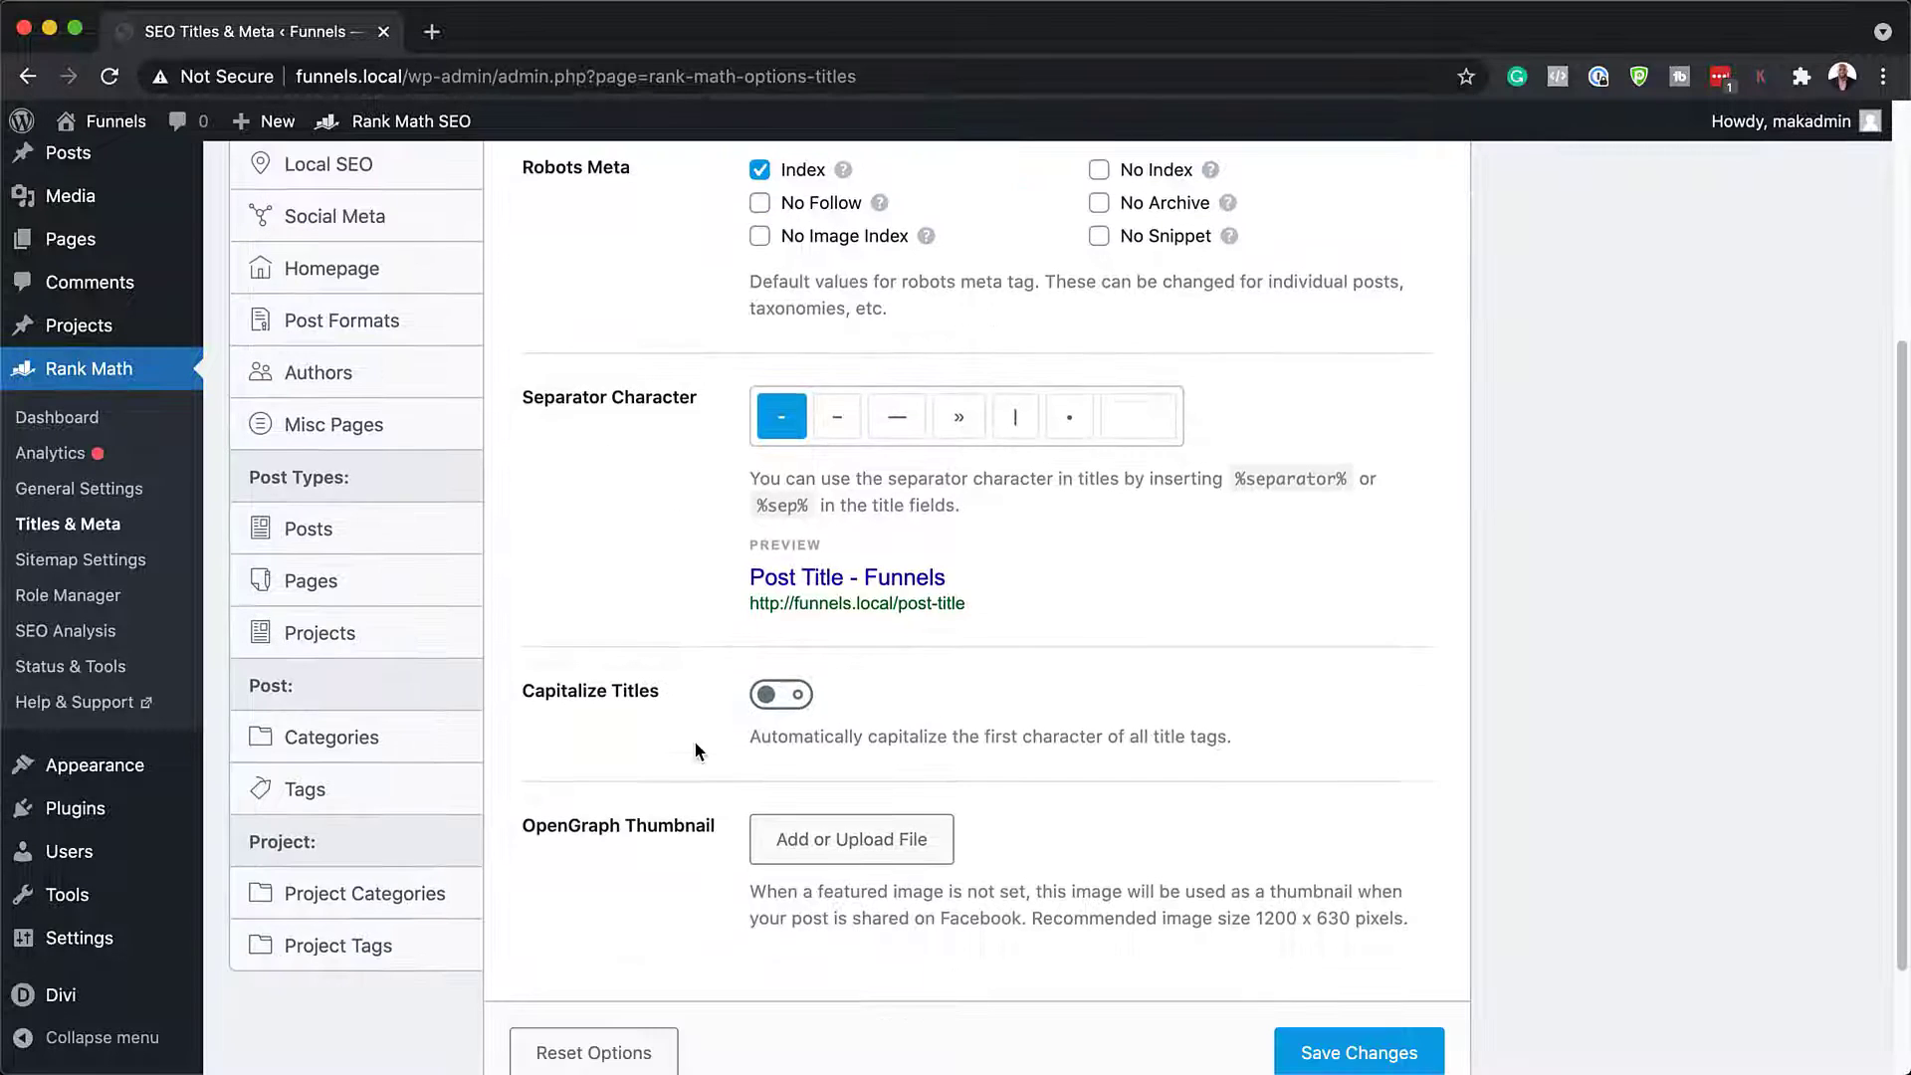
{"action": "scroll", "coordinate": [695, 741], "scroll_direction": "up", "scroll_amount": 5}
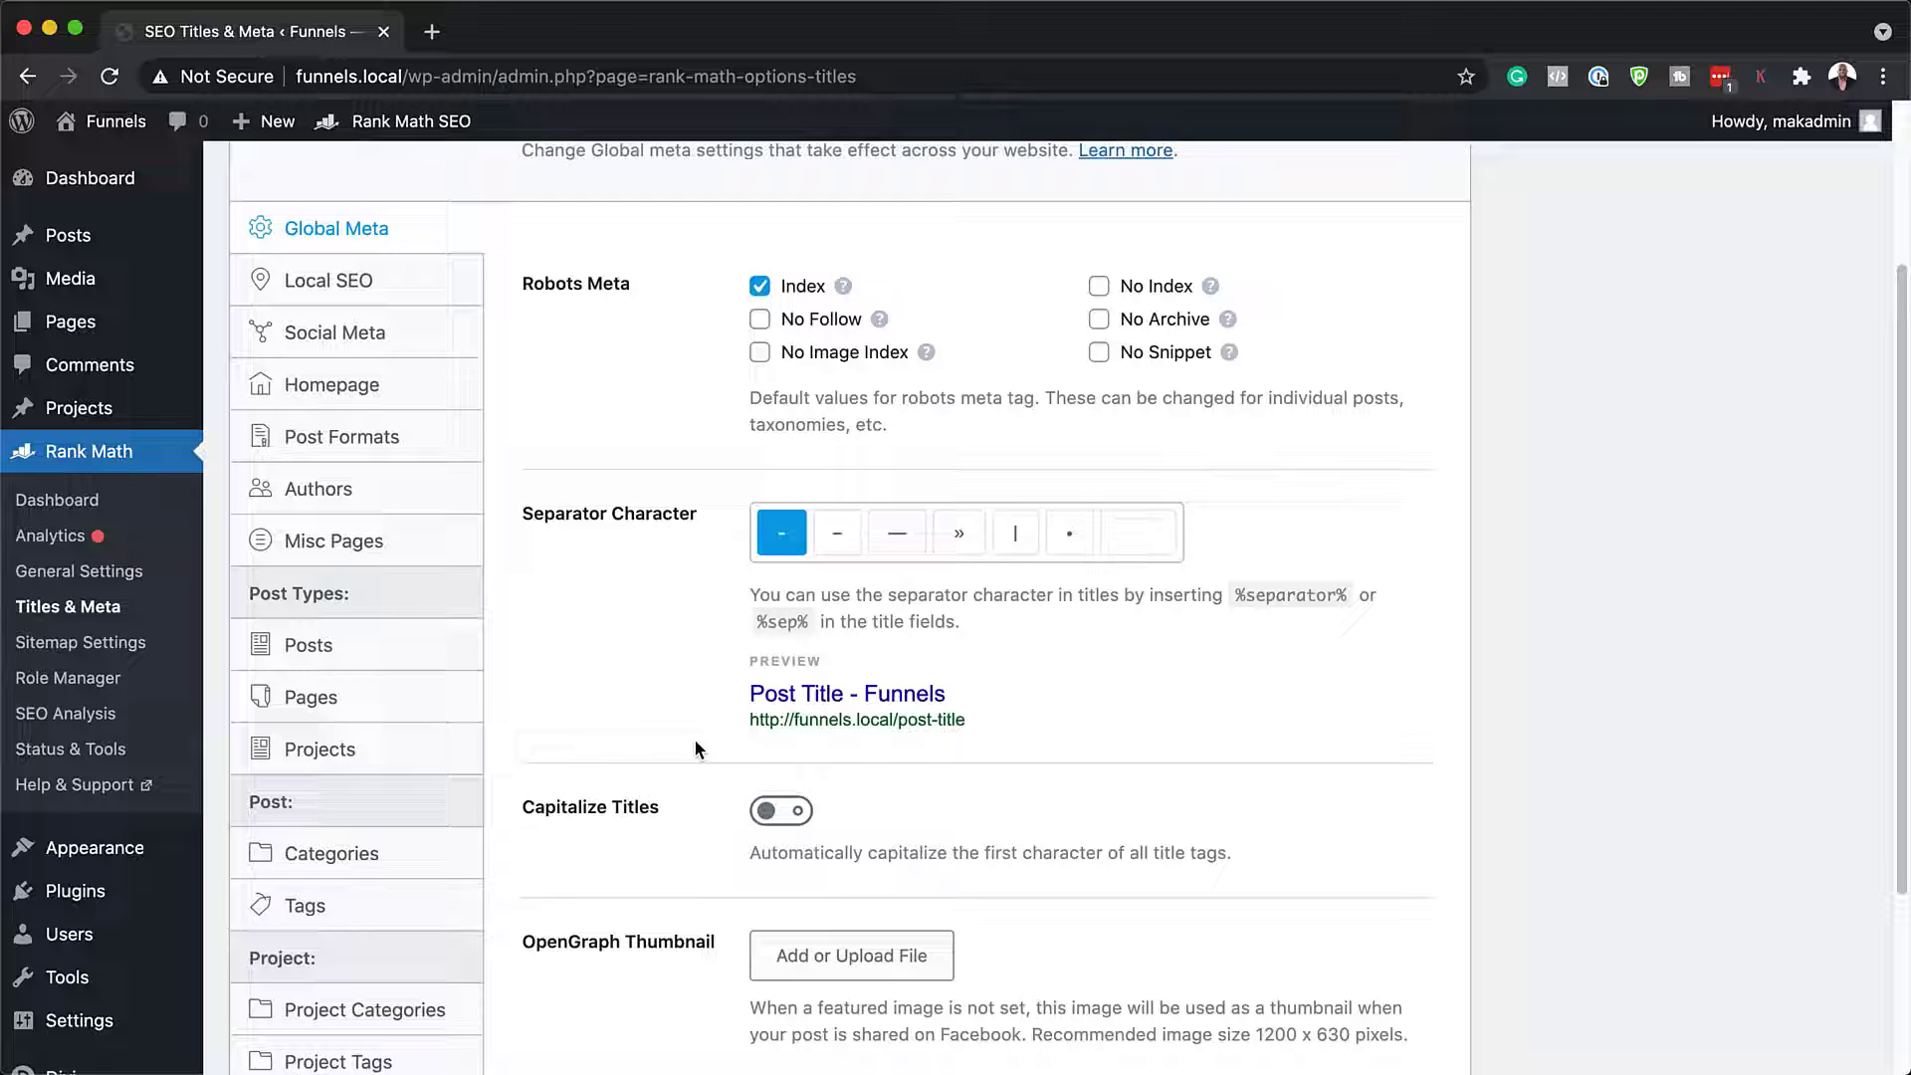
Open the Homepage section of the Titles & Meta settings and replace the homepage title with "Funnels".
{"action": "scroll", "coordinate": [697, 731], "scroll_direction": "up", "scroll_amount": 2}
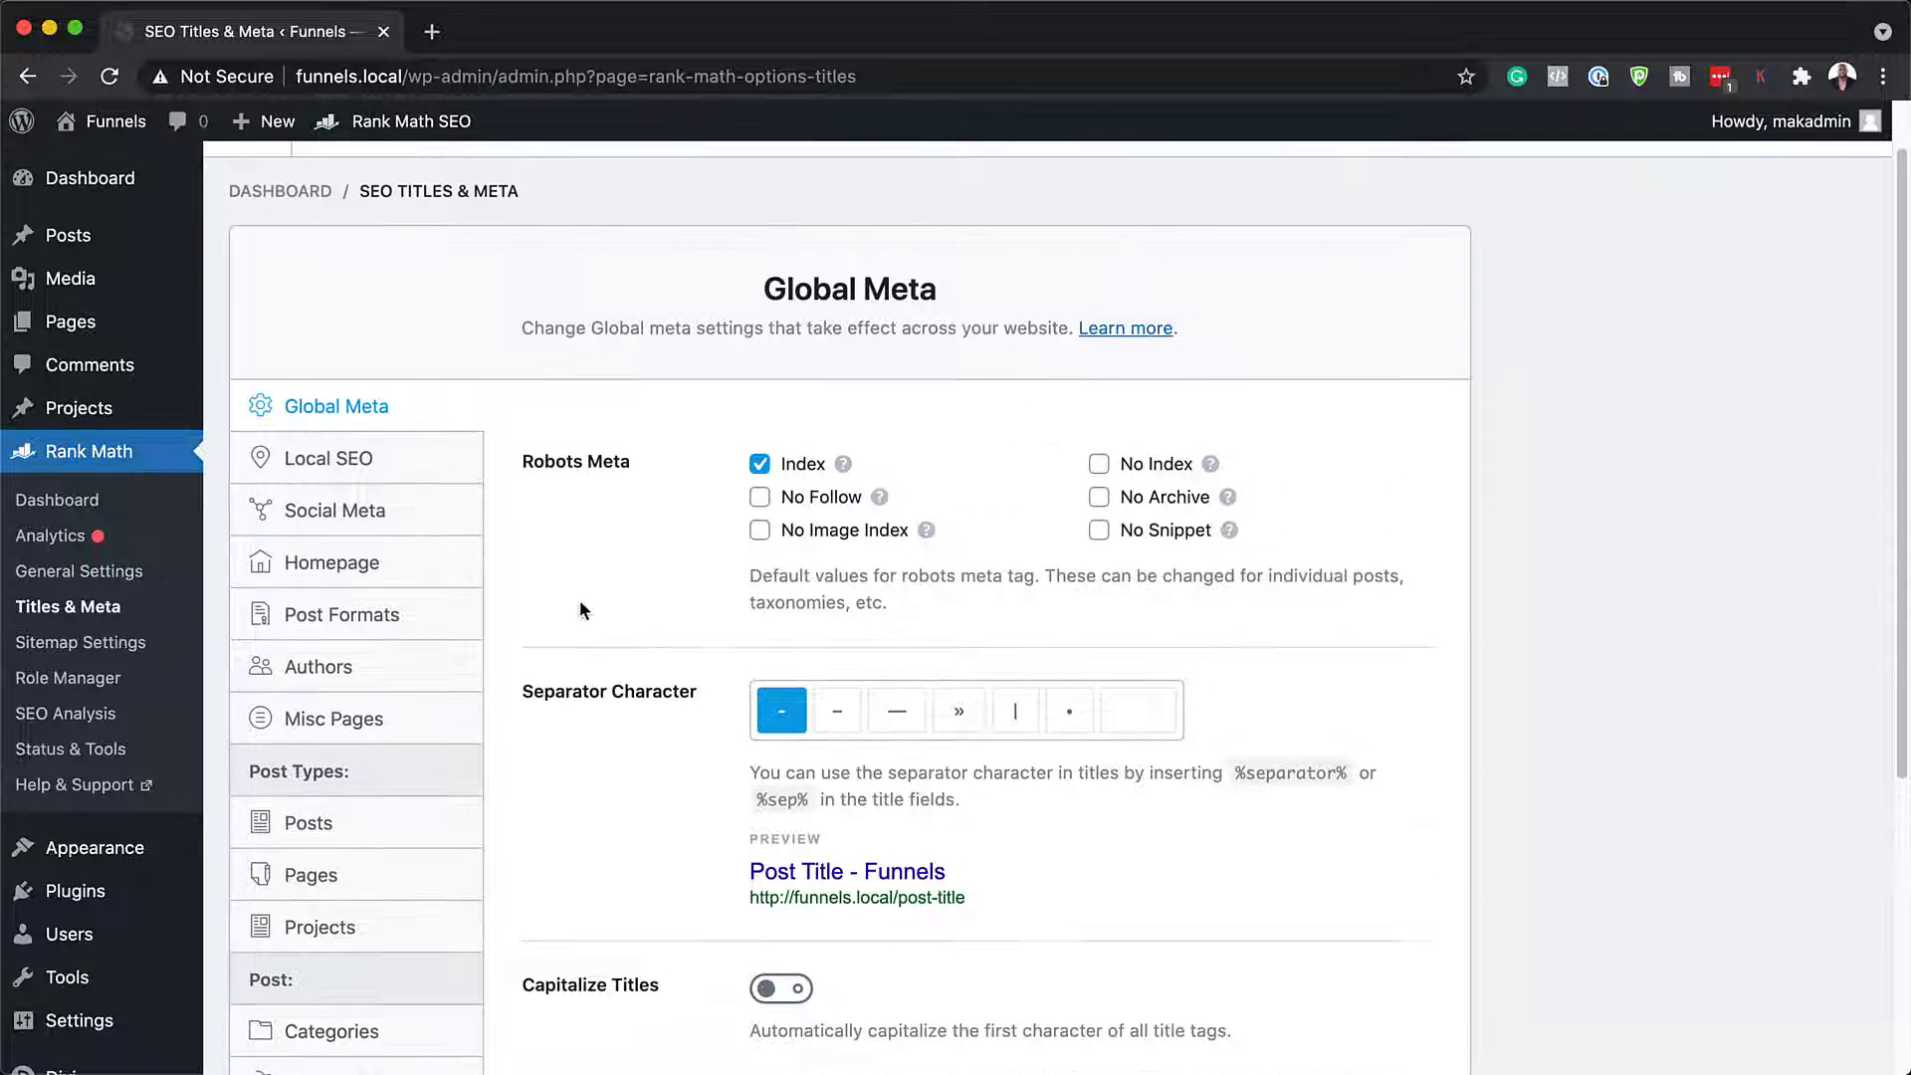
{"action": "left_click", "coordinate": [355, 468]}
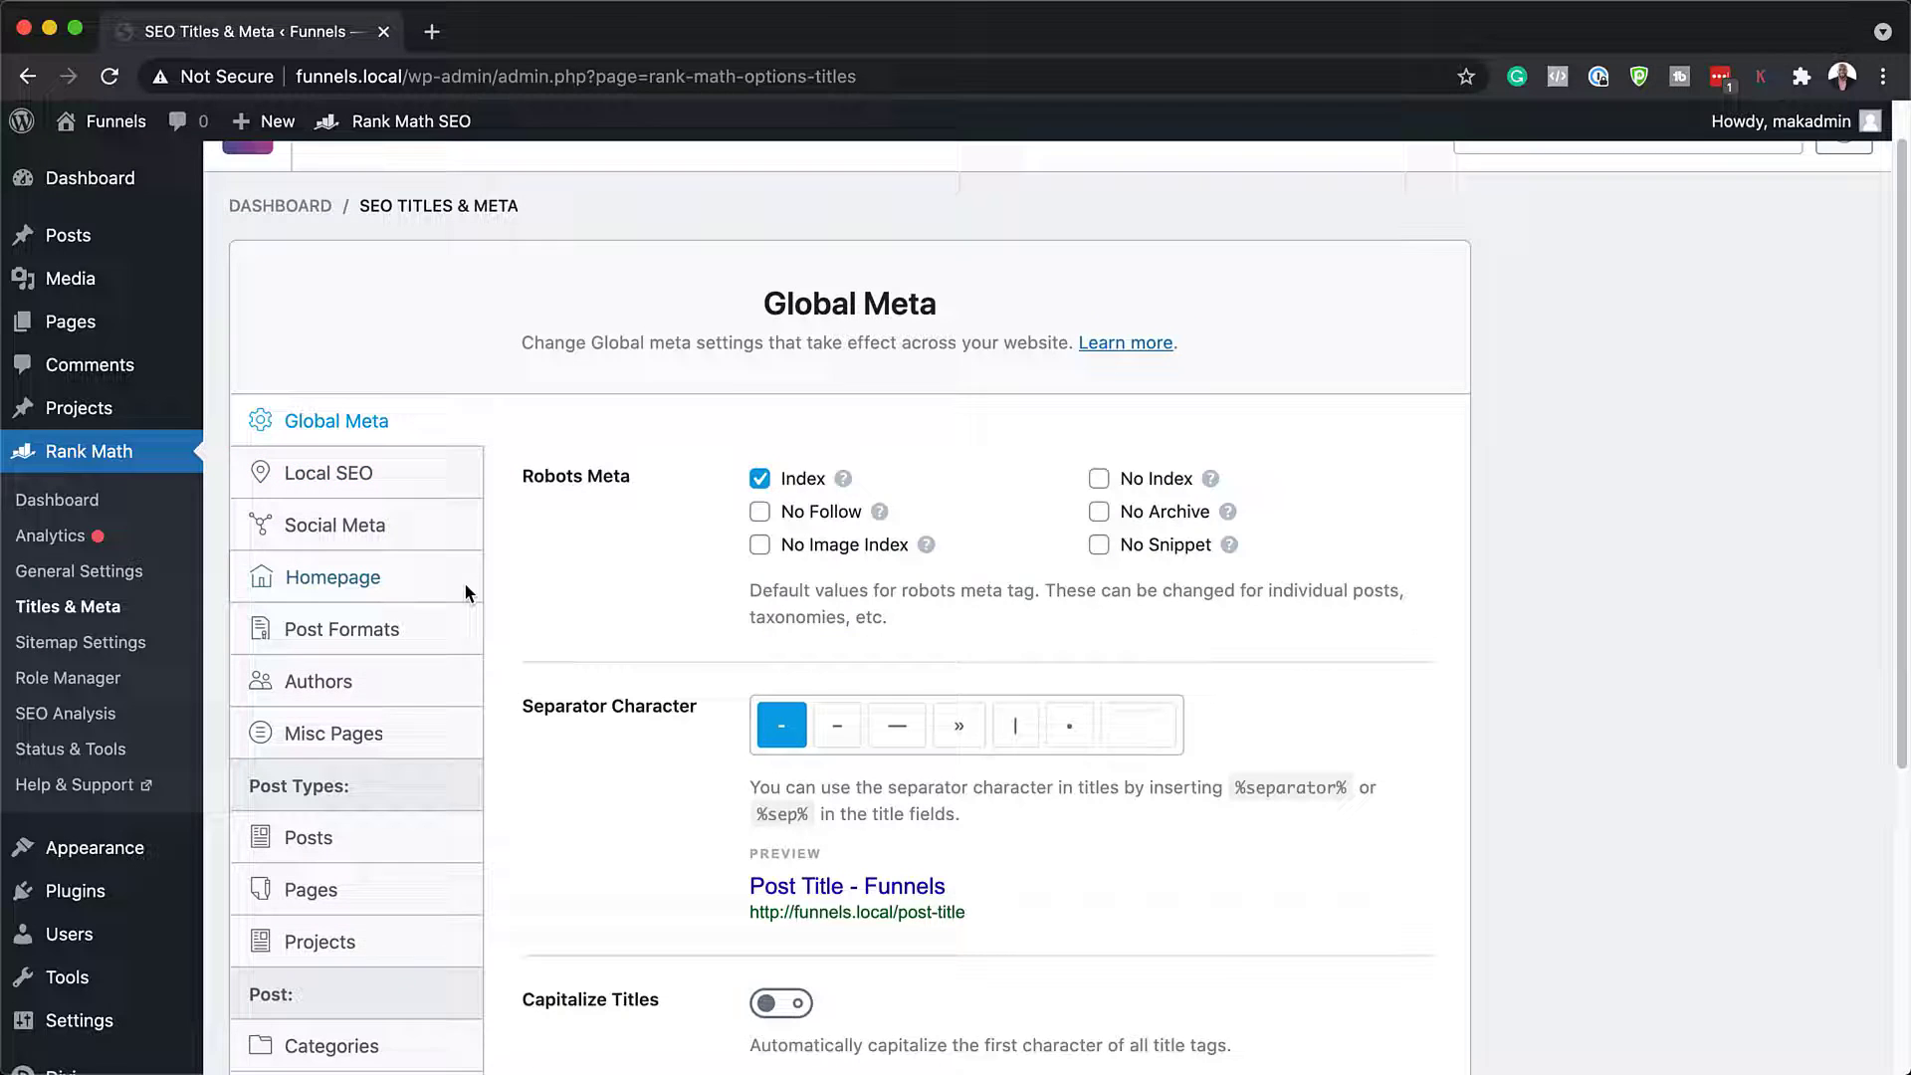
{"action": "left_click", "coordinate": [343, 582]}
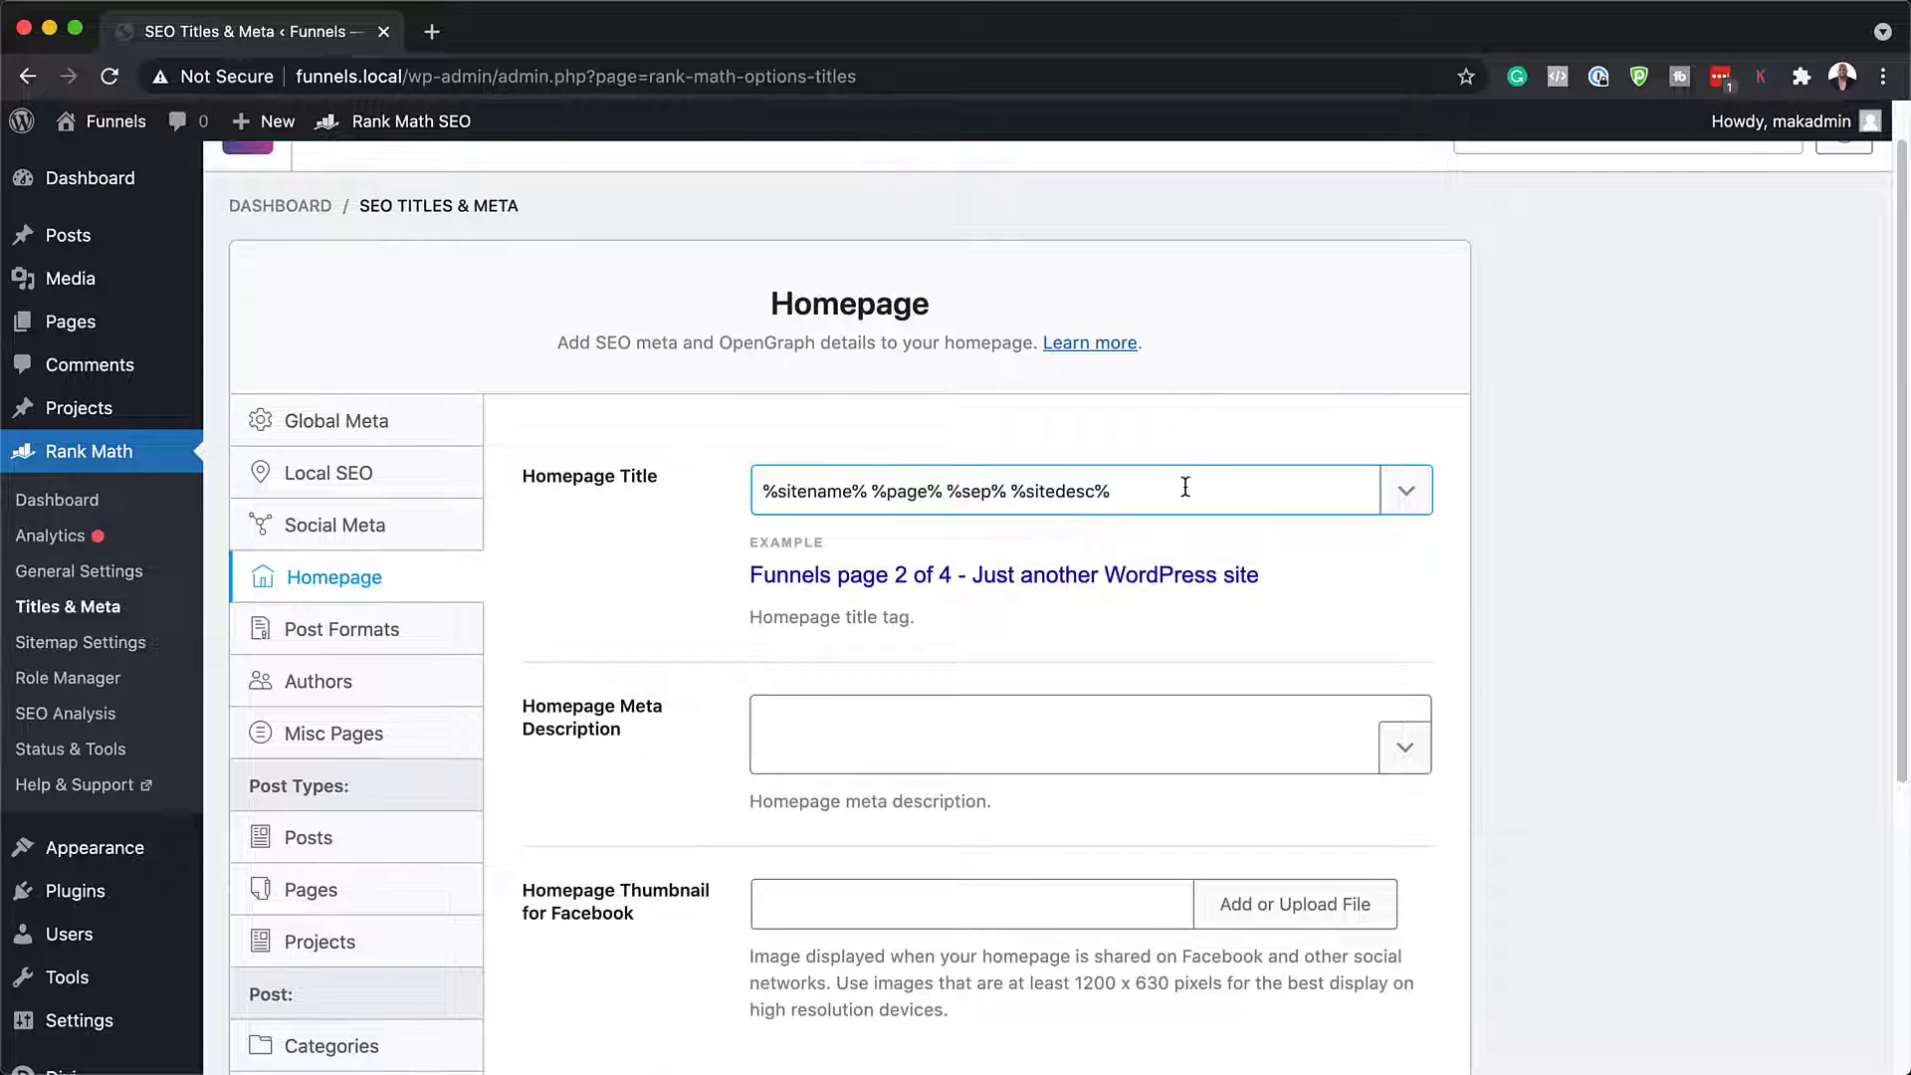
{"action": "left_click", "coordinate": [1410, 492]}
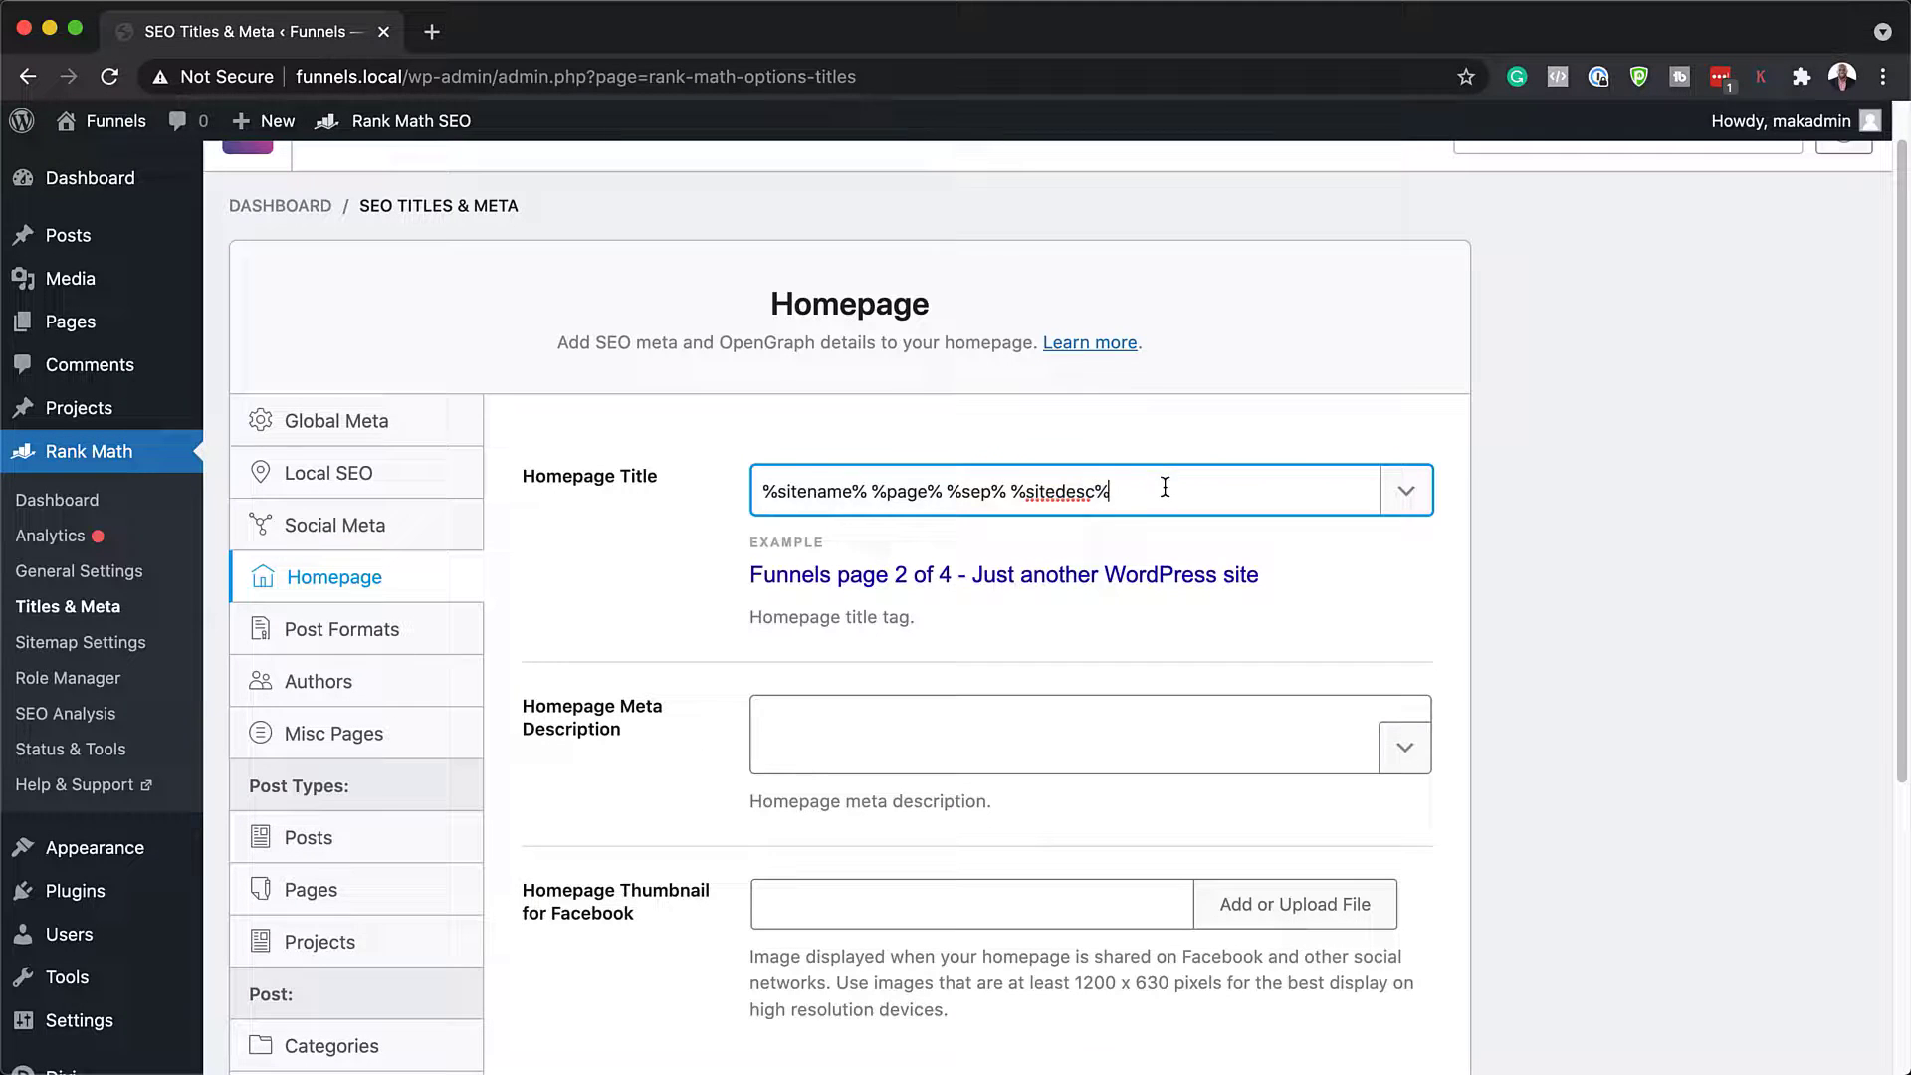
{"action": "key", "text": "super+a"}
{"action": "type", "text": "F"}
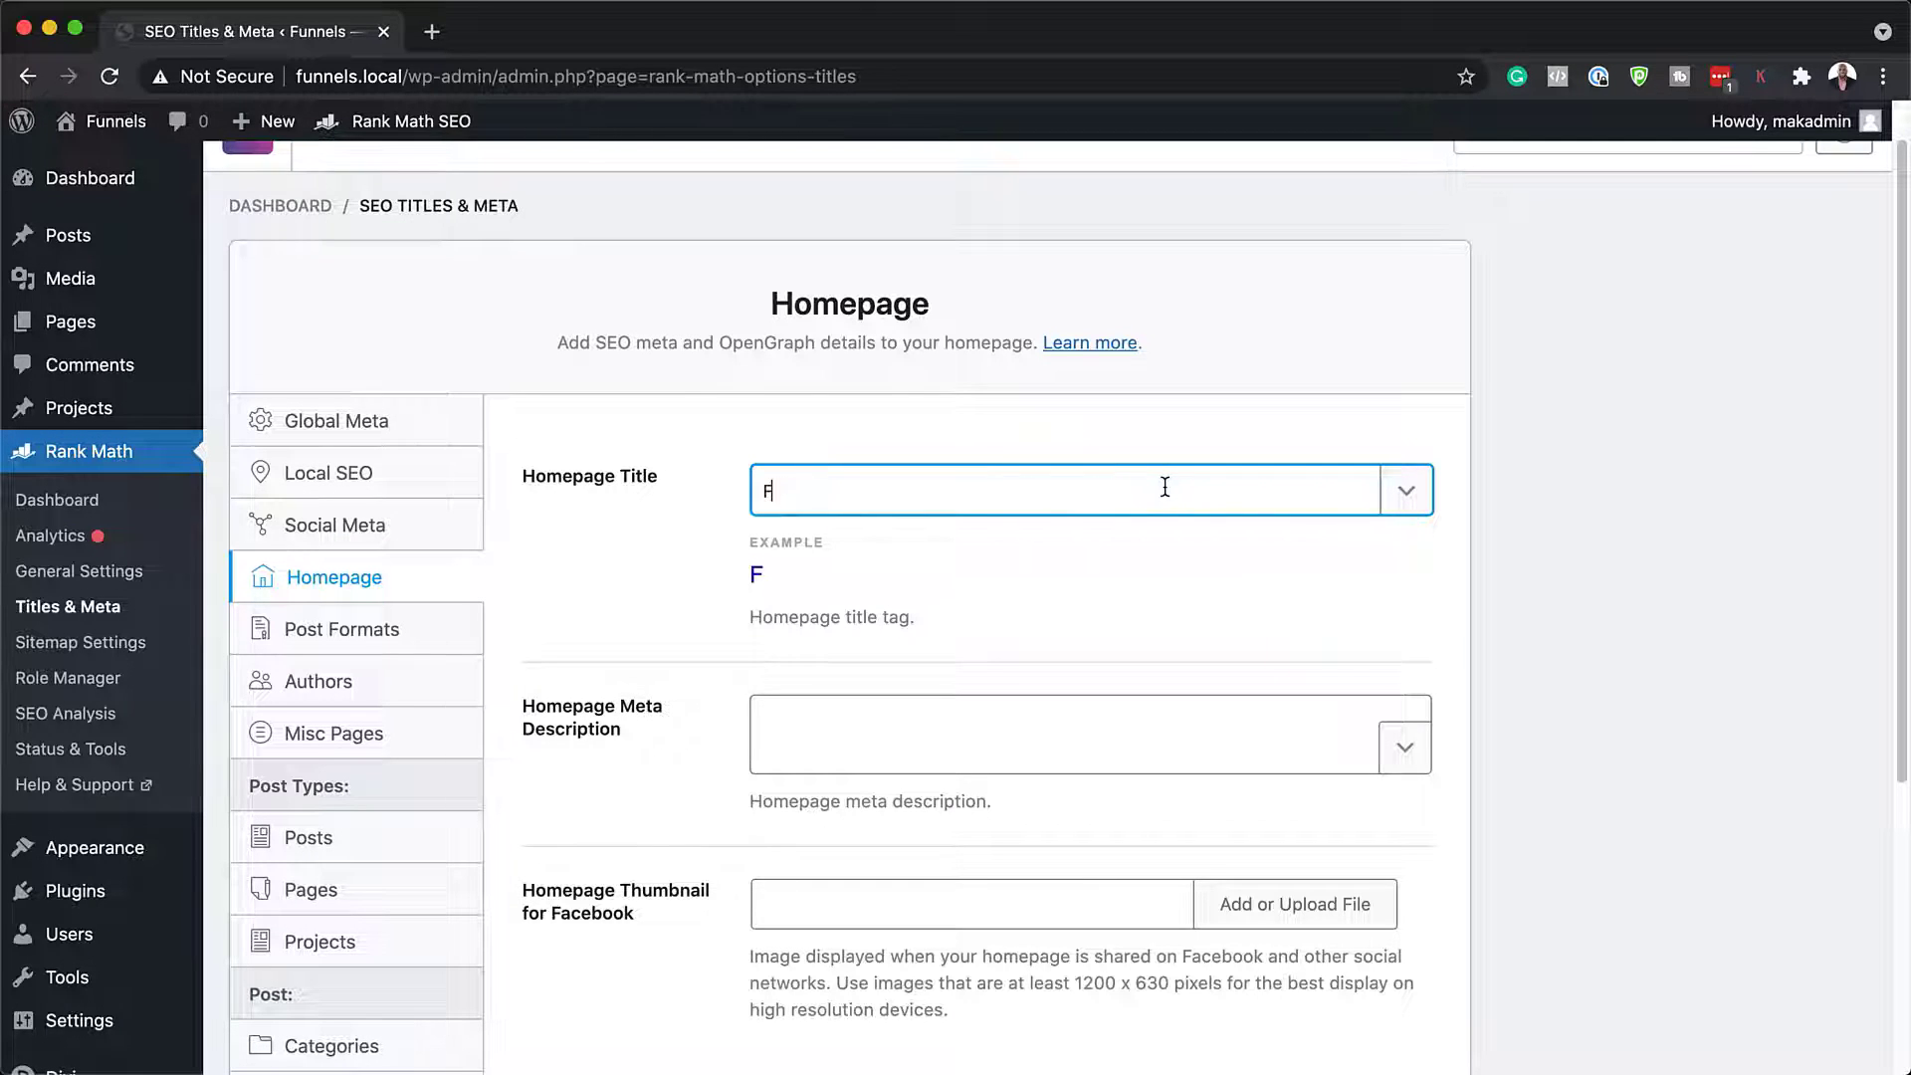
{"action": "type", "text": "unnels"}
Enter the paragraph beginning "There are a few best practices you'll need to act on" as the homepage meta description and save the changes.
{"action": "scroll", "coordinate": [687, 730], "scroll_direction": "down", "scroll_amount": 1}
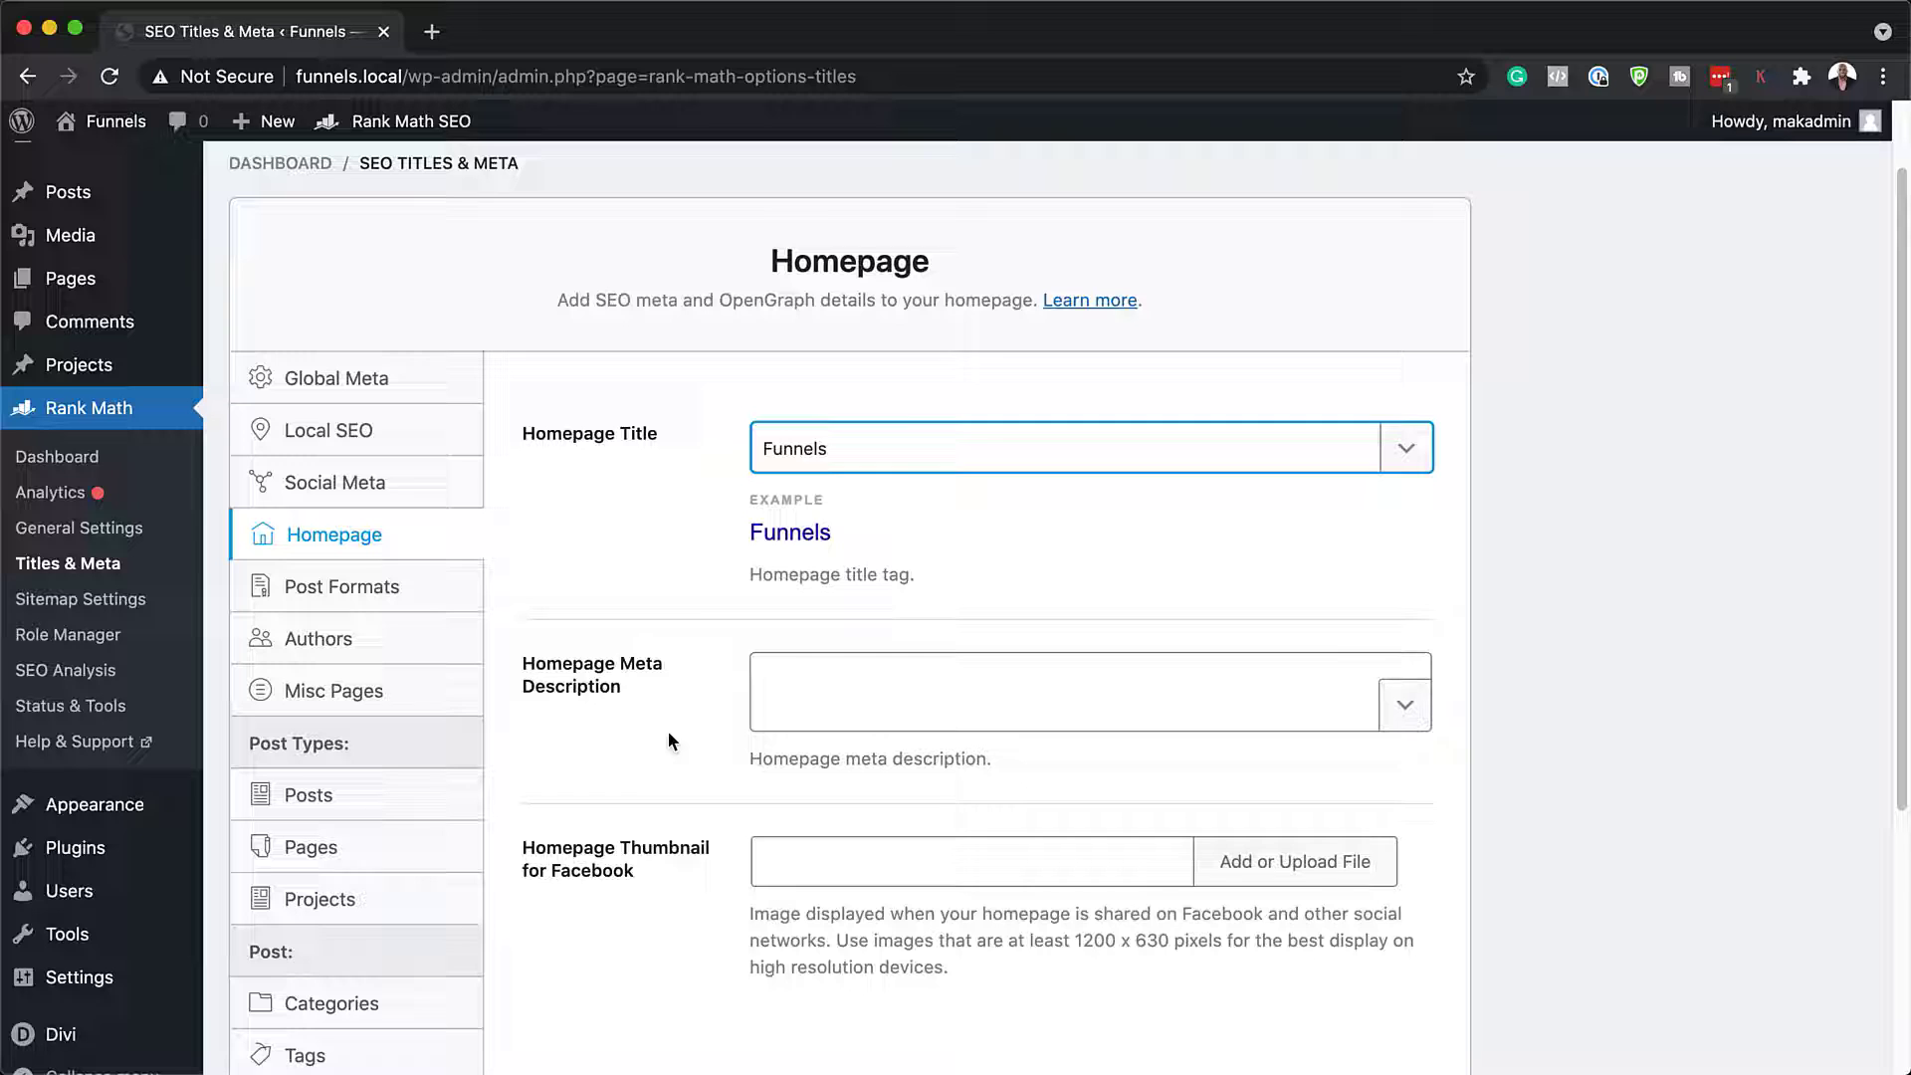
{"action": "left_click", "coordinate": [788, 676]}
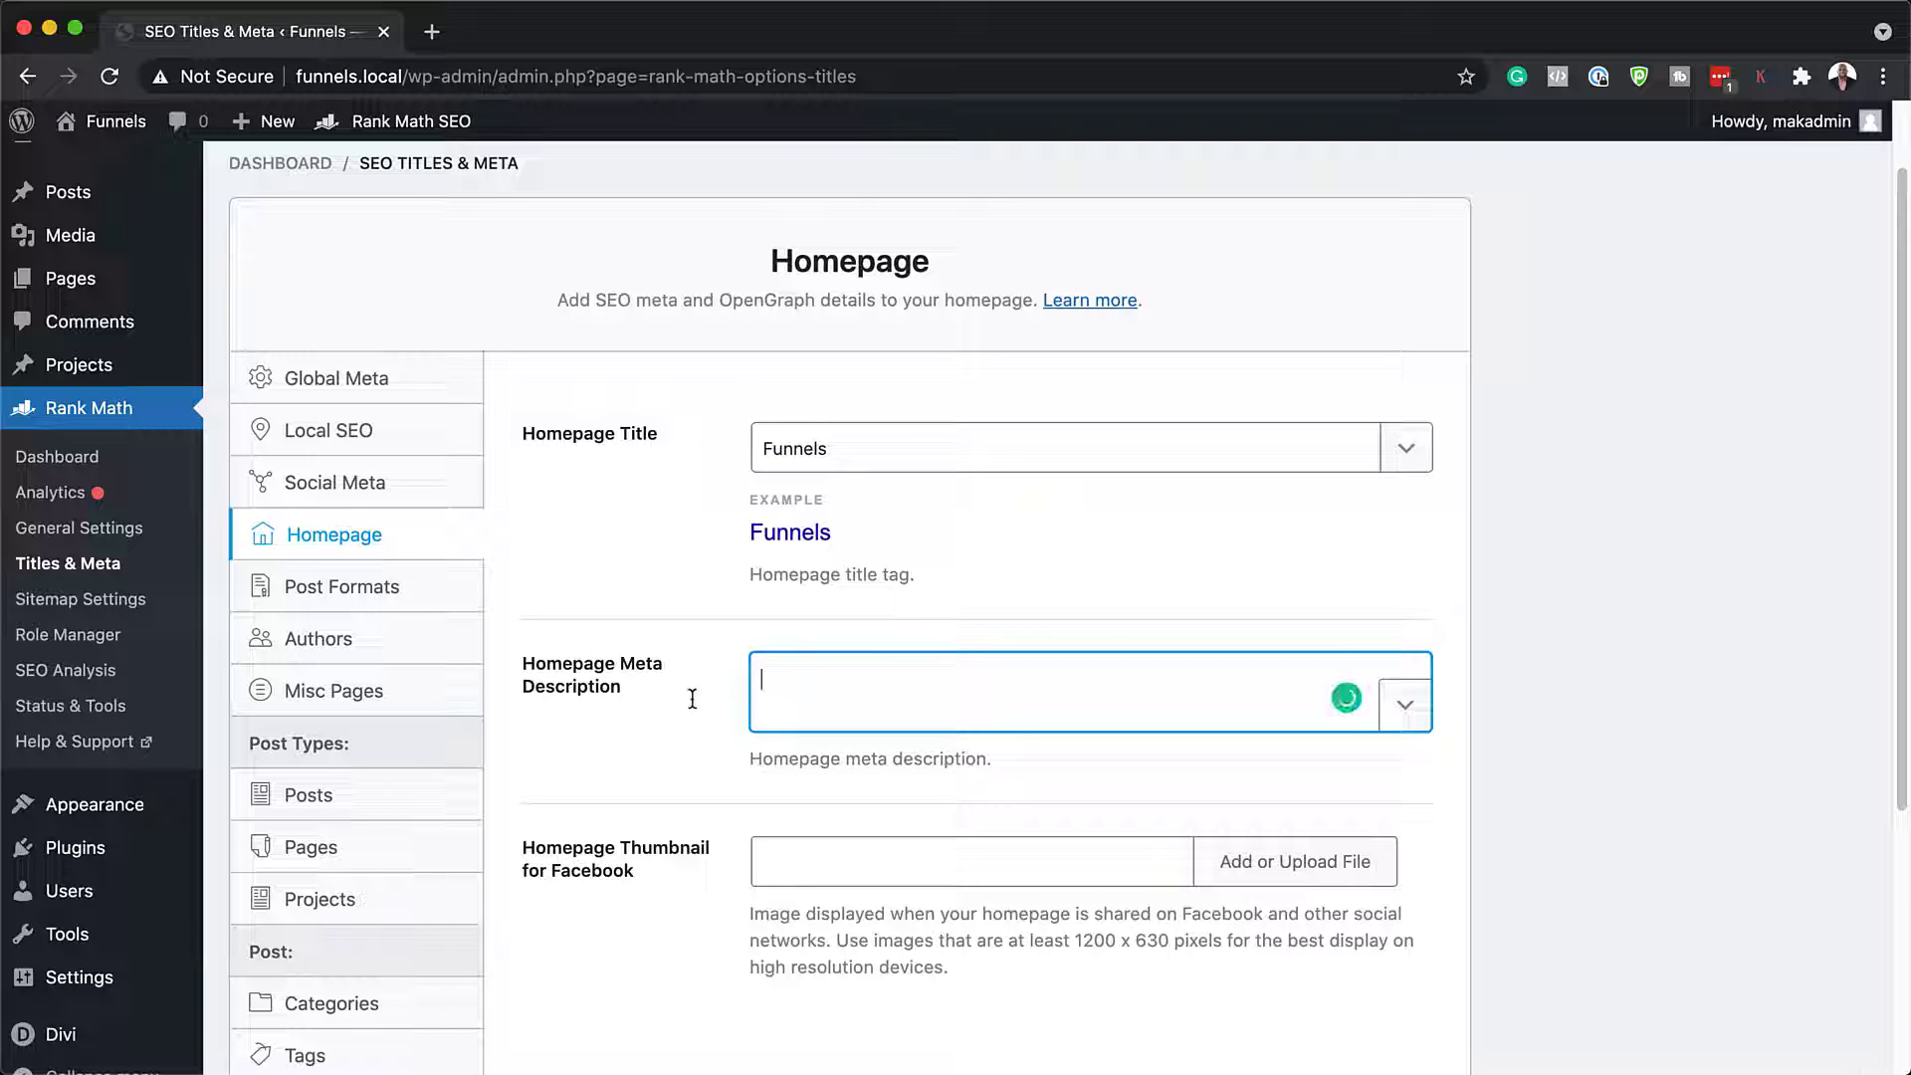
{"action": "scroll", "coordinate": [736, 839], "scroll_direction": "down", "scroll_amount": 3}
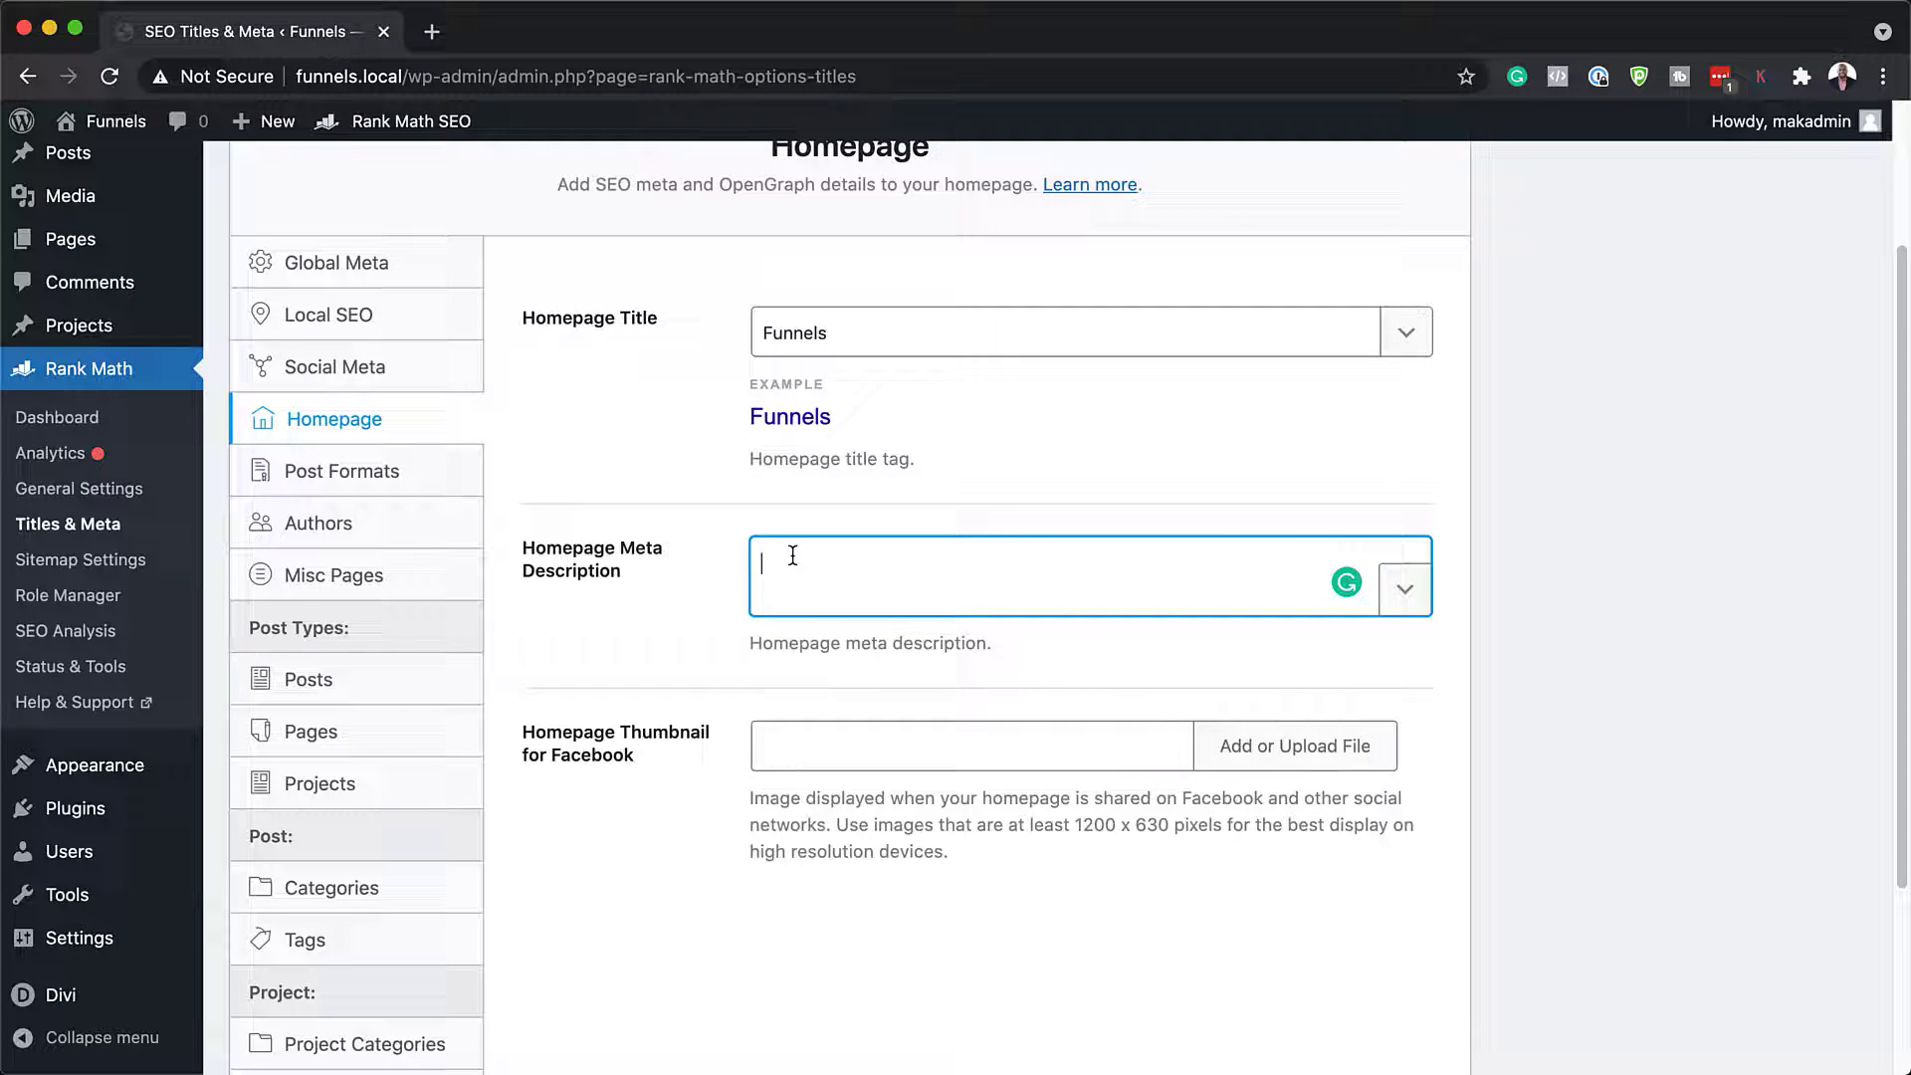
{"action": "type", "text": "There are a few best practices you'll need to act on in order to get the most out of Rank Math with Divi. This includes choosing your keywords wisely, optimizing for speed, adding alt tags to your images, changing your permalinks, internal cross-linking, limiting duplicate content, and making sure your site works perfectly on mobile."}
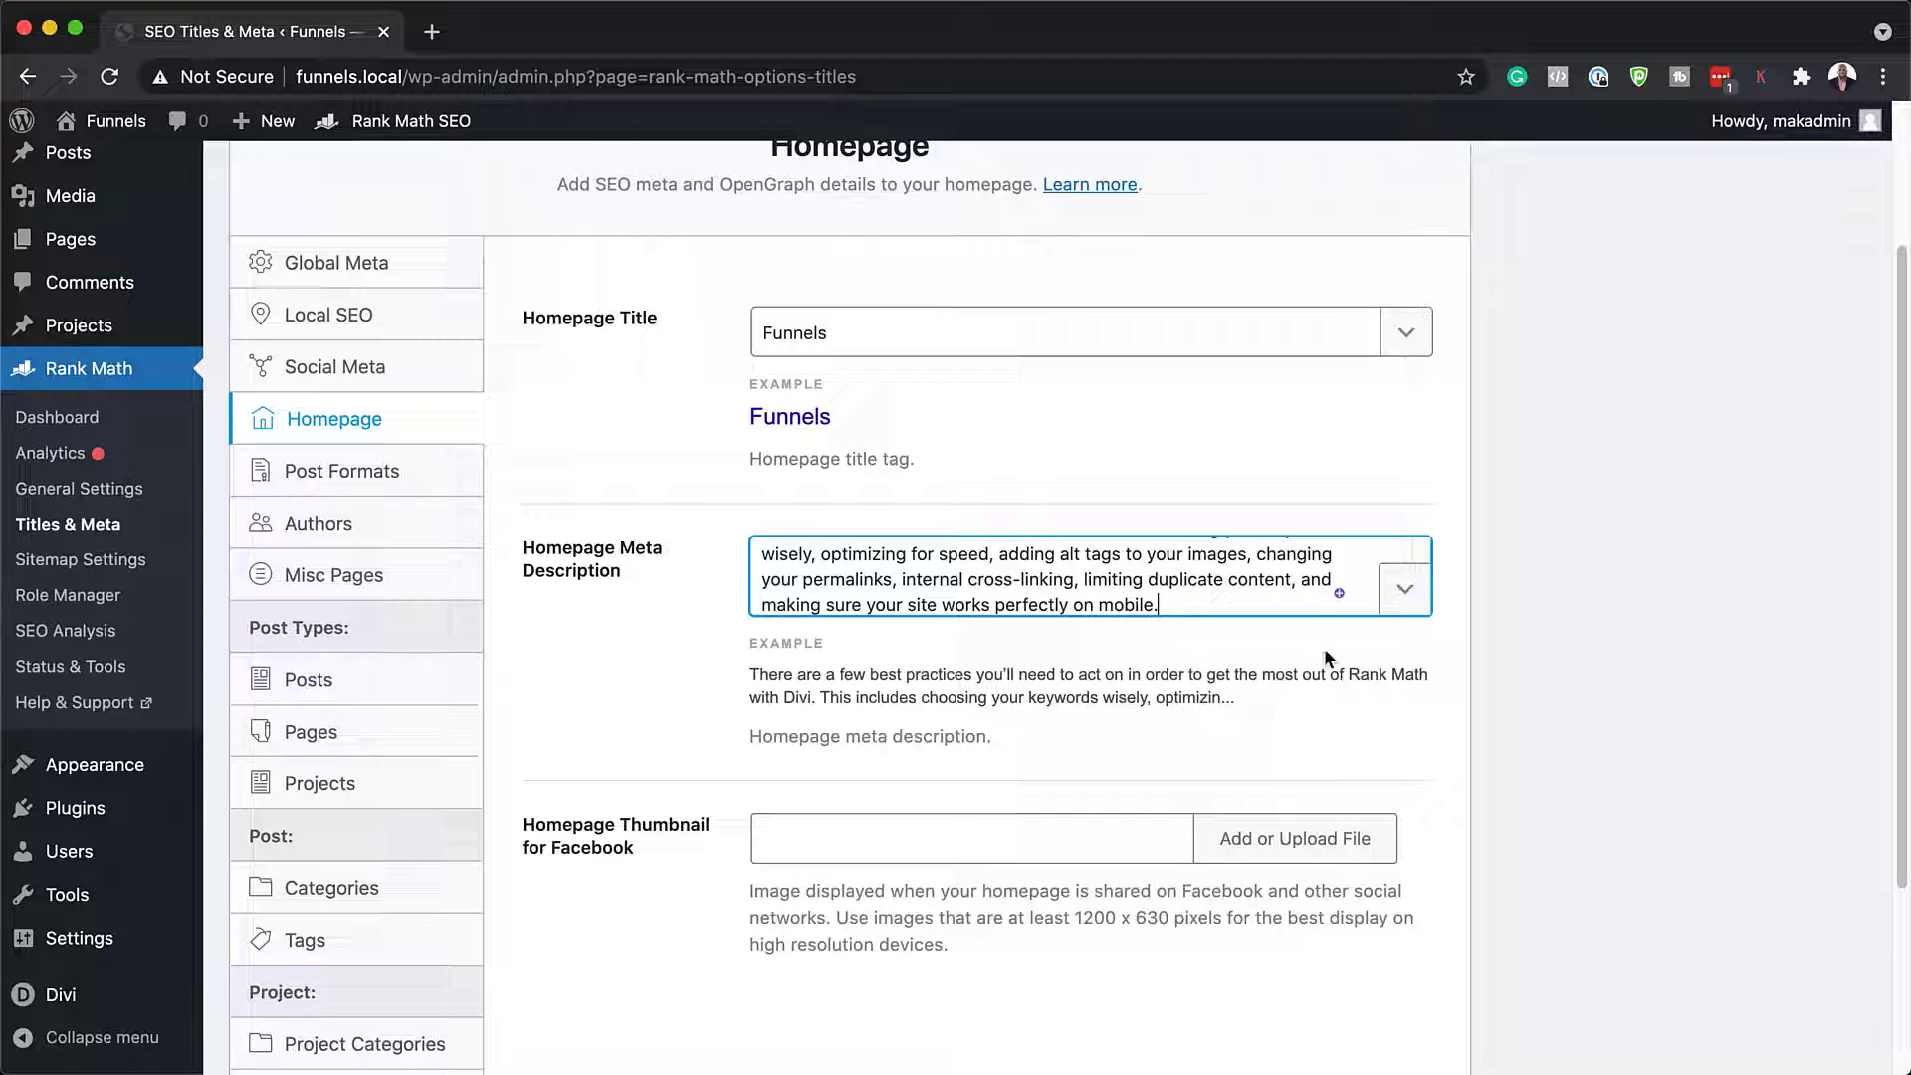
{"action": "scroll", "coordinate": [1324, 647], "scroll_direction": "down", "scroll_amount": 3}
{"action": "left_click", "coordinate": [1344, 902]}
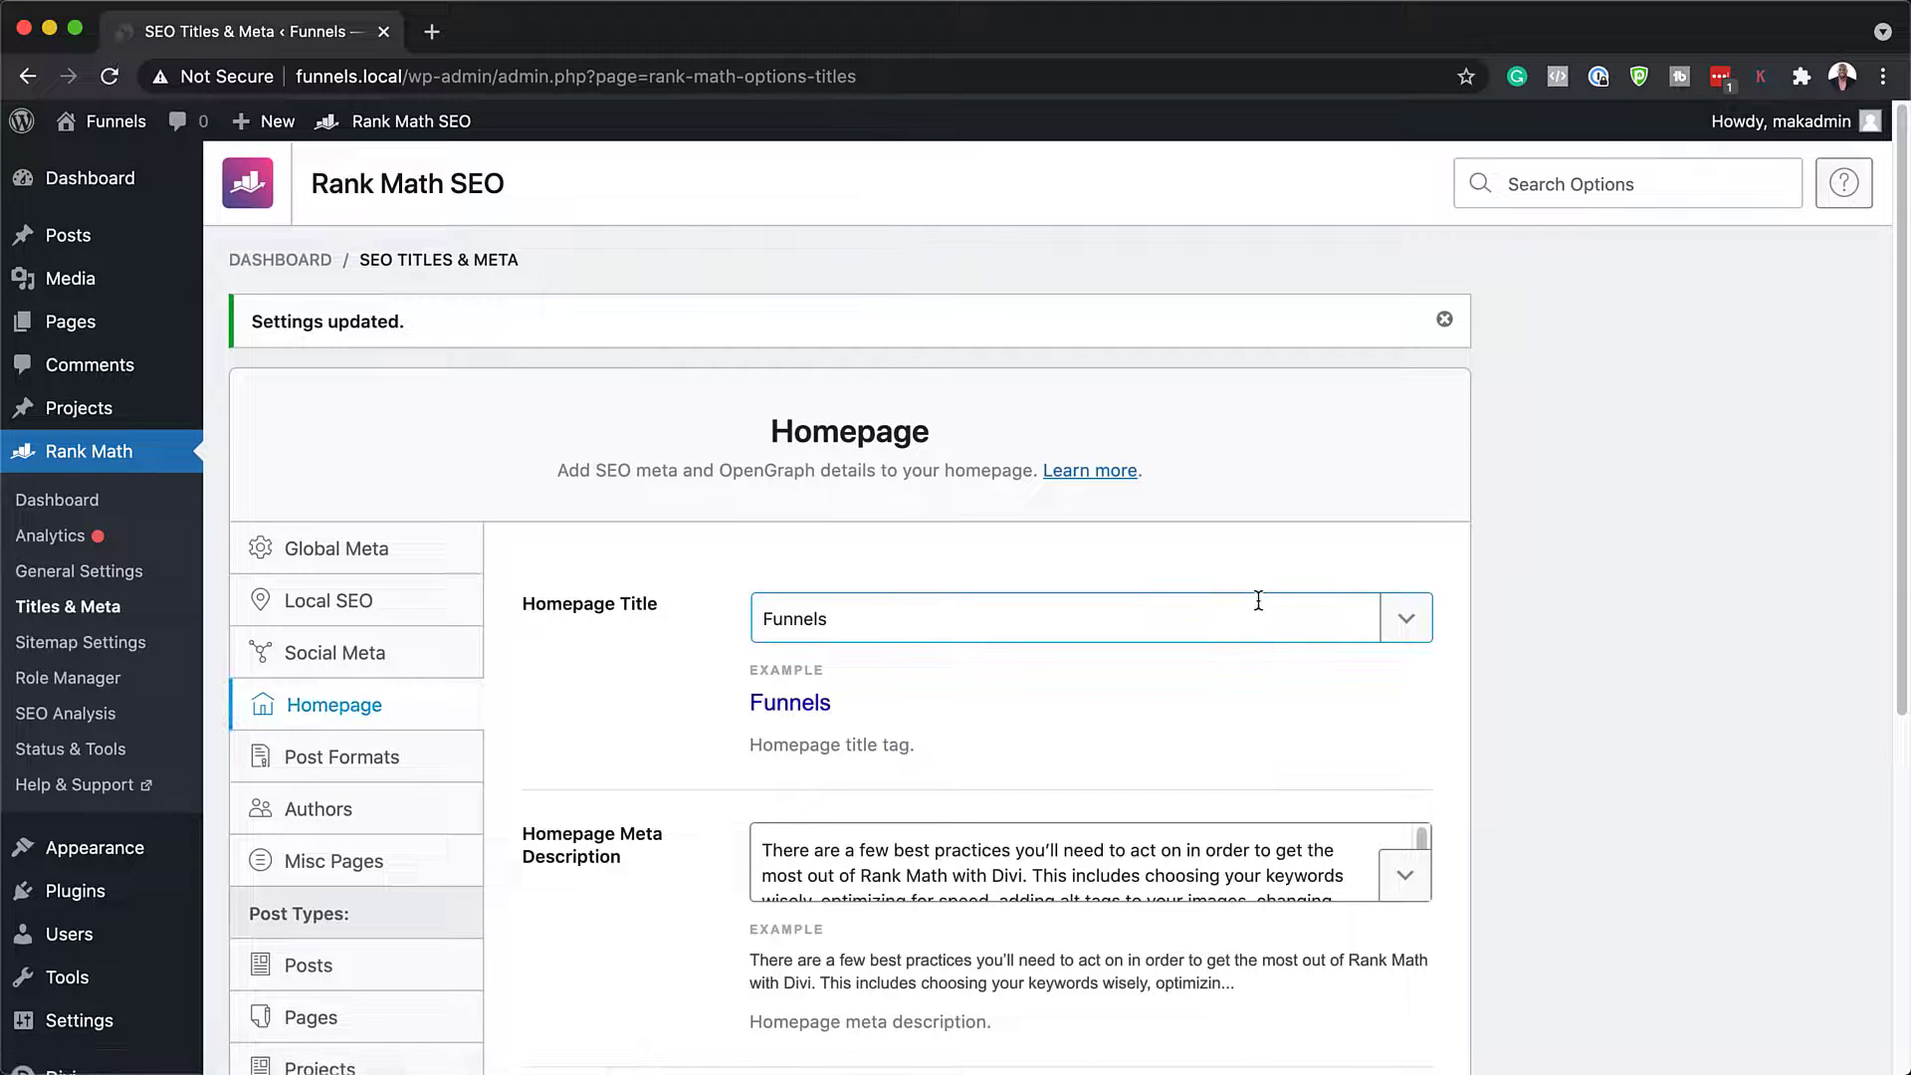
{"action": "scroll", "coordinate": [1168, 767], "scroll_direction": "down", "scroll_amount": 5}
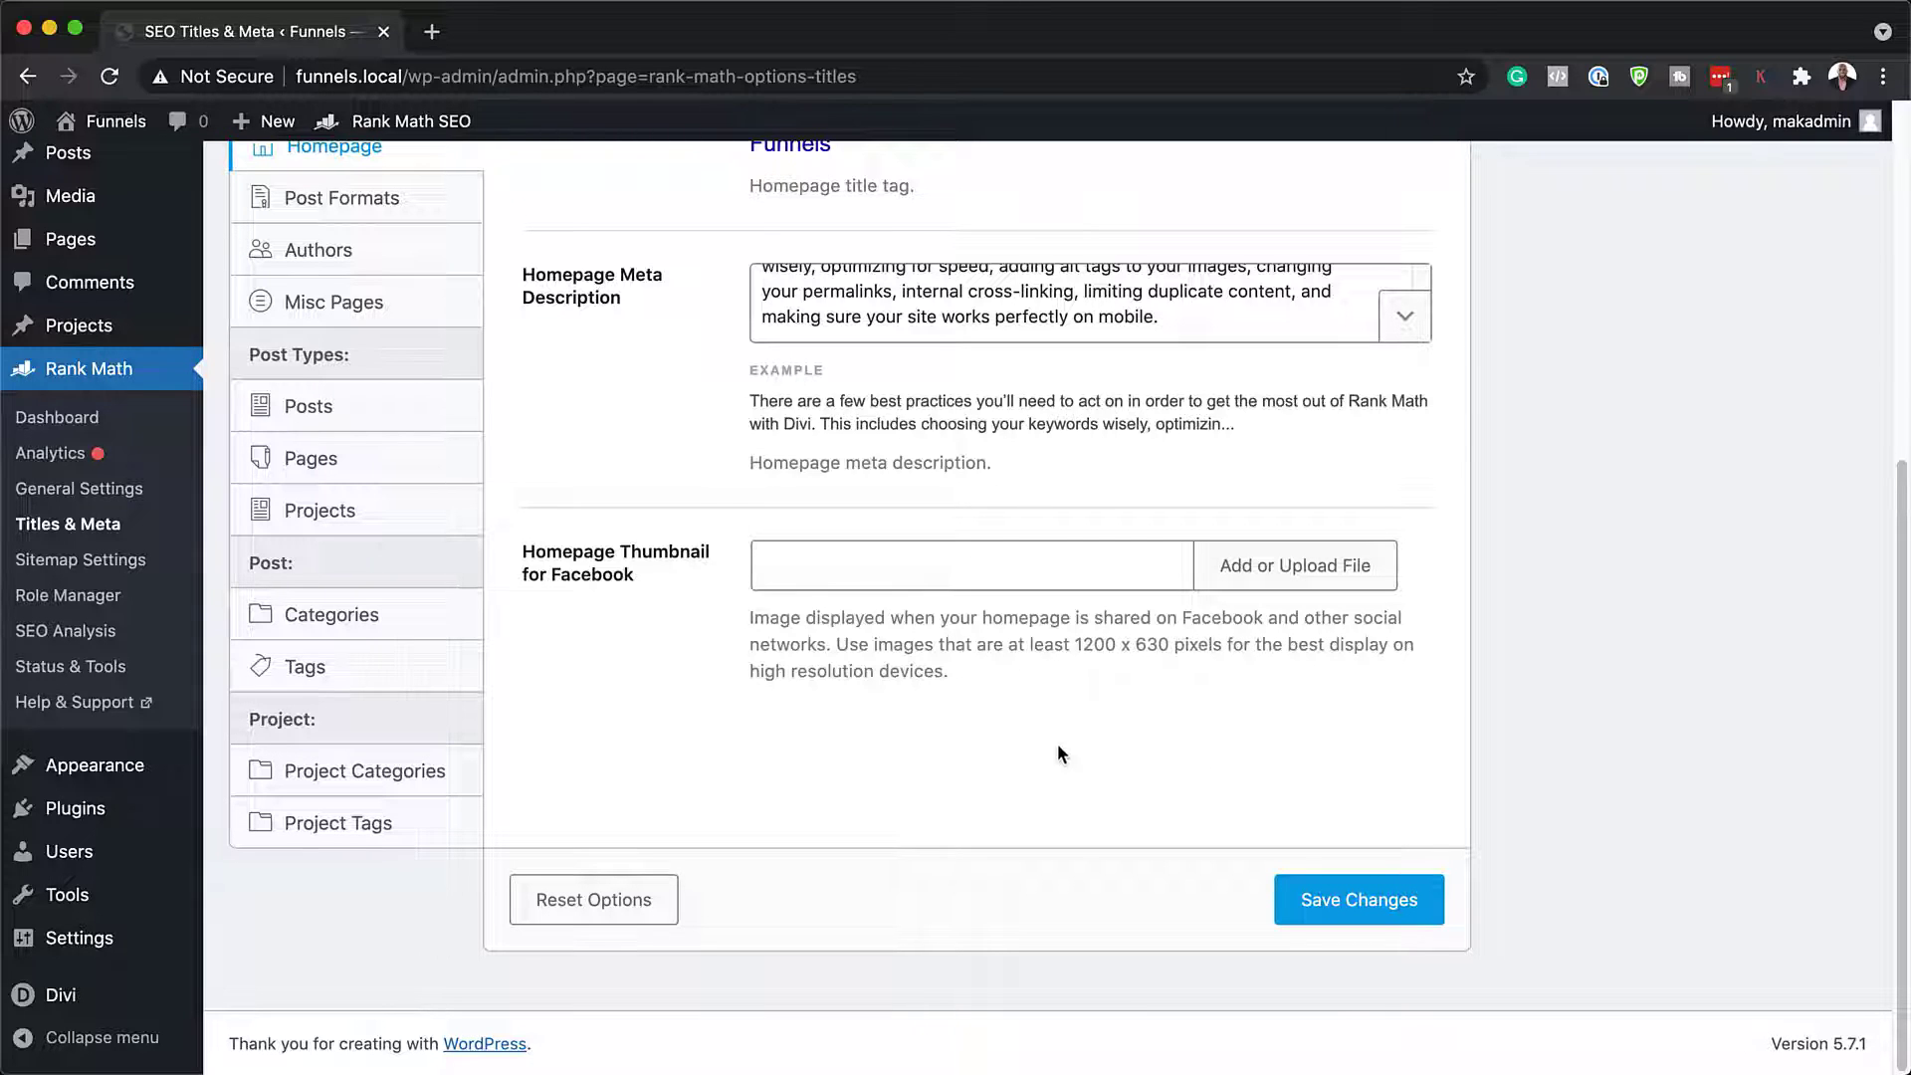
{"action": "scroll", "coordinate": [1079, 749], "scroll_direction": "up", "scroll_amount": 1}
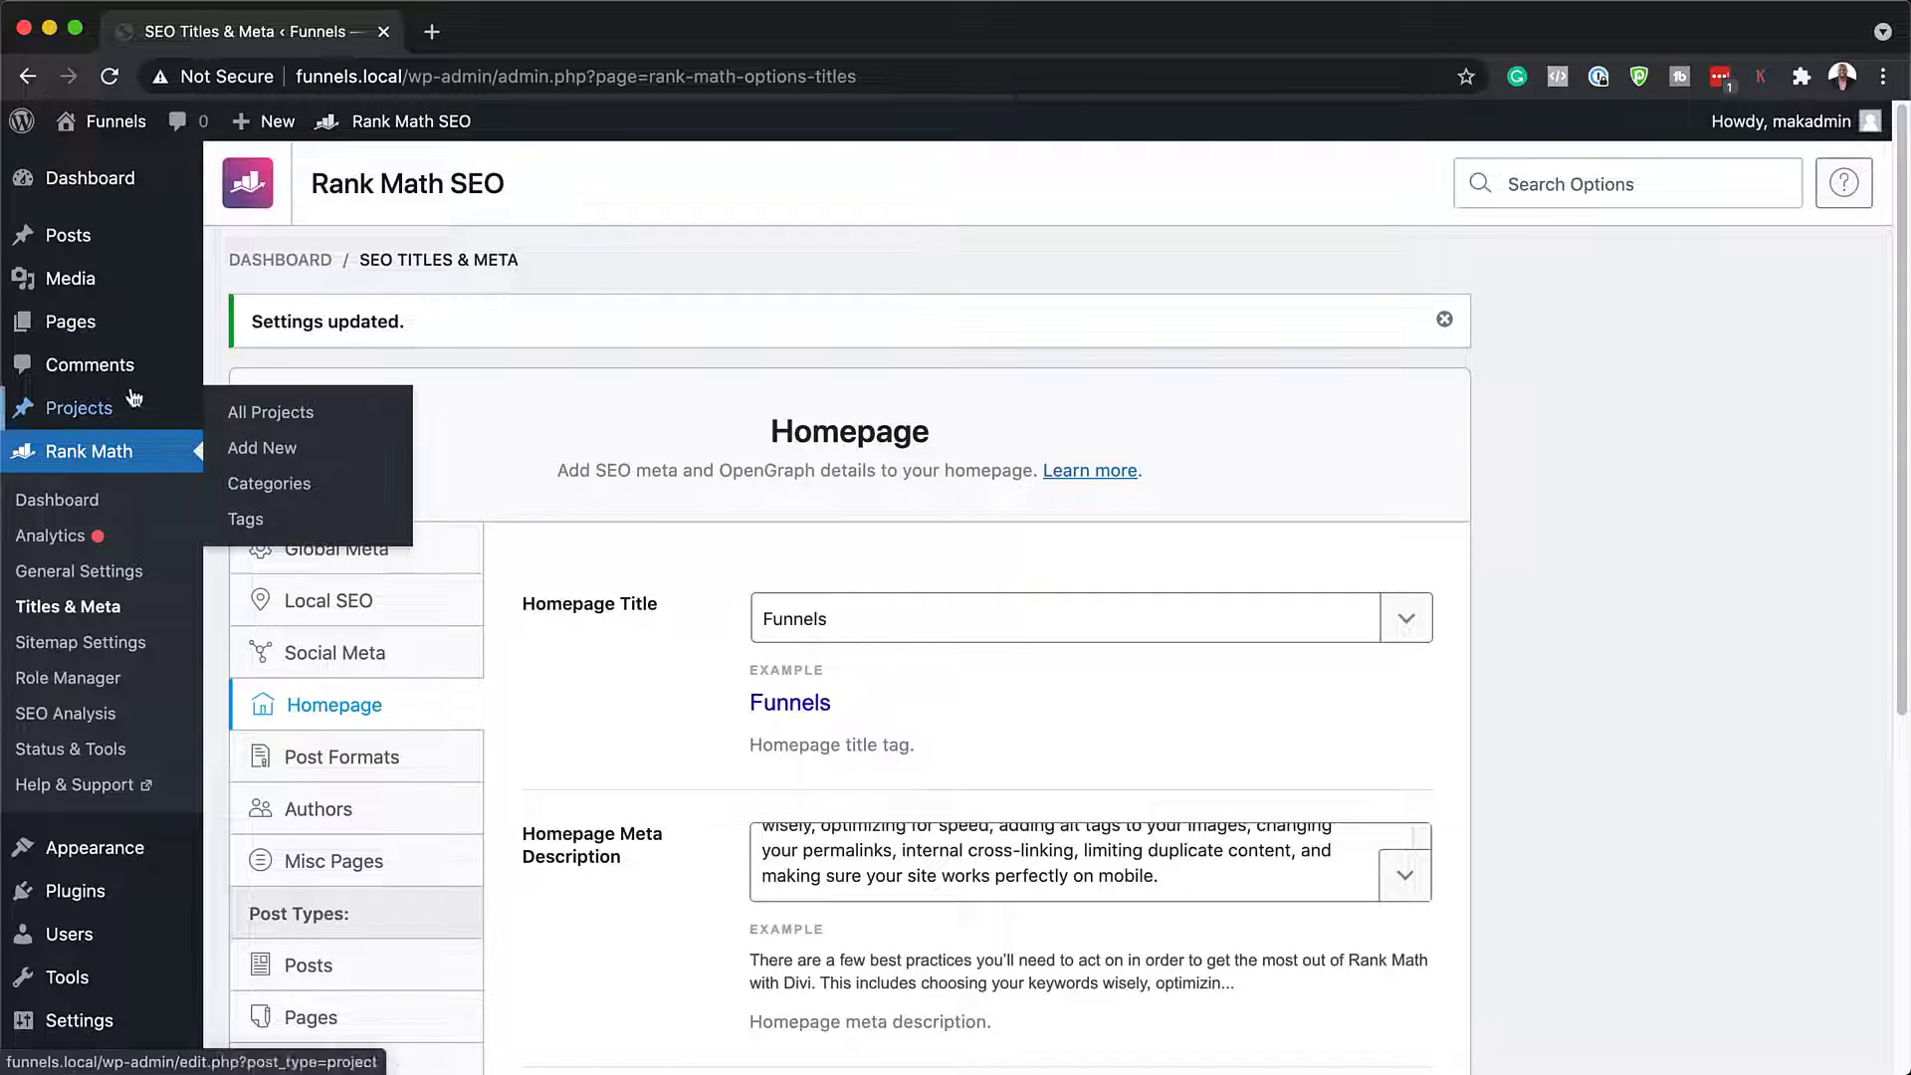
Open the "Rank Math and Divi" page in the Divi visual builder and bring up its Rank Math SEO settings.
{"action": "mouse_move", "coordinate": [107, 320]}
{"action": "left_click", "coordinate": [280, 333]}
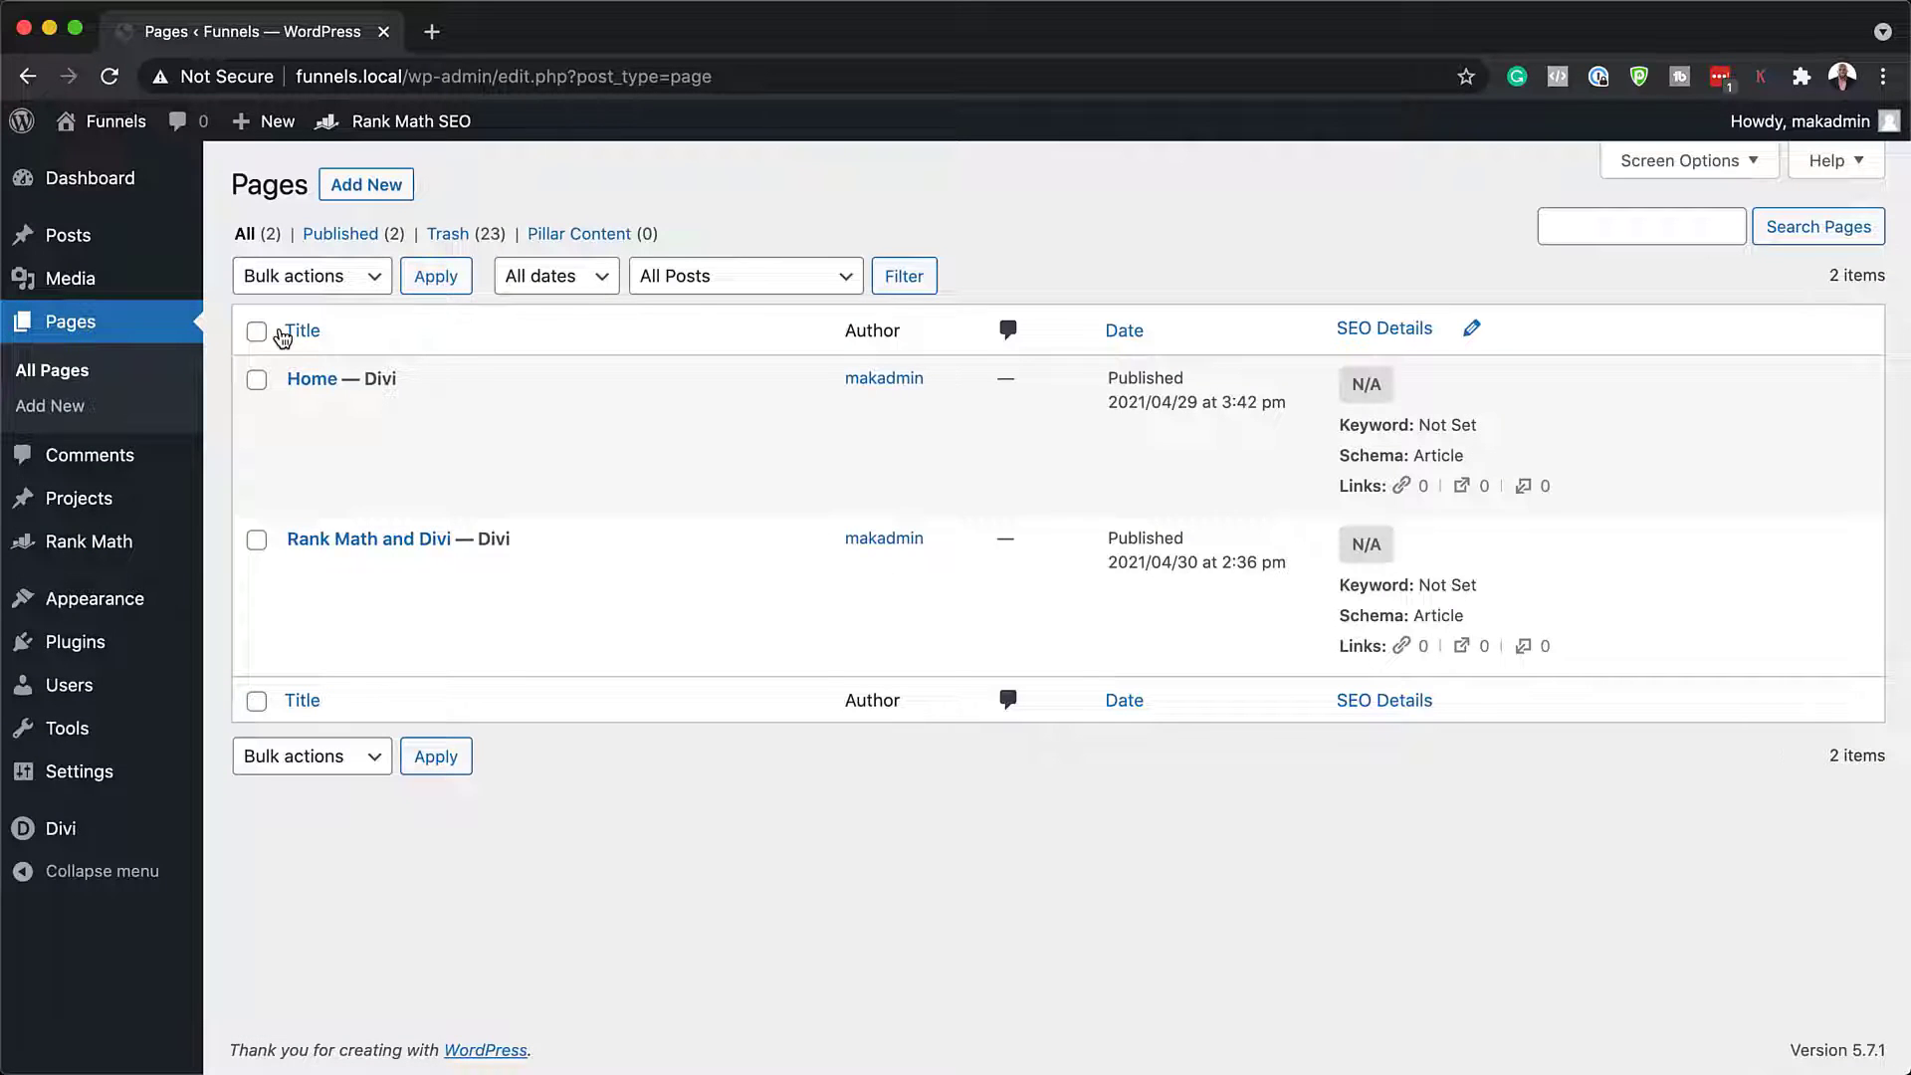
{"action": "mouse_move", "coordinate": [403, 578]}
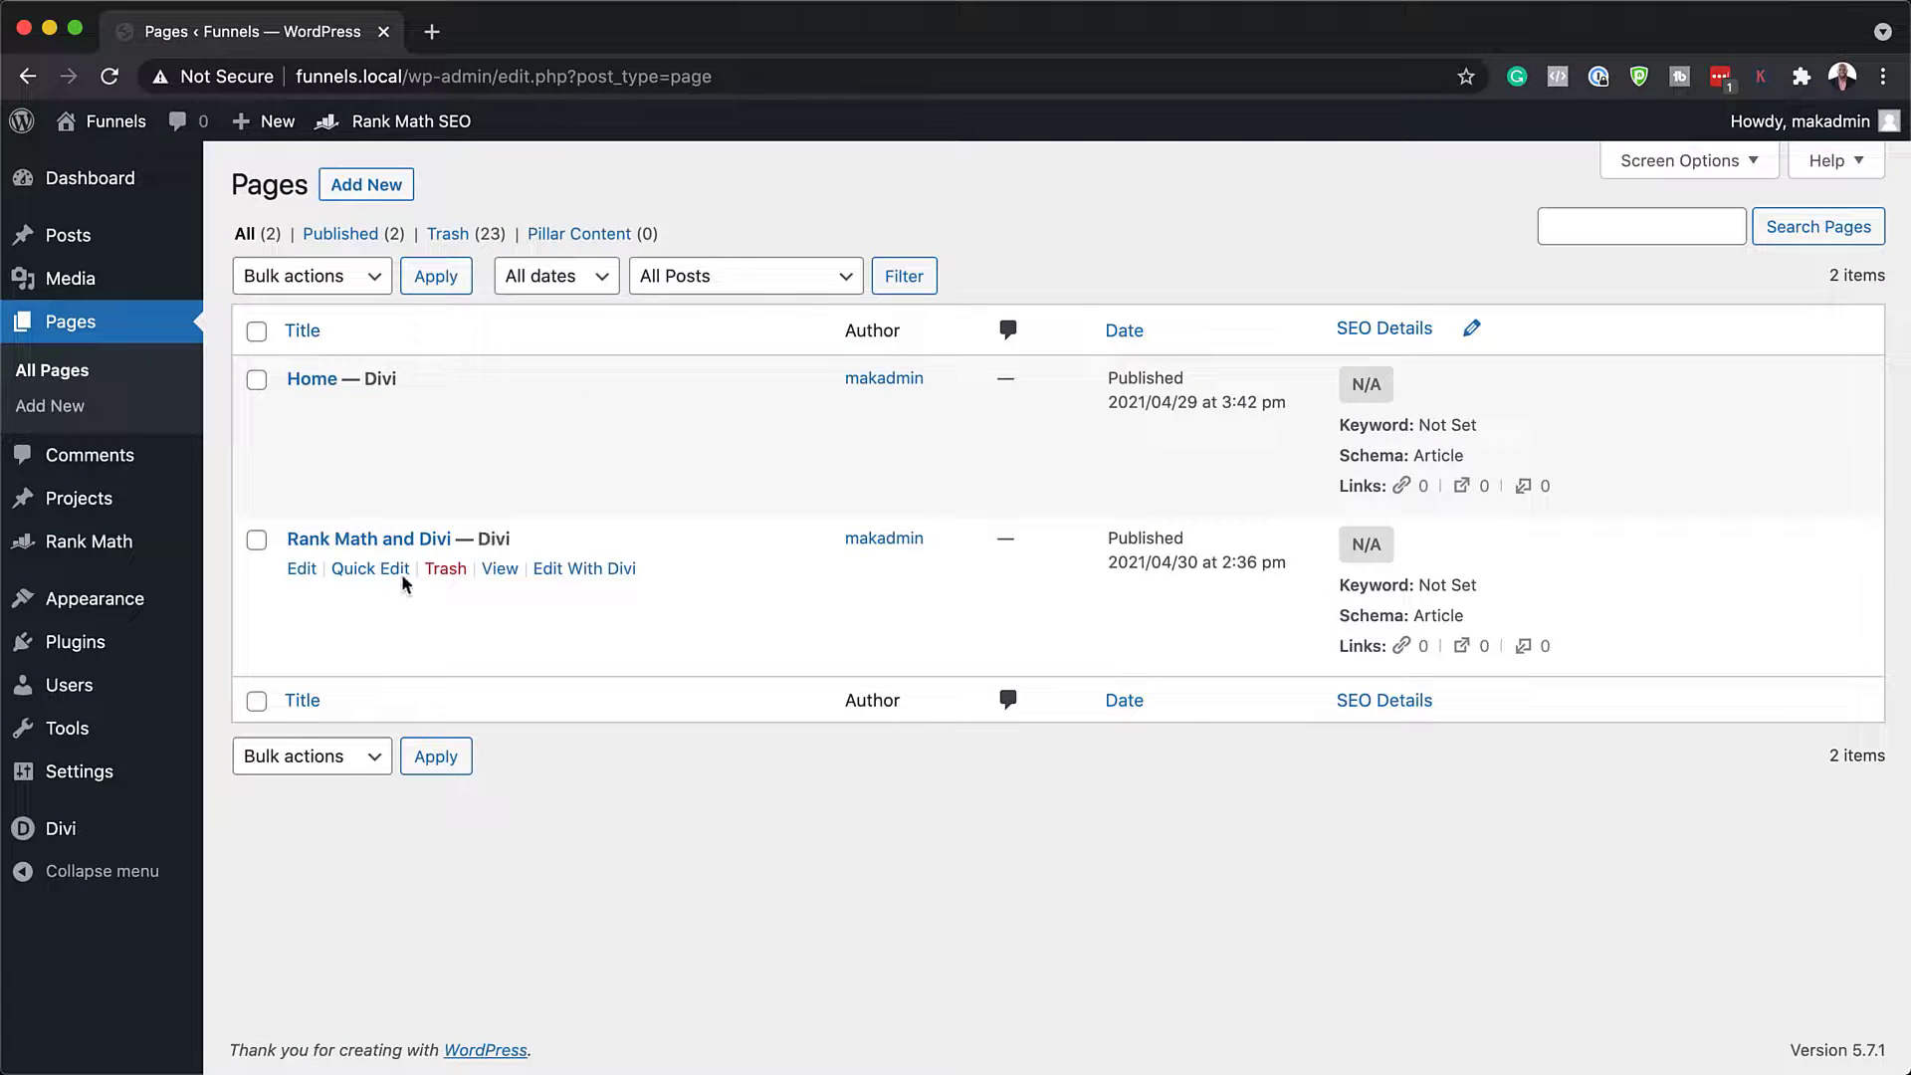
{"action": "left_click", "coordinate": [569, 572]}
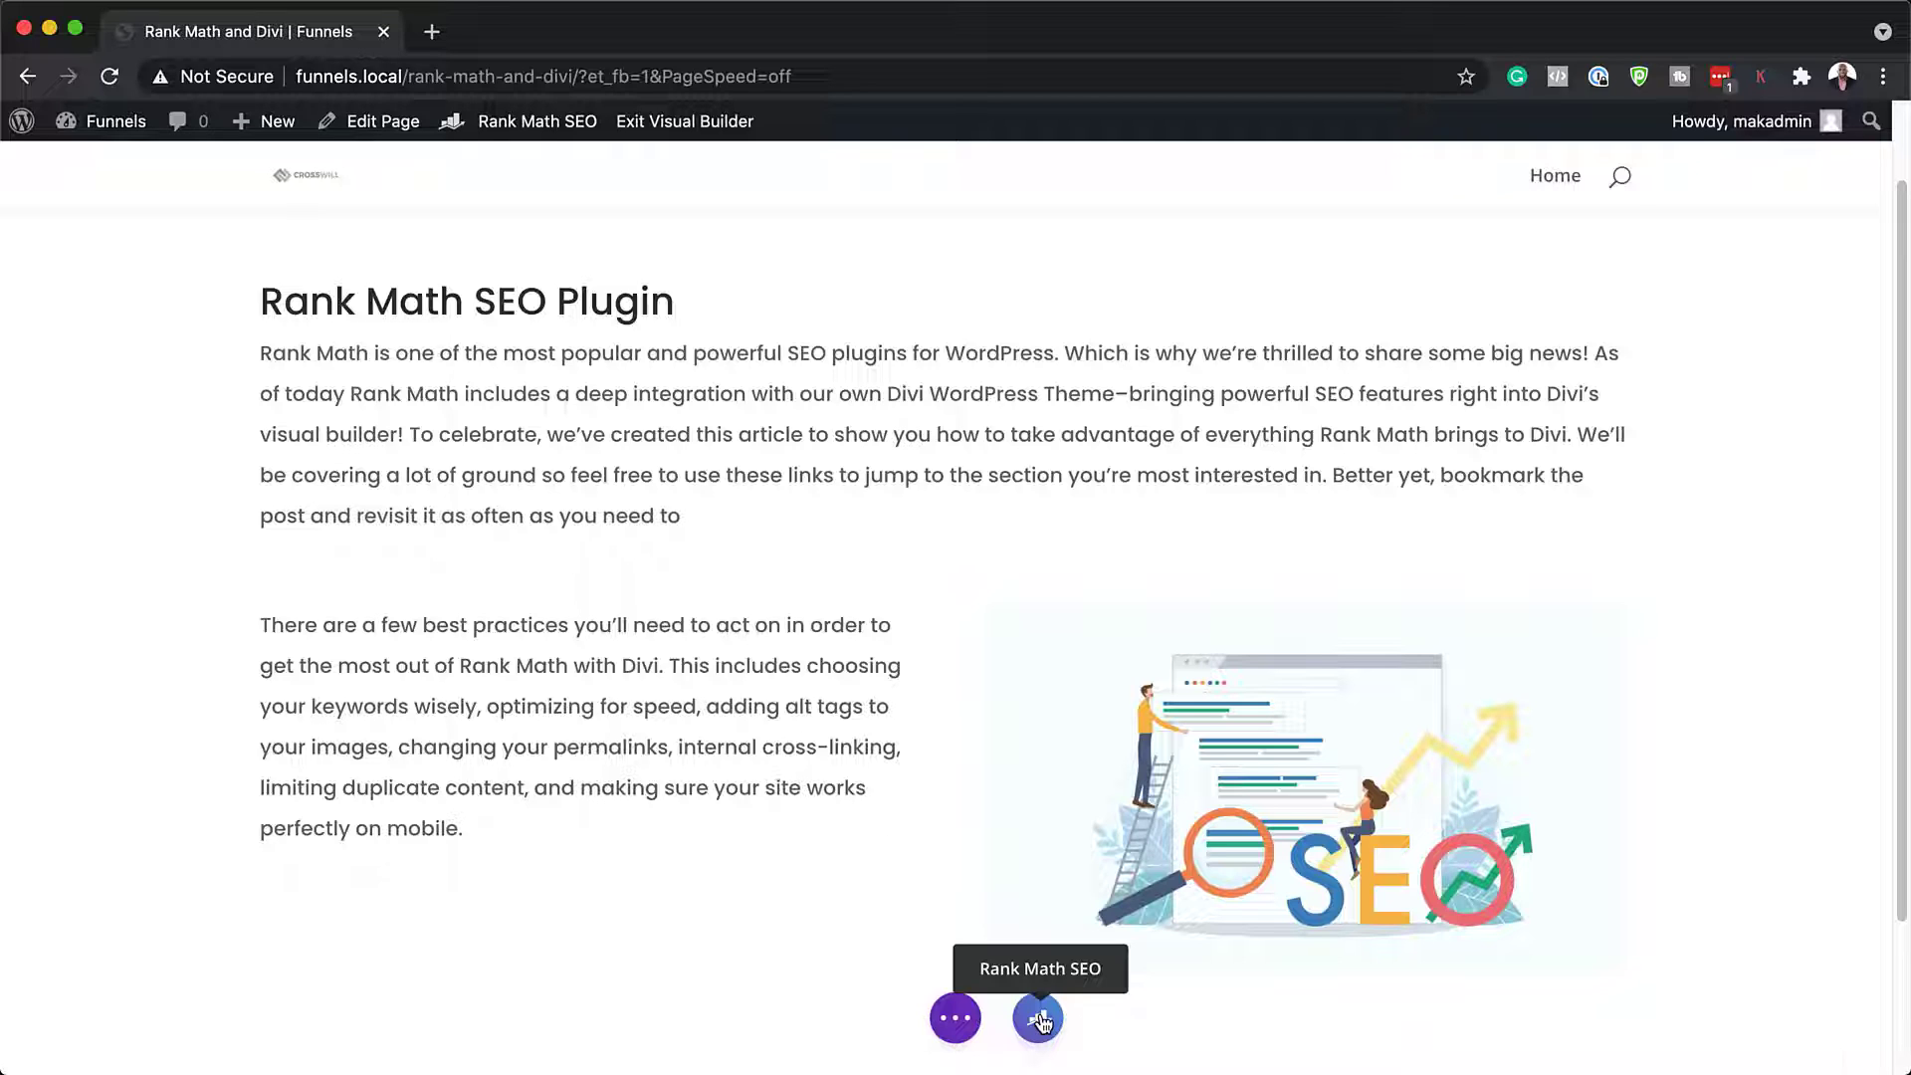
{"action": "left_click", "coordinate": [1040, 1021]}
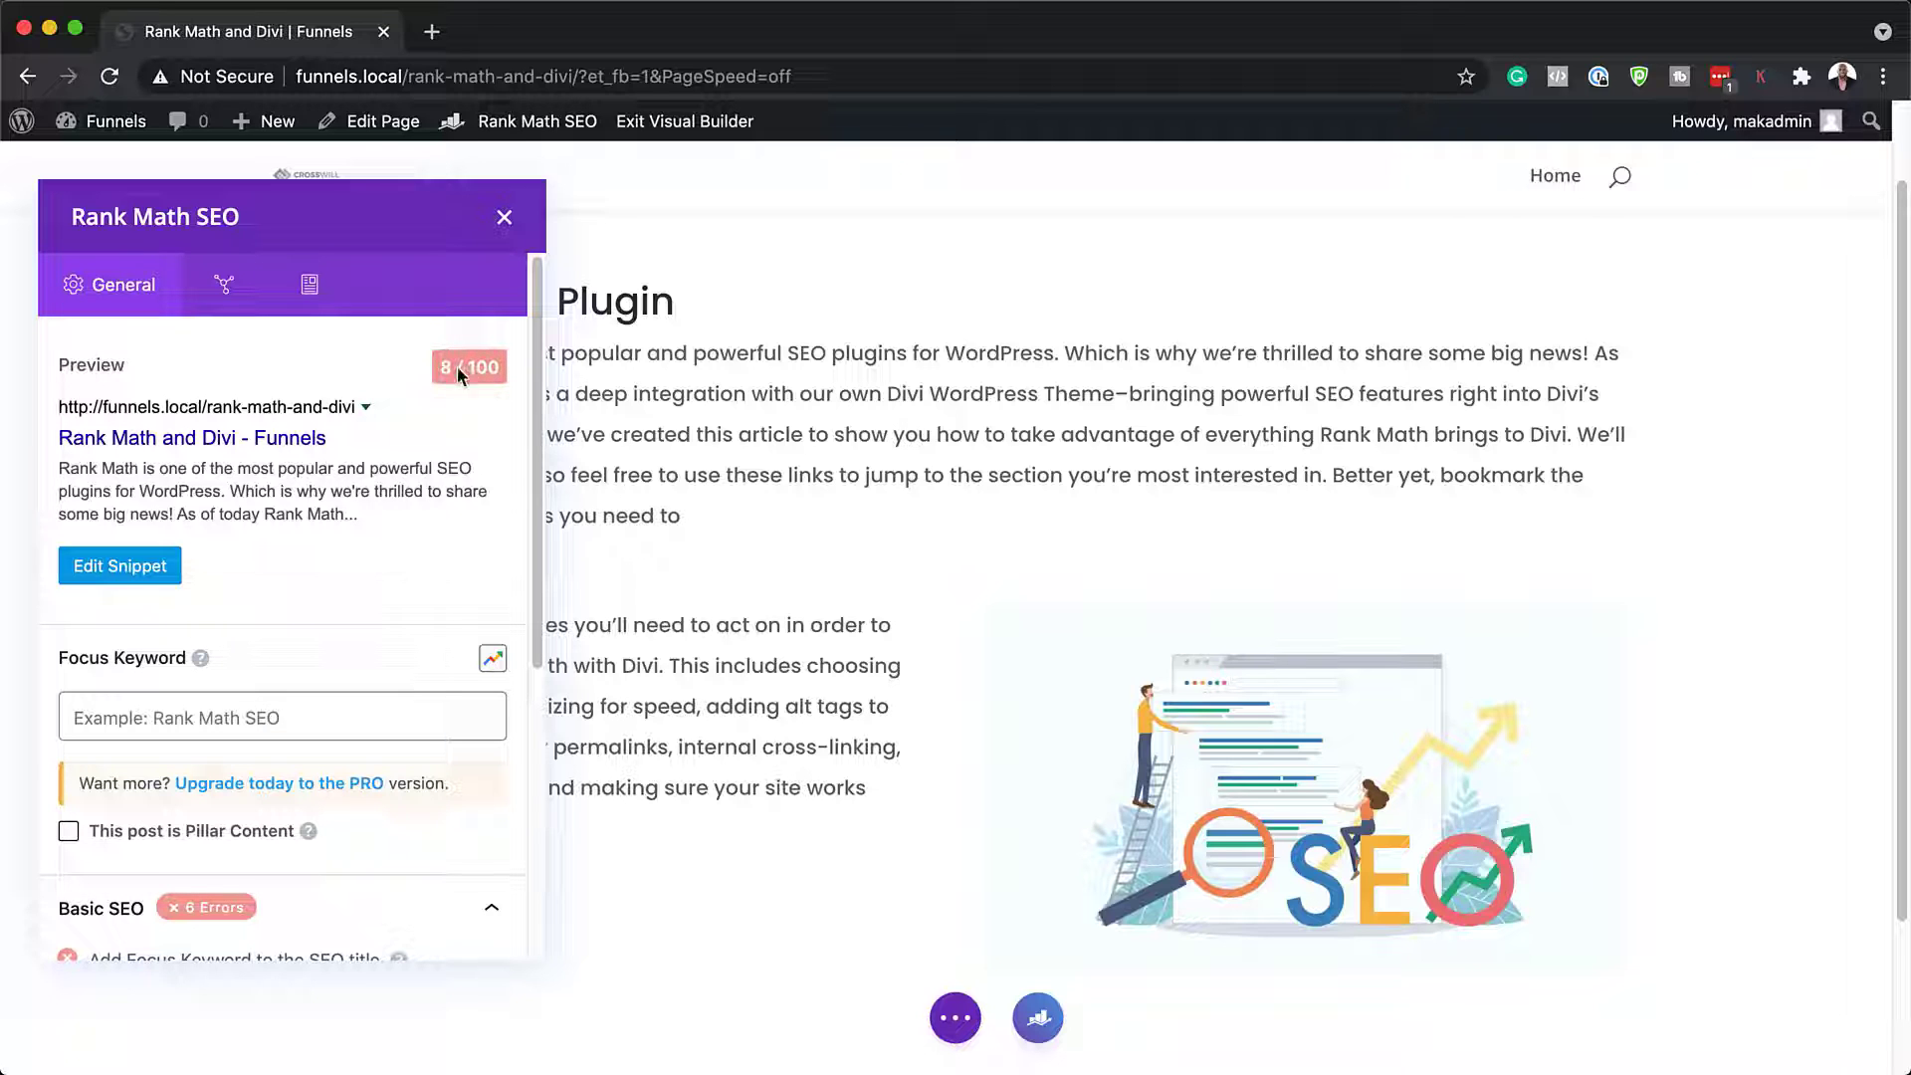
Edit the page's search snippet, setting its title to "Rank Math and Divi Integration" with the spelling corrected.
{"action": "left_click", "coordinate": [118, 573]}
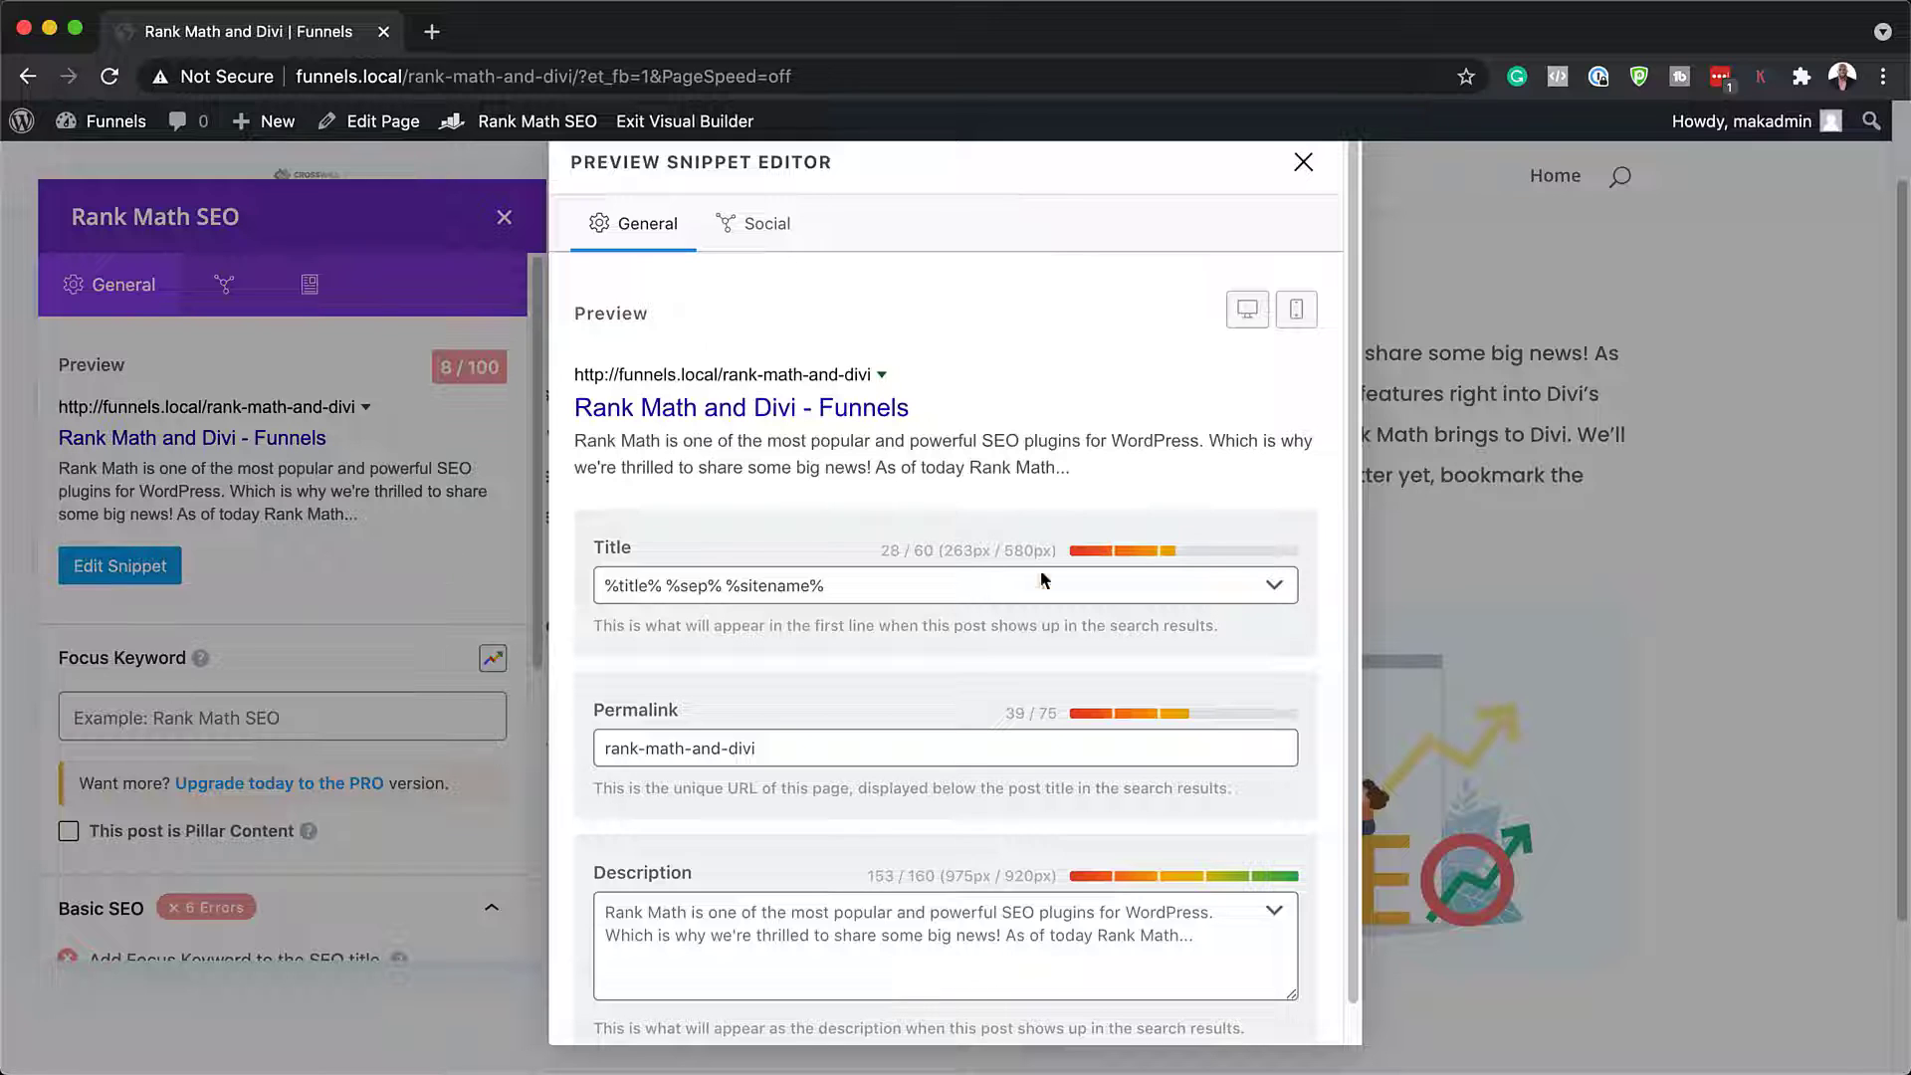
{"action": "left_click", "coordinate": [883, 587]}
{"action": "left_click", "coordinate": [710, 759]}
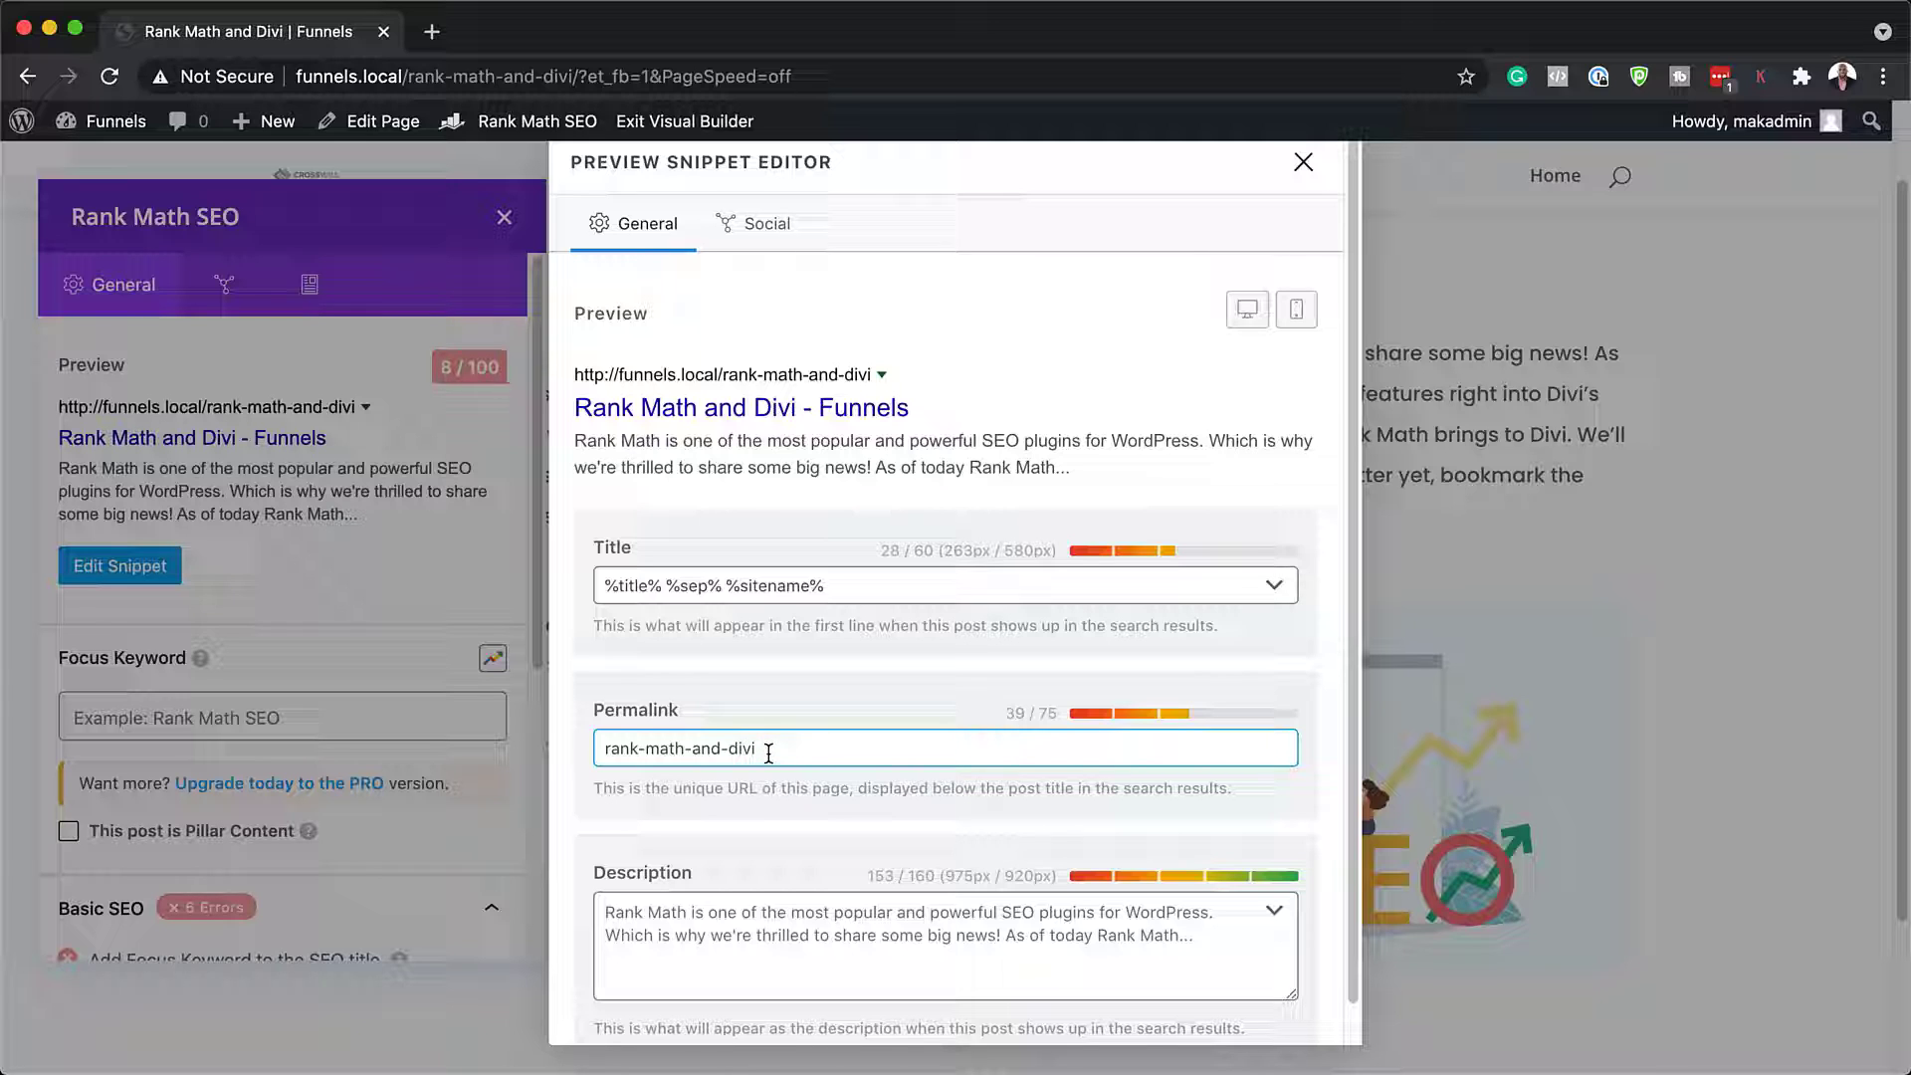
{"action": "left_click", "coordinate": [840, 484]}
{"action": "triple_click", "coordinate": [863, 585]}
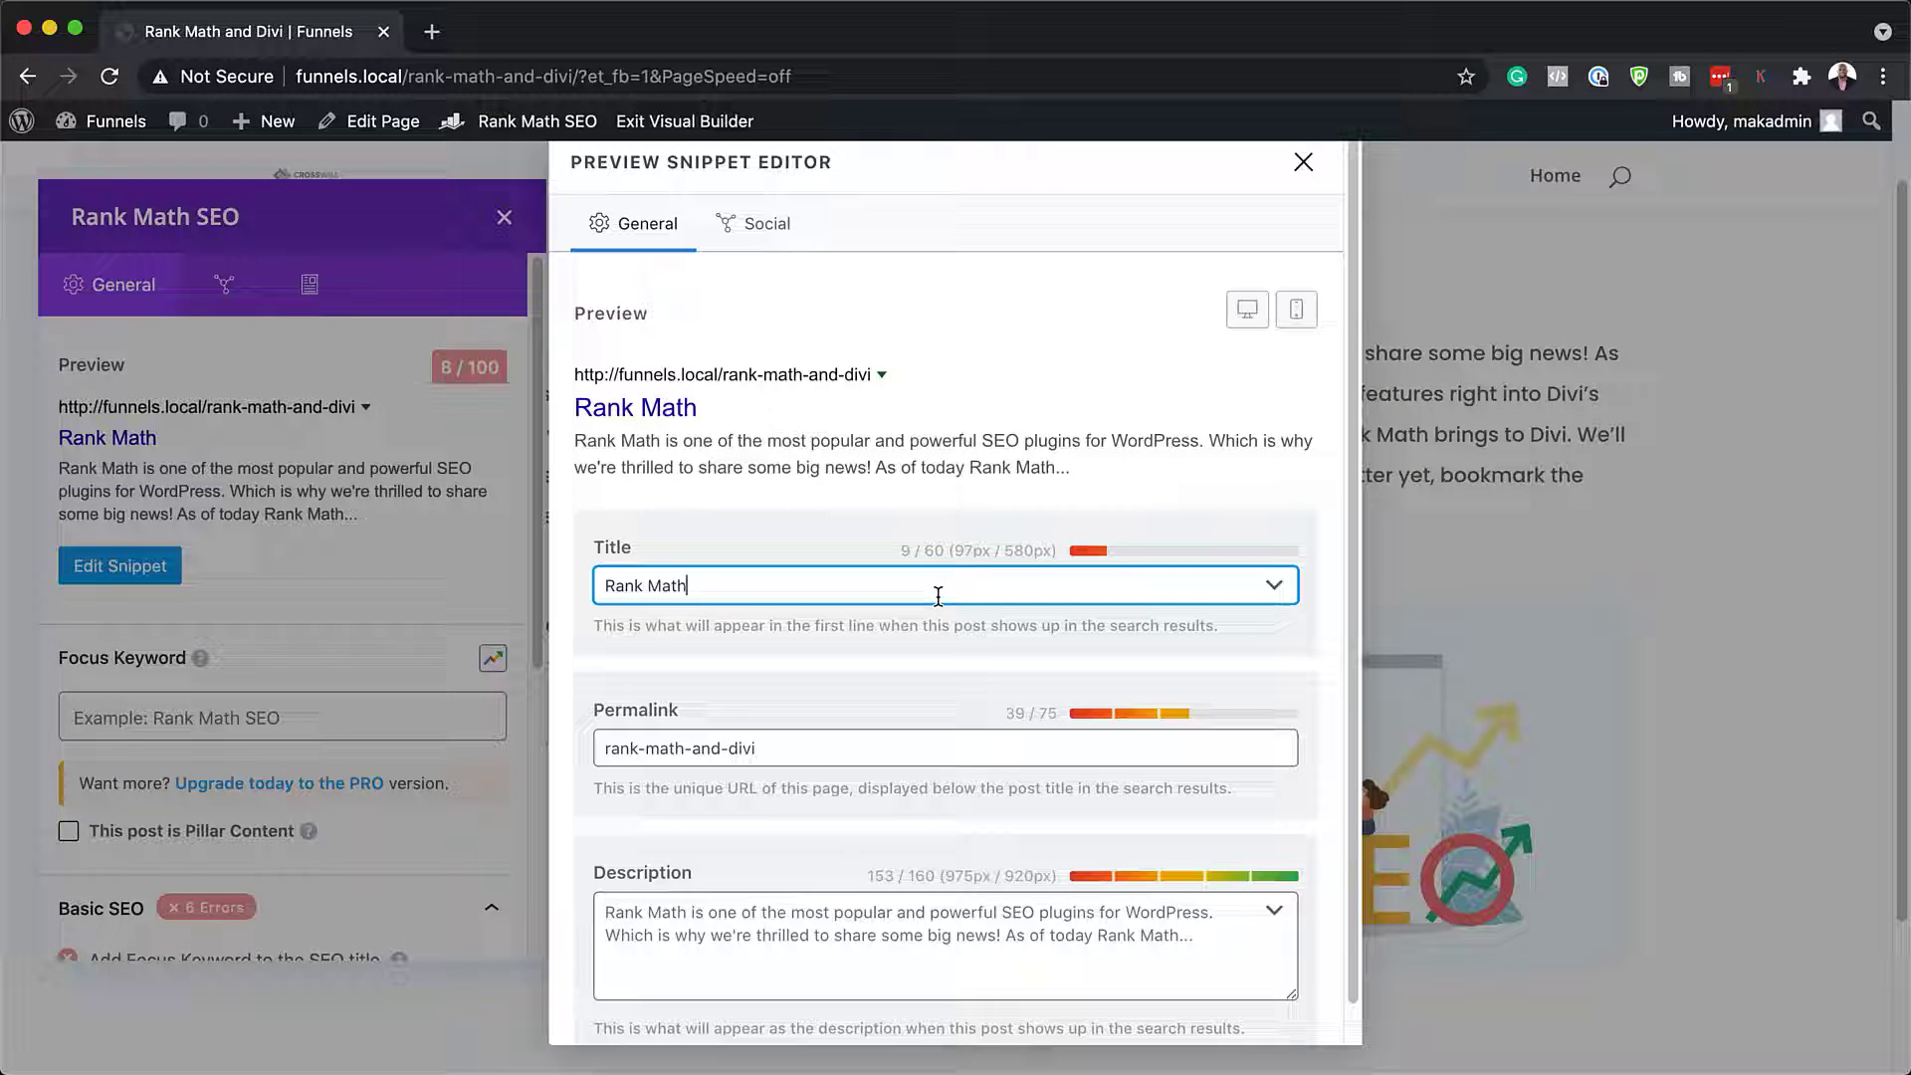
{"action": "type", "text": "Divi Intergration"}
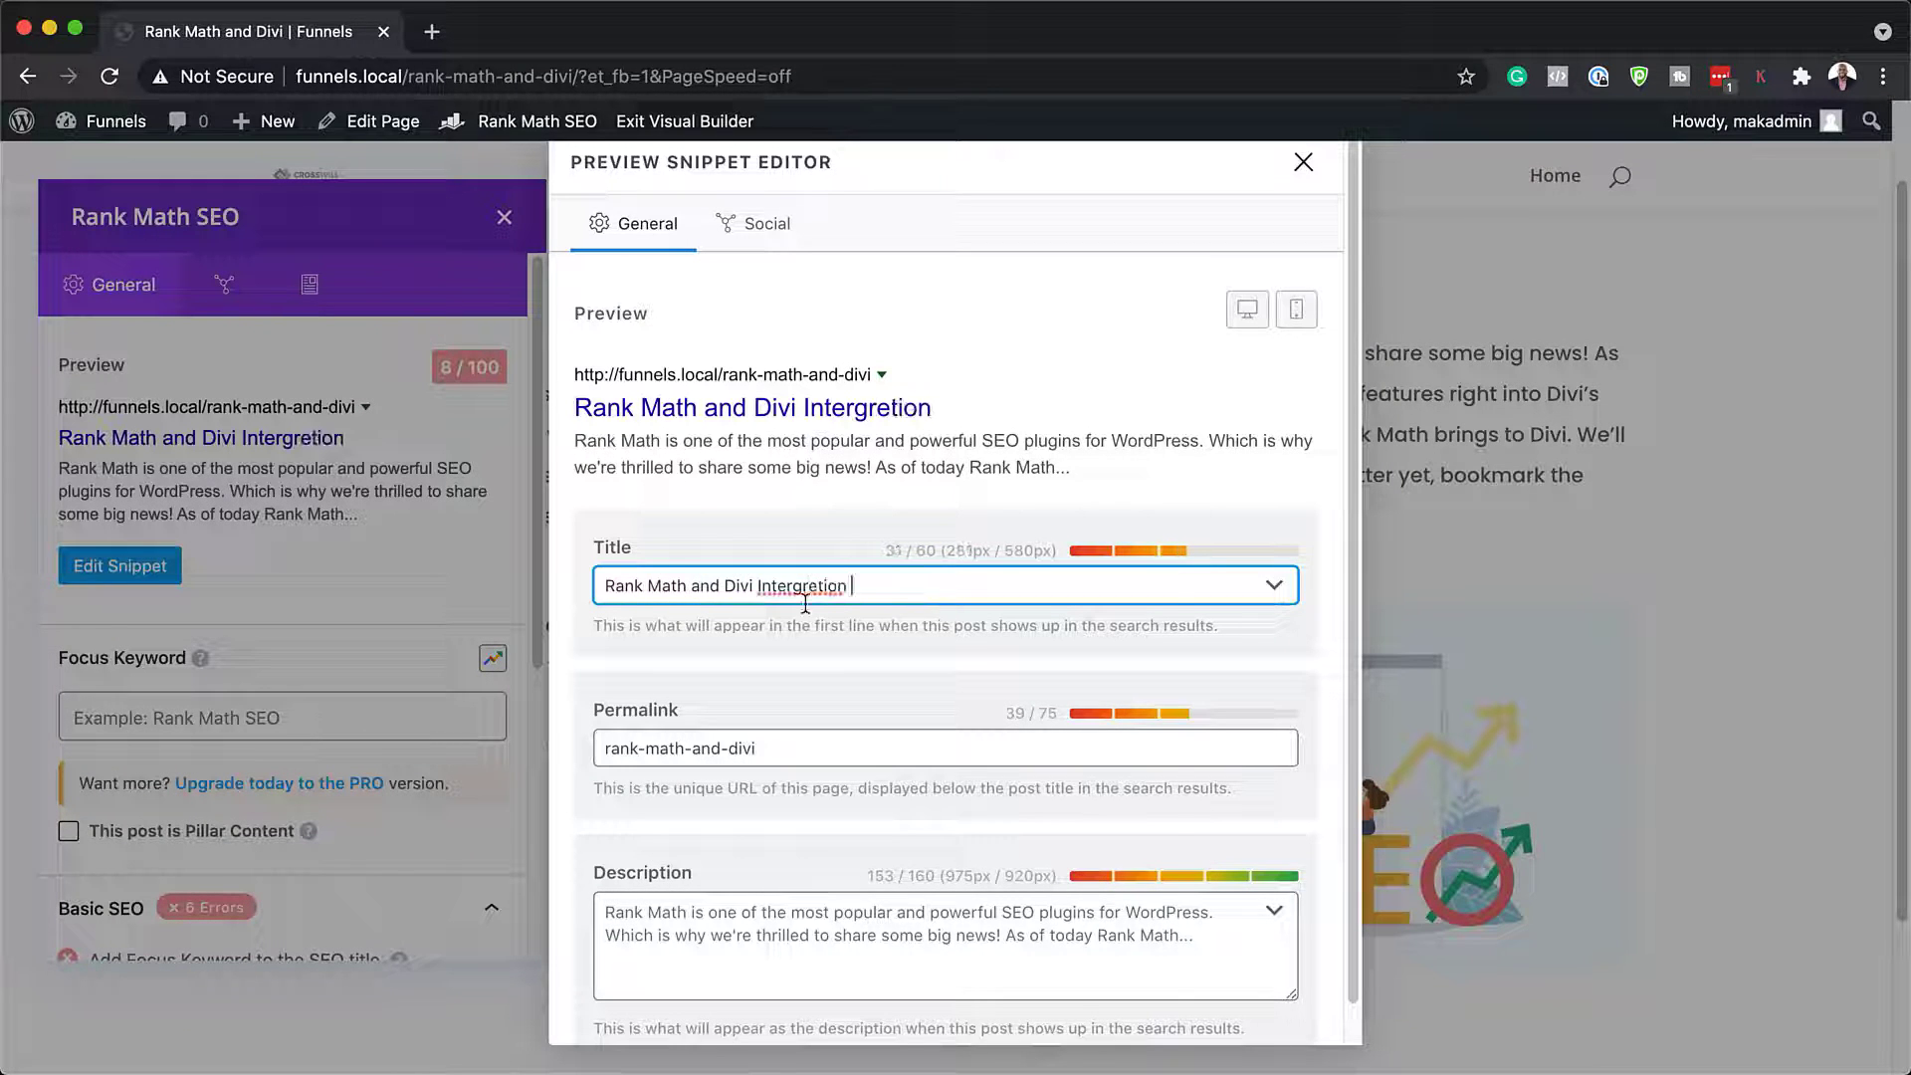
{"action": "right_click", "coordinate": [759, 587]}
{"action": "left_click", "coordinate": [897, 541]}
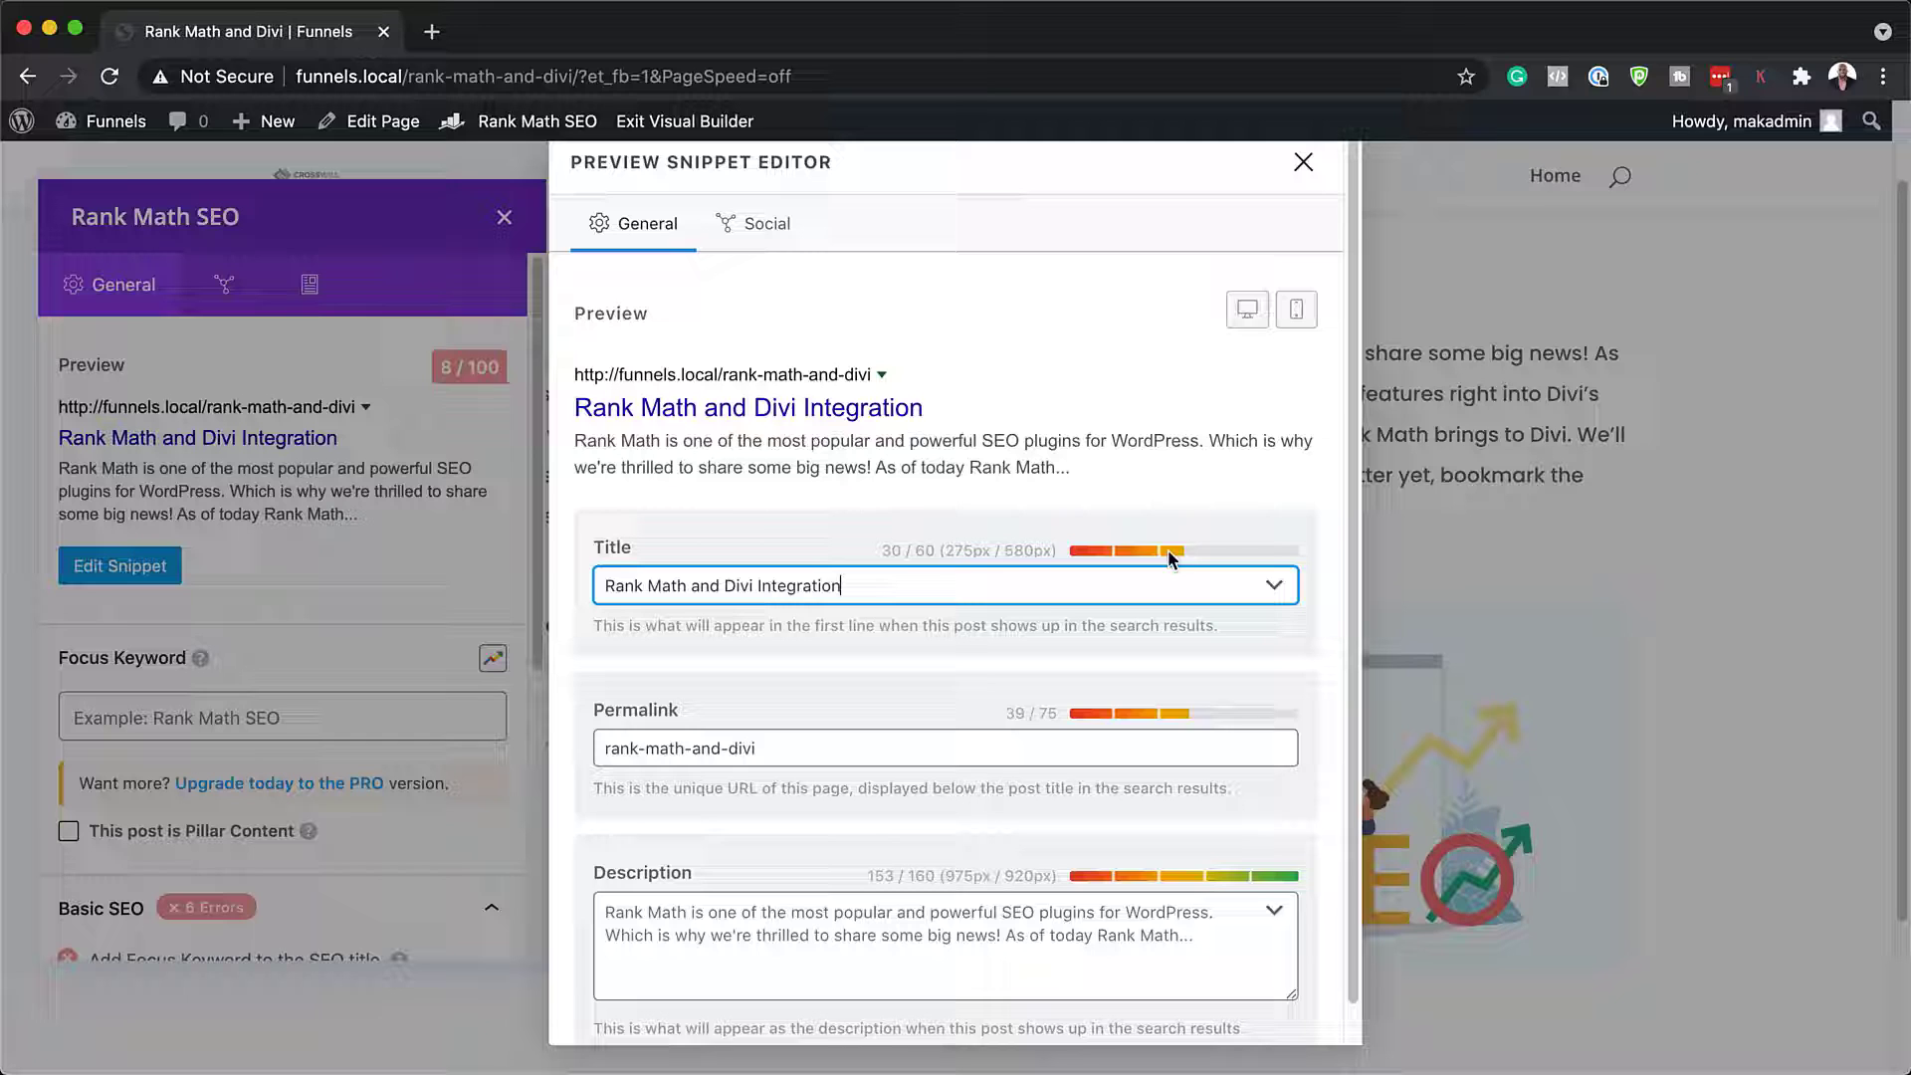
Examine the snippet's title variables, permalink and description length, and preview the search result in mobile and desktop views.
{"action": "left_click", "coordinate": [1275, 589]}
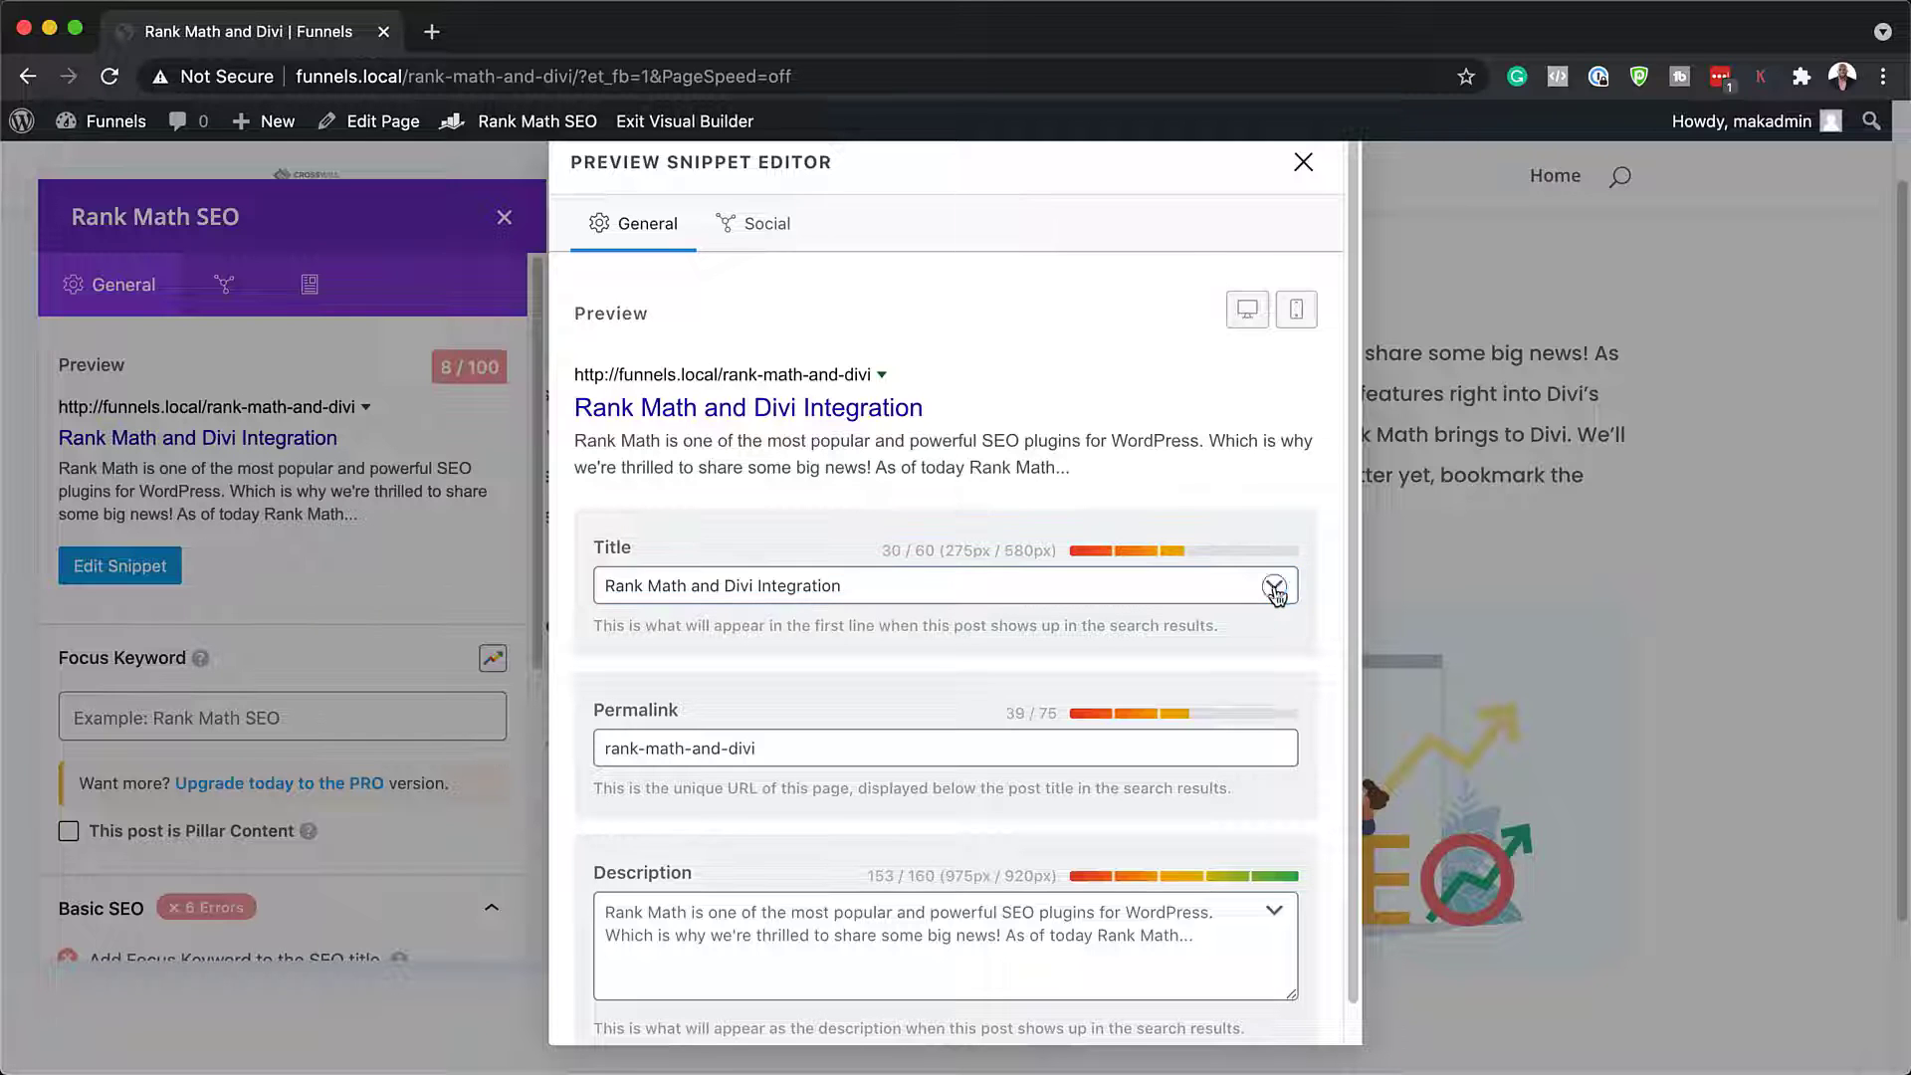
{"action": "left_click", "coordinate": [1276, 589]}
{"action": "left_click", "coordinate": [867, 595]}
{"action": "scroll", "coordinate": [963, 732], "scroll_direction": "down", "scroll_amount": 2}
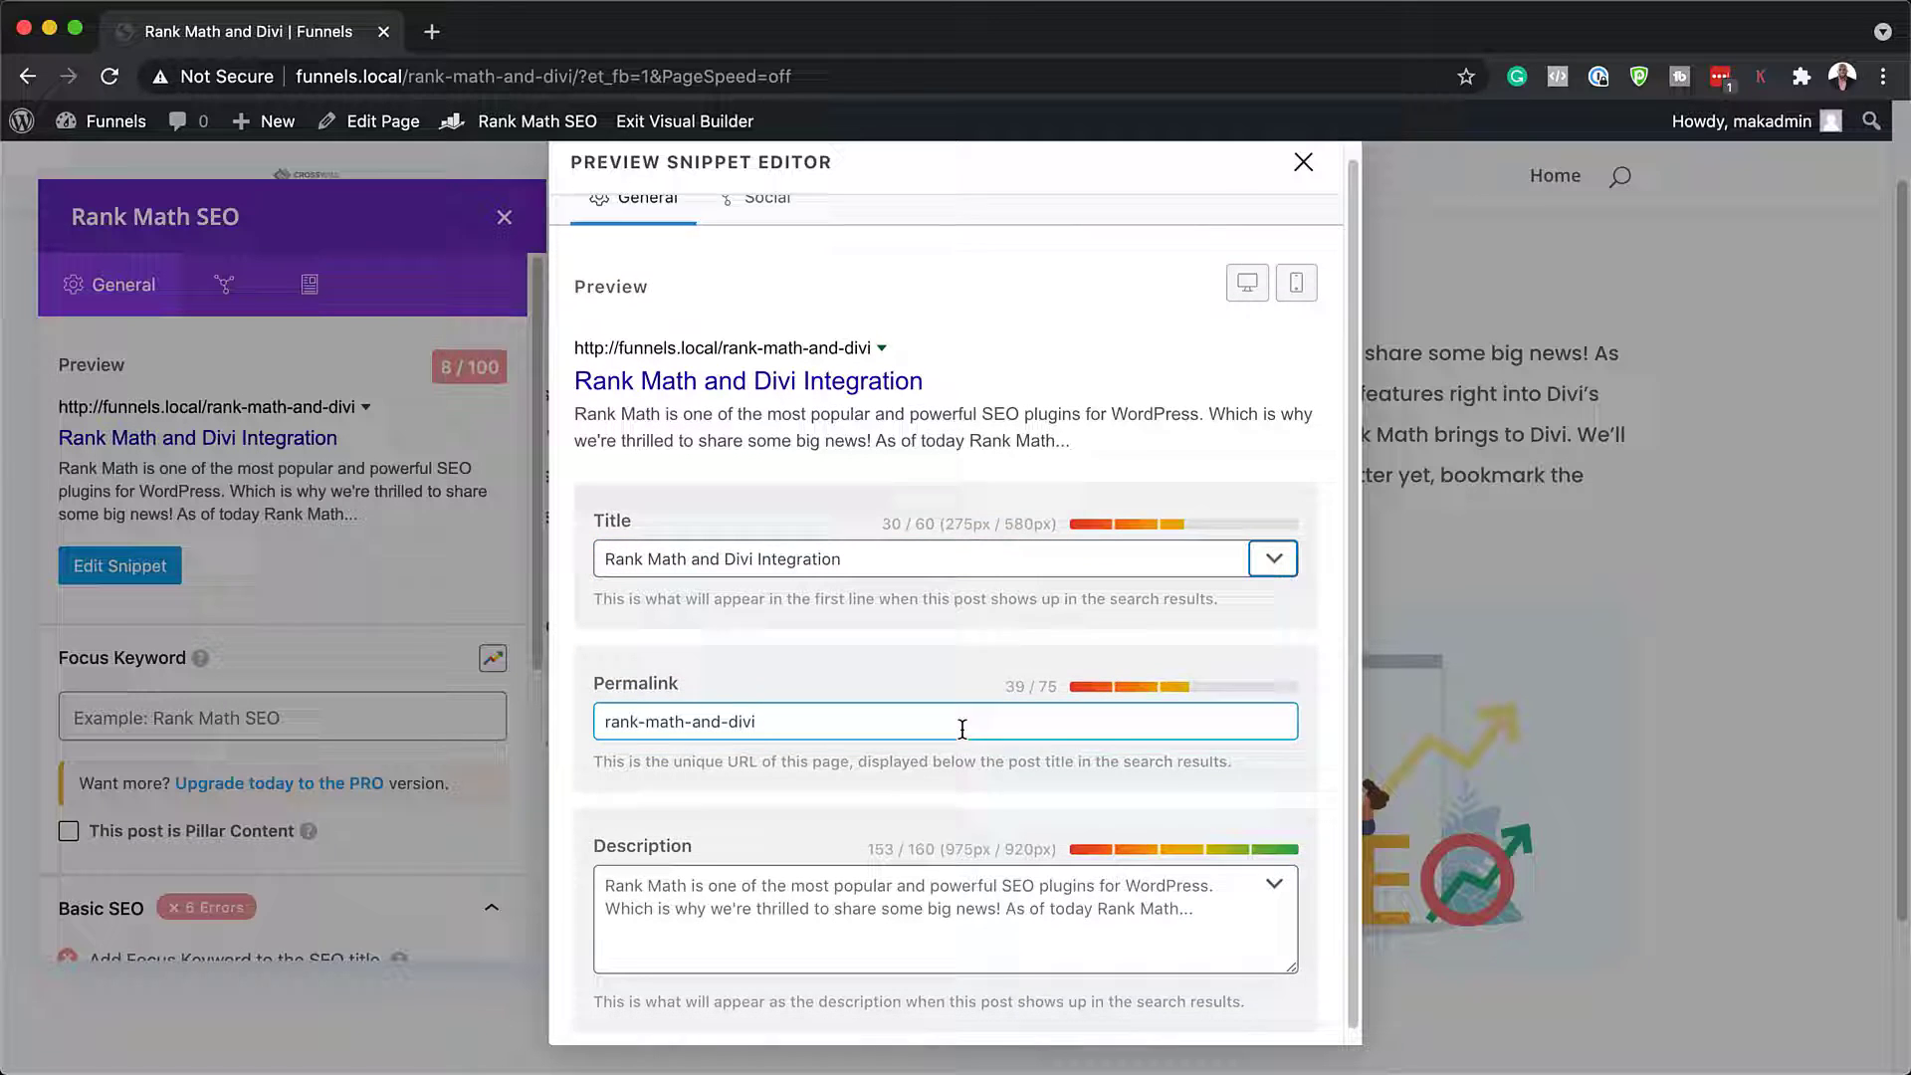
{"action": "left_click", "coordinate": [1149, 903]}
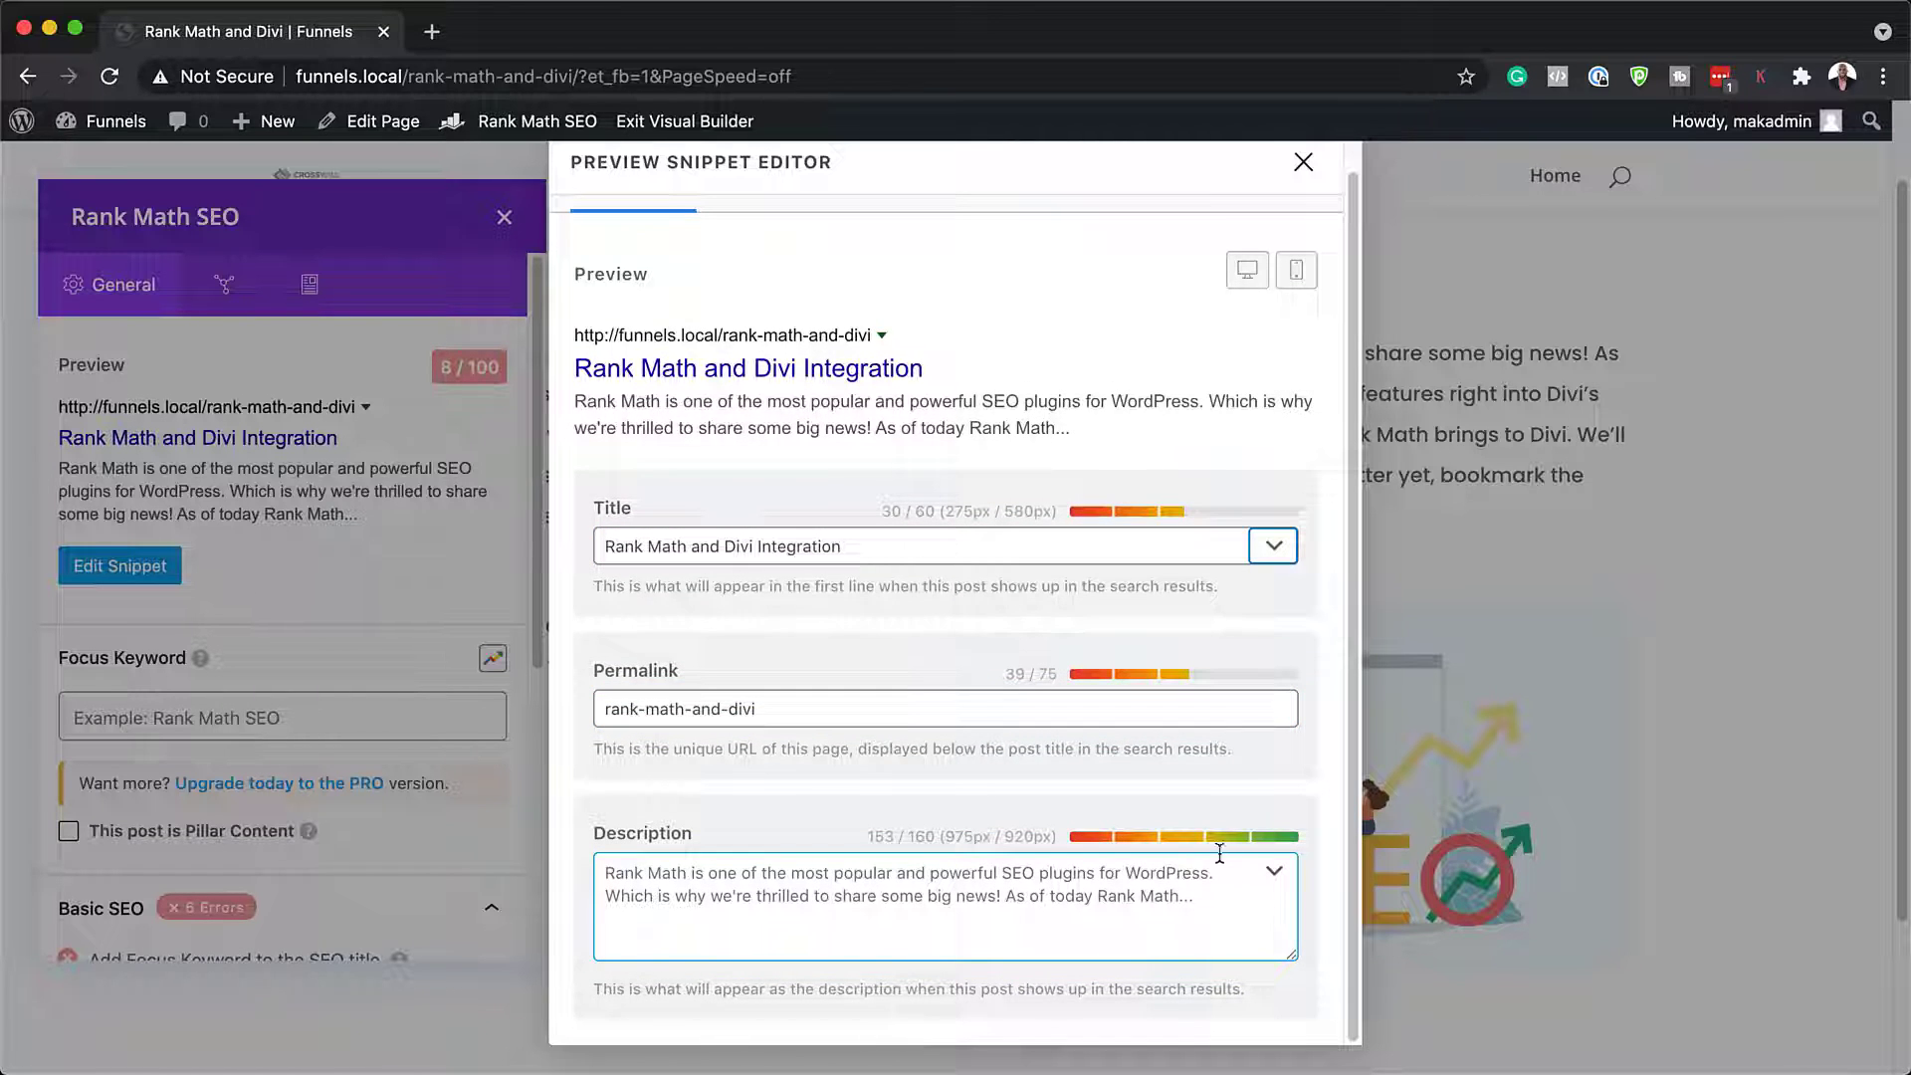
{"action": "left_click", "coordinate": [1083, 842]}
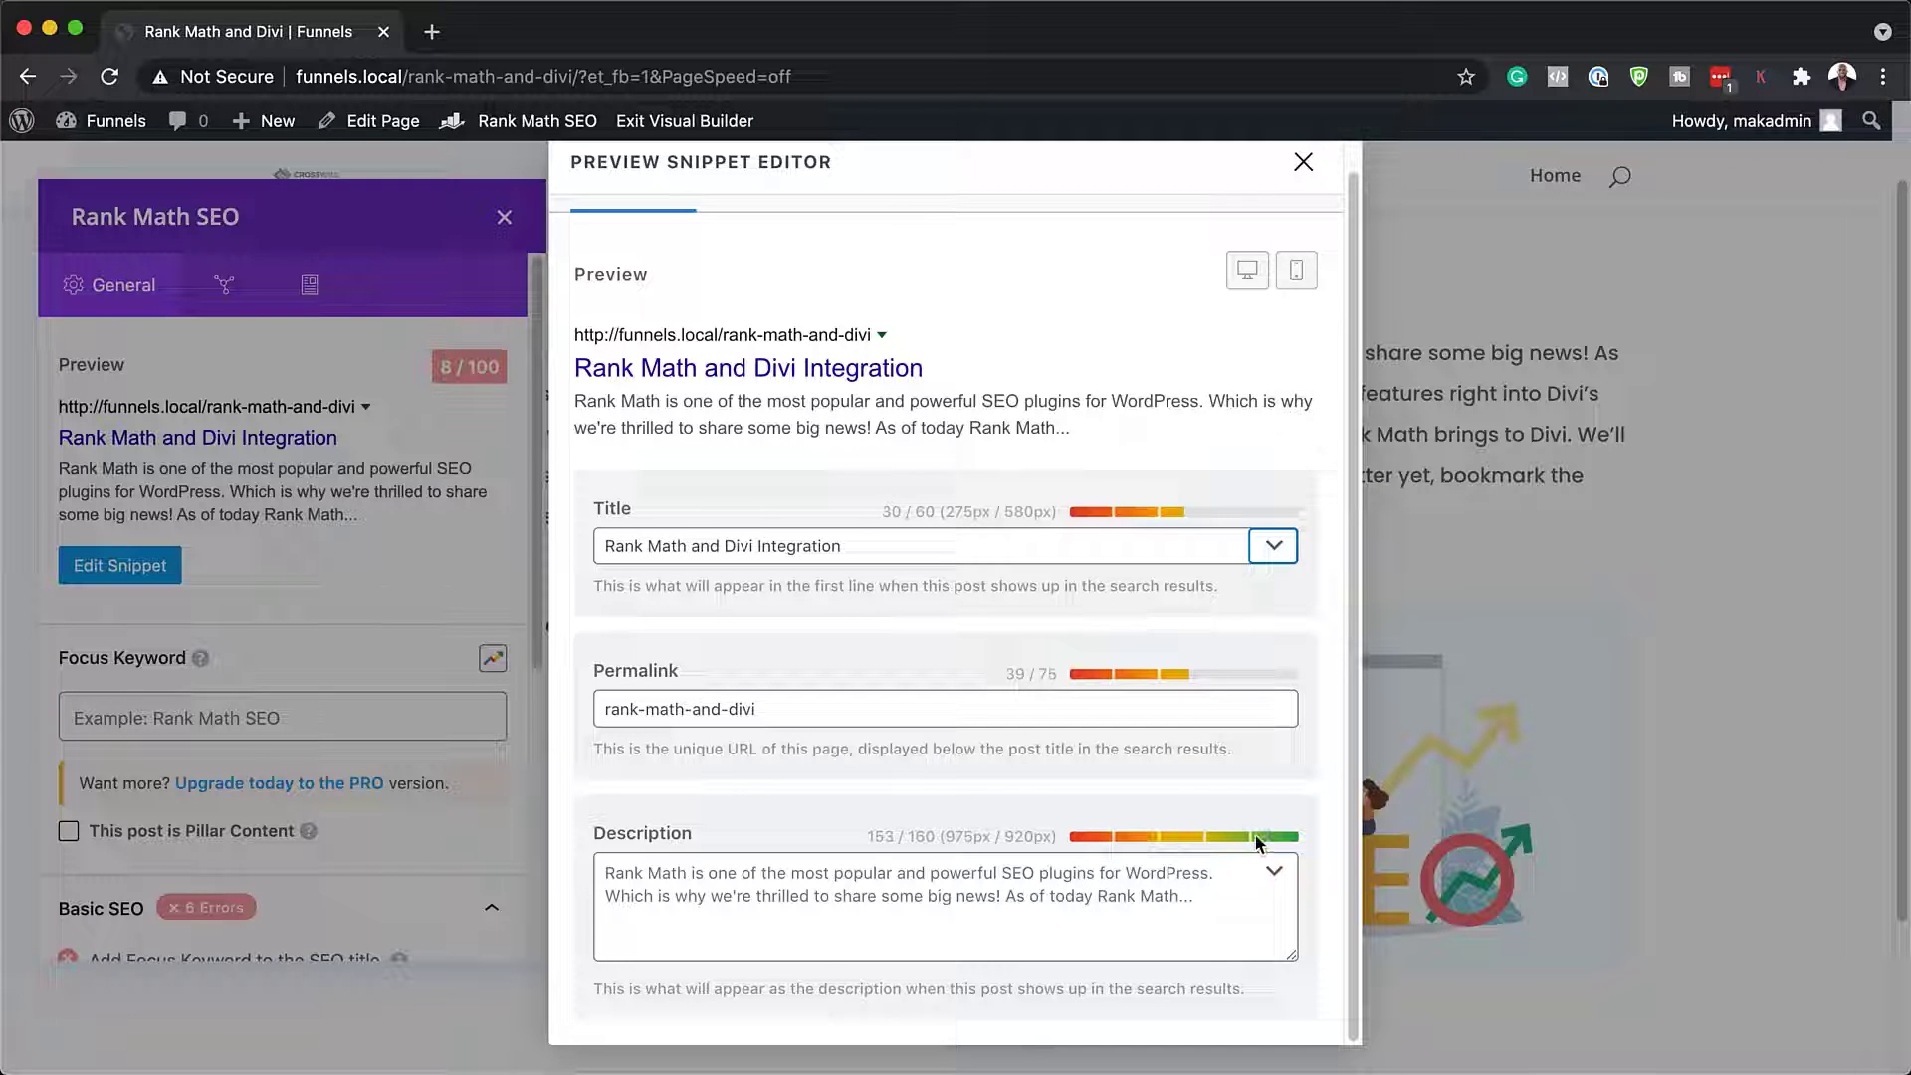
{"action": "scroll", "coordinate": [1020, 815], "scroll_direction": "up", "scroll_amount": 1}
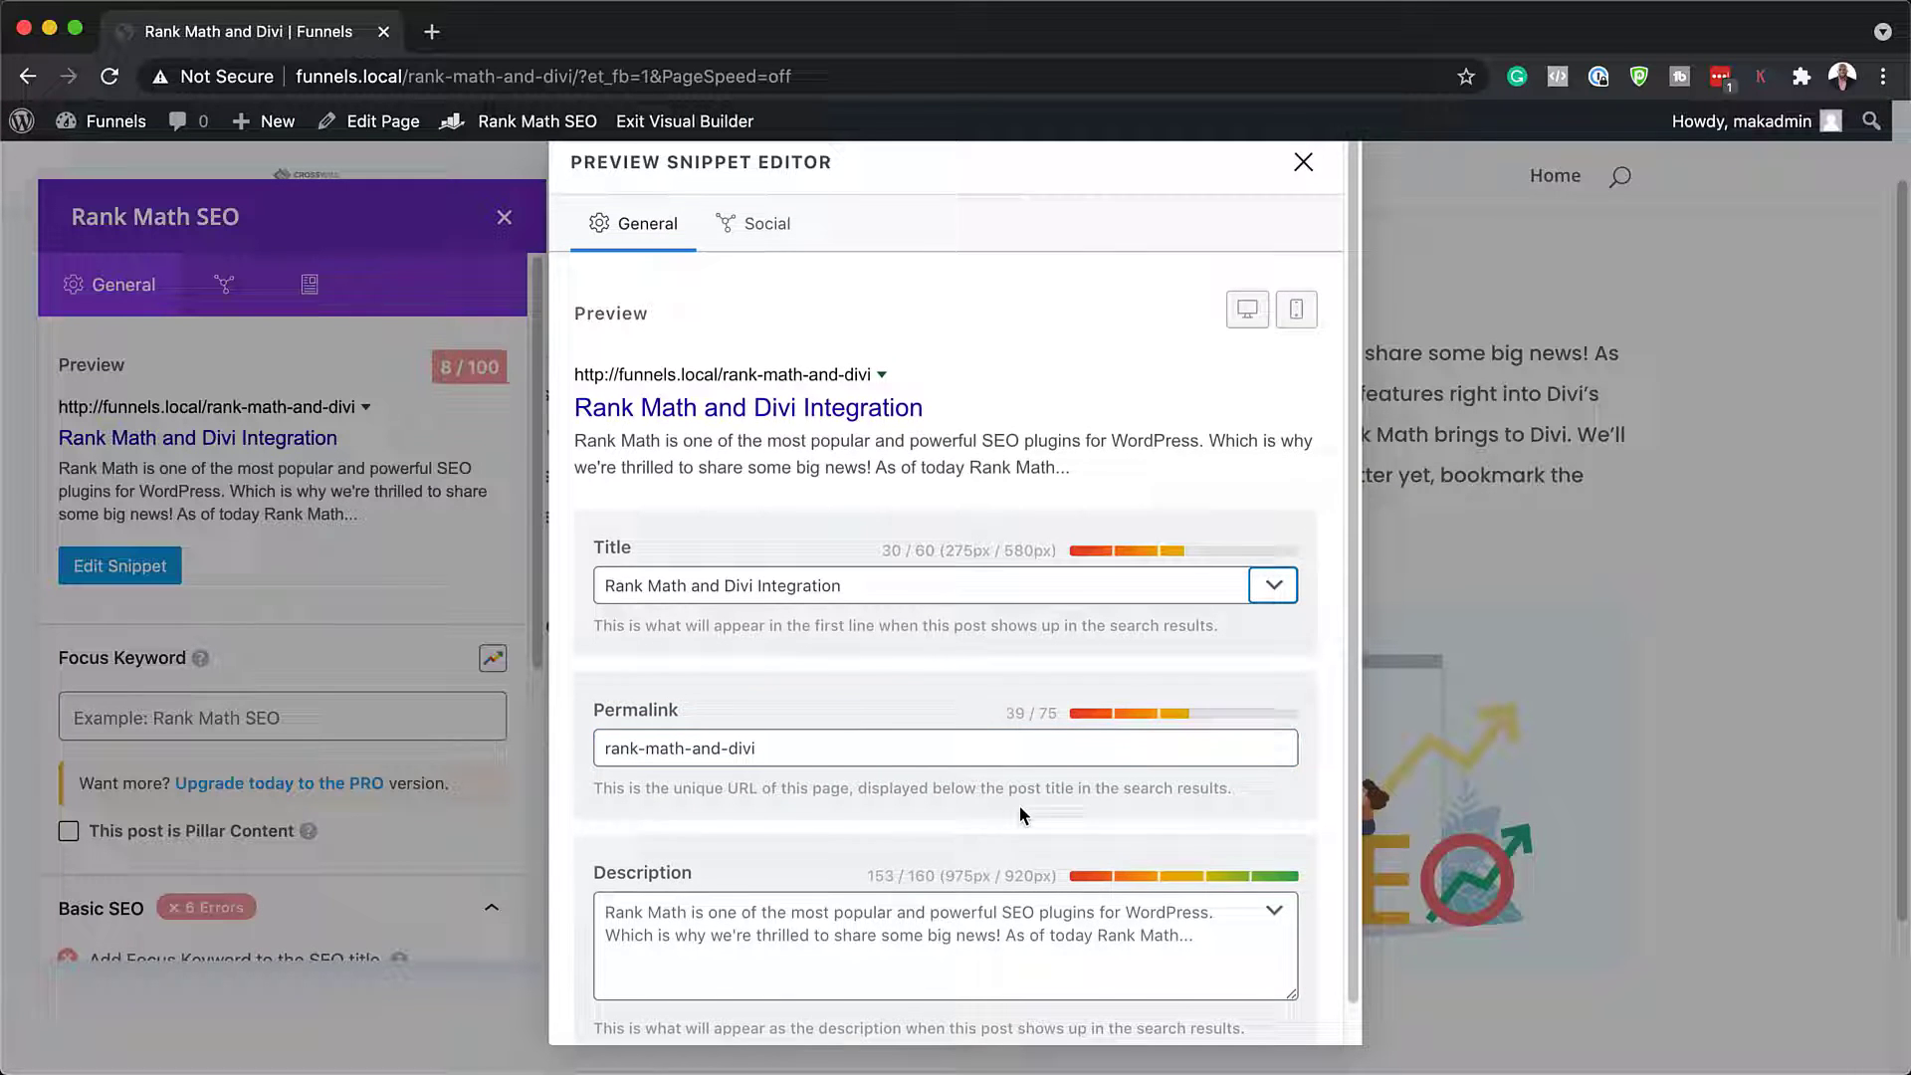
{"action": "left_click", "coordinate": [1295, 314]}
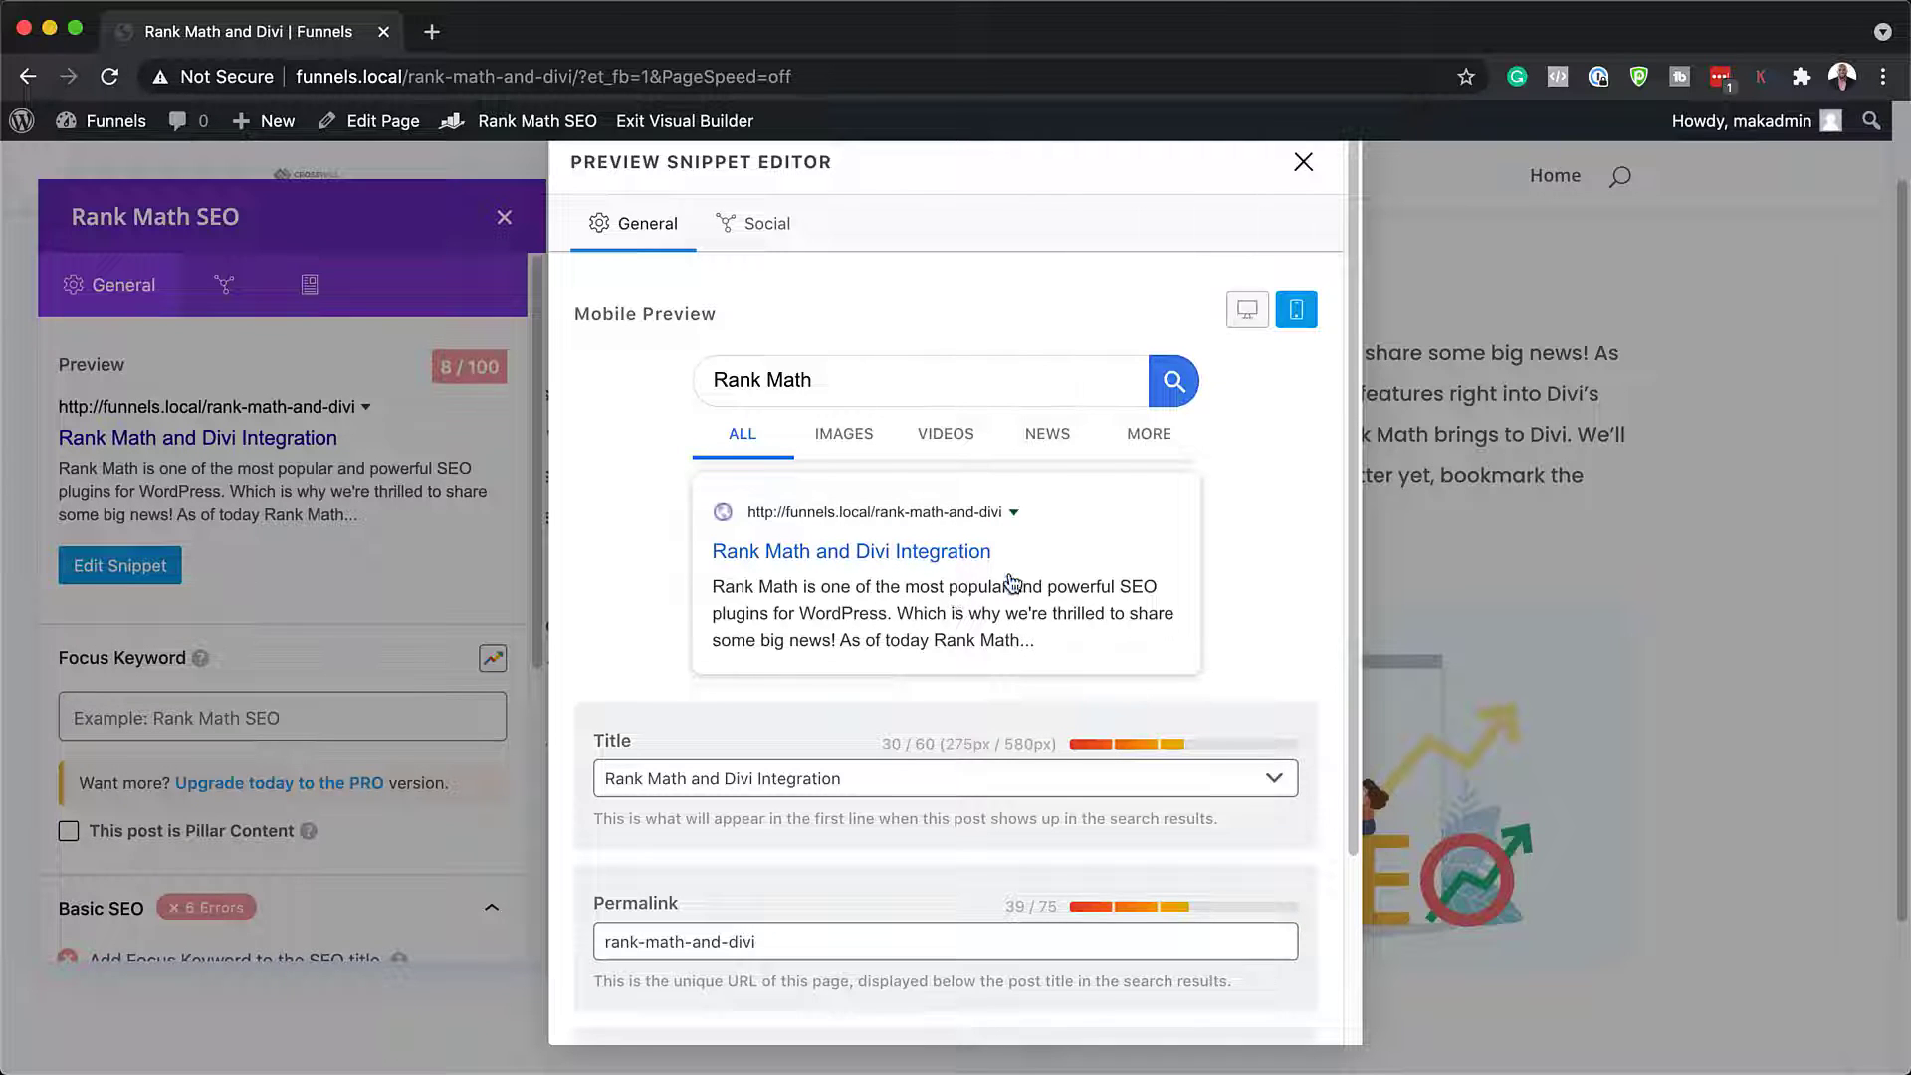
{"action": "left_click", "coordinate": [1251, 313]}
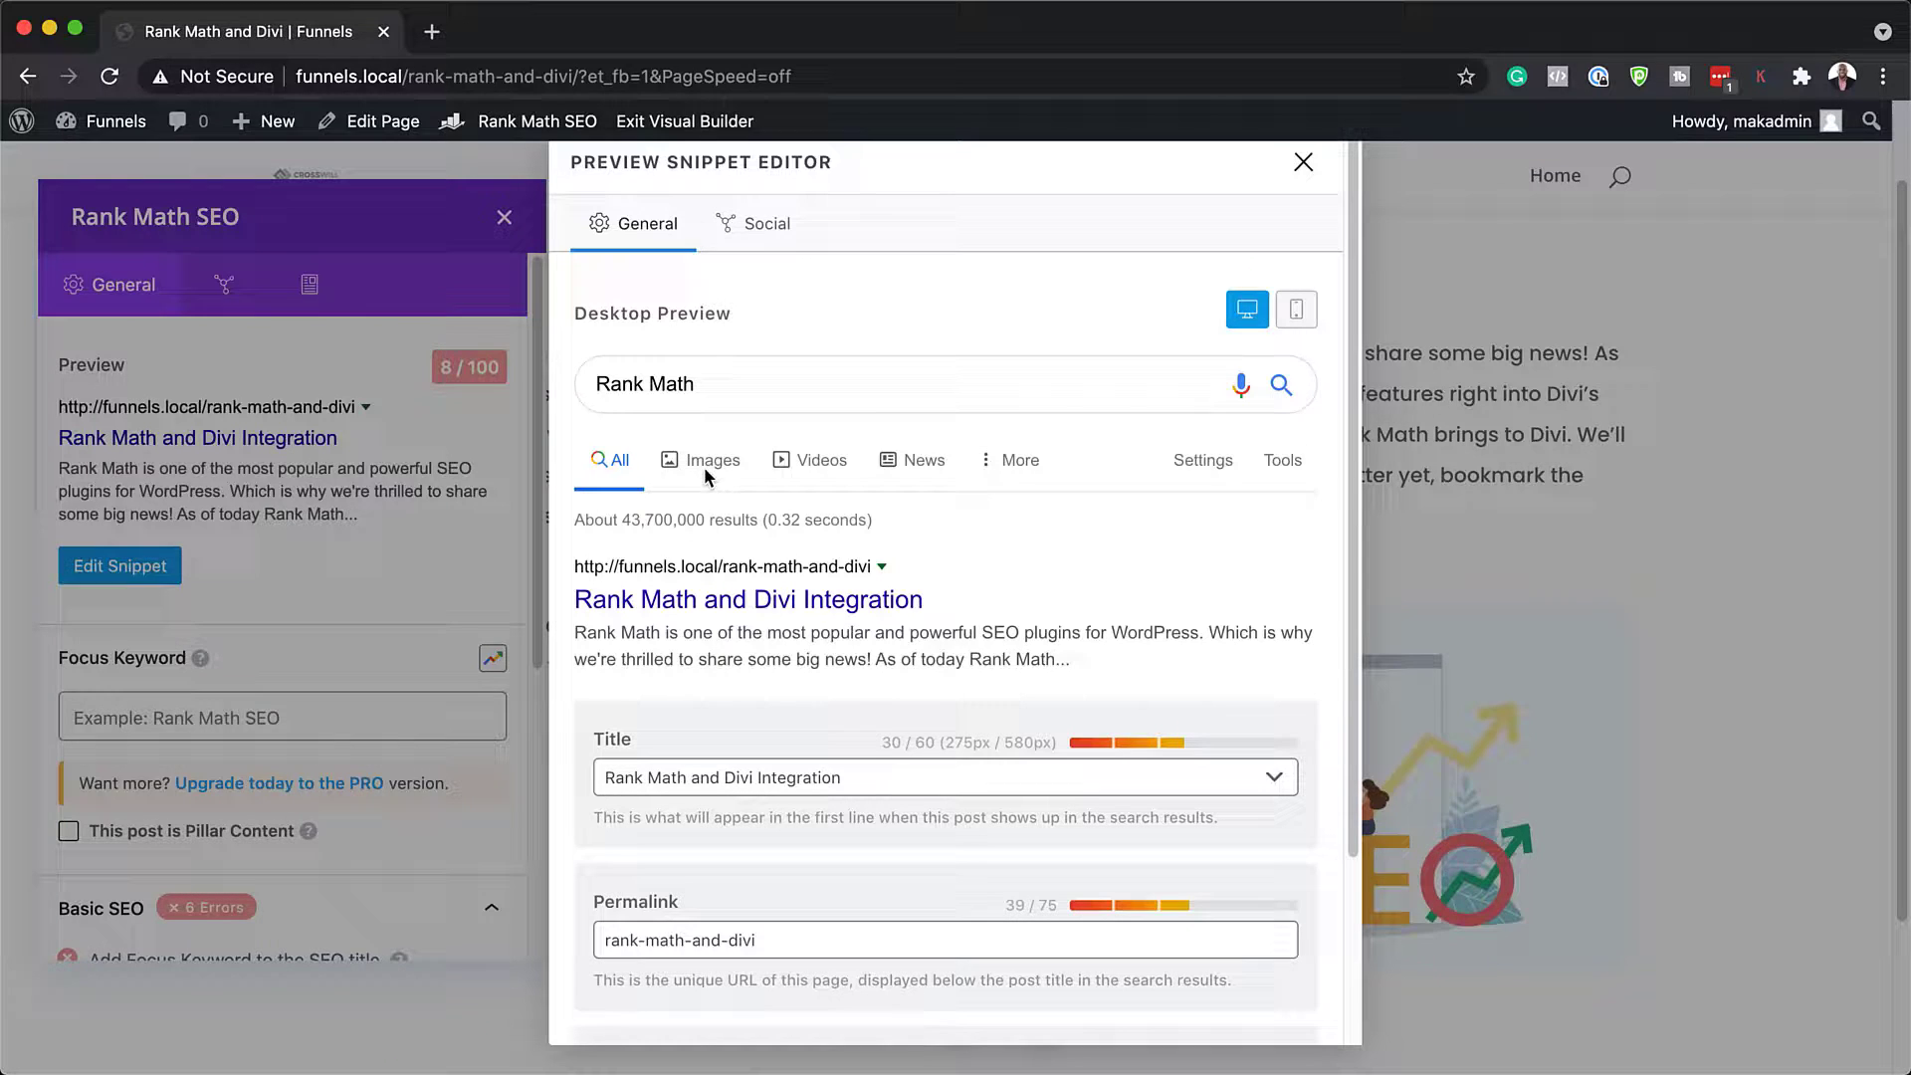
Review the snippet's Facebook preview and its social image, title and description options, and return to the general snippet settings.
{"action": "left_click", "coordinate": [767, 227]}
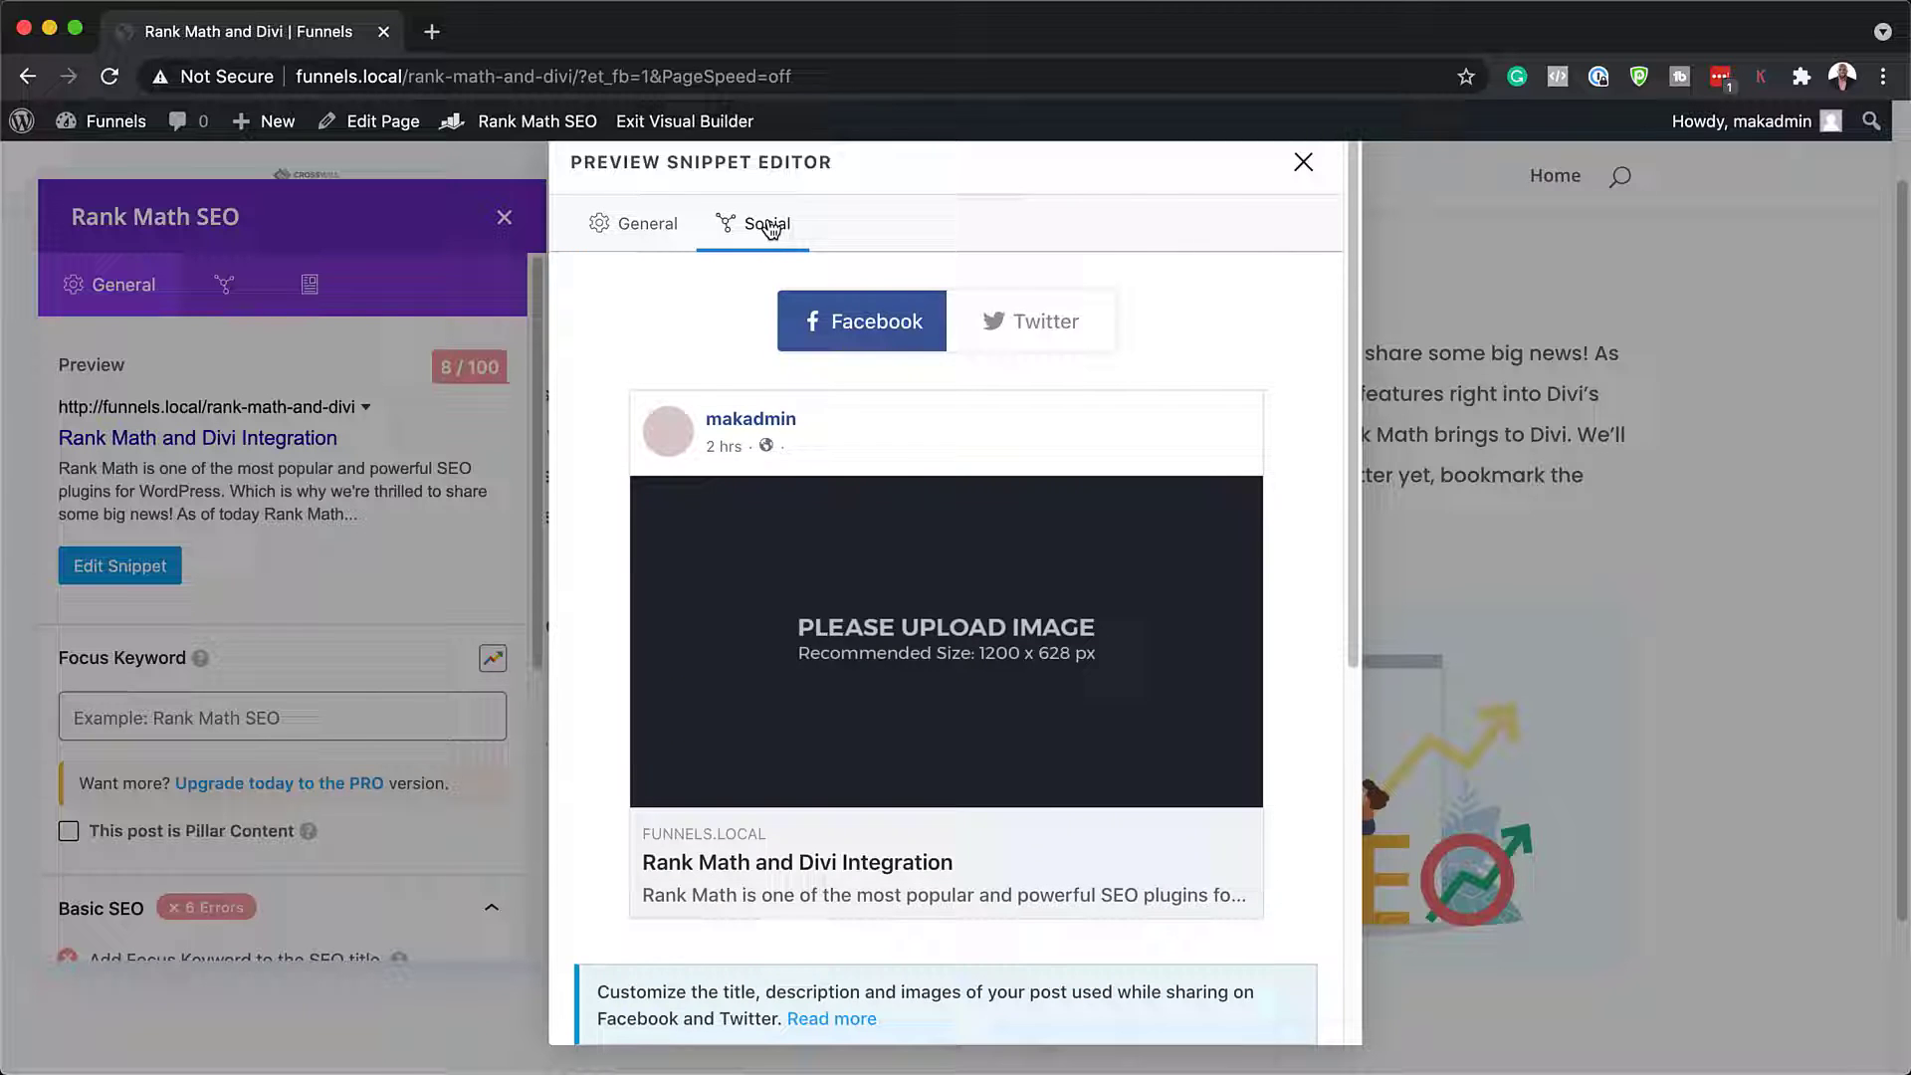
{"action": "scroll", "coordinate": [1071, 608], "scroll_direction": "down", "scroll_amount": 2}
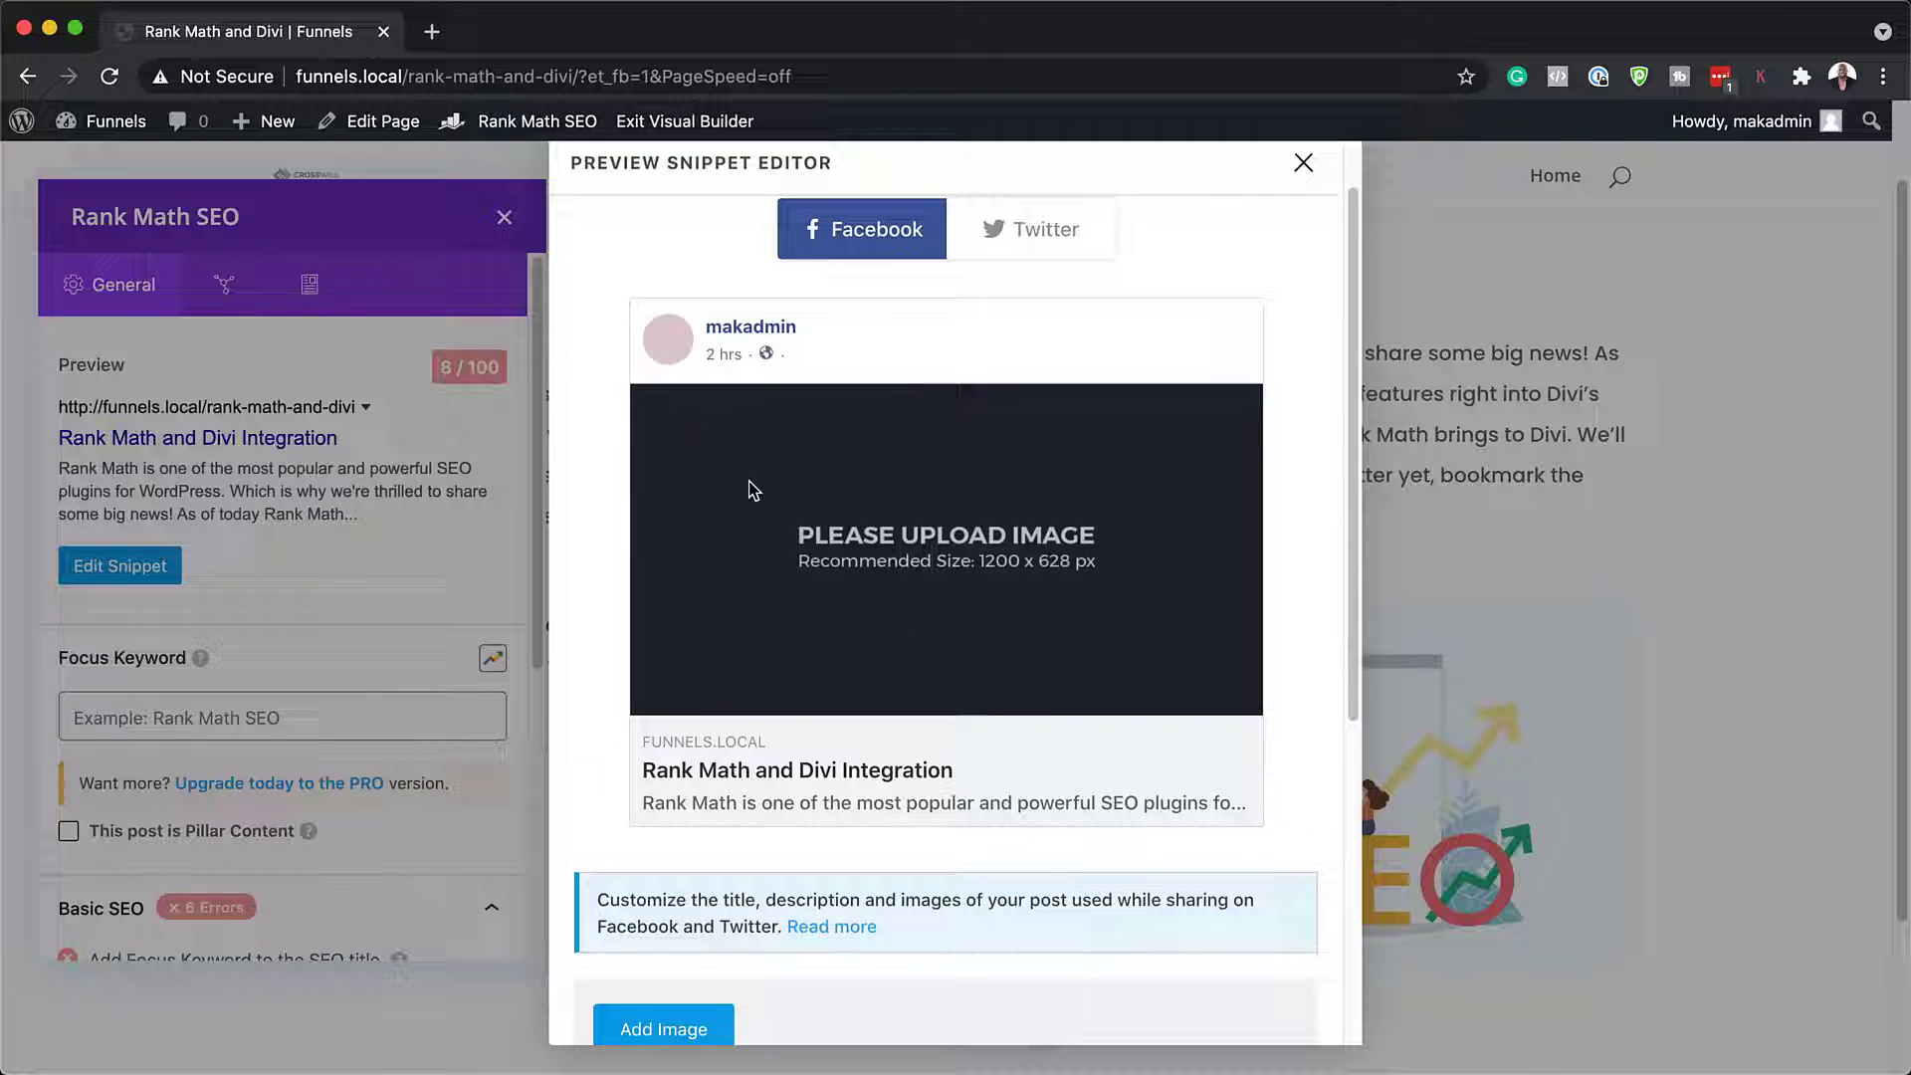
{"action": "scroll", "coordinate": [1088, 621], "scroll_direction": "down", "scroll_amount": 5}
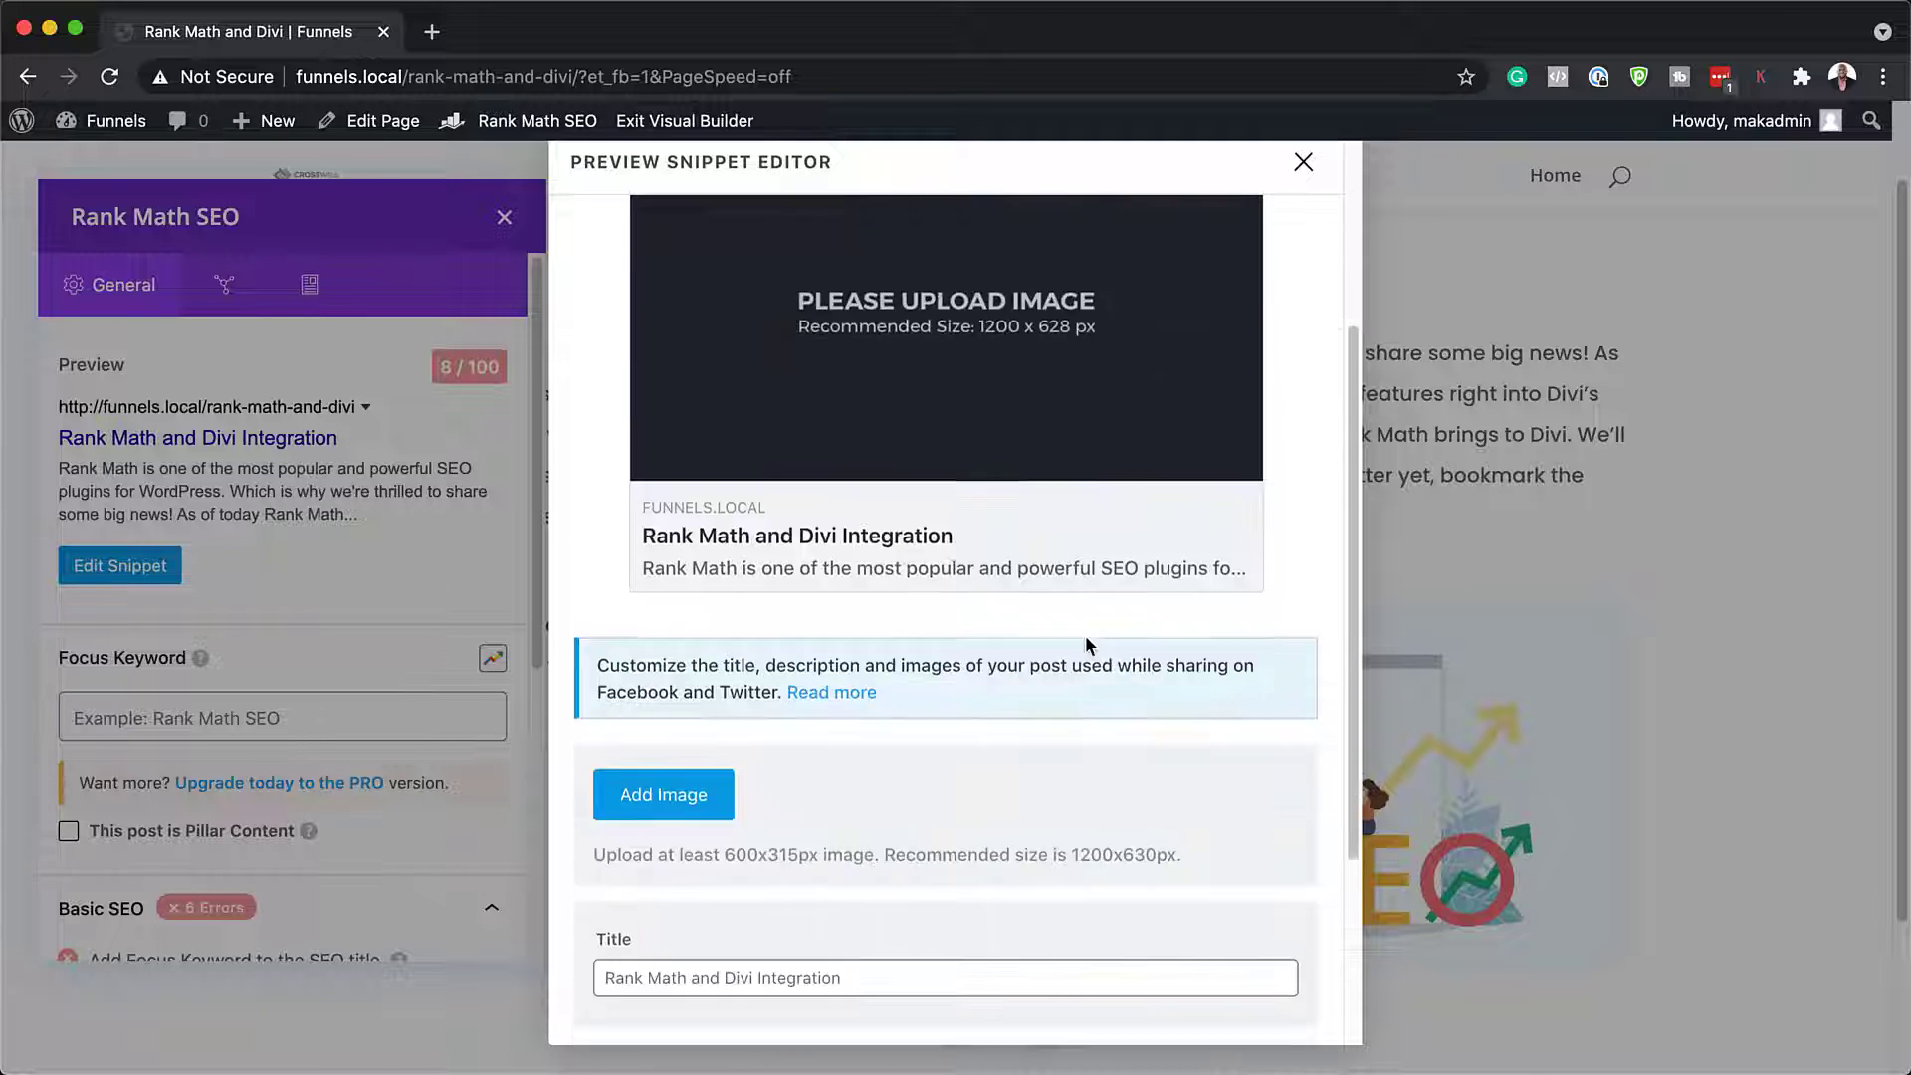
{"action": "scroll", "coordinate": [1036, 703], "scroll_direction": "down", "scroll_amount": 1}
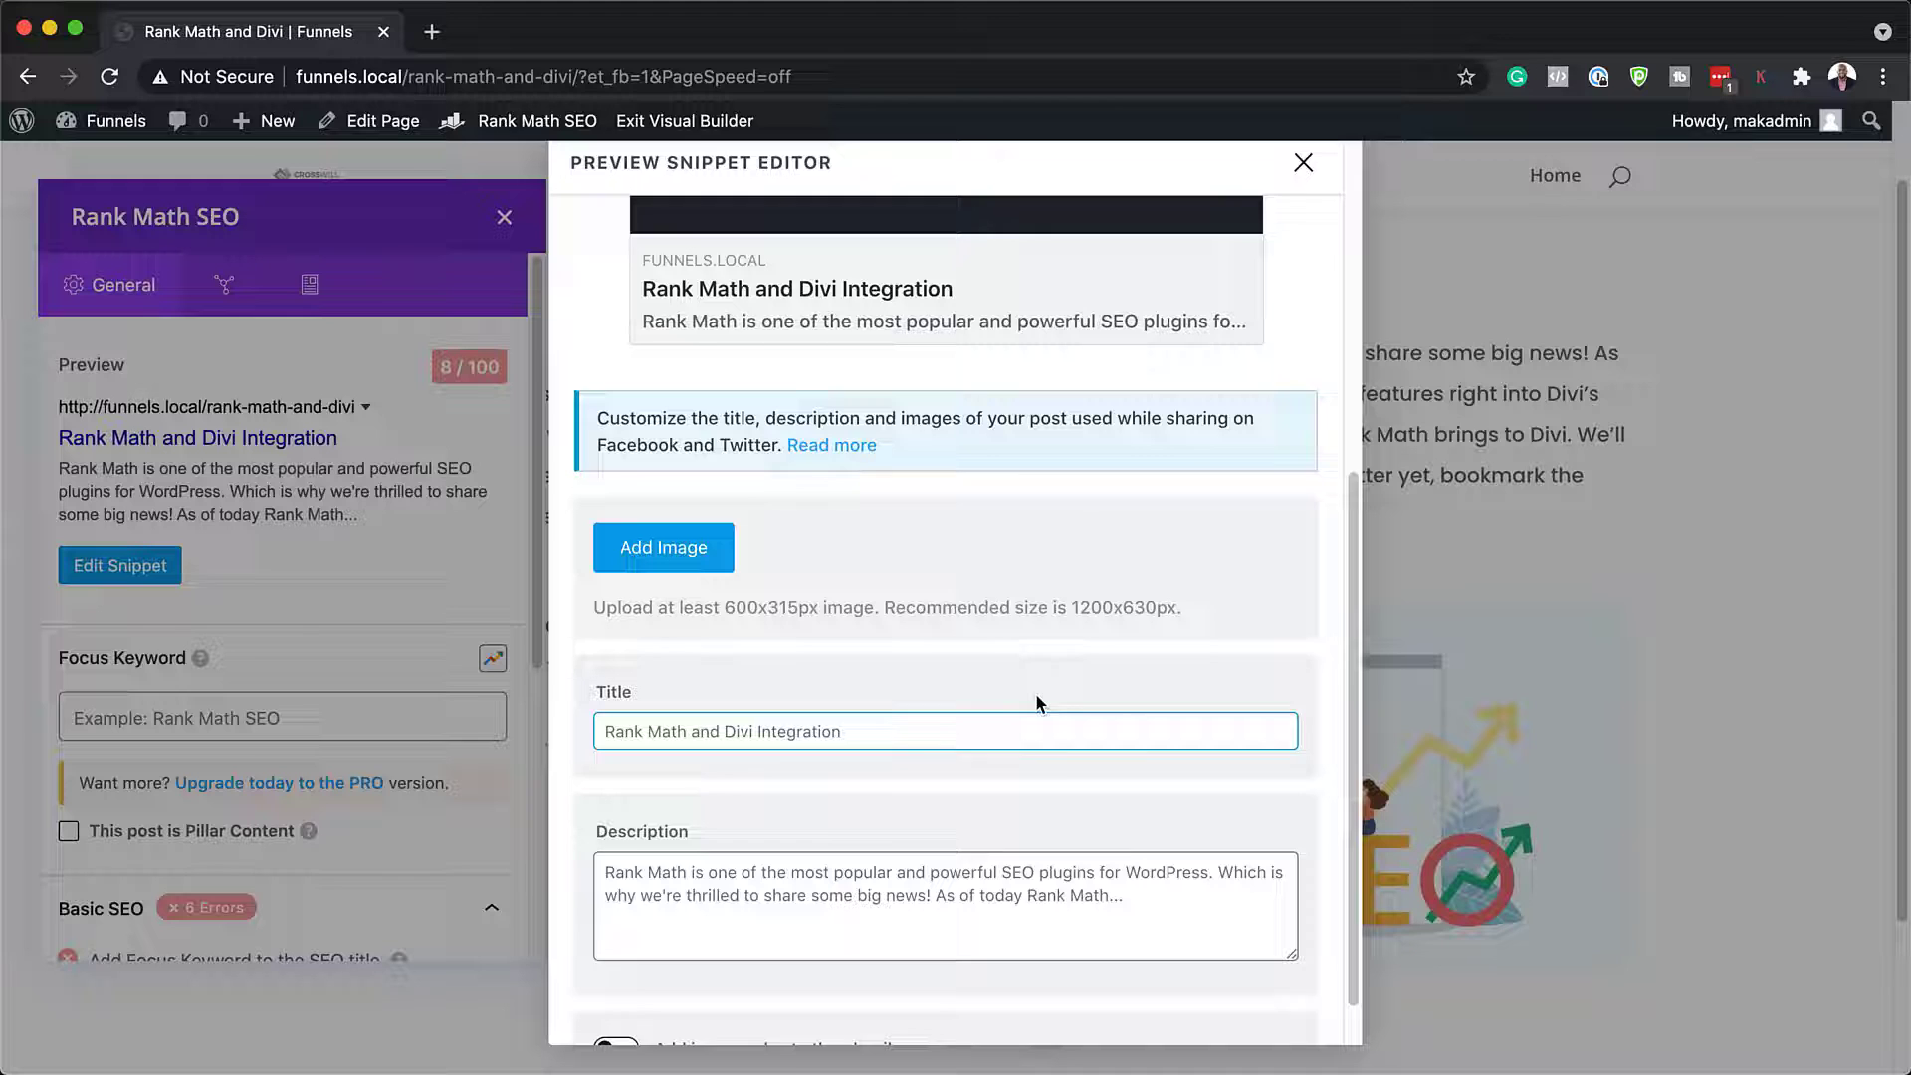
{"action": "left_click", "coordinate": [621, 681]}
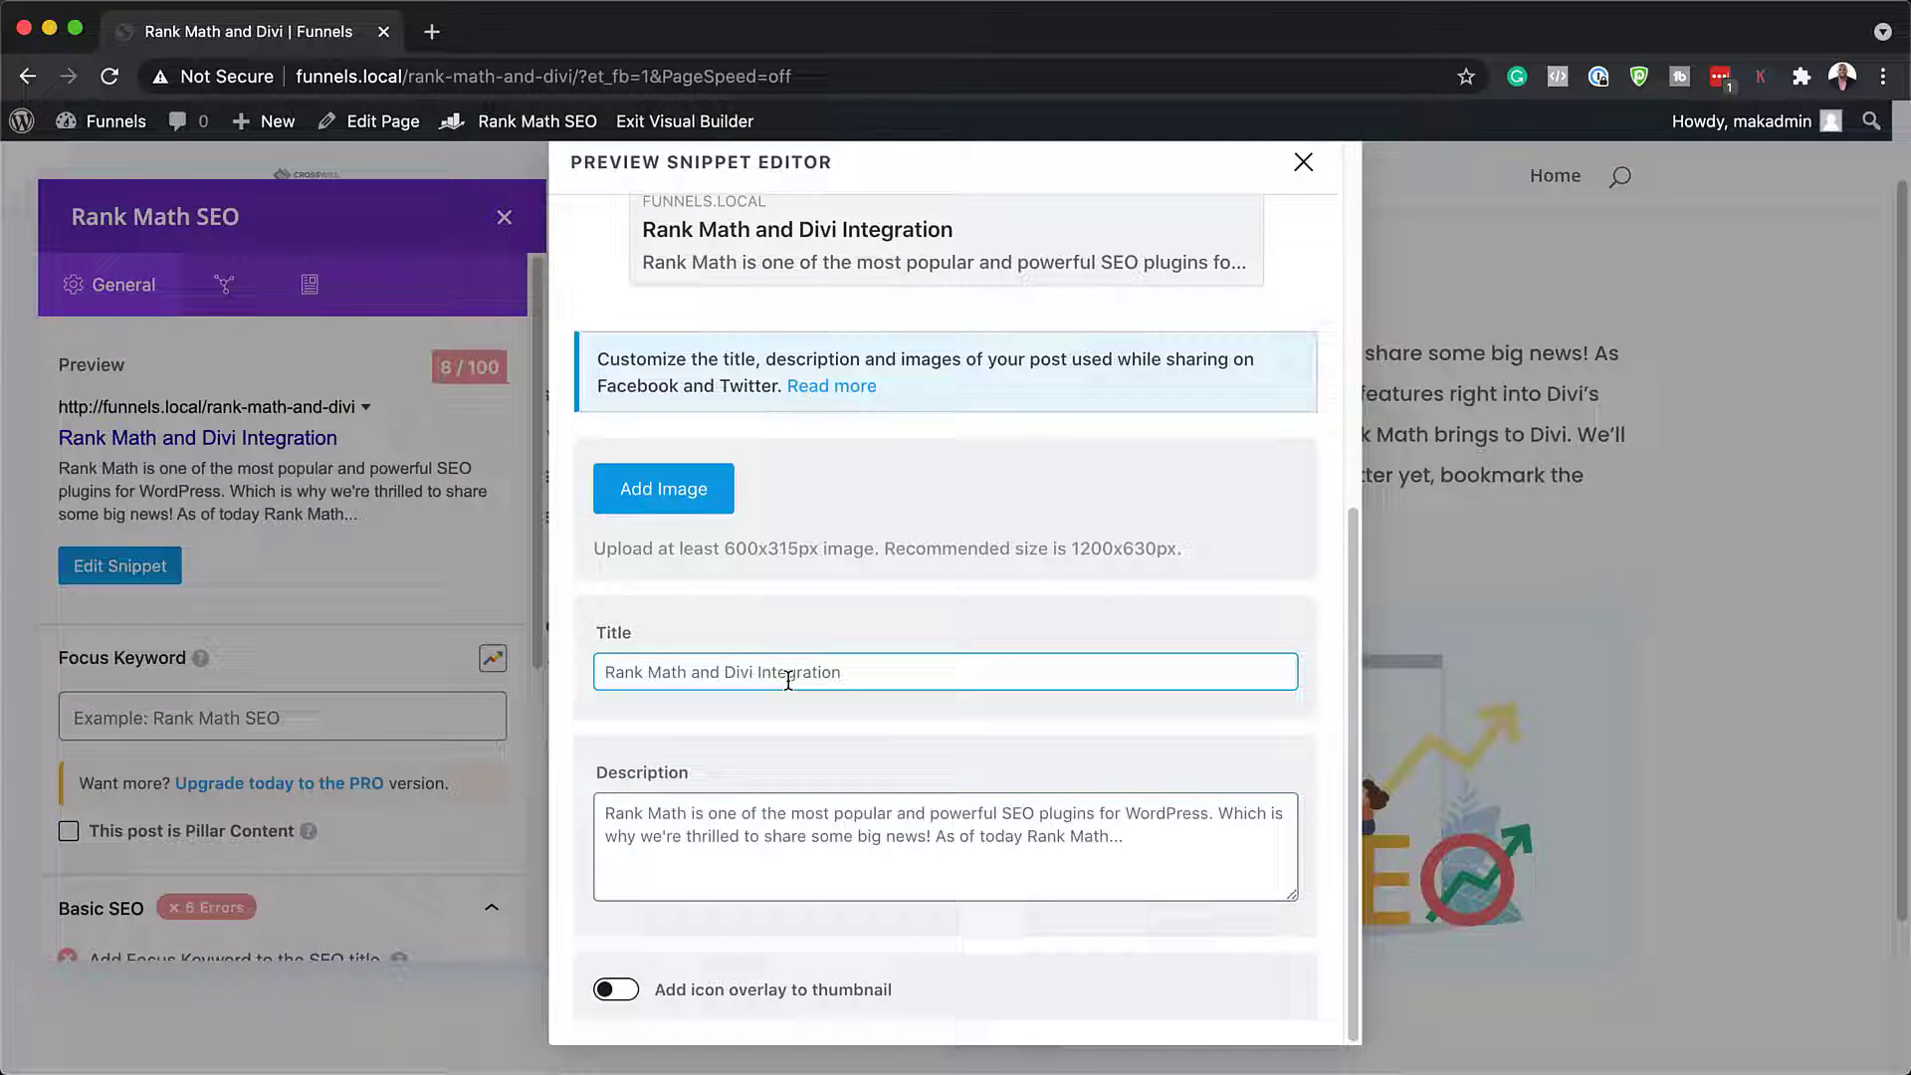
{"action": "scroll", "coordinate": [972, 707], "scroll_direction": "up", "scroll_amount": 7}
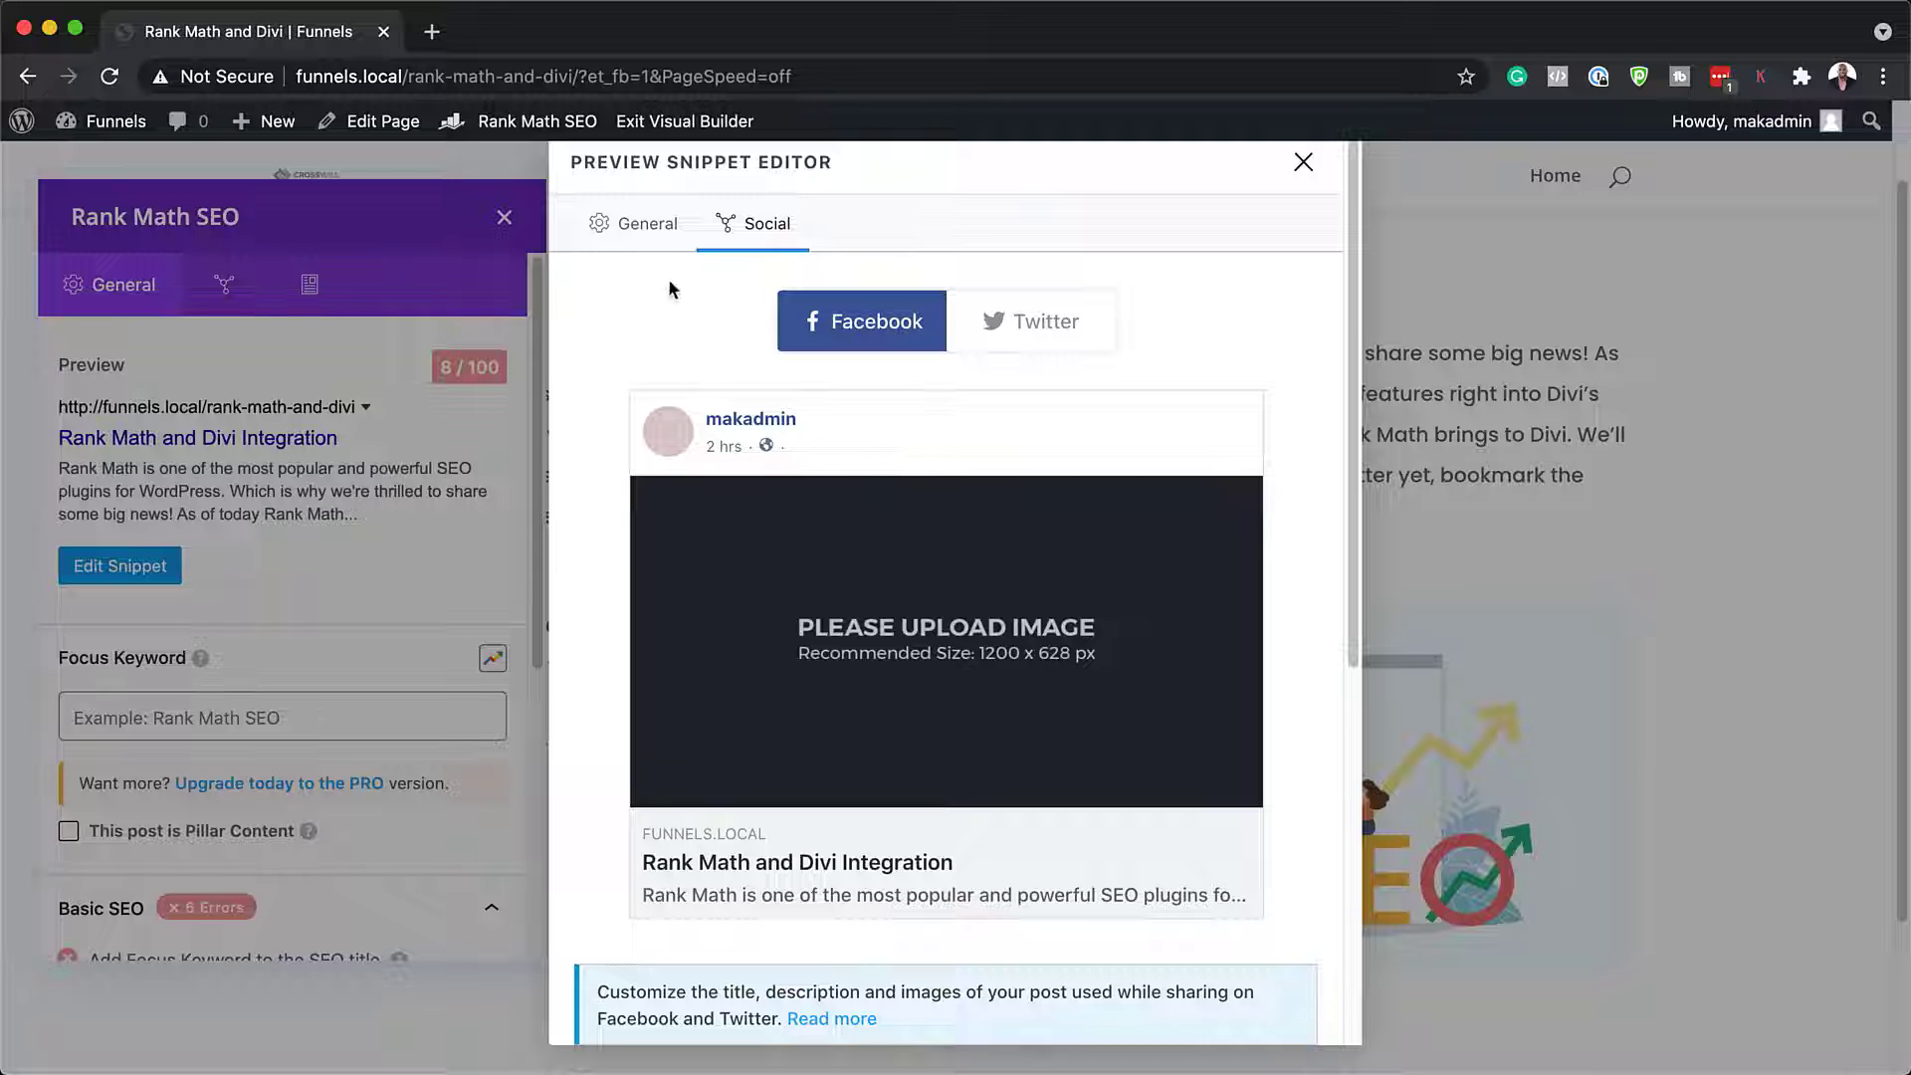
{"action": "left_click", "coordinate": [642, 223]}
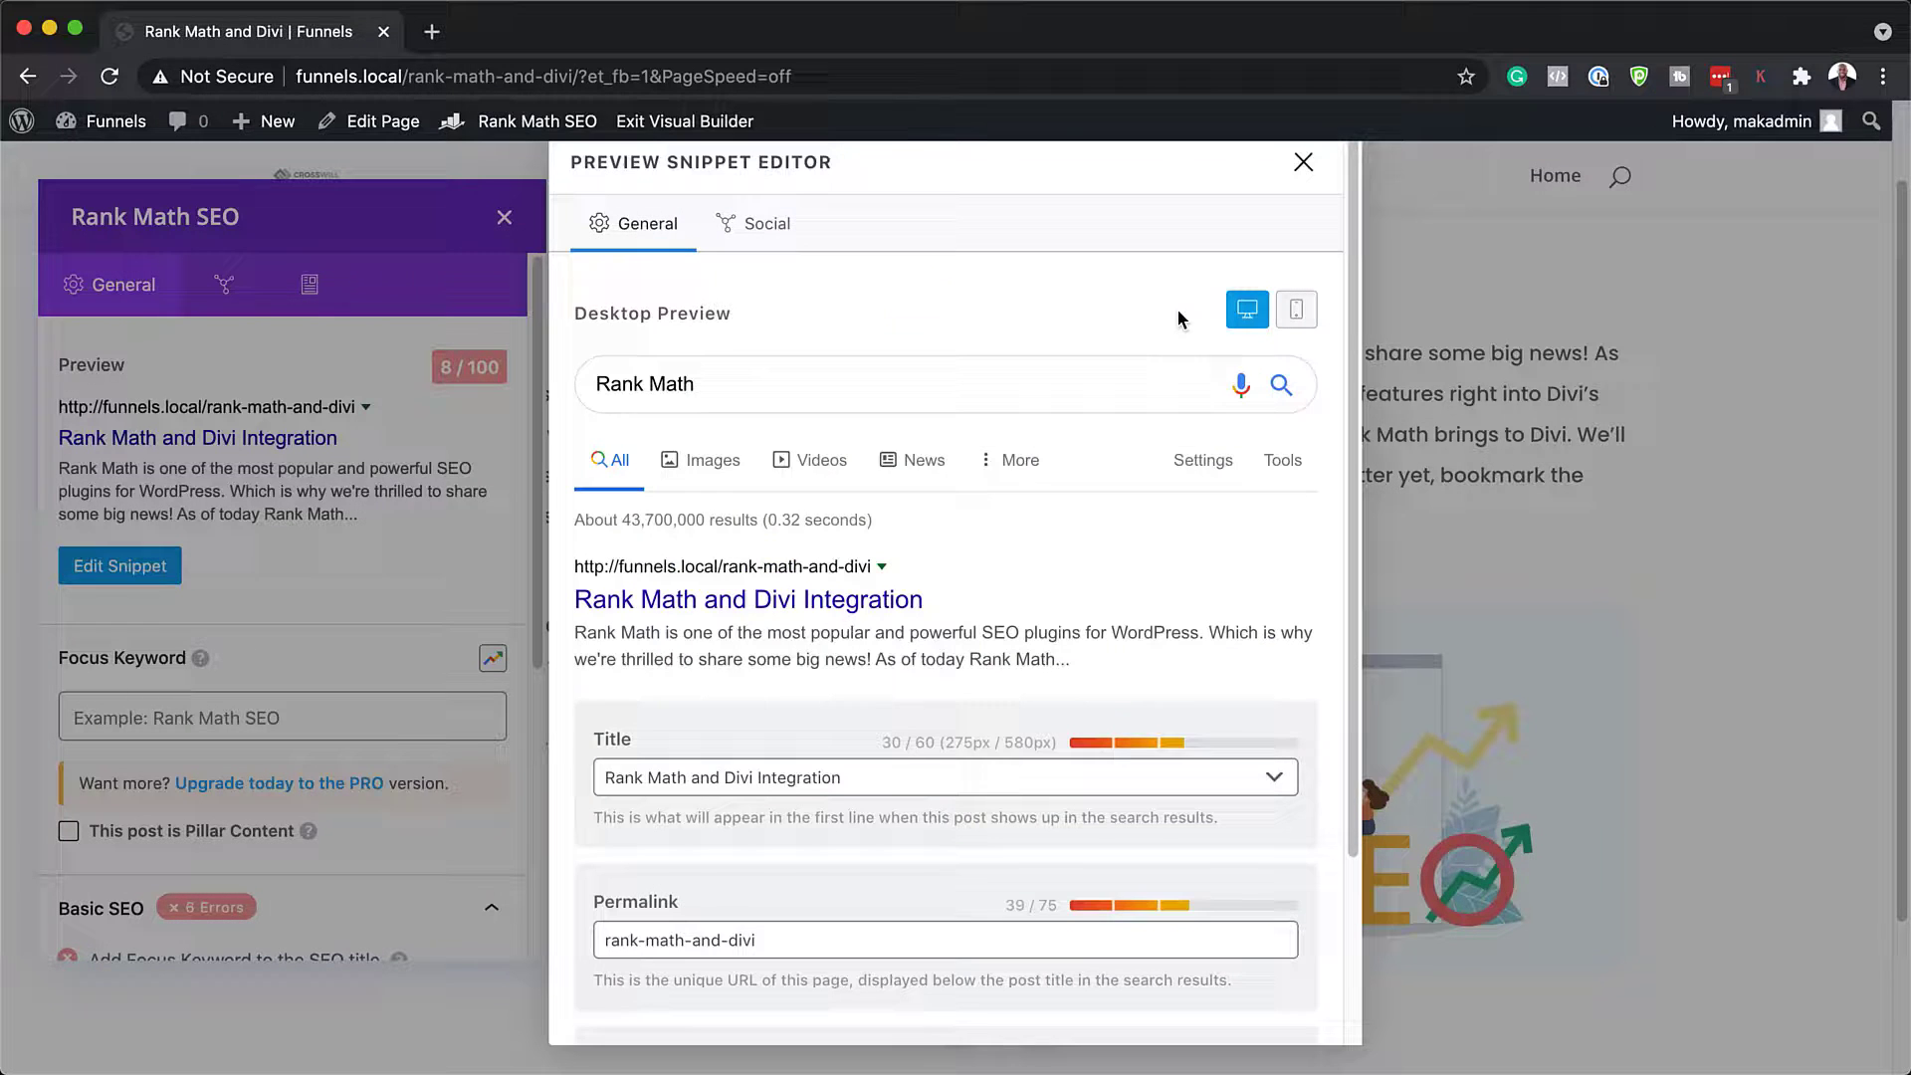
Look over the snippet's title, permalink and description fields in the desktop preview and close the snippet editor.
{"action": "scroll", "coordinate": [1003, 629], "scroll_direction": "down", "scroll_amount": 3}
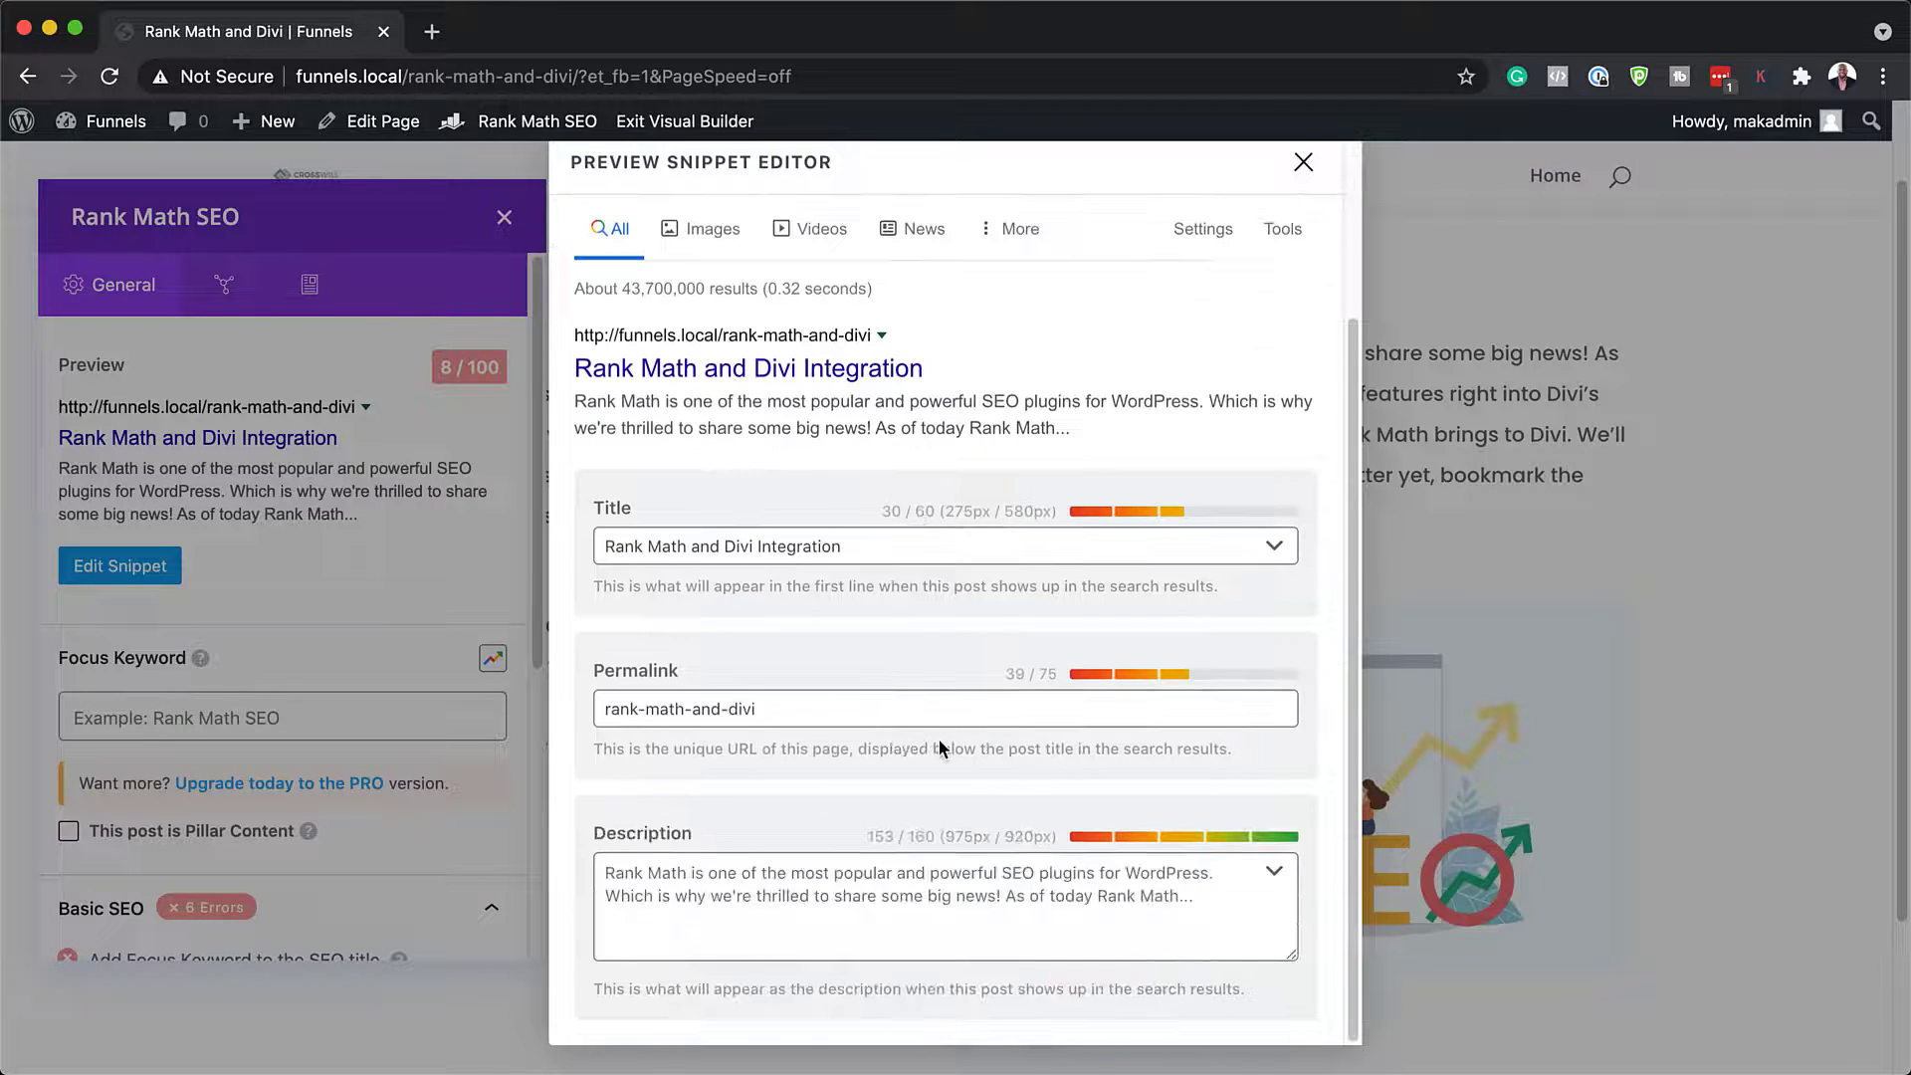
{"action": "scroll", "coordinate": [1217, 746], "scroll_direction": "up", "scroll_amount": 3}
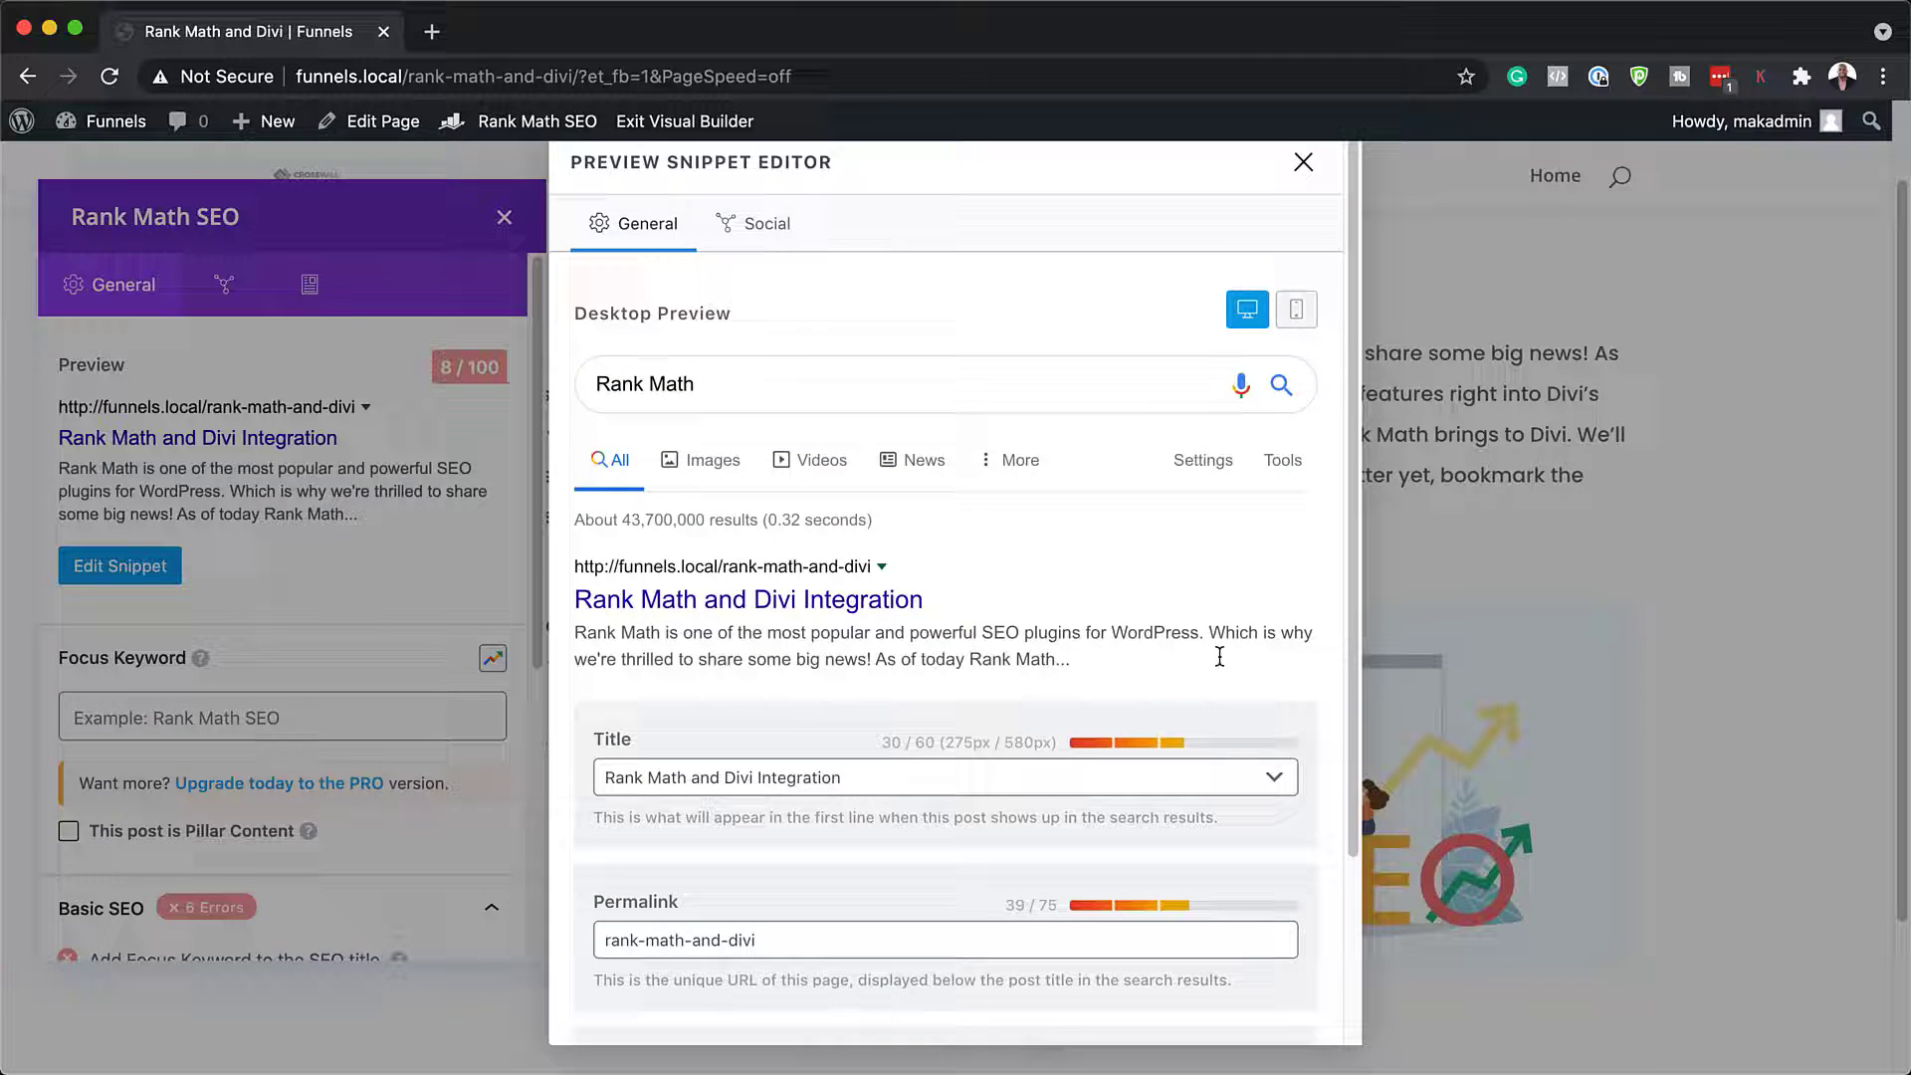
{"action": "left_click", "coordinate": [1303, 163]}
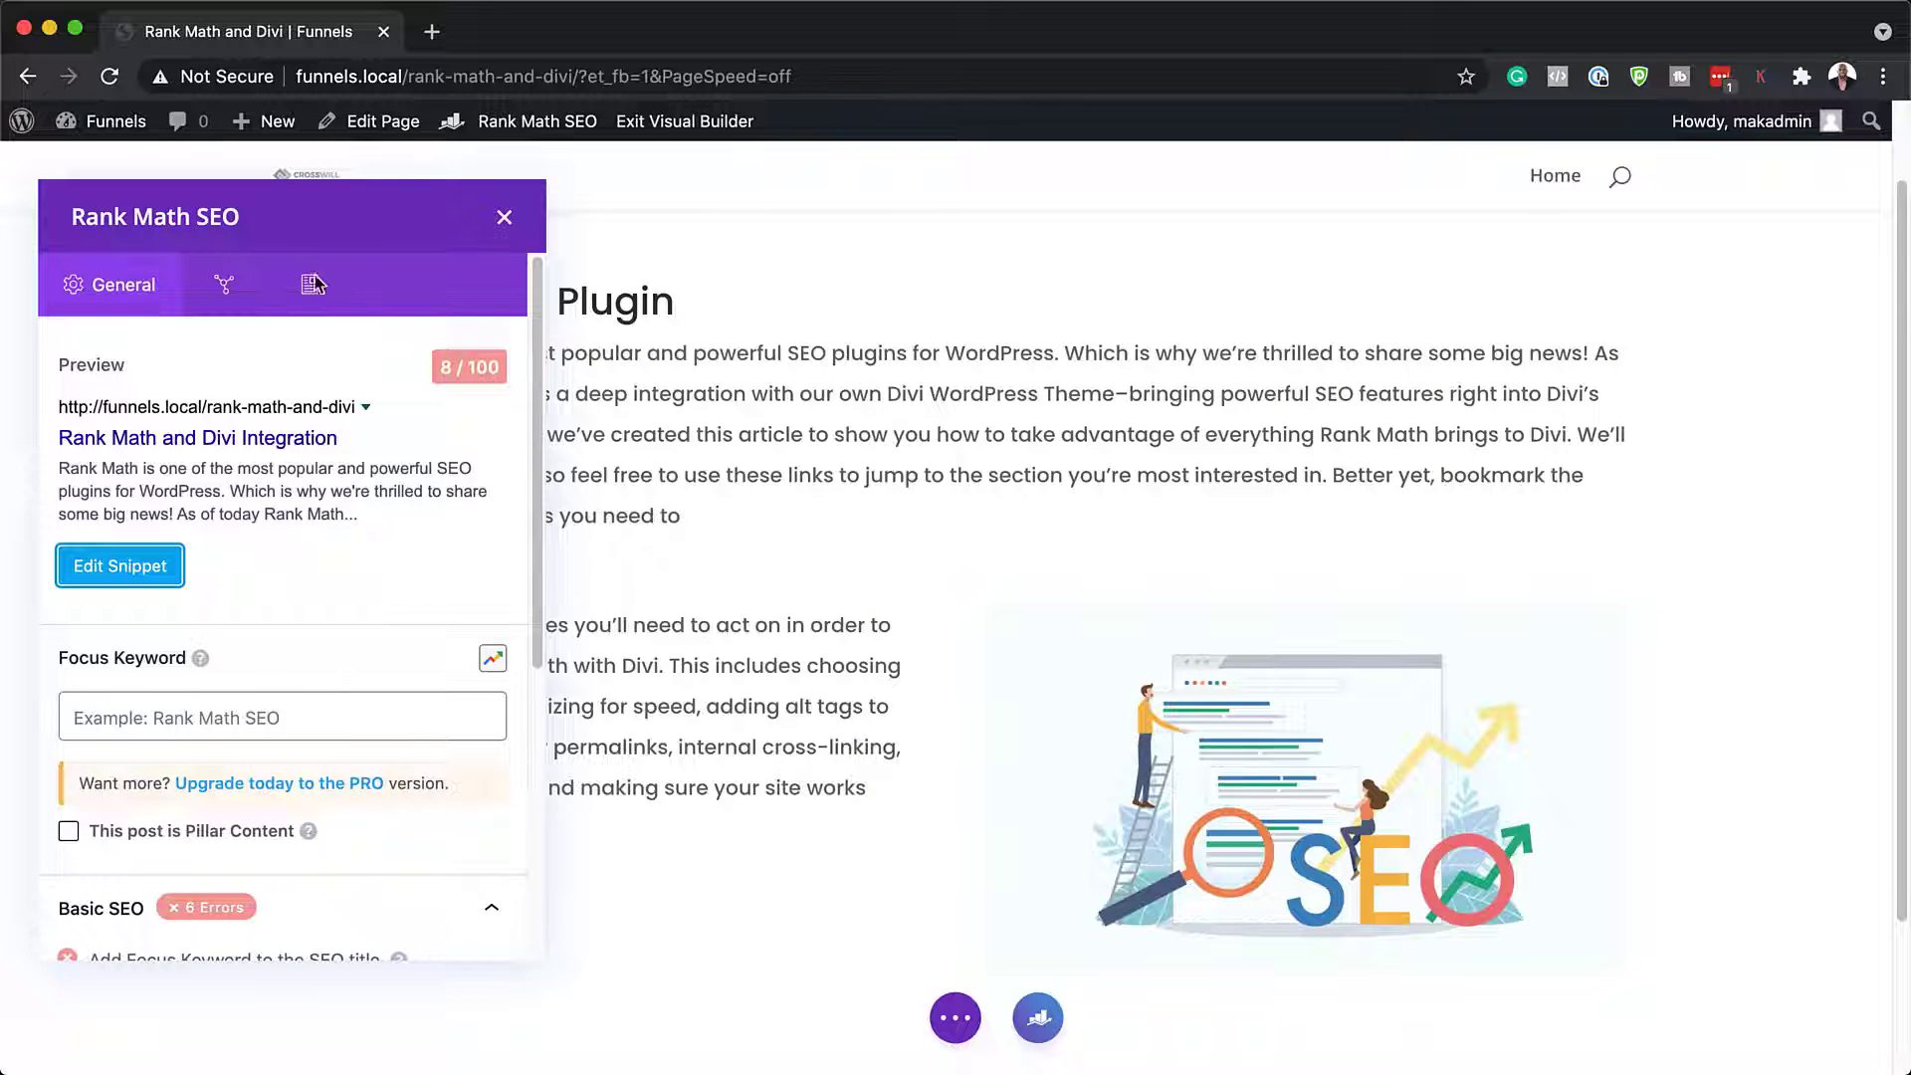
Check the page's Basic SEO recommendations and add "Rank Math and Divi" as the focus keyword.
{"action": "scroll", "coordinate": [199, 398], "scroll_direction": "down", "scroll_amount": 4}
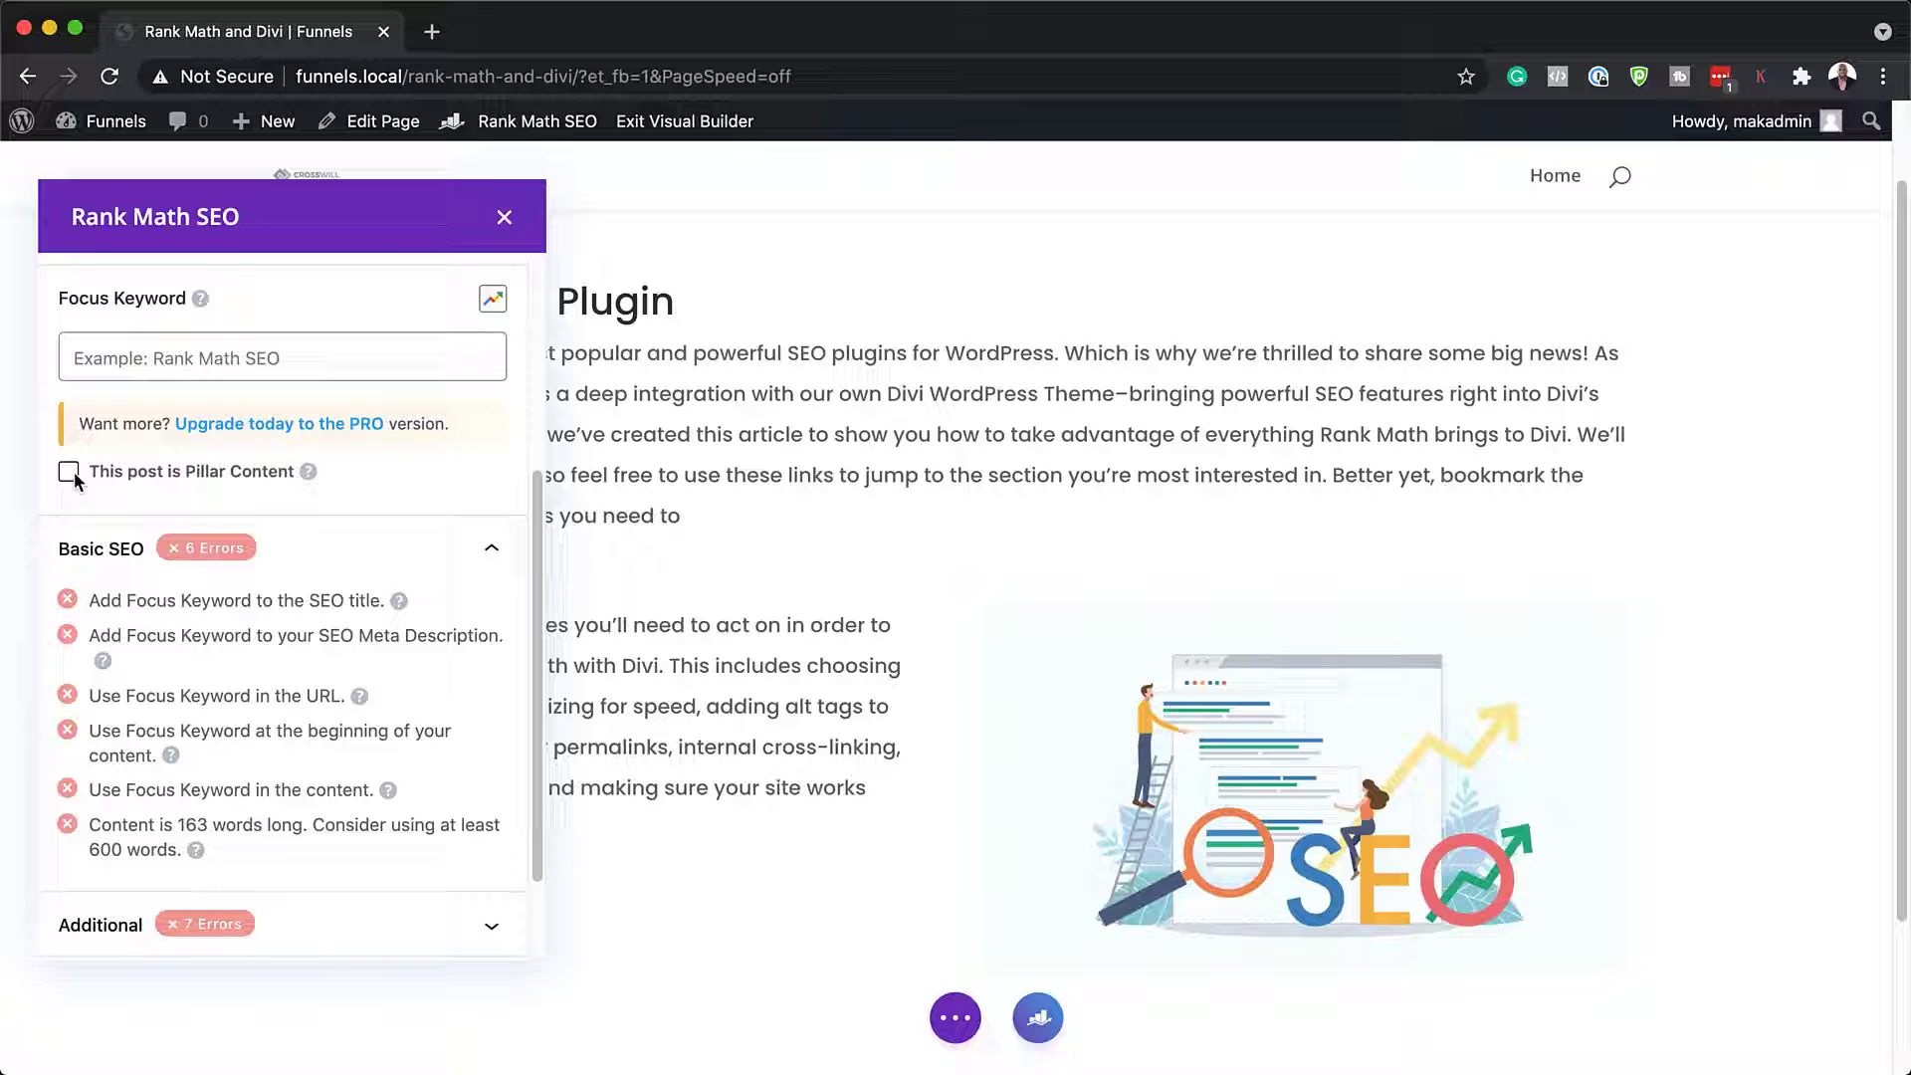
{"action": "scroll", "coordinate": [413, 572], "scroll_direction": "down", "scroll_amount": 2}
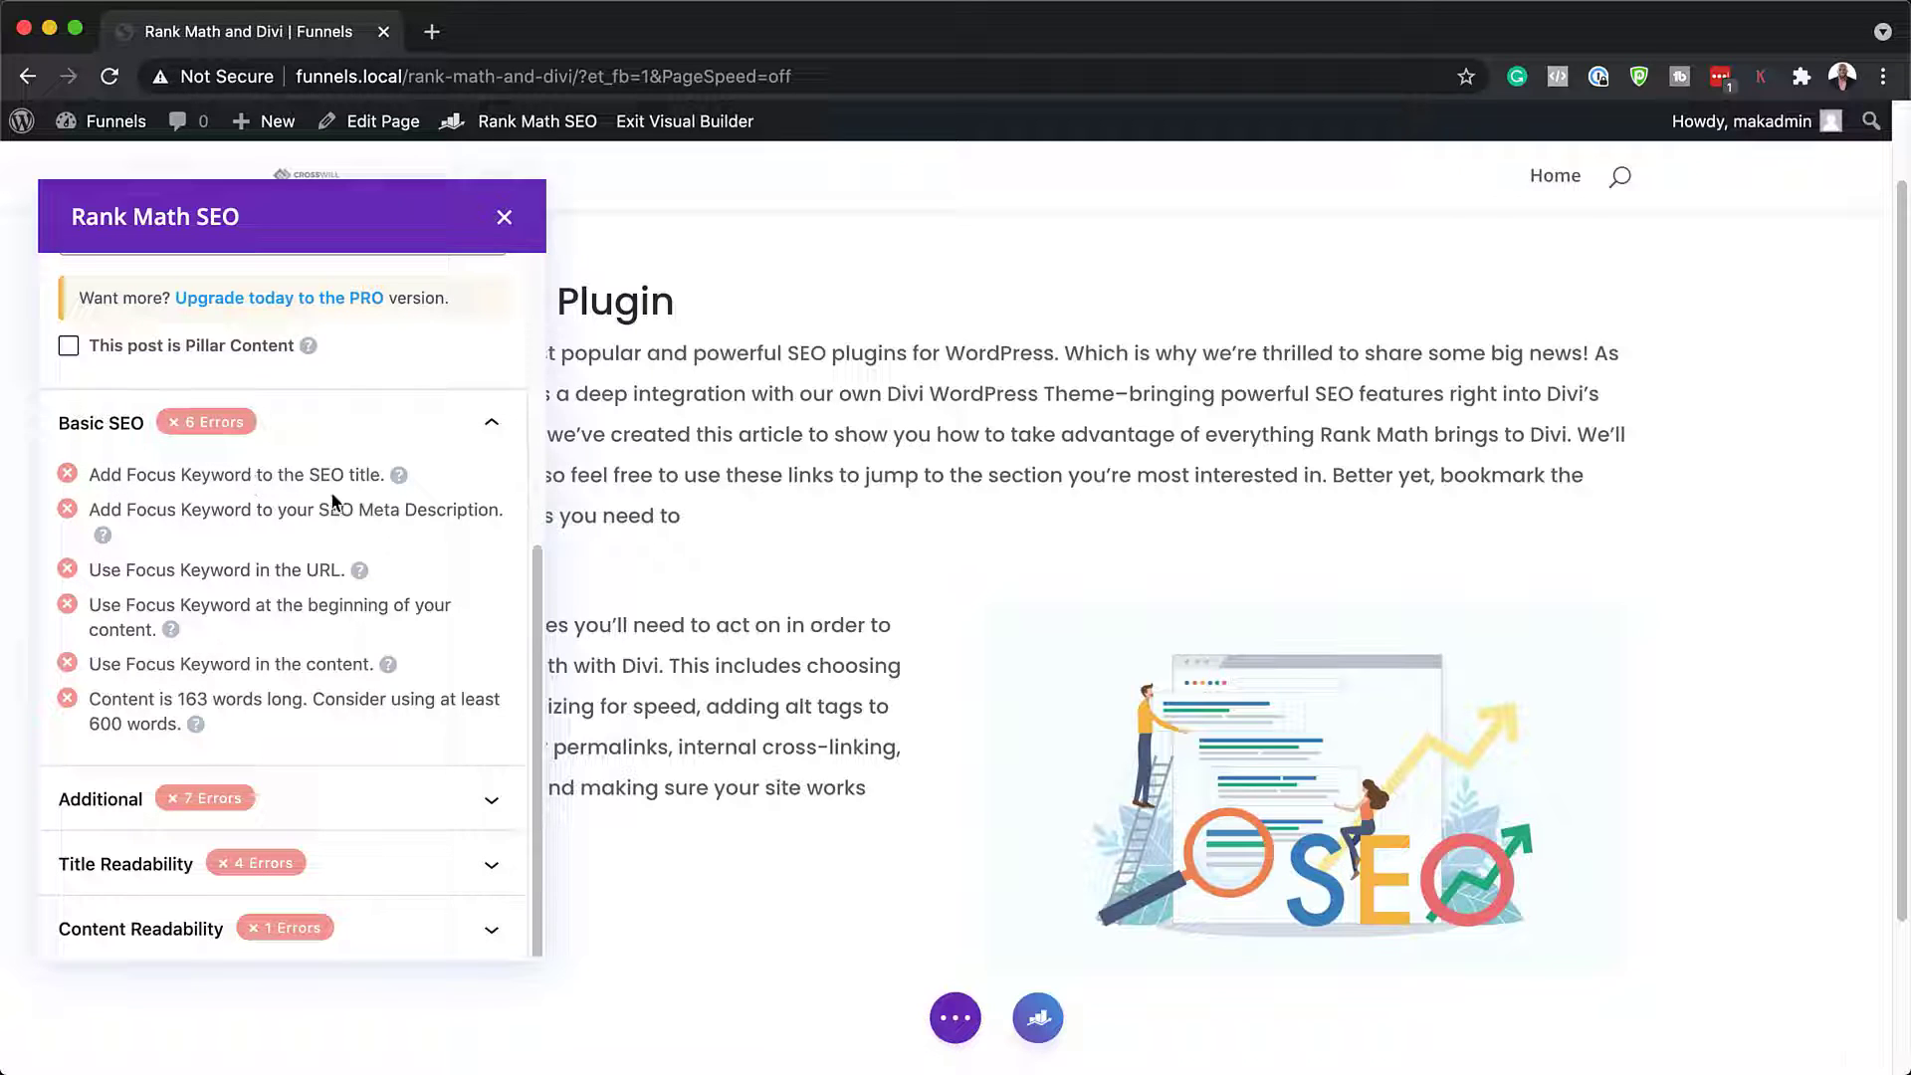
{"action": "scroll", "coordinate": [448, 524], "scroll_direction": "up", "scroll_amount": 5}
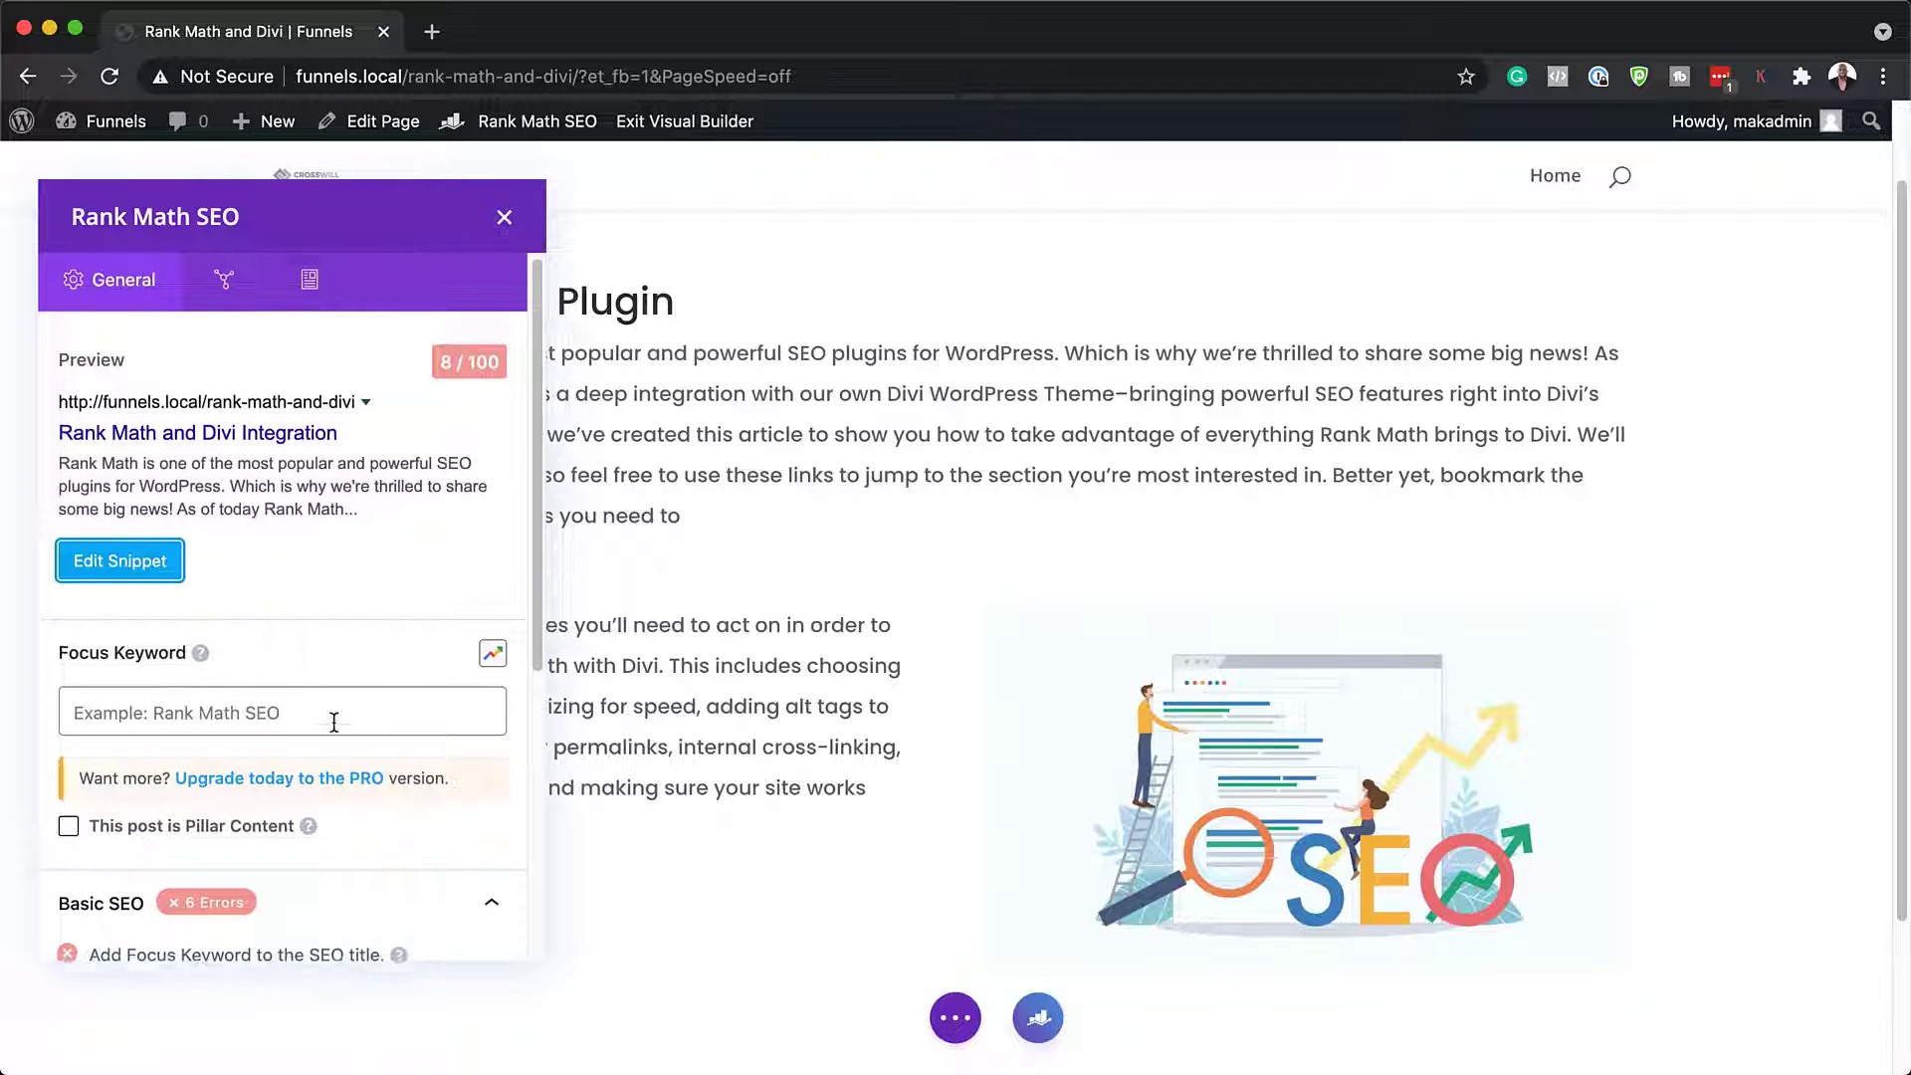
{"action": "scroll", "coordinate": [333, 724], "scroll_direction": "down", "scroll_amount": 1}
{"action": "left_click", "coordinate": [354, 669]}
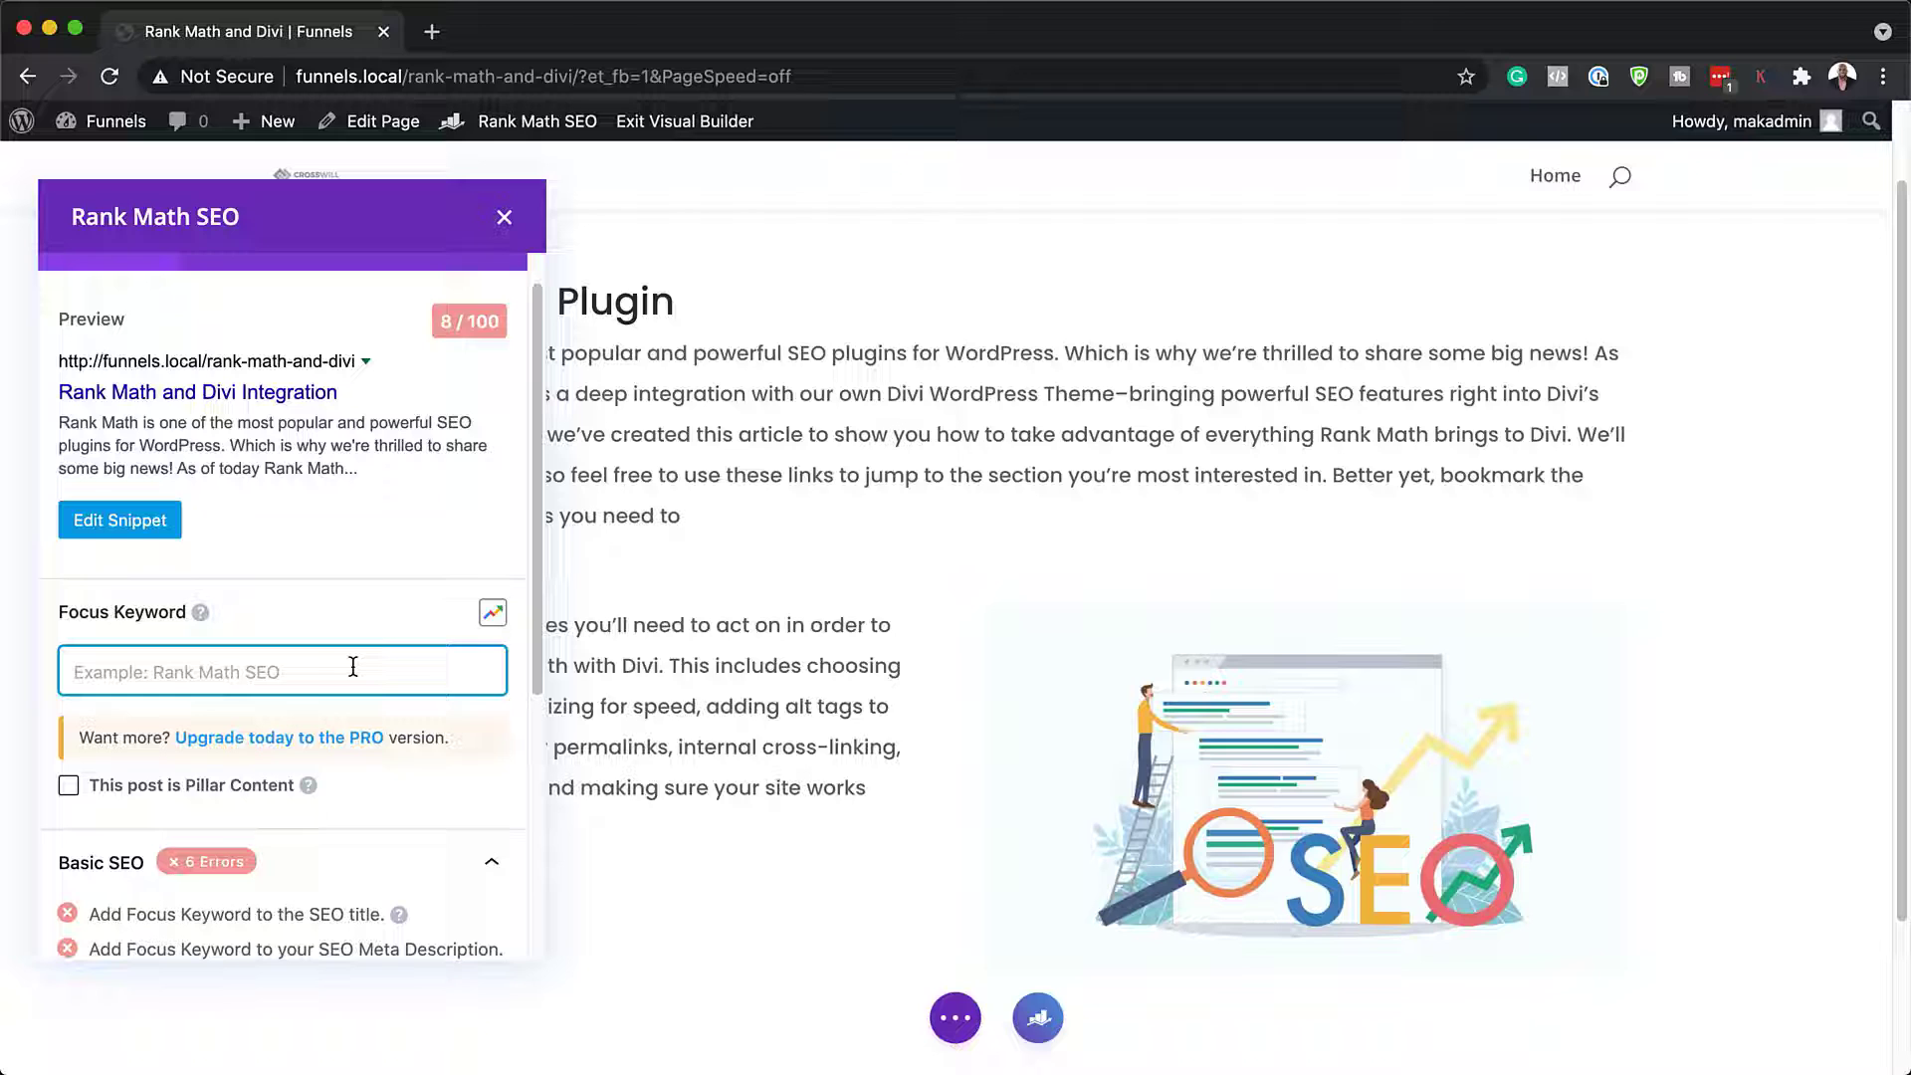
{"action": "type", "text": "Rank Math and Divi"}
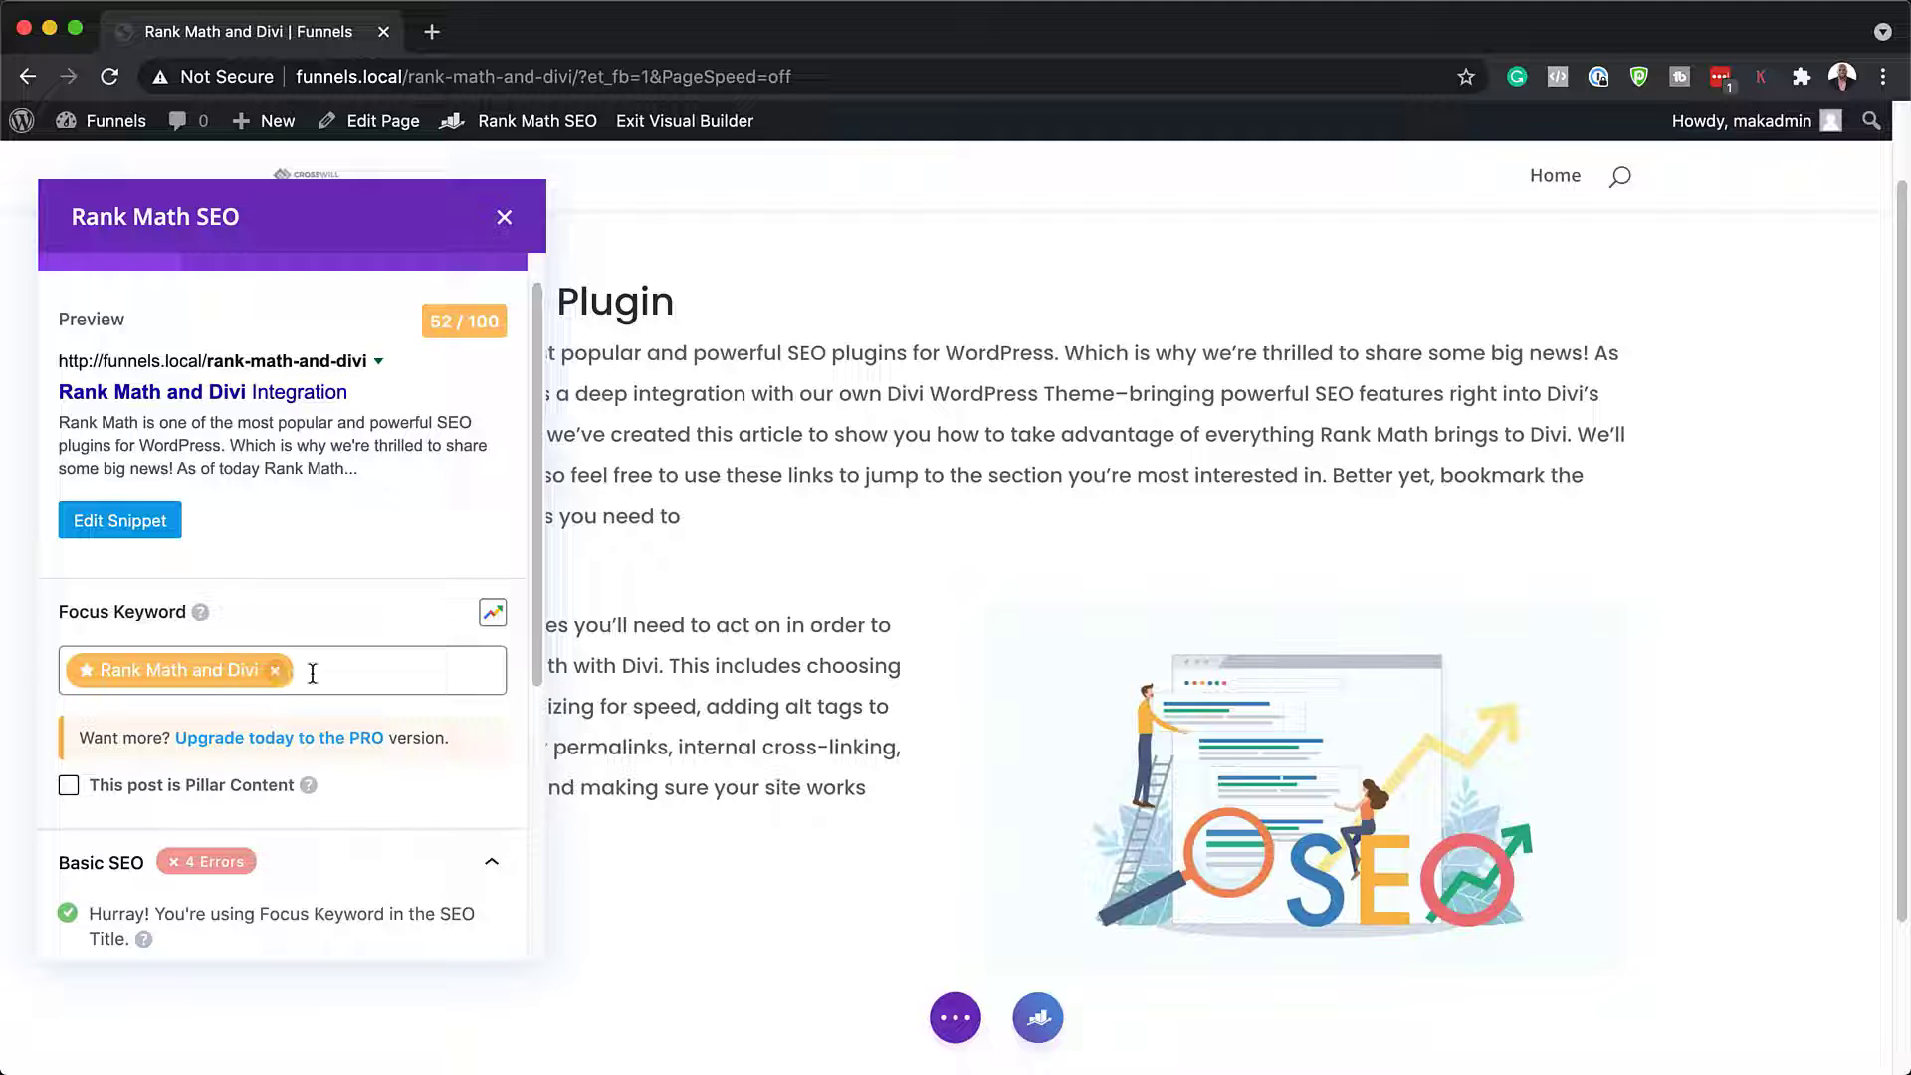
Replace the snippet's description with the page's "There are a few best practices" paragraph, preceded by "Rank Math and Divi.", and close the editor.
{"action": "scroll", "coordinate": [348, 817], "scroll_direction": "down", "scroll_amount": 2}
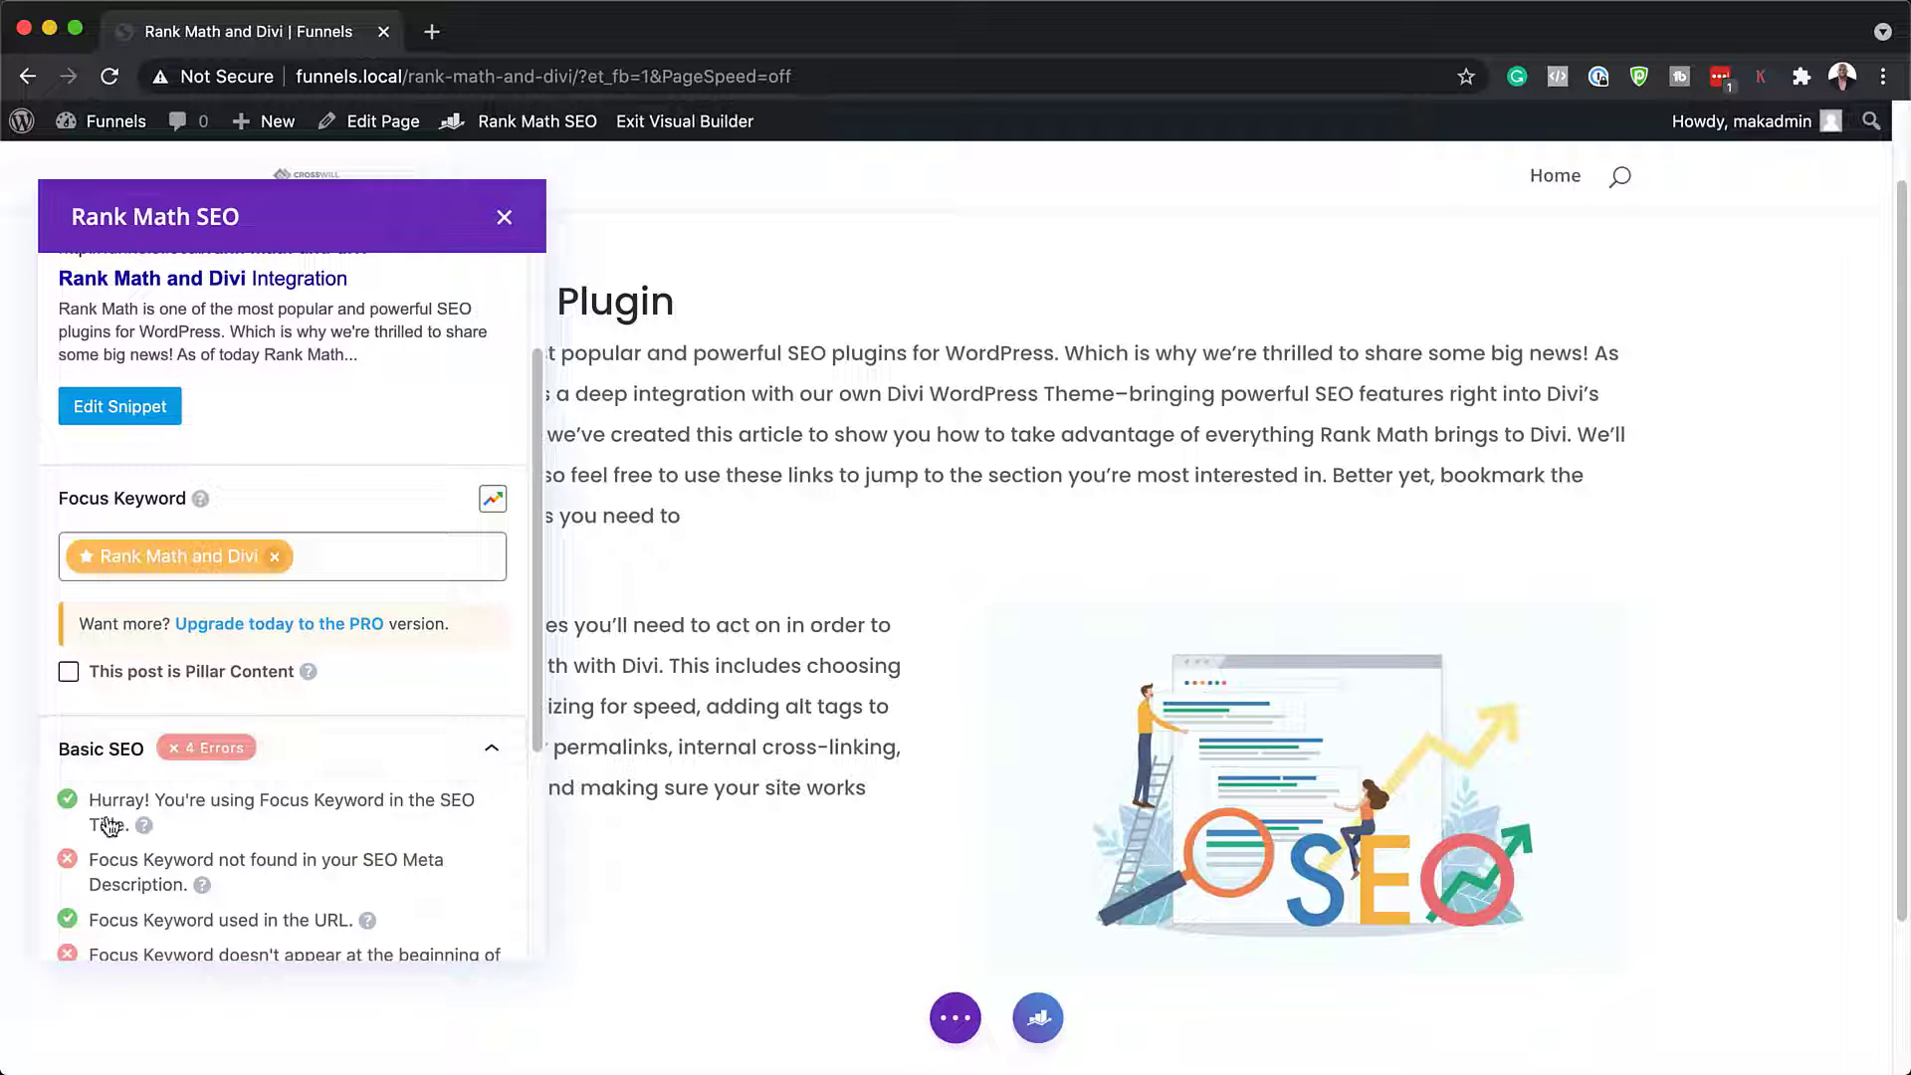
{"action": "scroll", "coordinate": [308, 813], "scroll_direction": "down", "scroll_amount": 1}
{"action": "scroll", "coordinate": [308, 814], "scroll_direction": "down", "scroll_amount": 1}
{"action": "scroll", "coordinate": [337, 798], "scroll_direction": "down", "scroll_amount": 1}
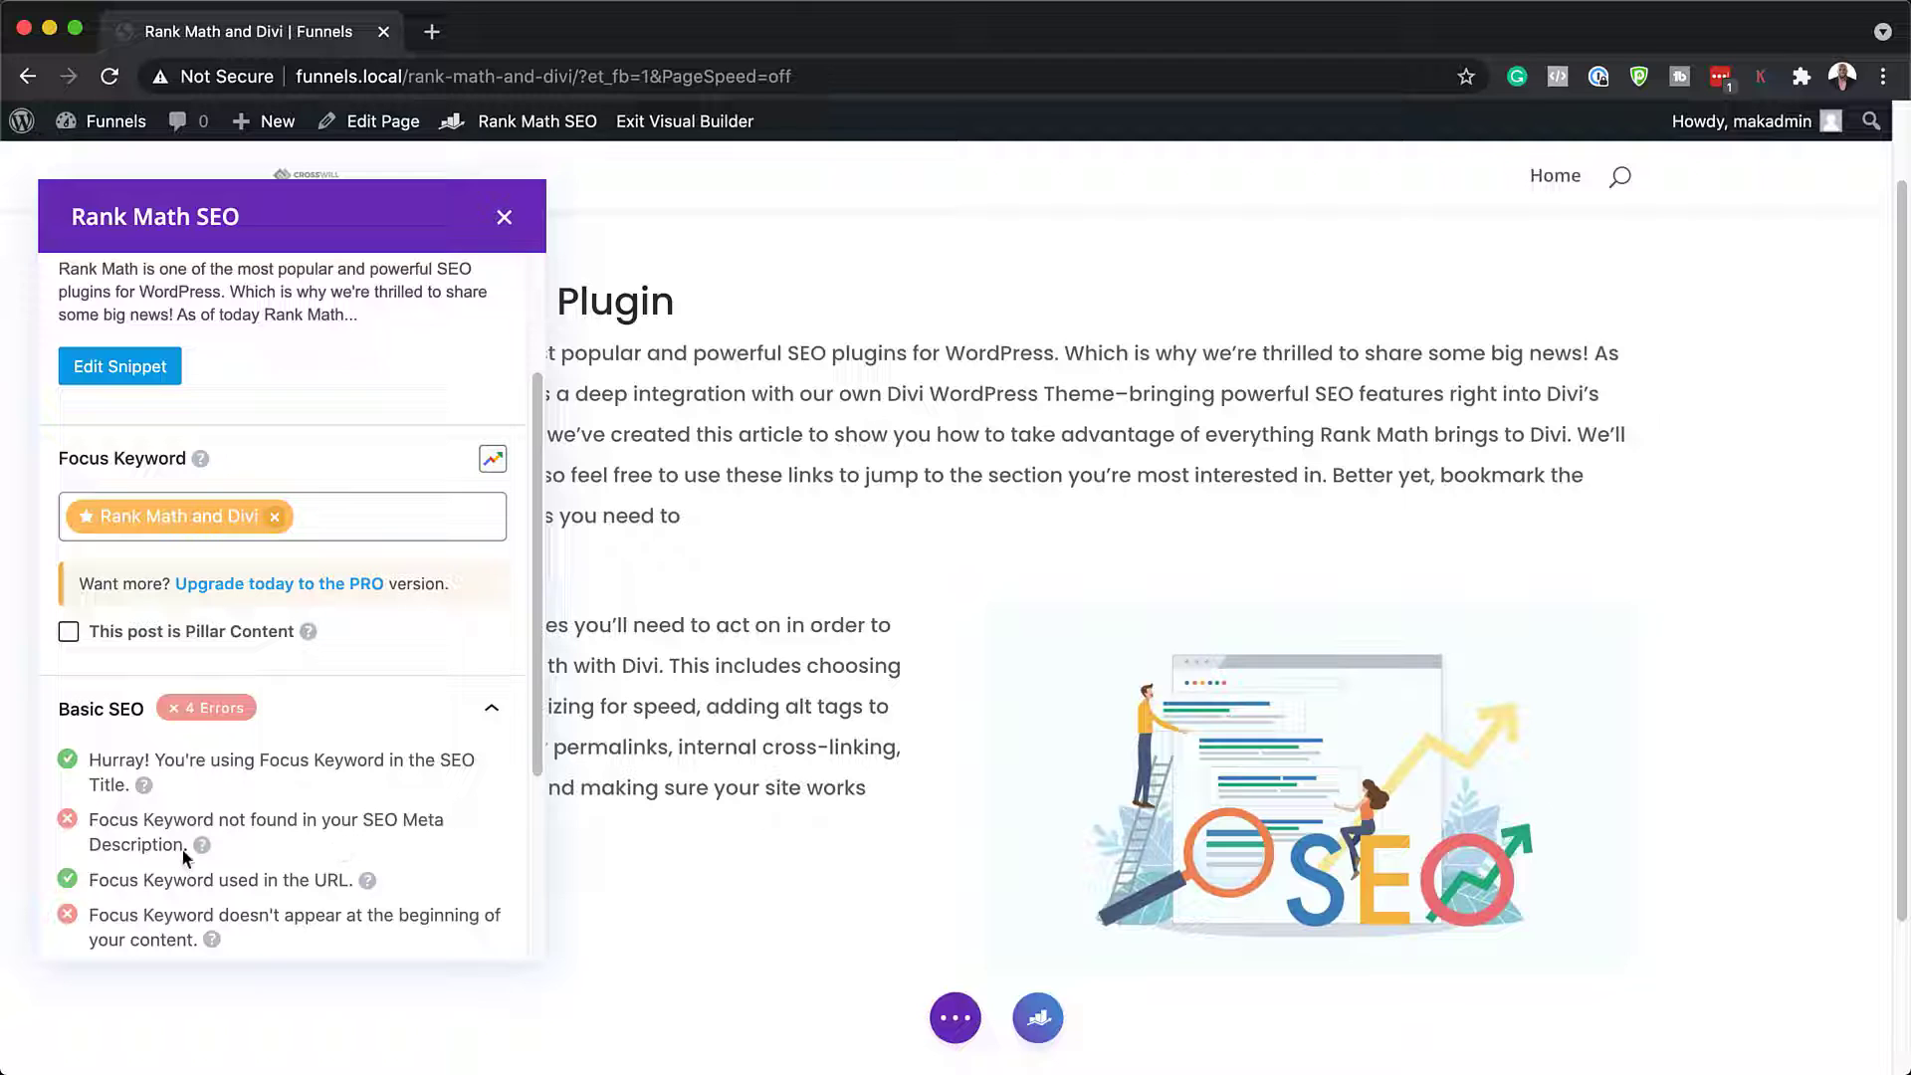
{"action": "scroll", "coordinate": [375, 783], "scroll_direction": "up", "scroll_amount": 3}
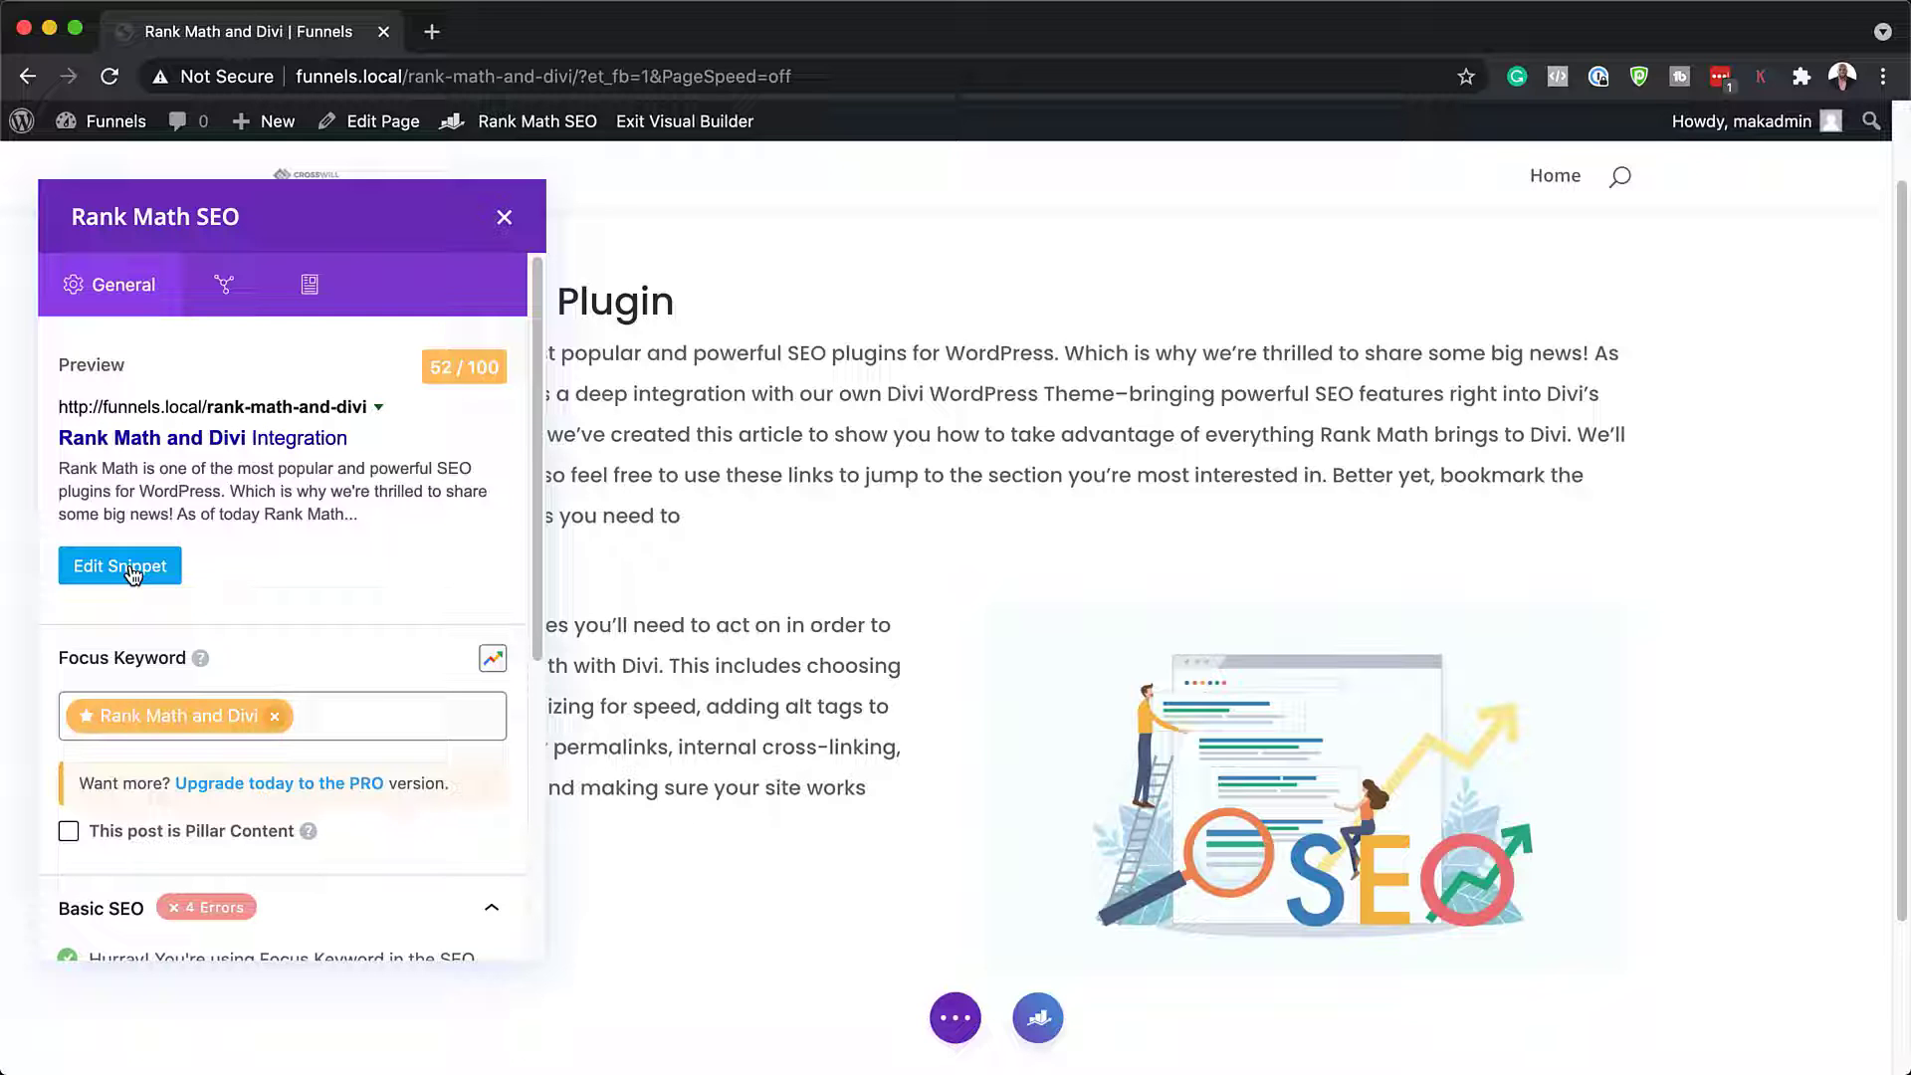
{"action": "left_click", "coordinate": [132, 574]}
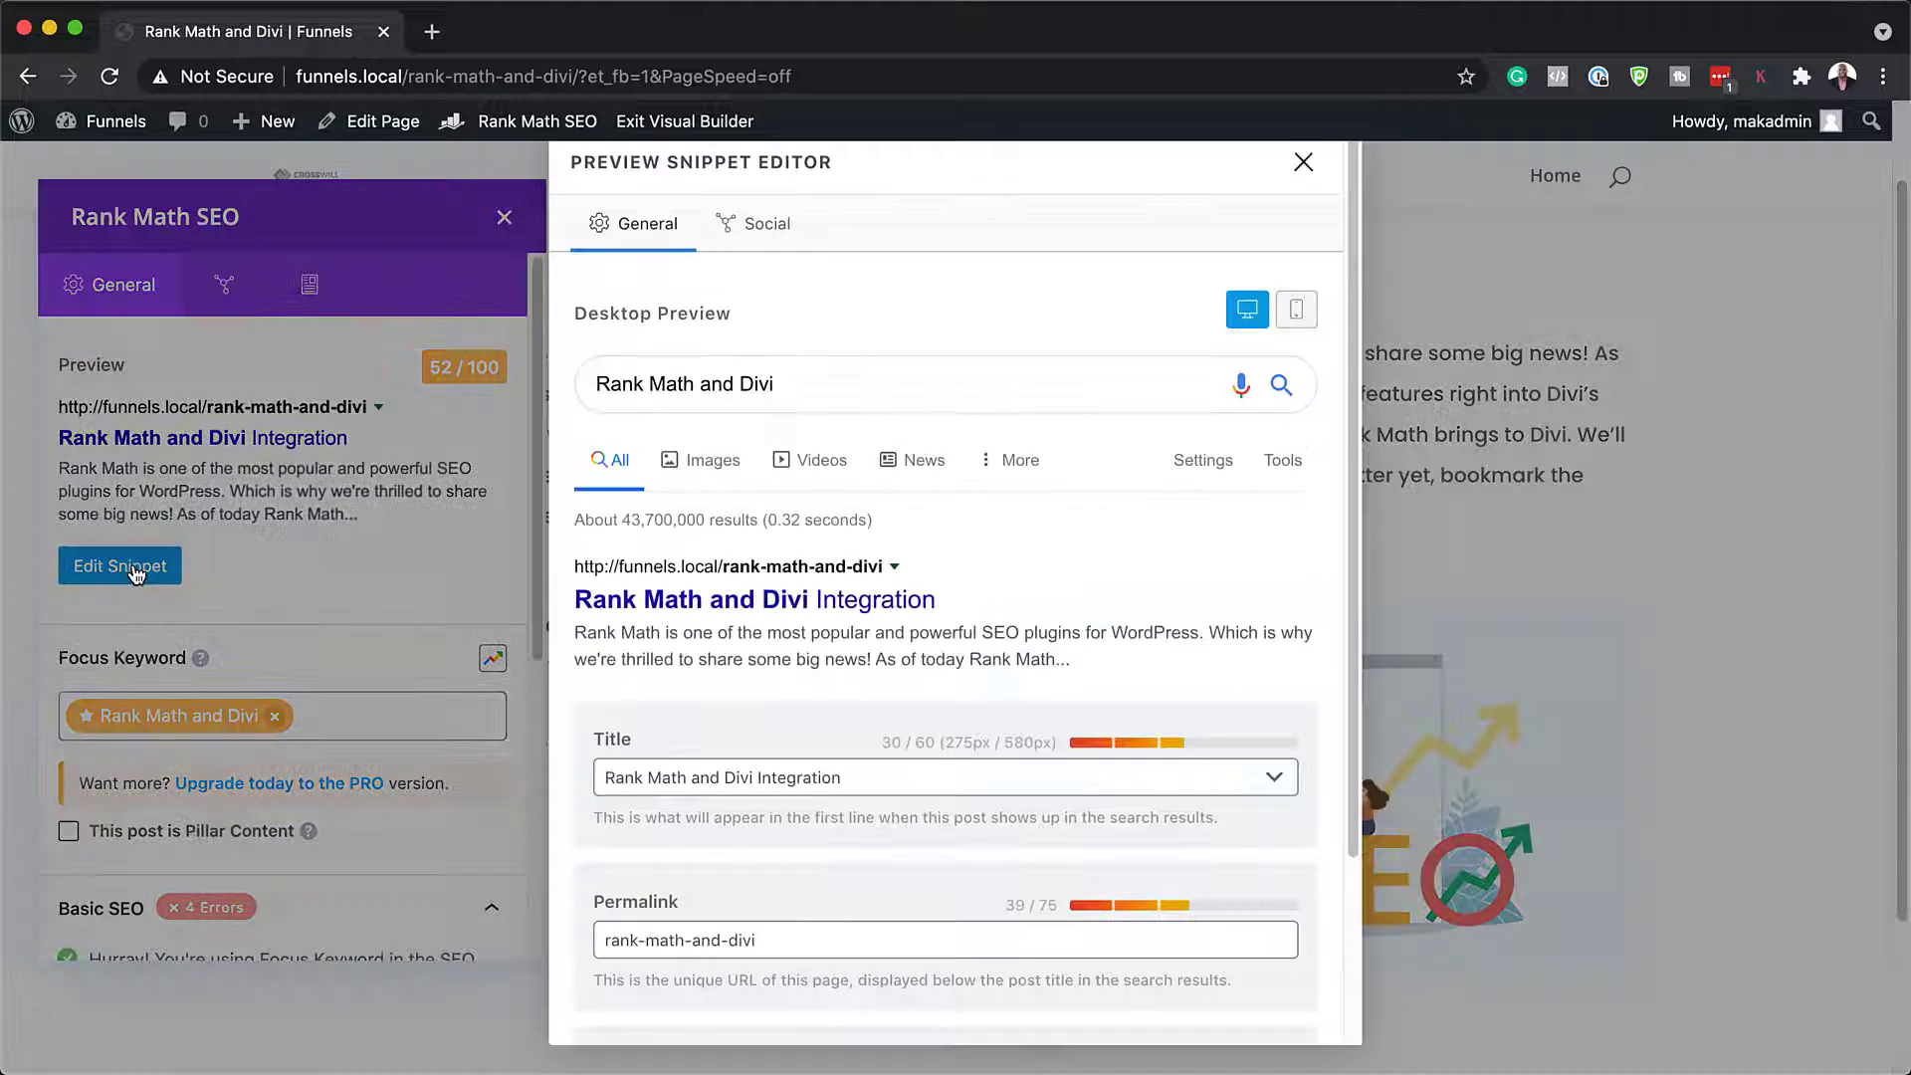
{"action": "type", "text": "Rank Math and Divi. There are a few best practices you'll need to act on in order"}
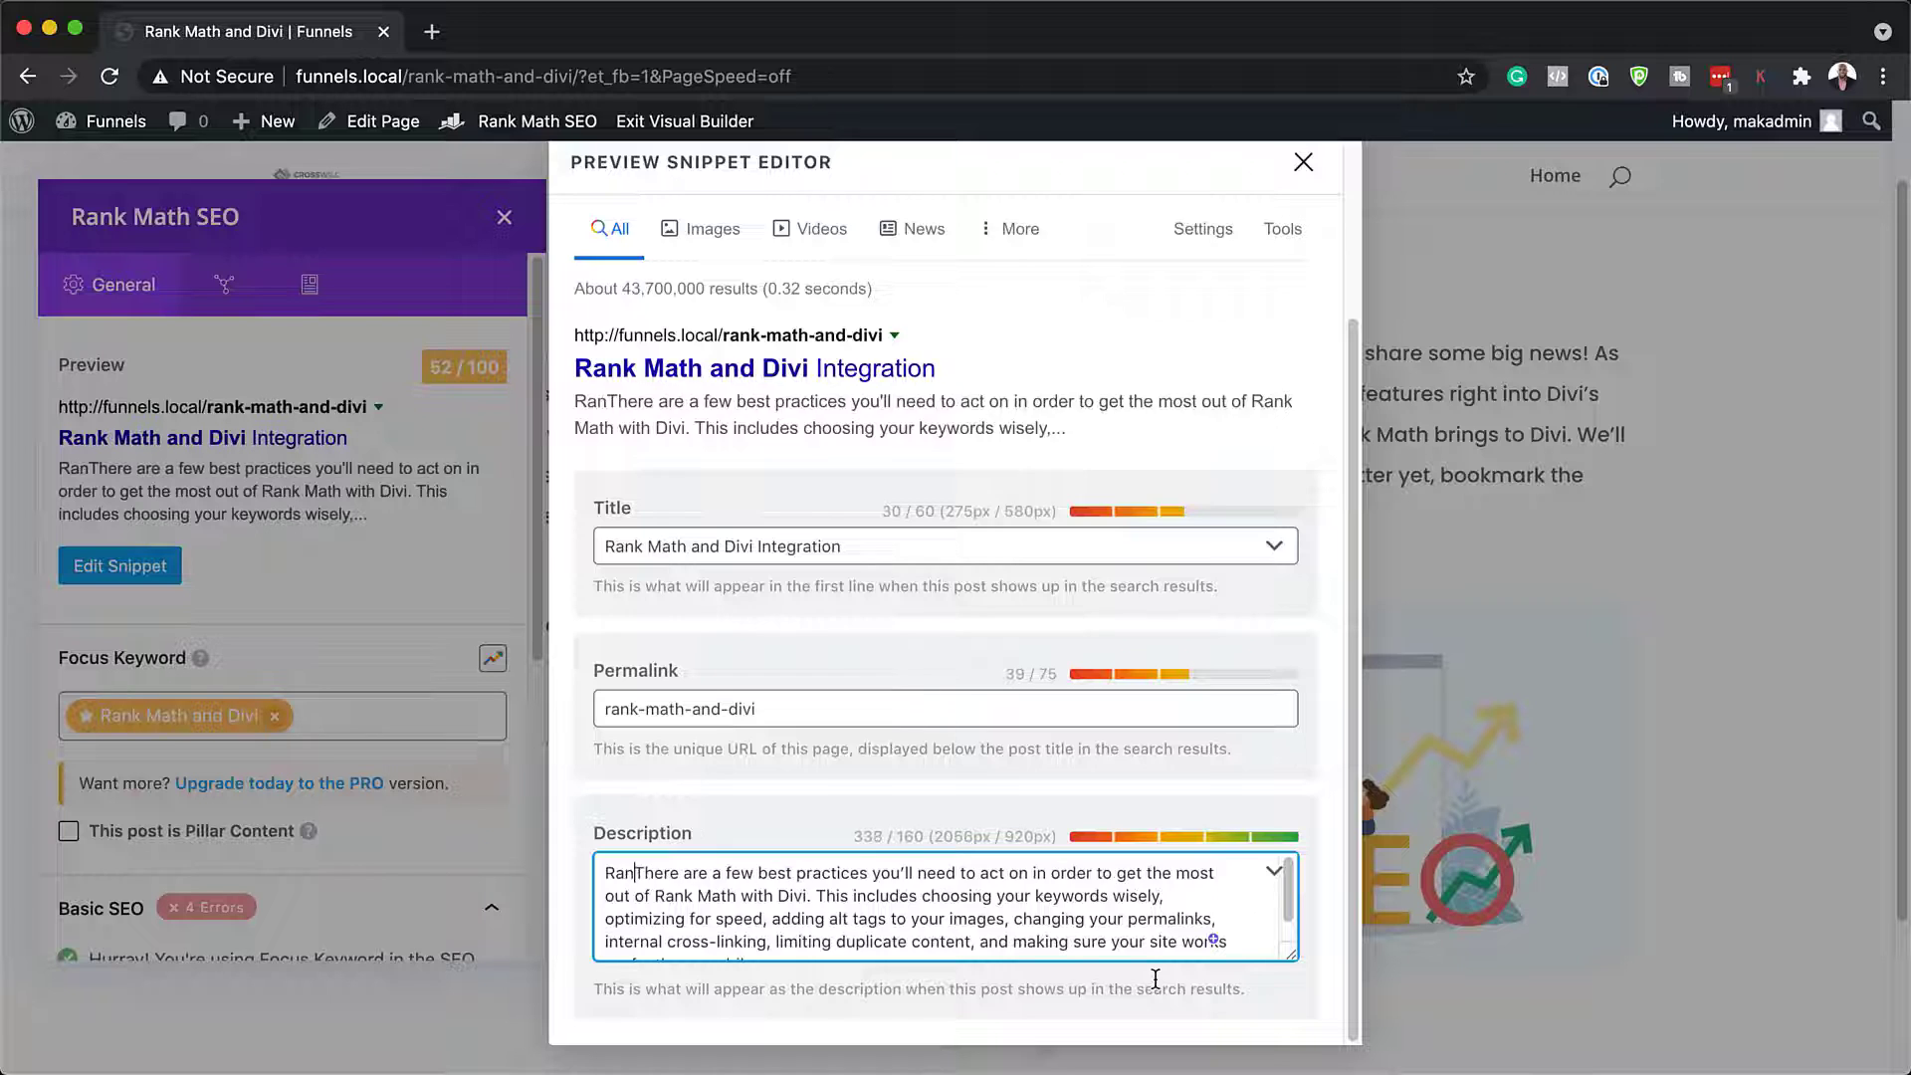
{"action": "left_click", "coordinate": [1304, 162]}
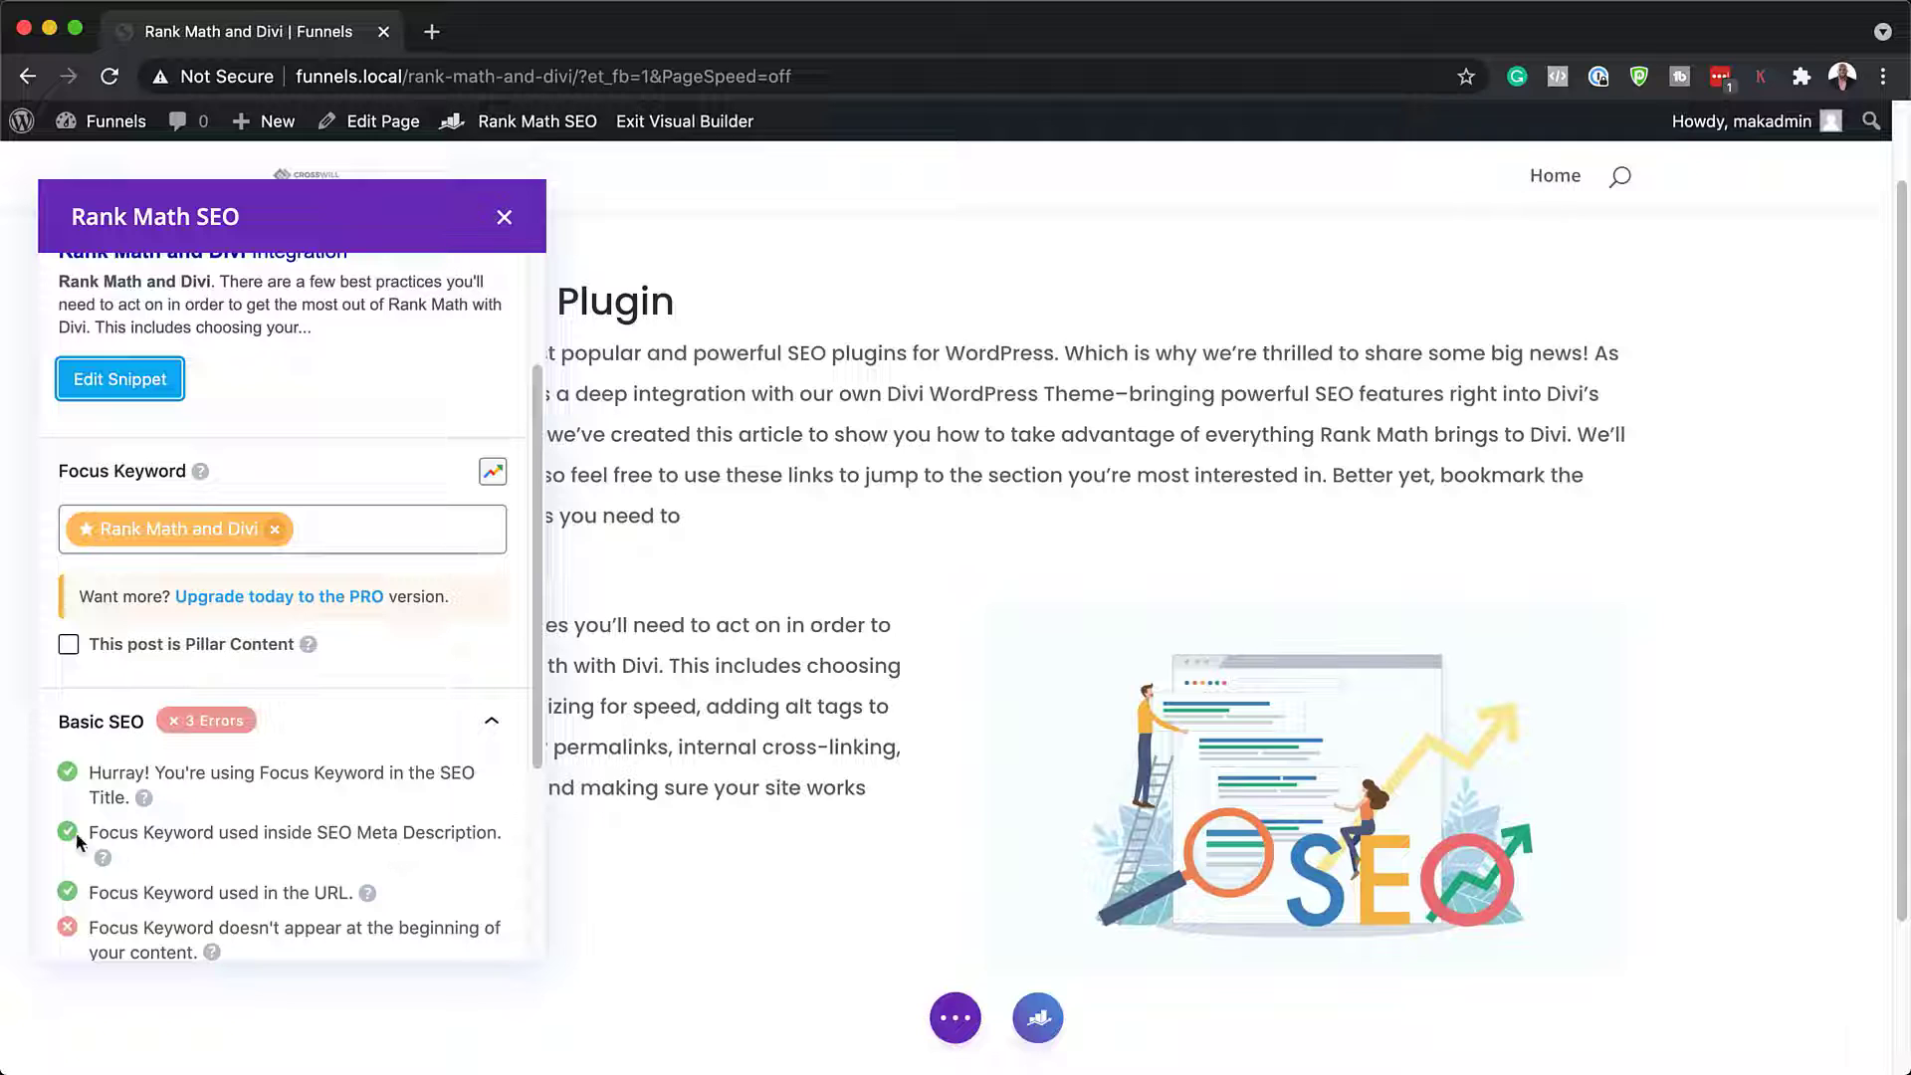
Review the page's SEO score, its Basic SEO checks and the additional, title readability and content readability categories.
{"action": "scroll", "coordinate": [298, 893], "scroll_direction": "down", "scroll_amount": 3}
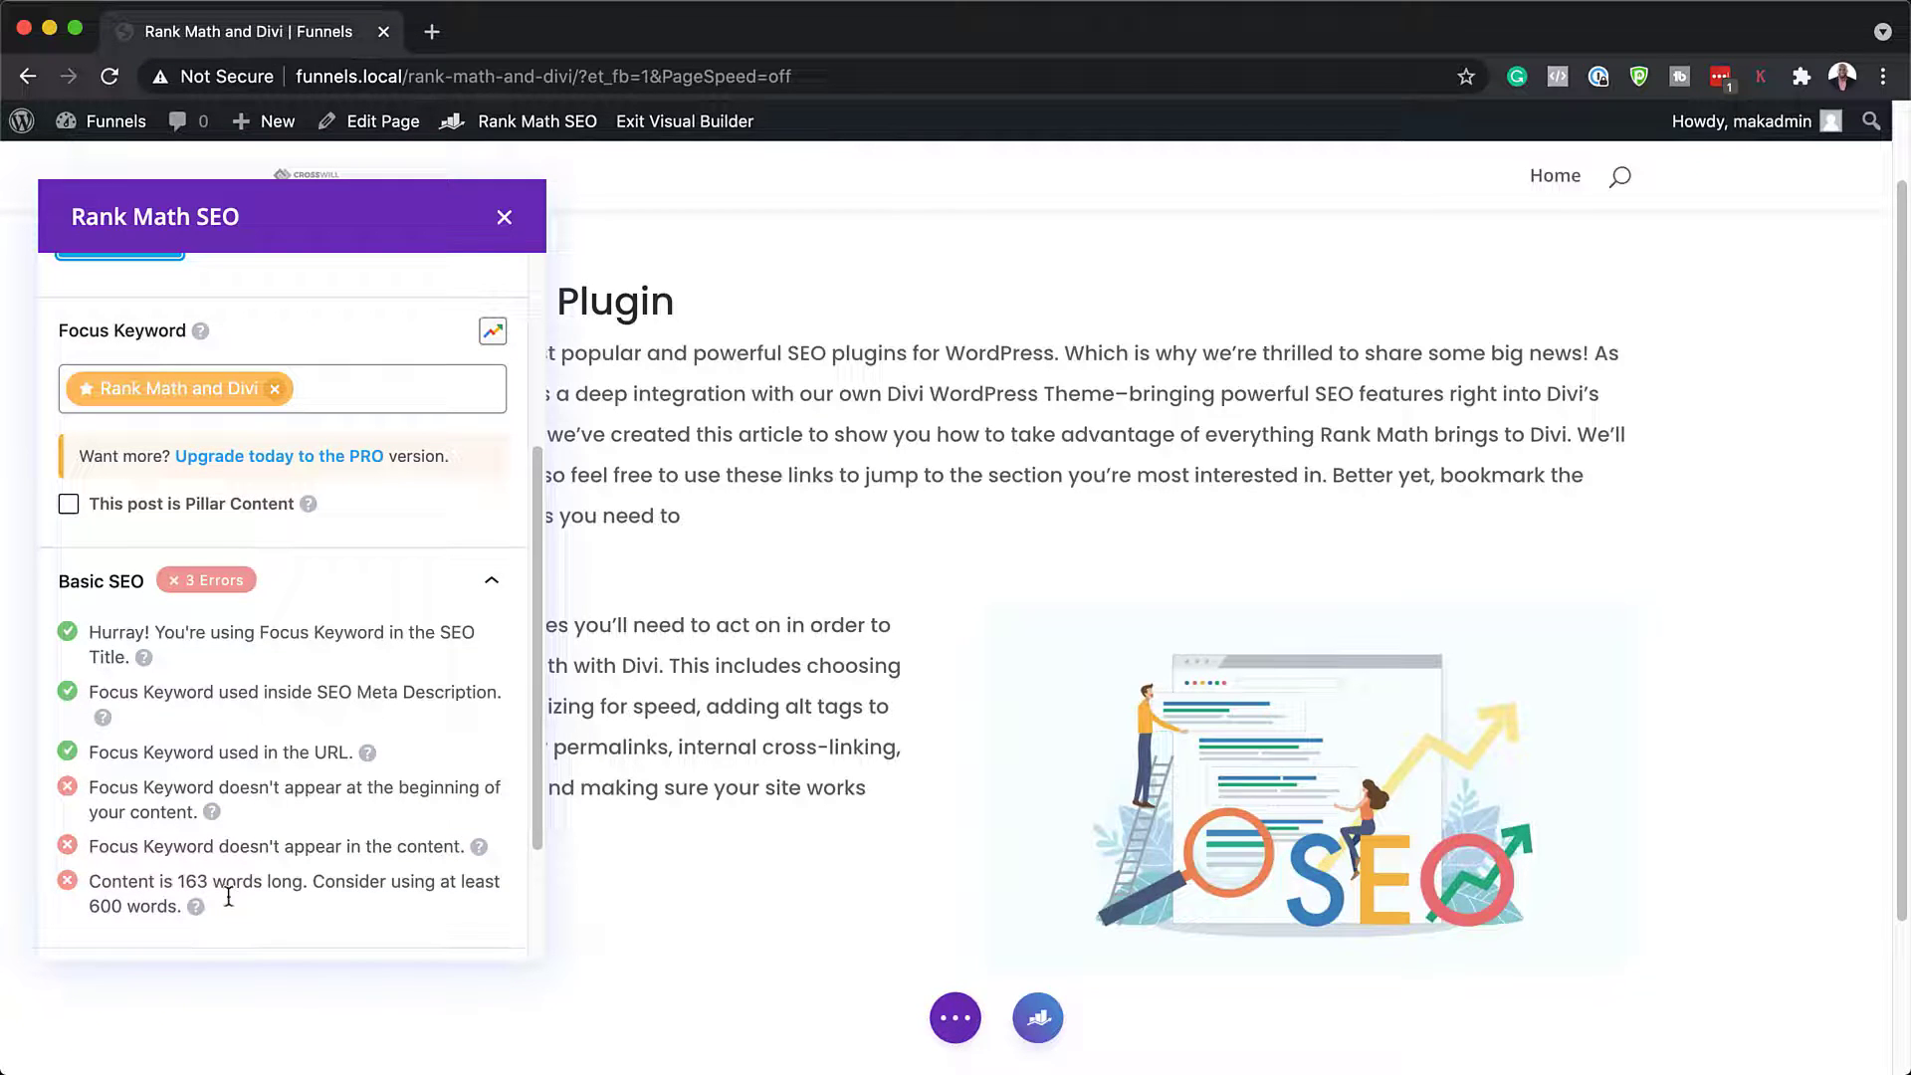
{"action": "scroll", "coordinate": [388, 889], "scroll_direction": "up", "scroll_amount": 1}
{"action": "scroll", "coordinate": [394, 887], "scroll_direction": "up", "scroll_amount": 3}
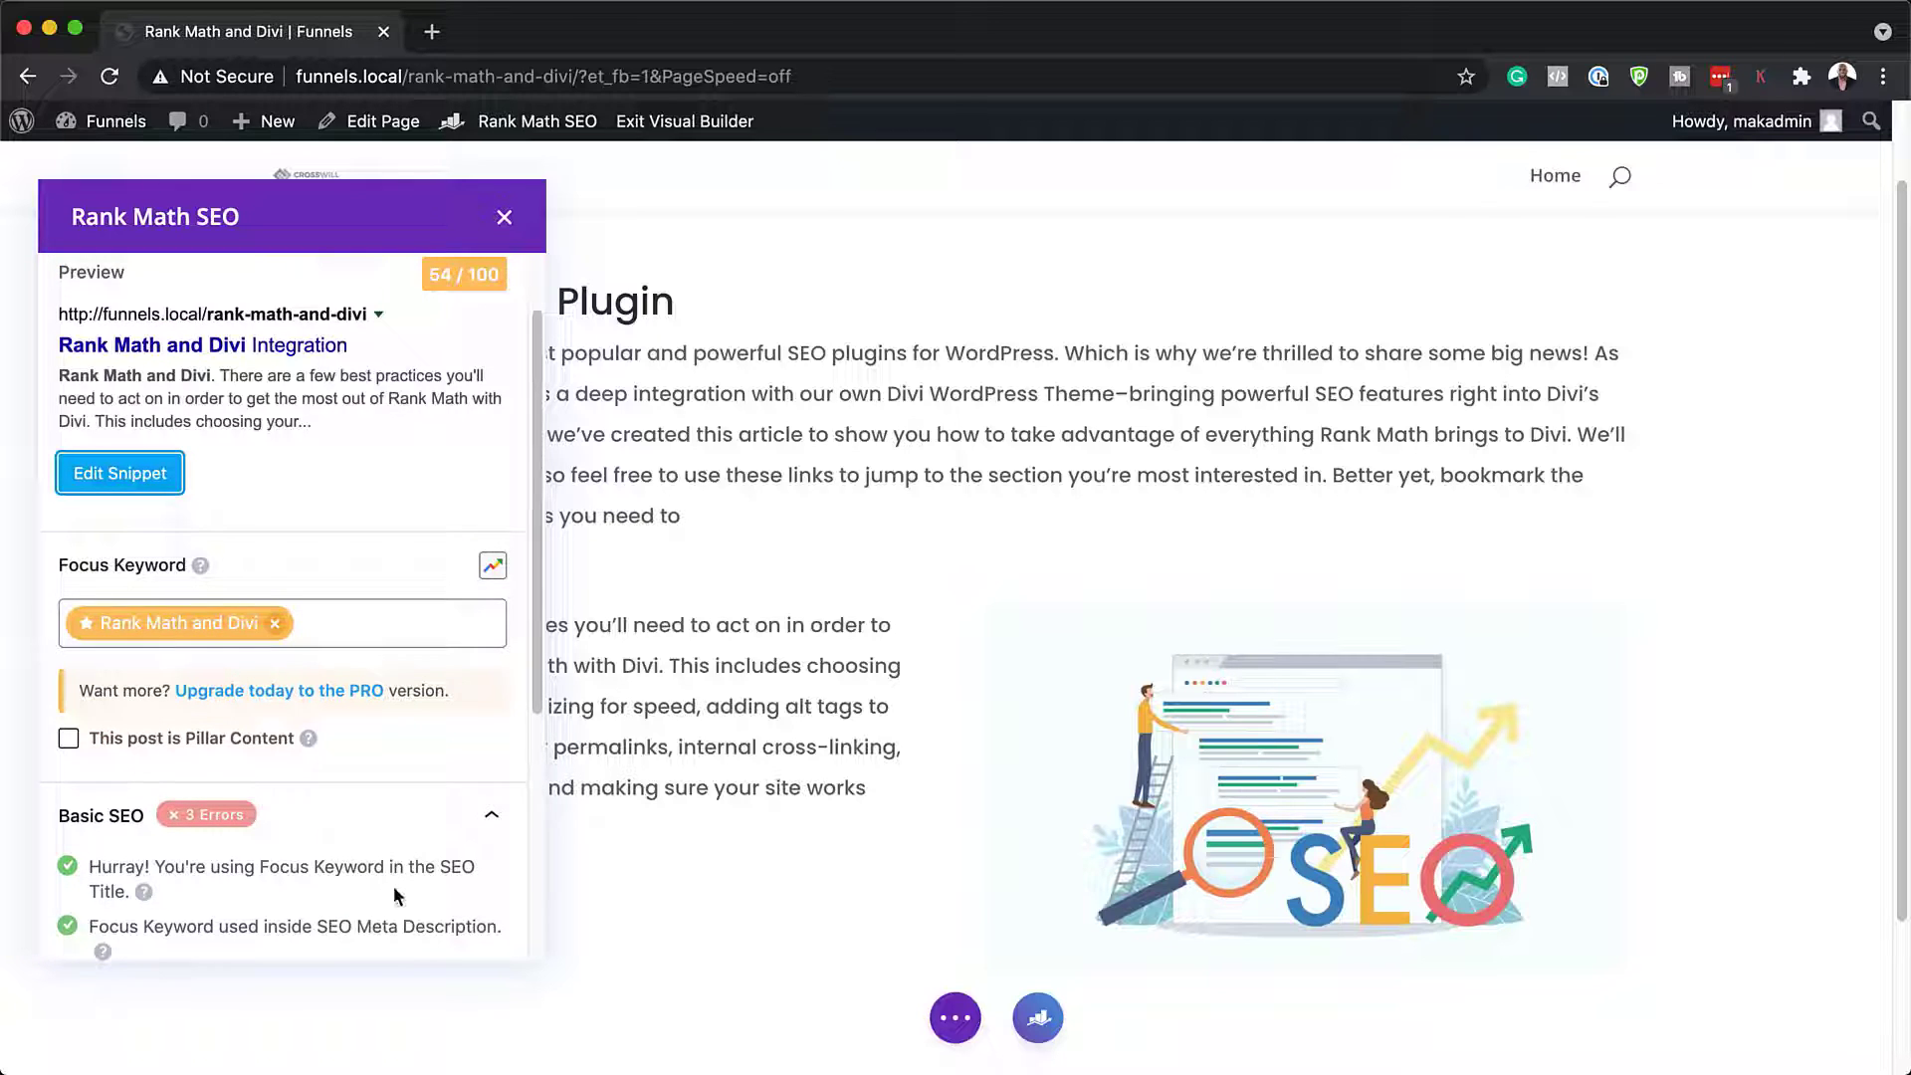
{"action": "scroll", "coordinate": [392, 886], "scroll_direction": "down", "scroll_amount": 4}
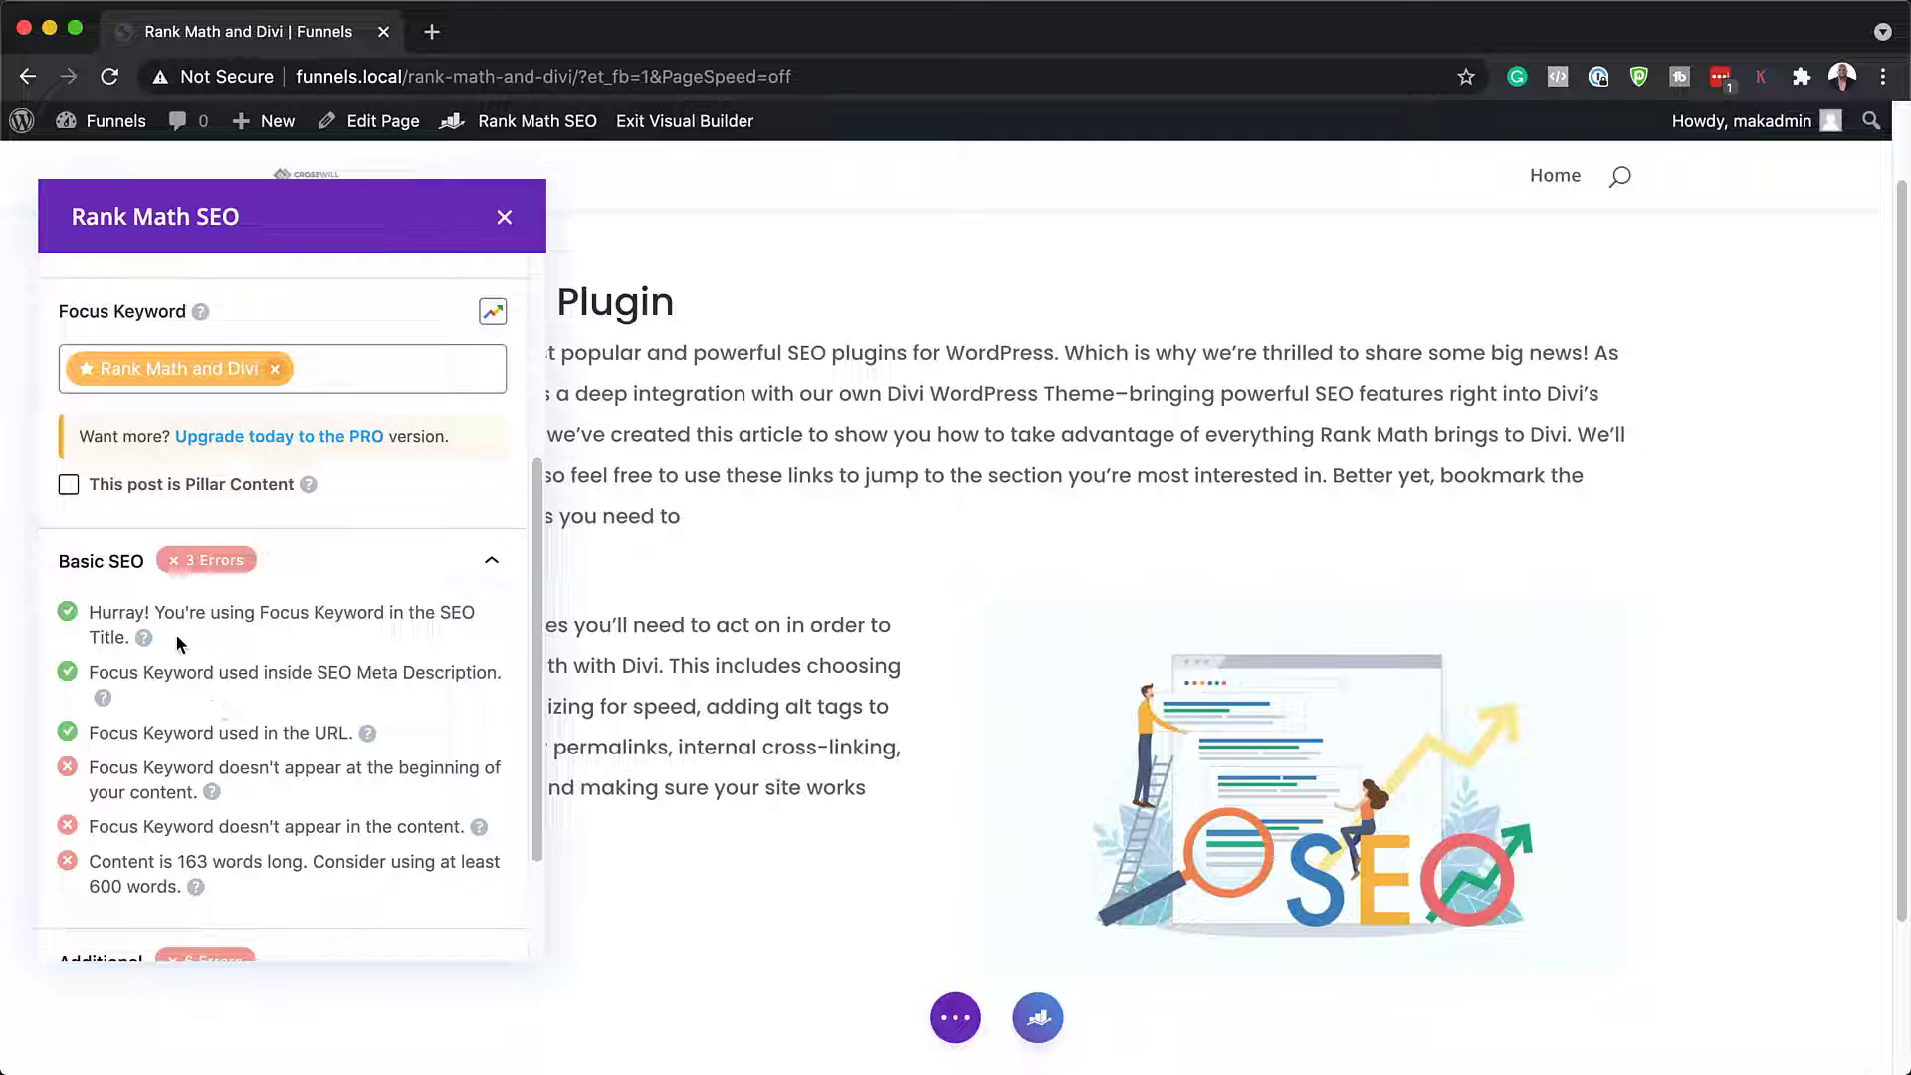
{"action": "scroll", "coordinate": [399, 850], "scroll_direction": "down", "scroll_amount": 3}
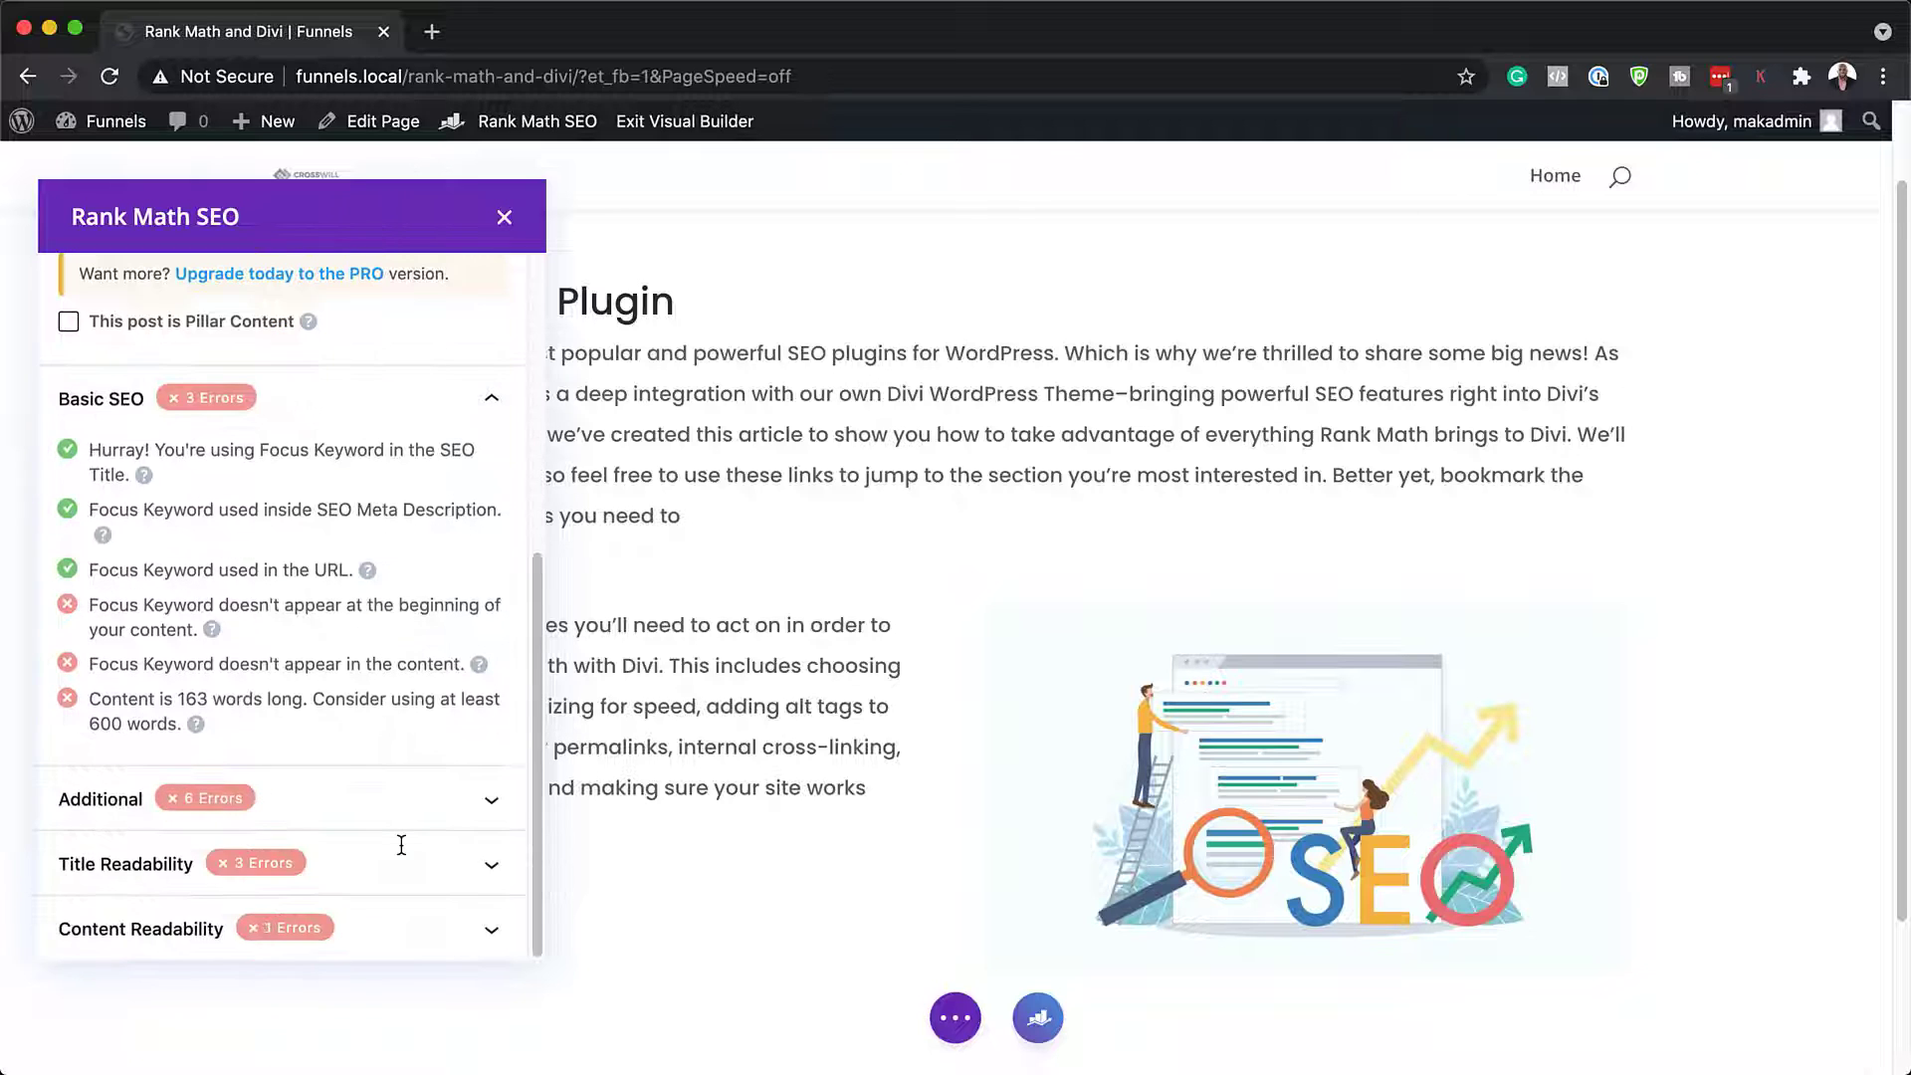
{"action": "scroll", "coordinate": [401, 845], "scroll_direction": "up", "scroll_amount": 9}
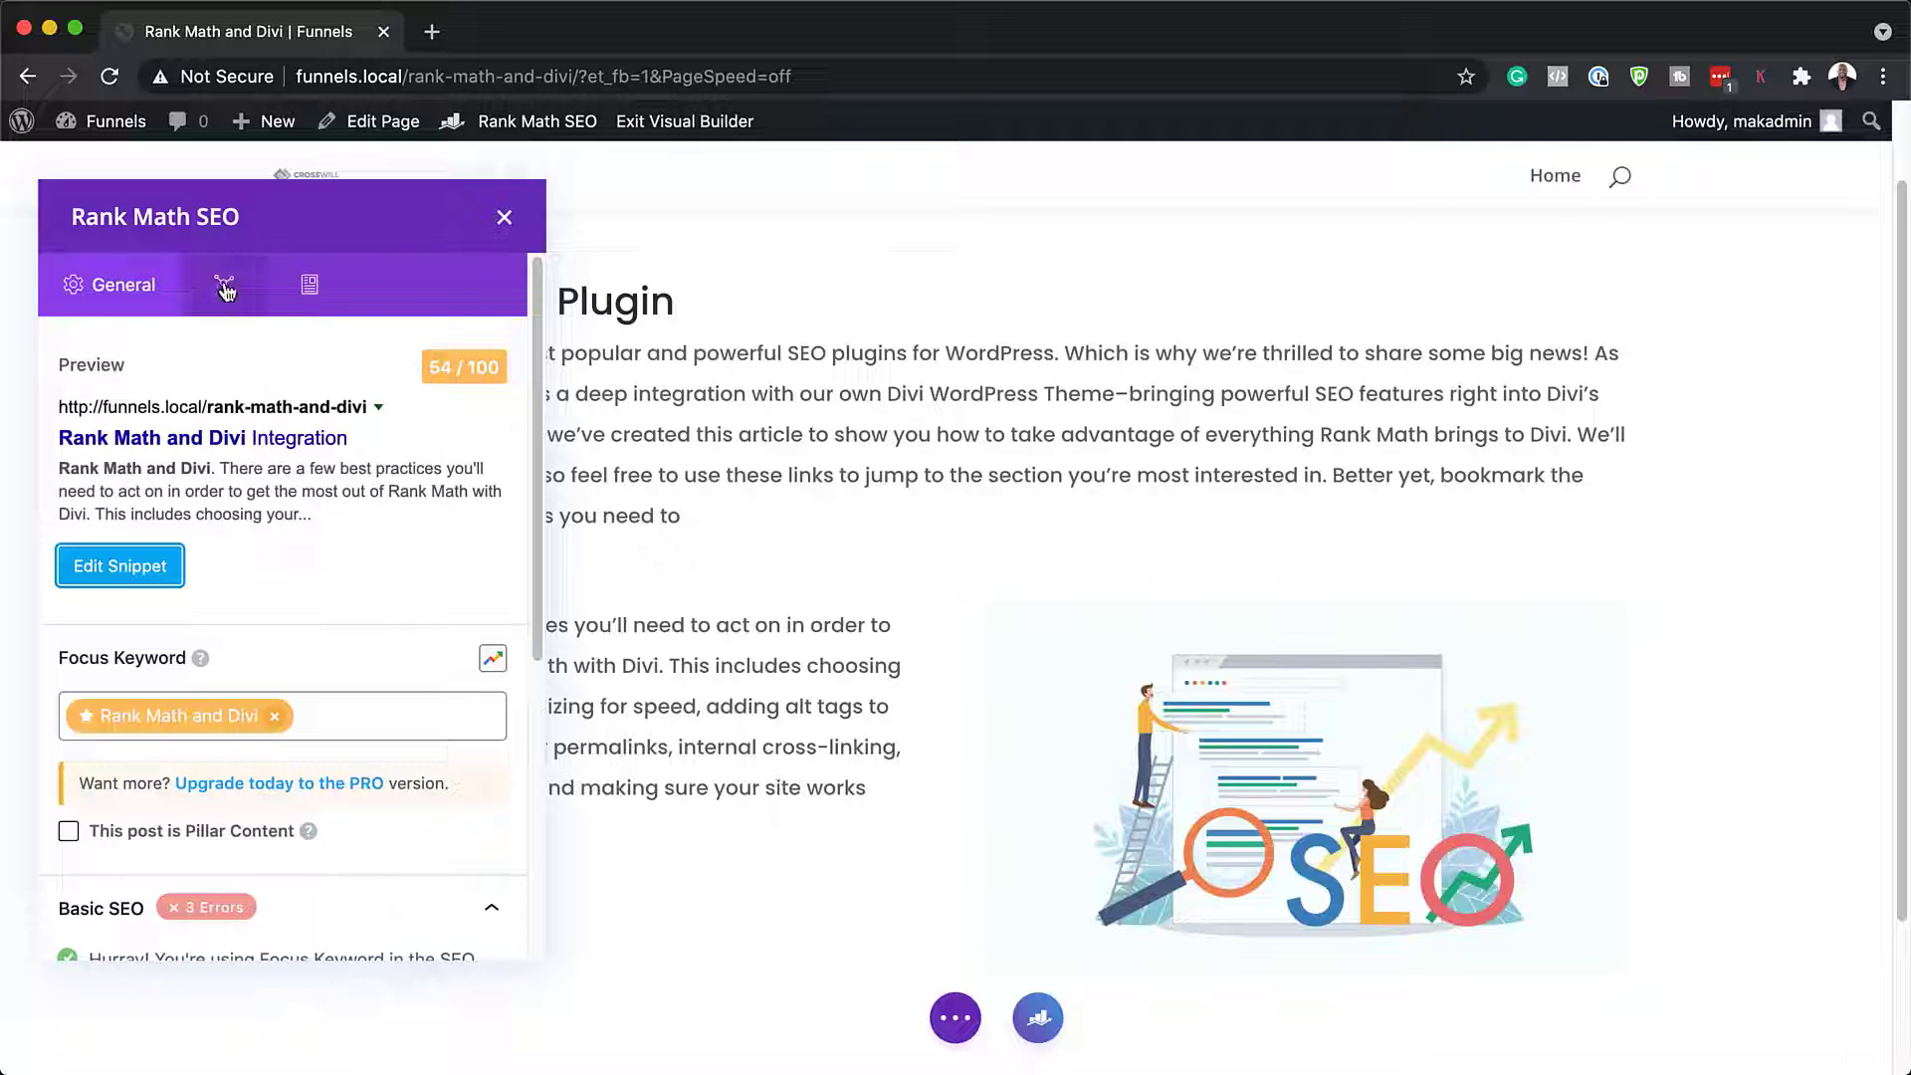
View the page's Facebook share preview with its image, title and description options, and close the snippet editor.
{"action": "left_click", "coordinate": [225, 286]}
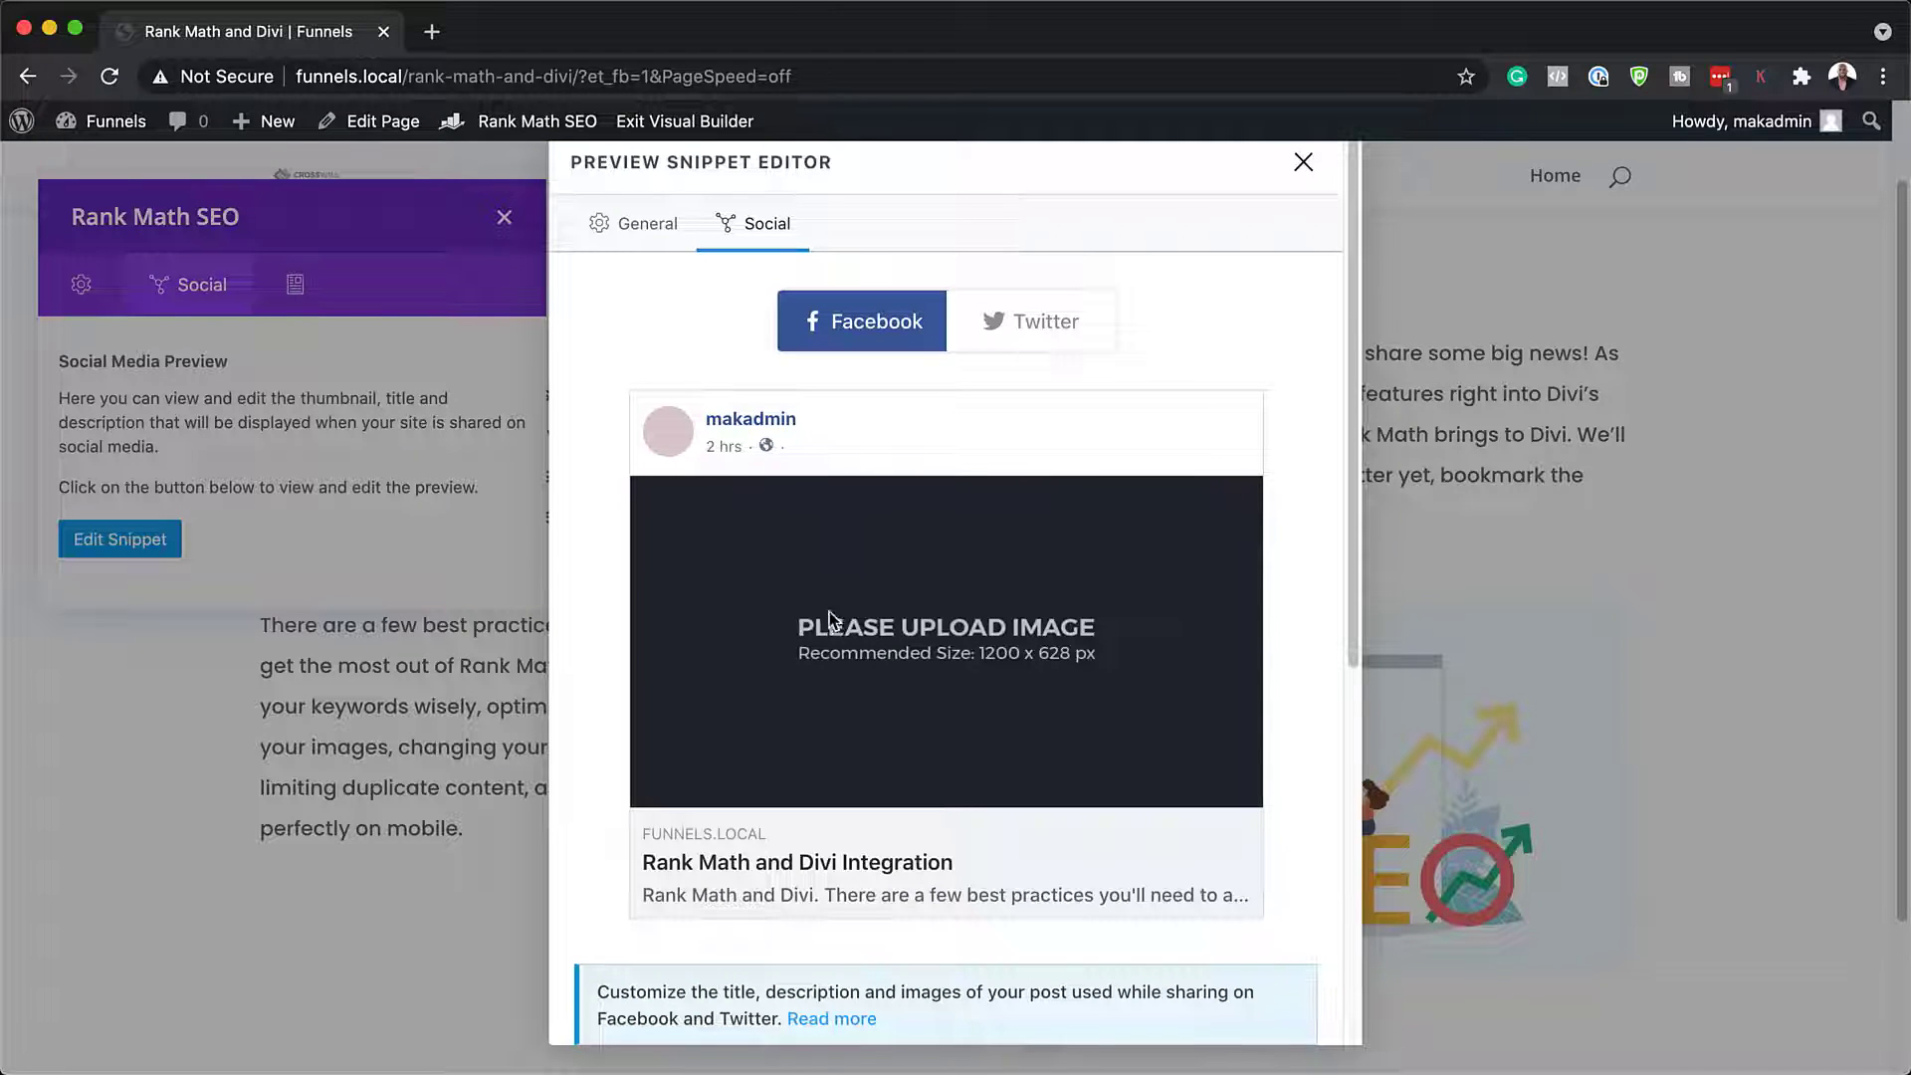
{"action": "scroll", "coordinate": [969, 688], "scroll_direction": "down", "scroll_amount": 6}
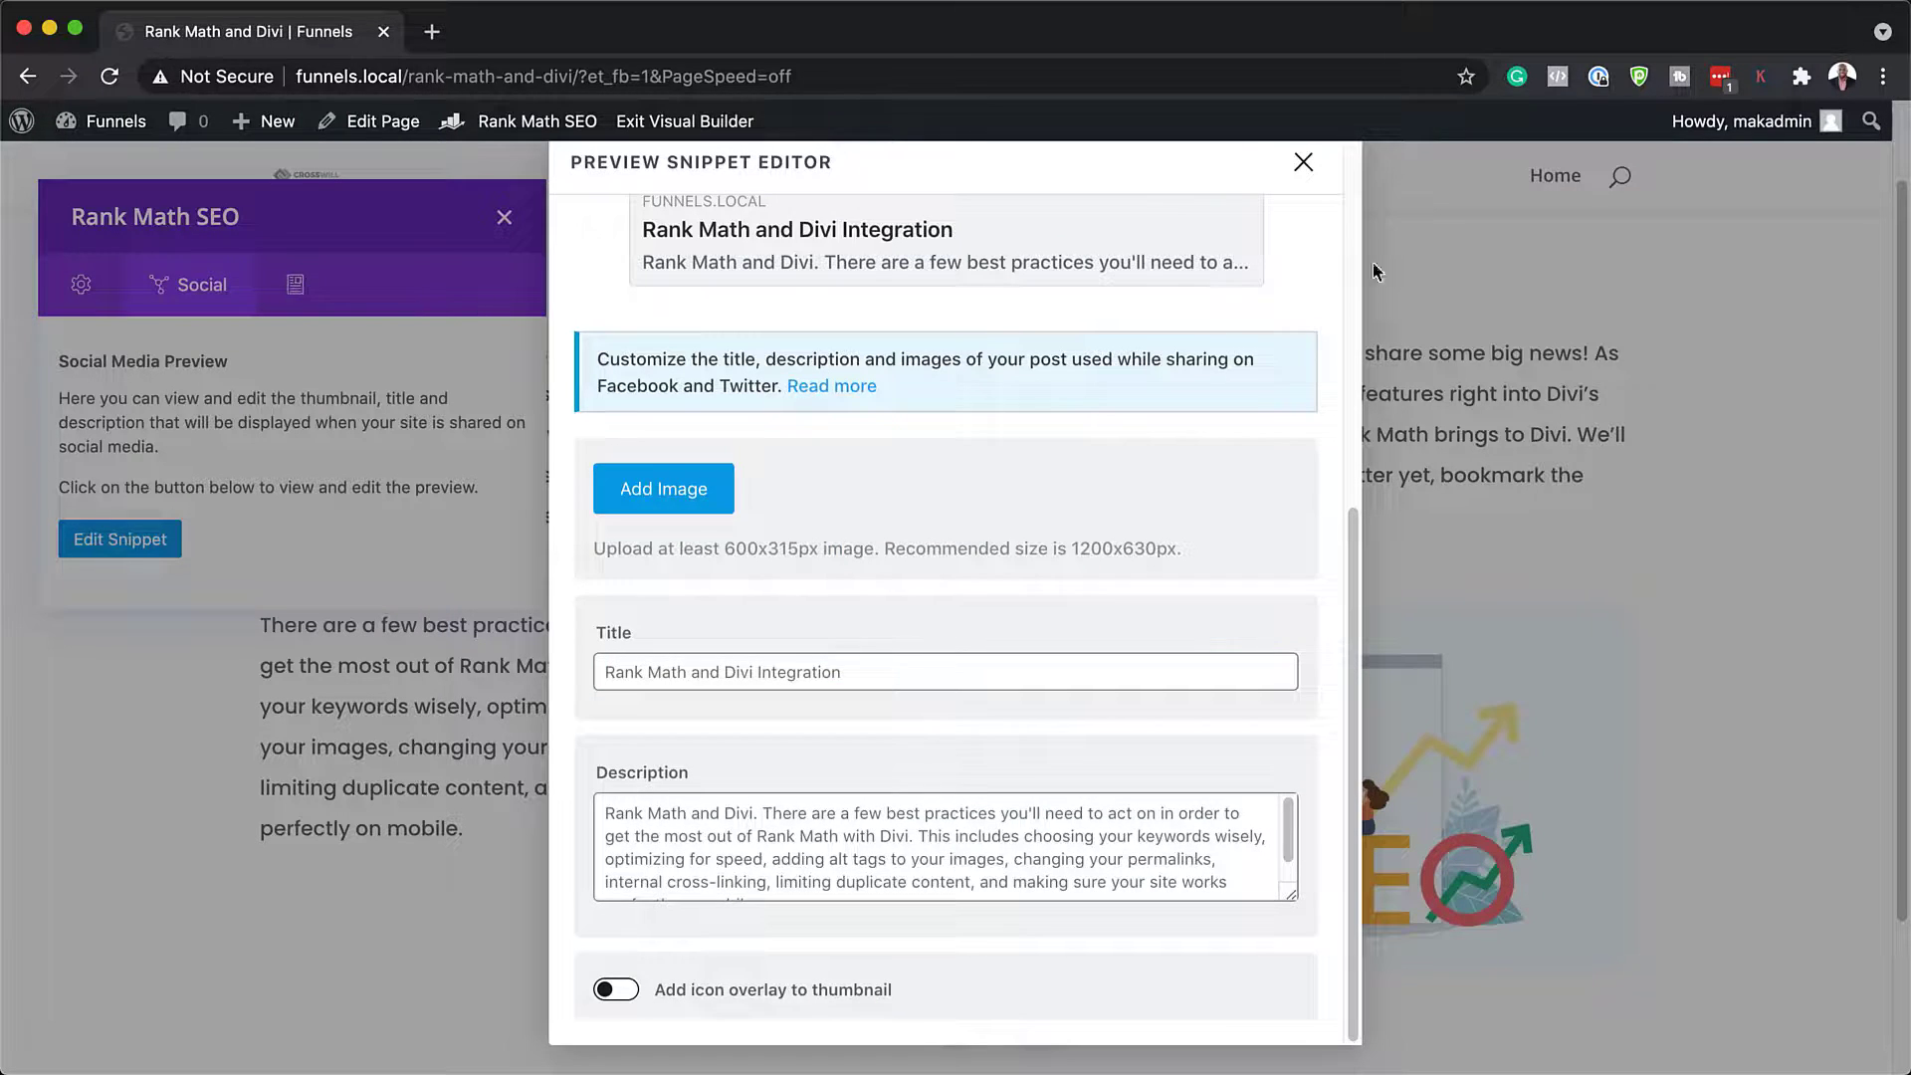
{"action": "left_click", "coordinate": [1303, 162]}
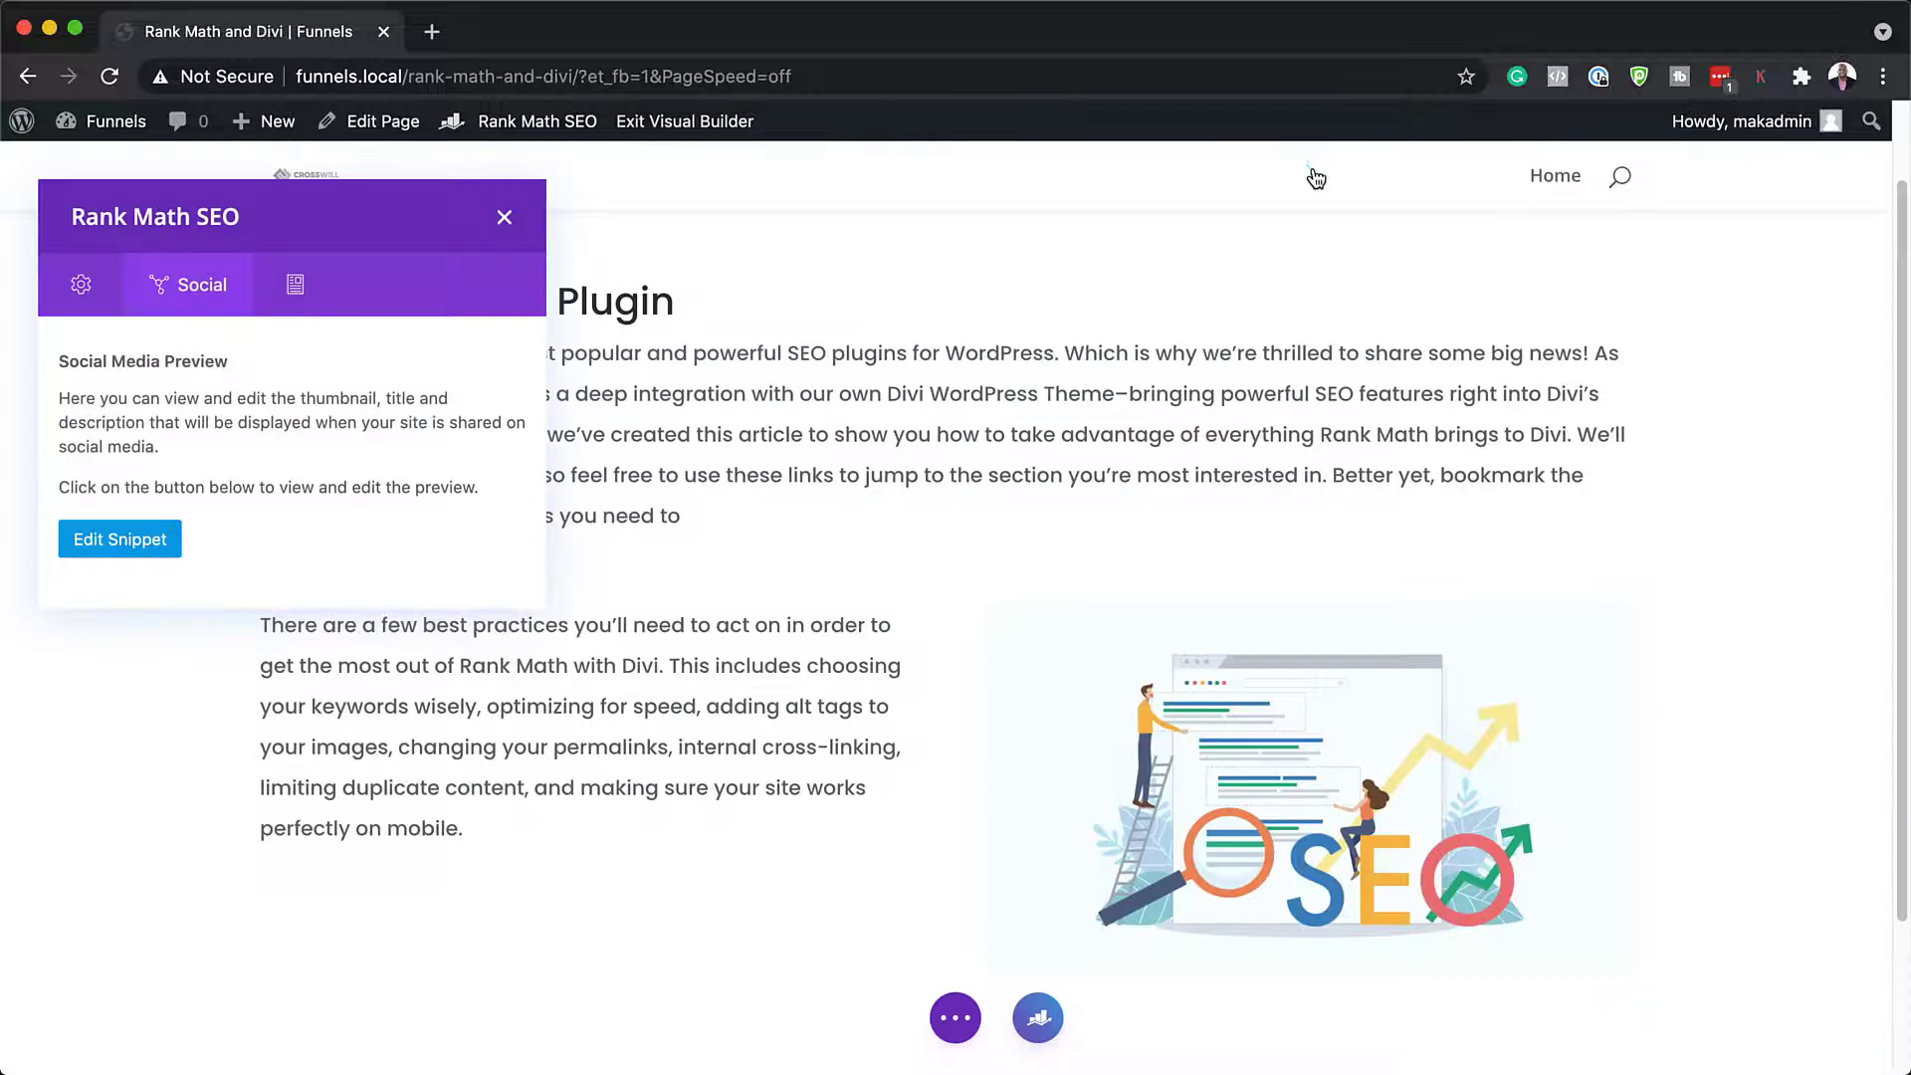
Open the page's Article schema in the Schema Builder and inspect its headline, description, keywords and article type fields.
{"action": "left_click", "coordinate": [334, 301]}
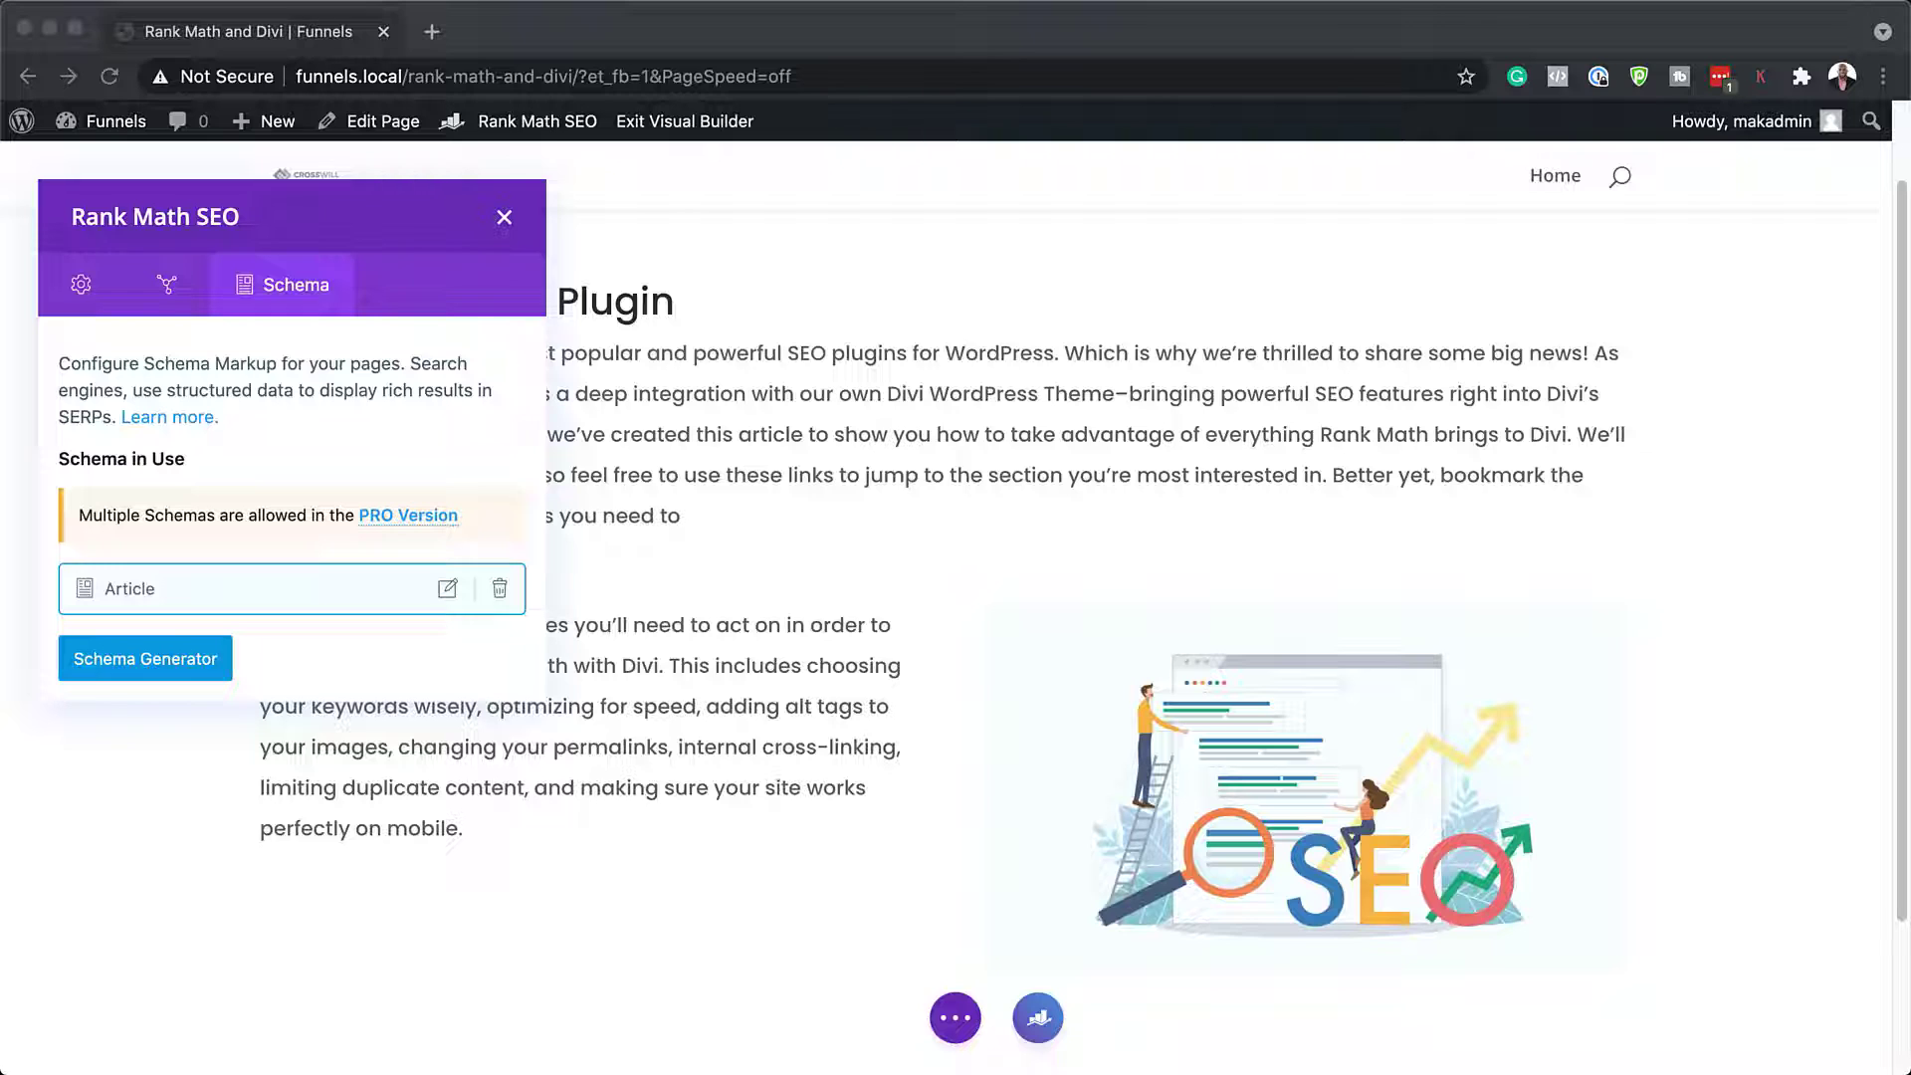
{"action": "left_click", "coordinate": [254, 596]}
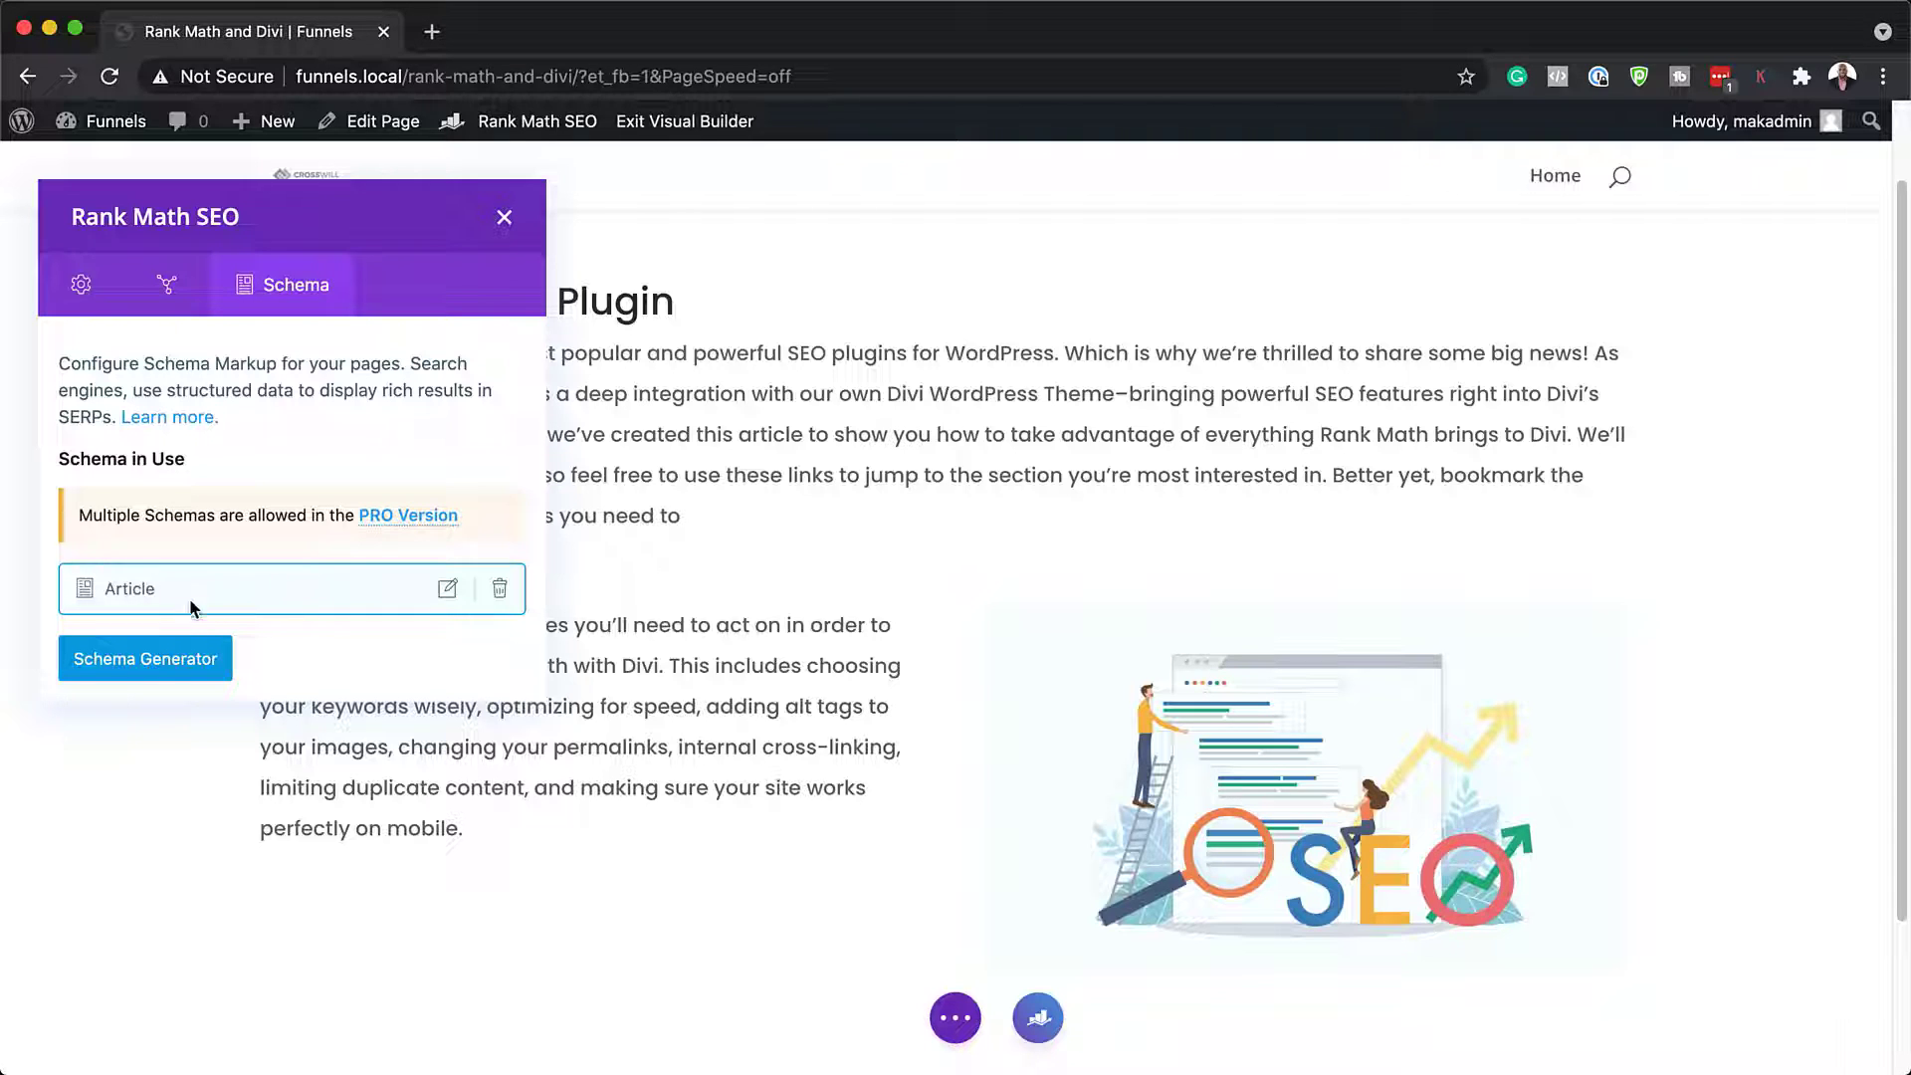
{"action": "left_click", "coordinate": [447, 593]}
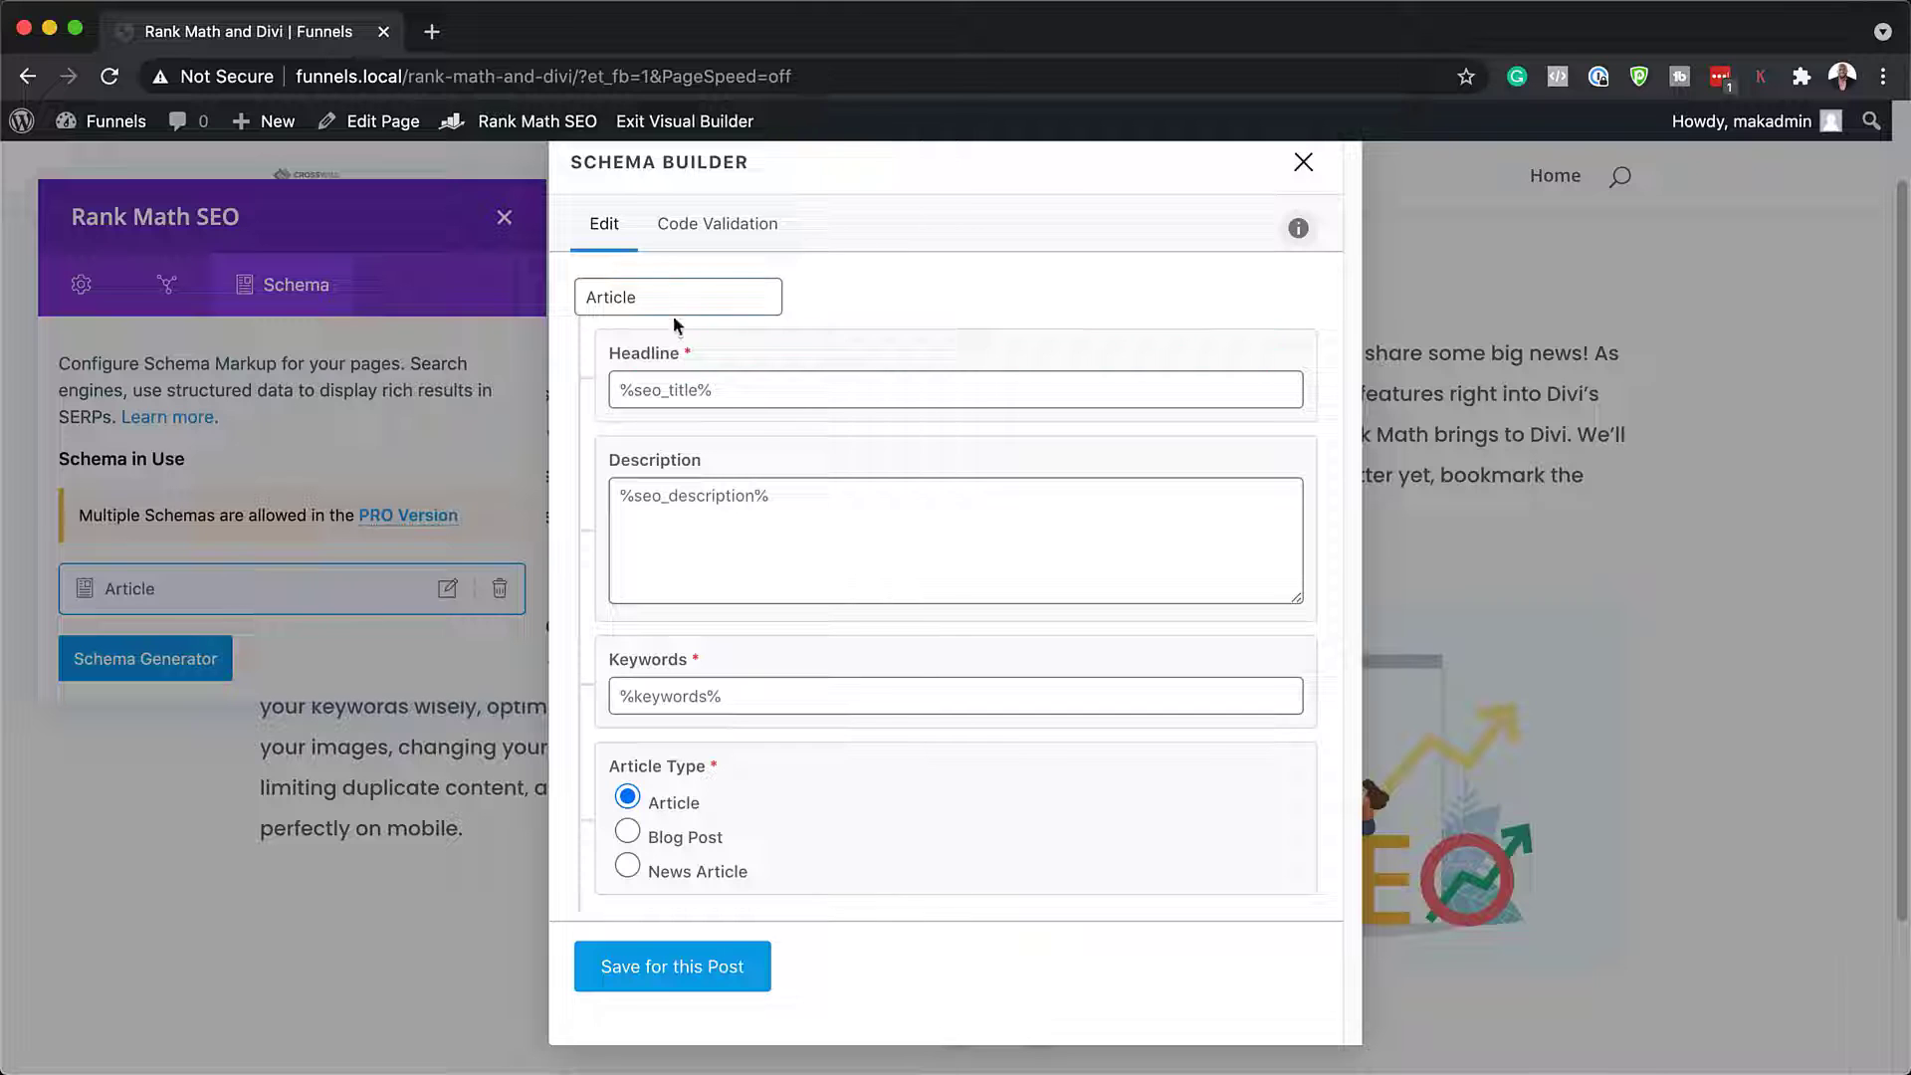
{"action": "left_click", "coordinate": [751, 389]}
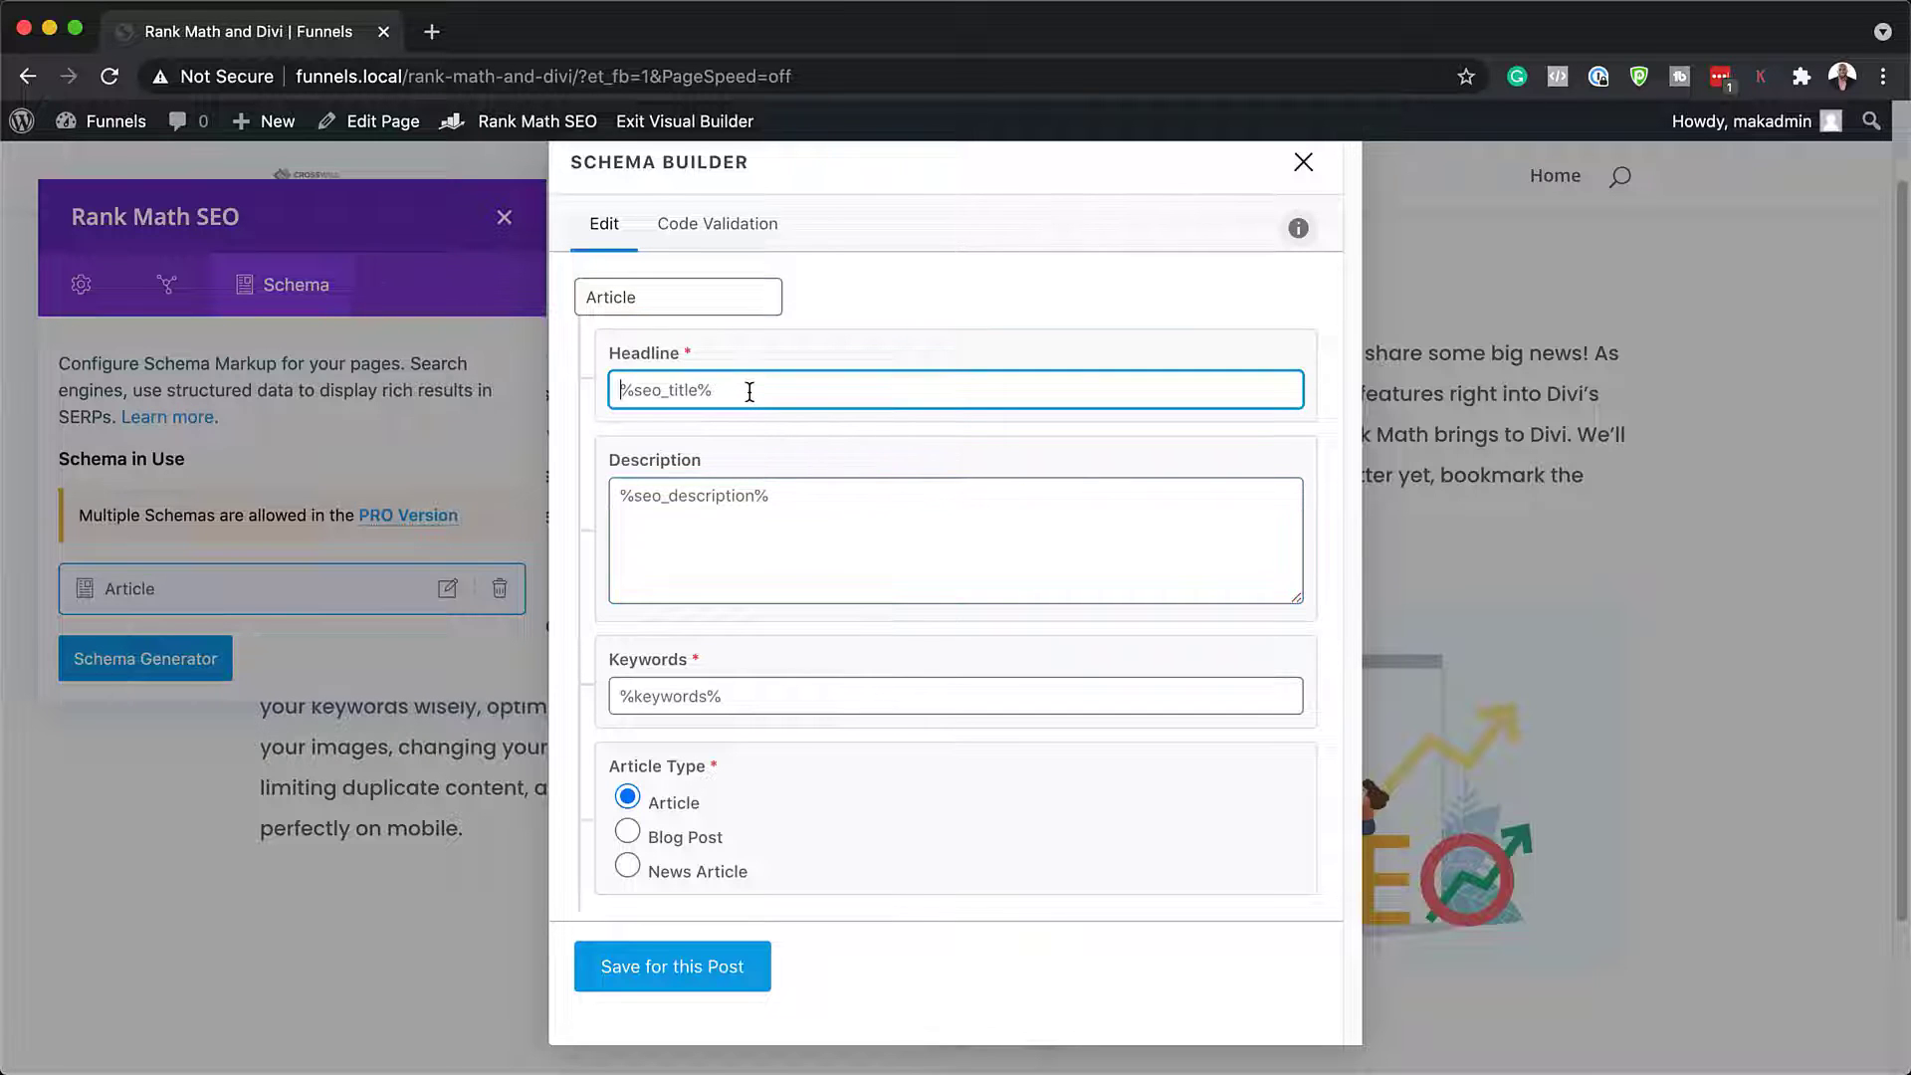
{"action": "left_click", "coordinate": [753, 520]}
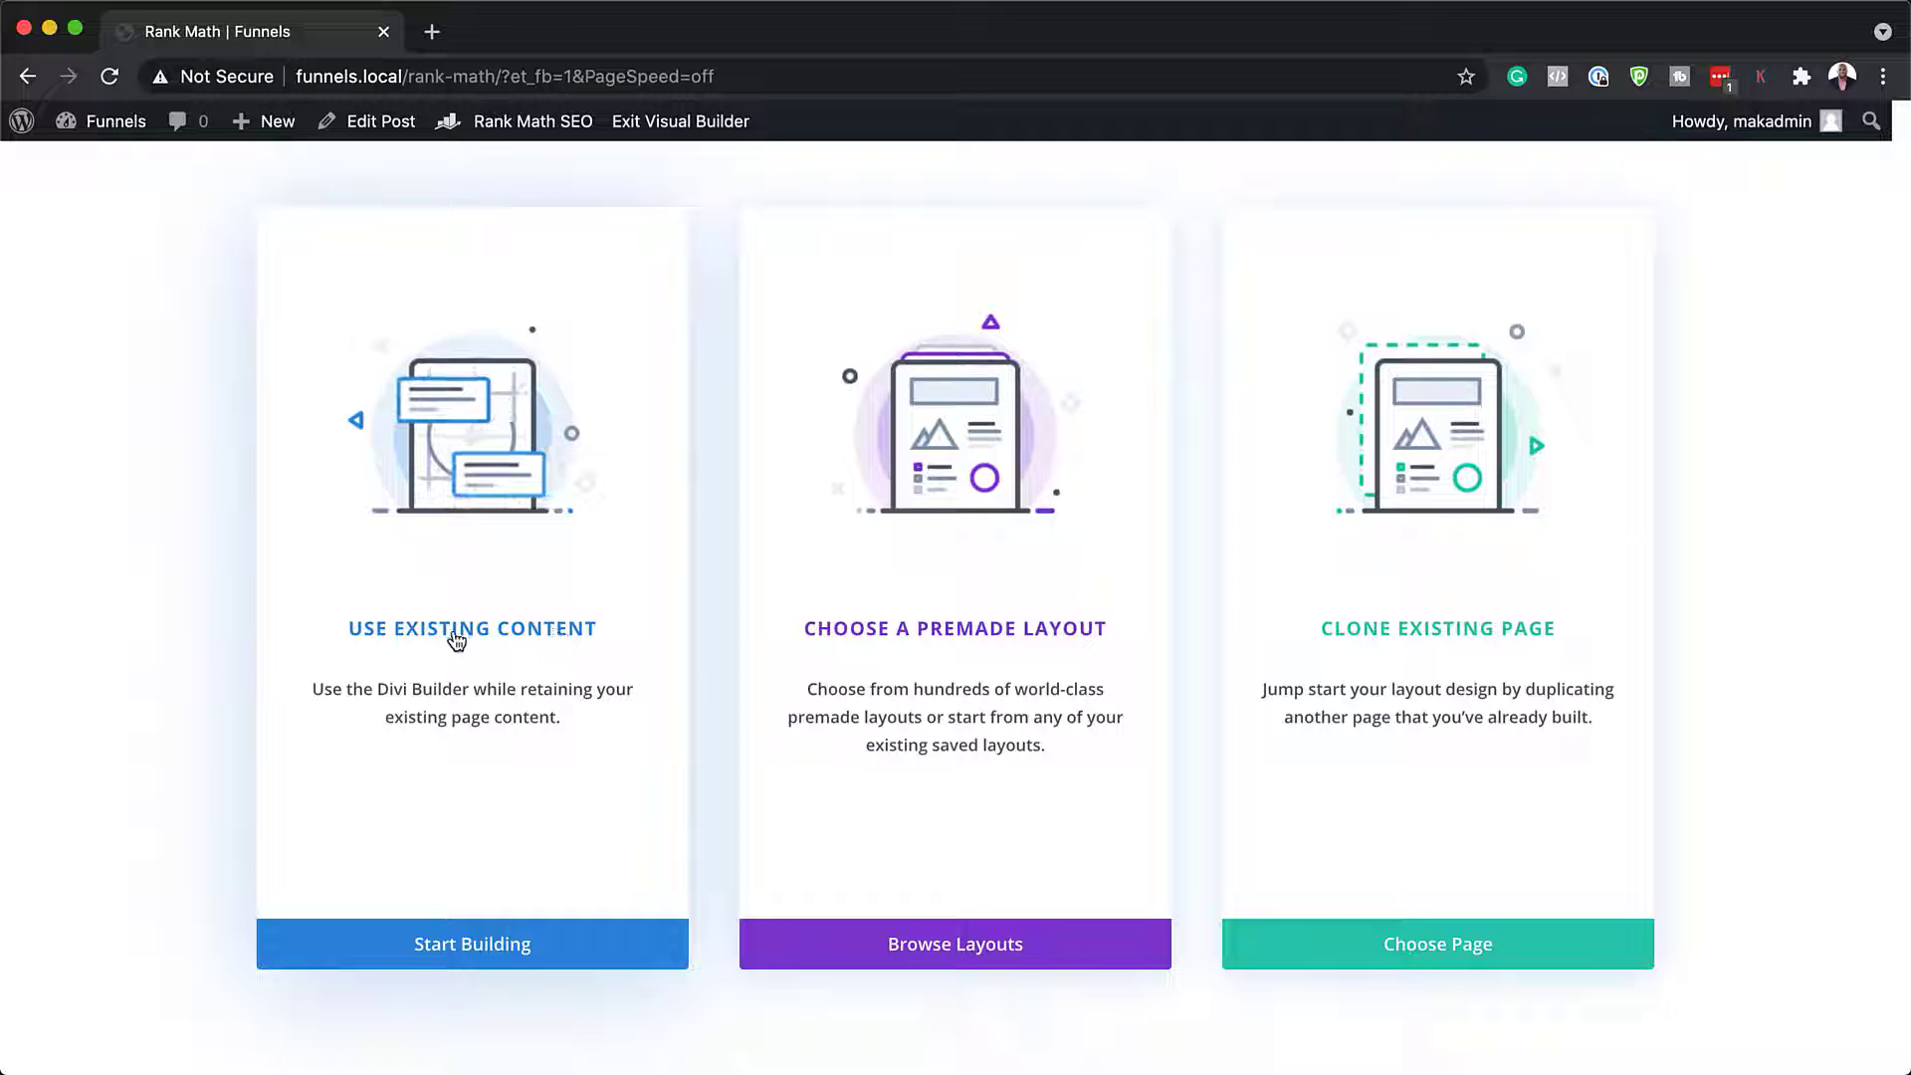
Start building the "Rank Math" post with the Divi Builder using its existing content, and look over the post.
{"action": "left_click", "coordinate": [509, 640]}
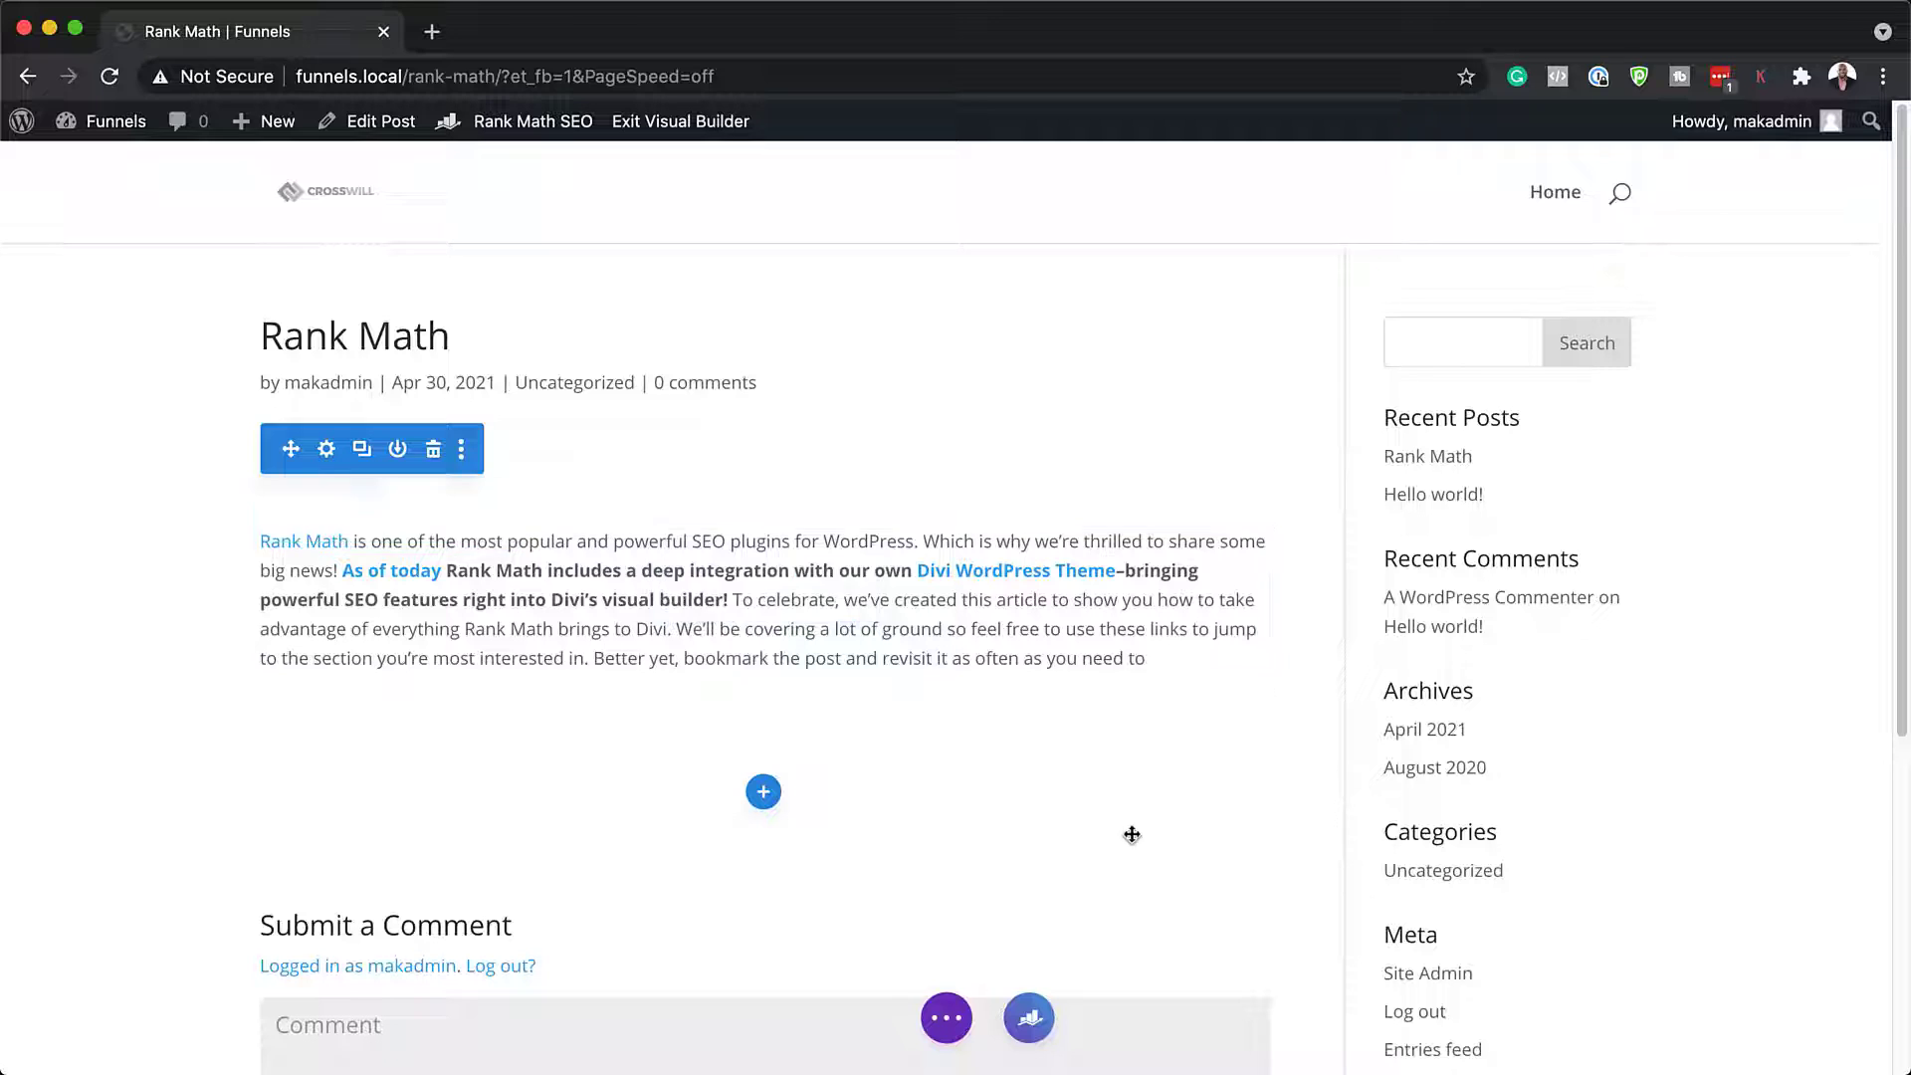
{"action": "scroll", "coordinate": [976, 833], "scroll_direction": "down", "scroll_amount": 4}
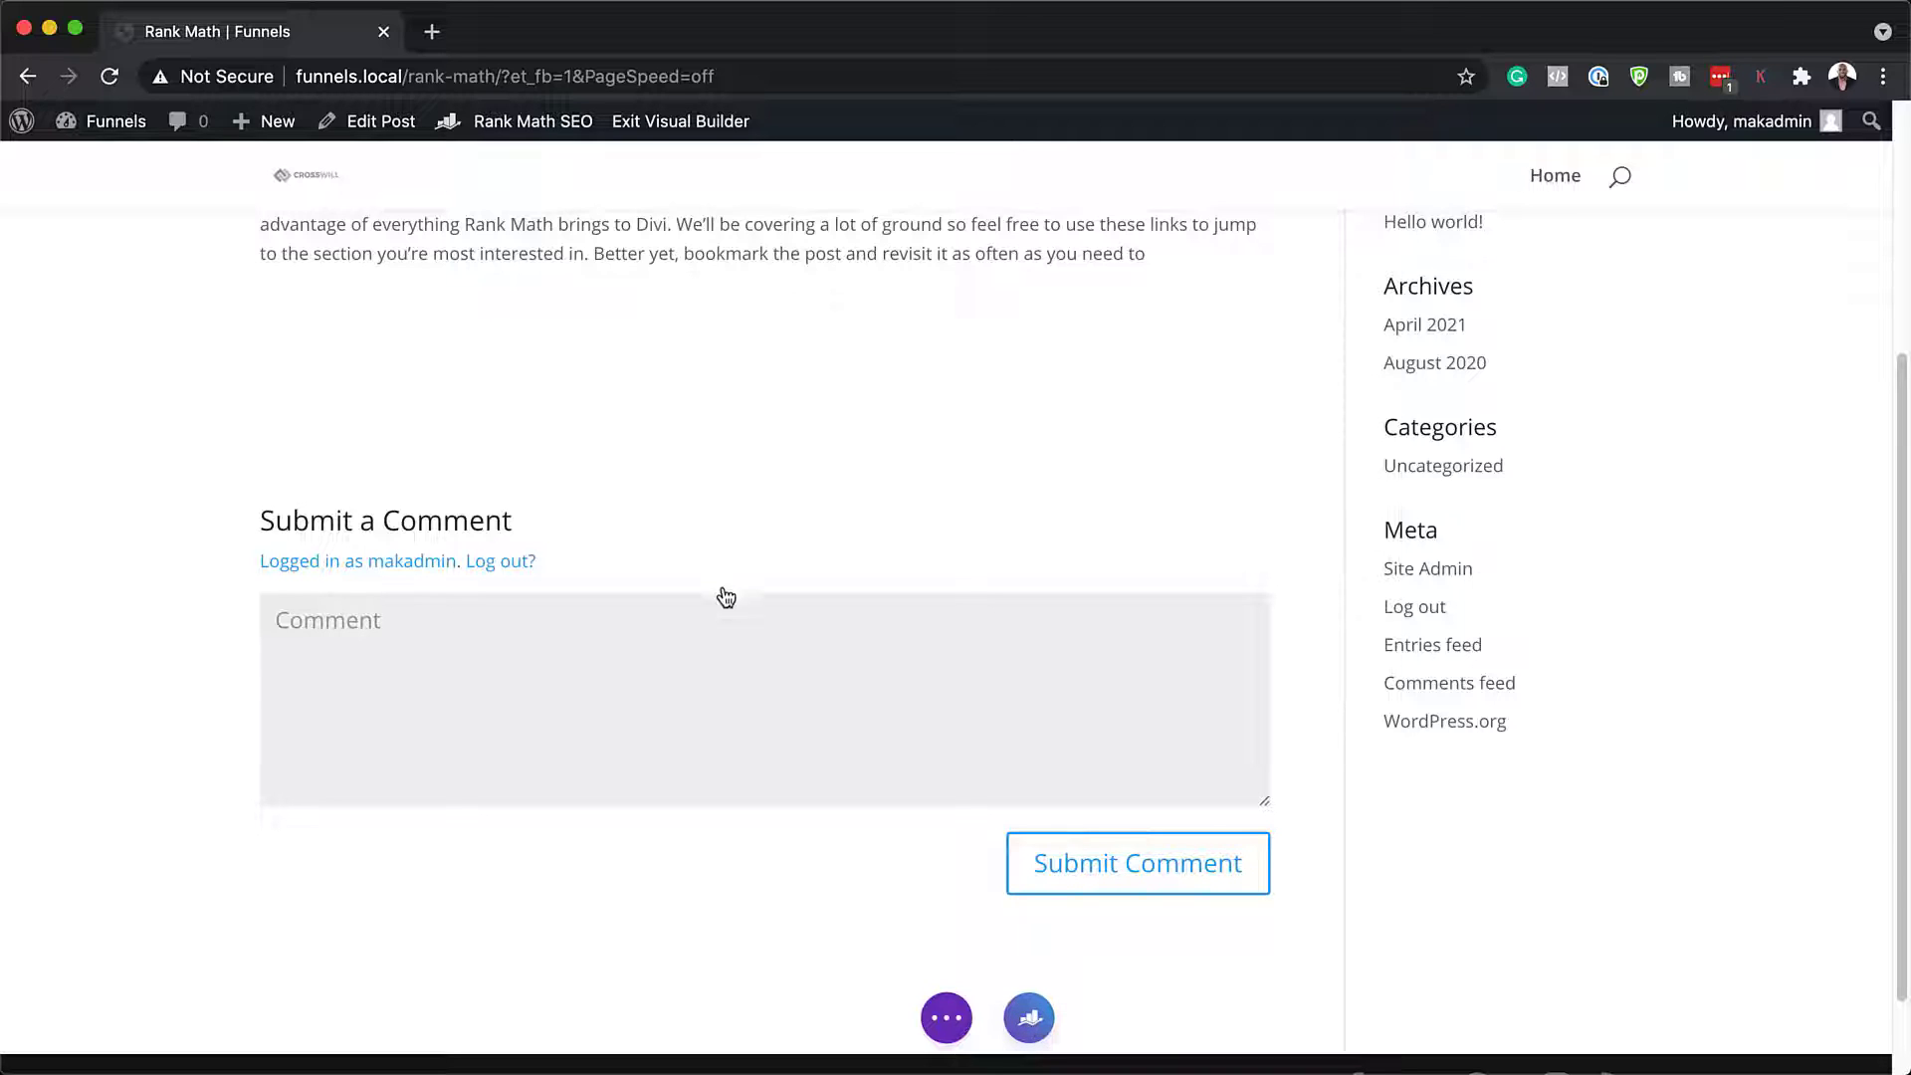
{"action": "scroll", "coordinate": [887, 694], "scroll_direction": "up", "scroll_amount": 4}
{"action": "scroll", "coordinate": [760, 845], "scroll_direction": "down", "scroll_amount": 3}
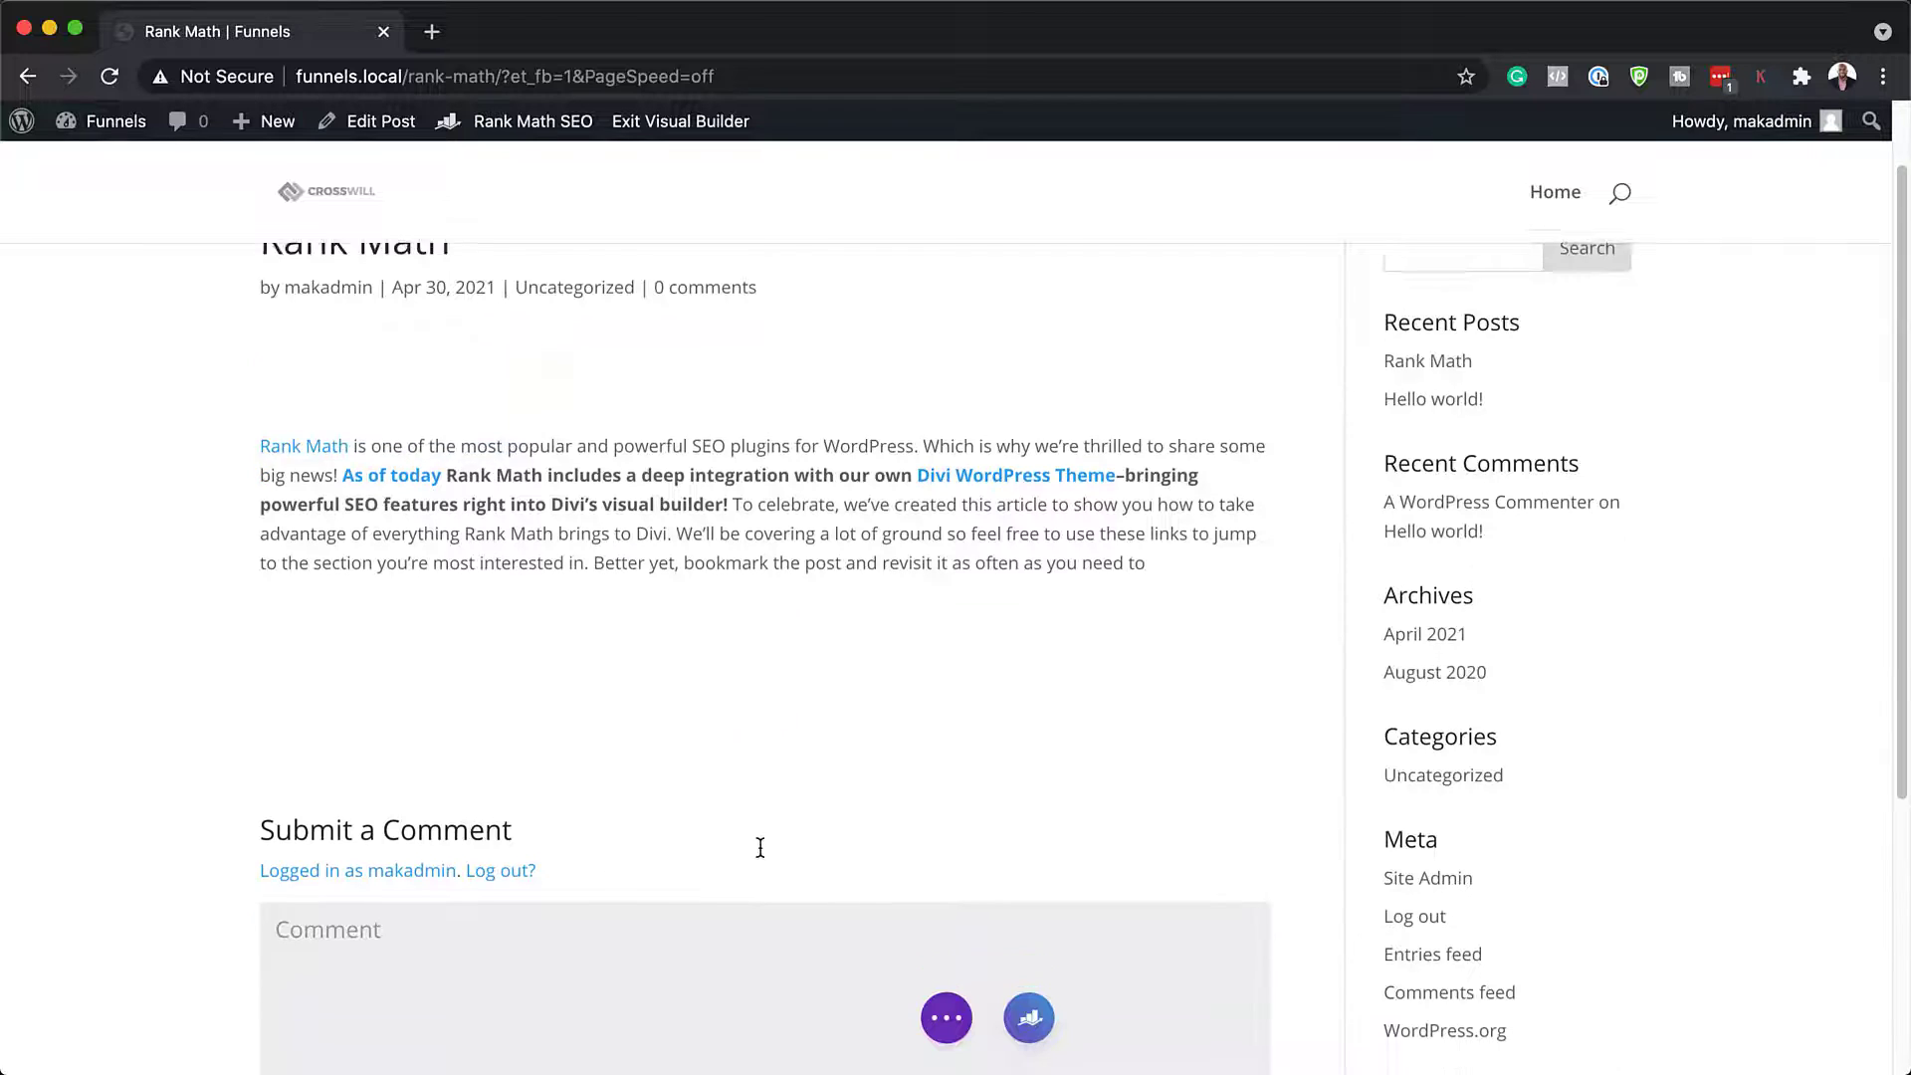
{"action": "scroll", "coordinate": [1294, 836], "scroll_direction": "up", "scroll_amount": 3}
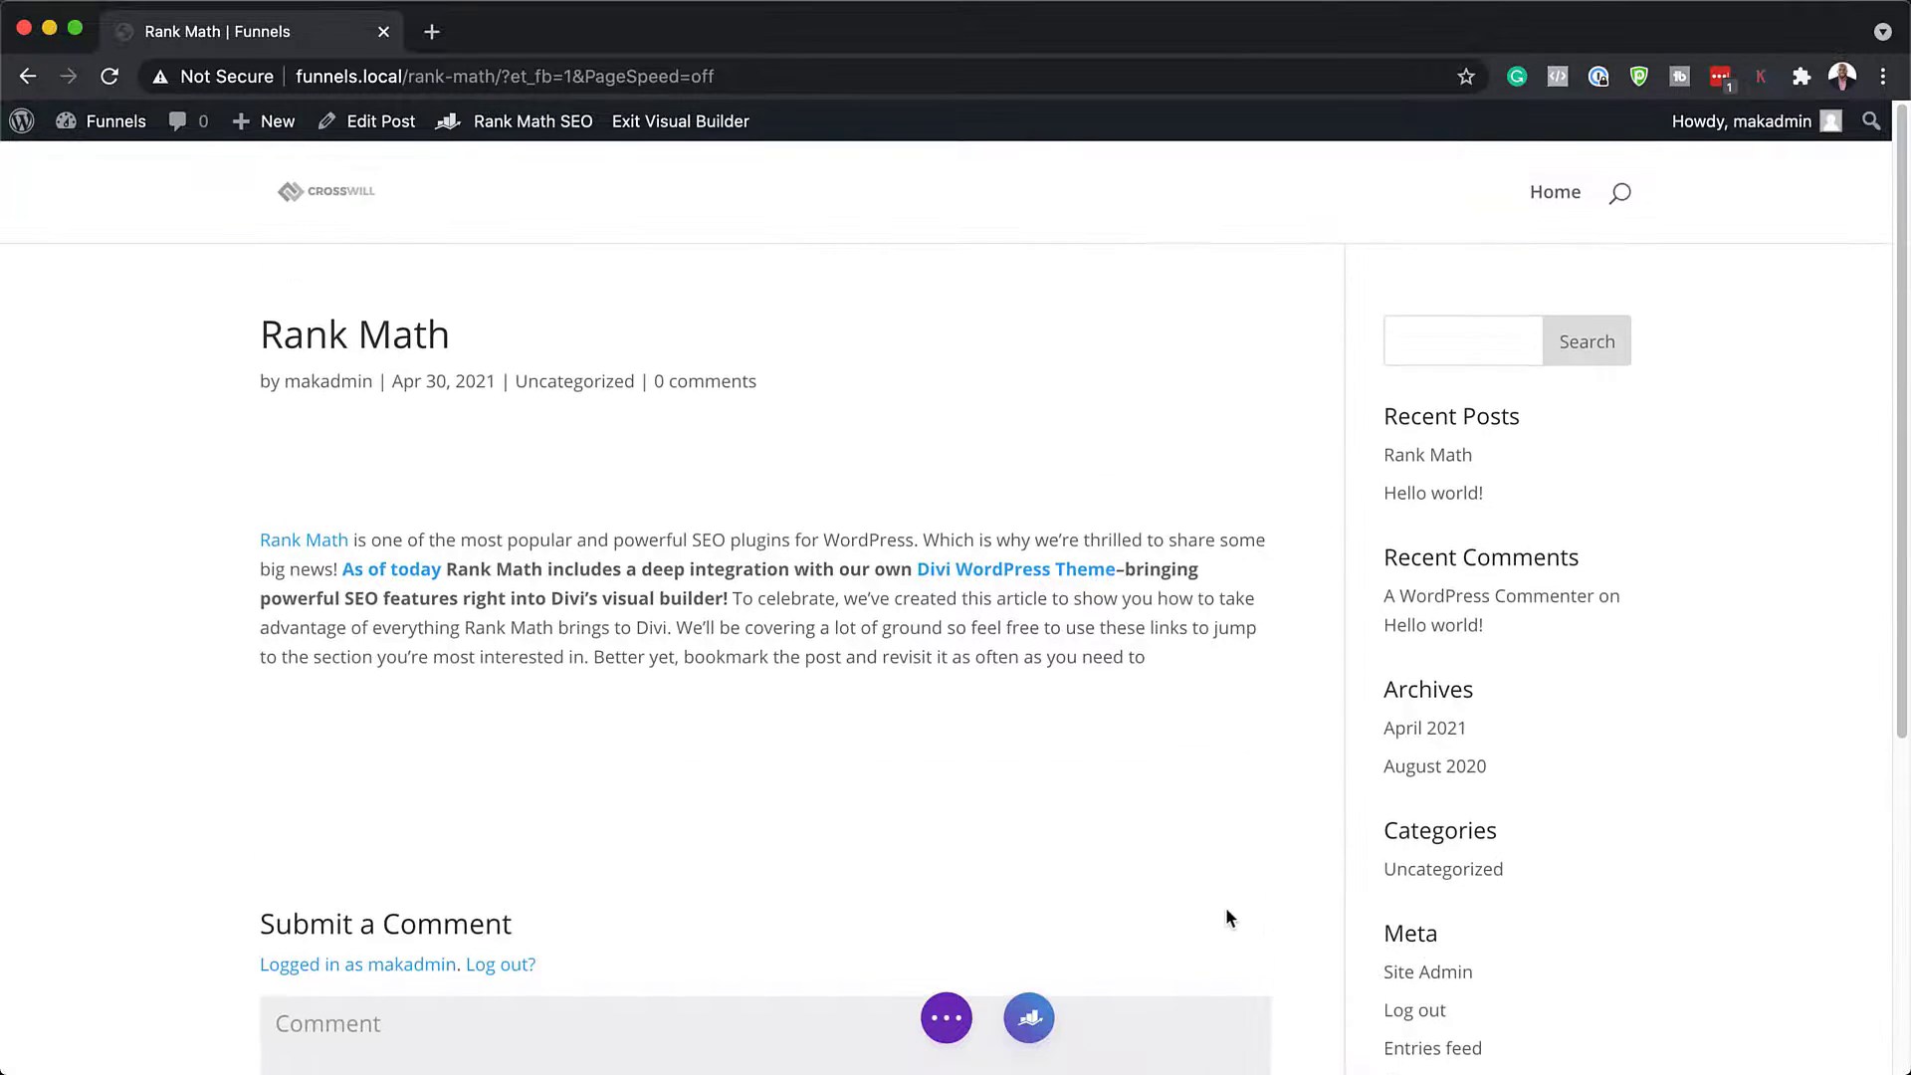
Bring up the "Rank Math" post's Rank Math SEO settings and review its score and SEO checks.
{"action": "left_click", "coordinate": [1031, 1020]}
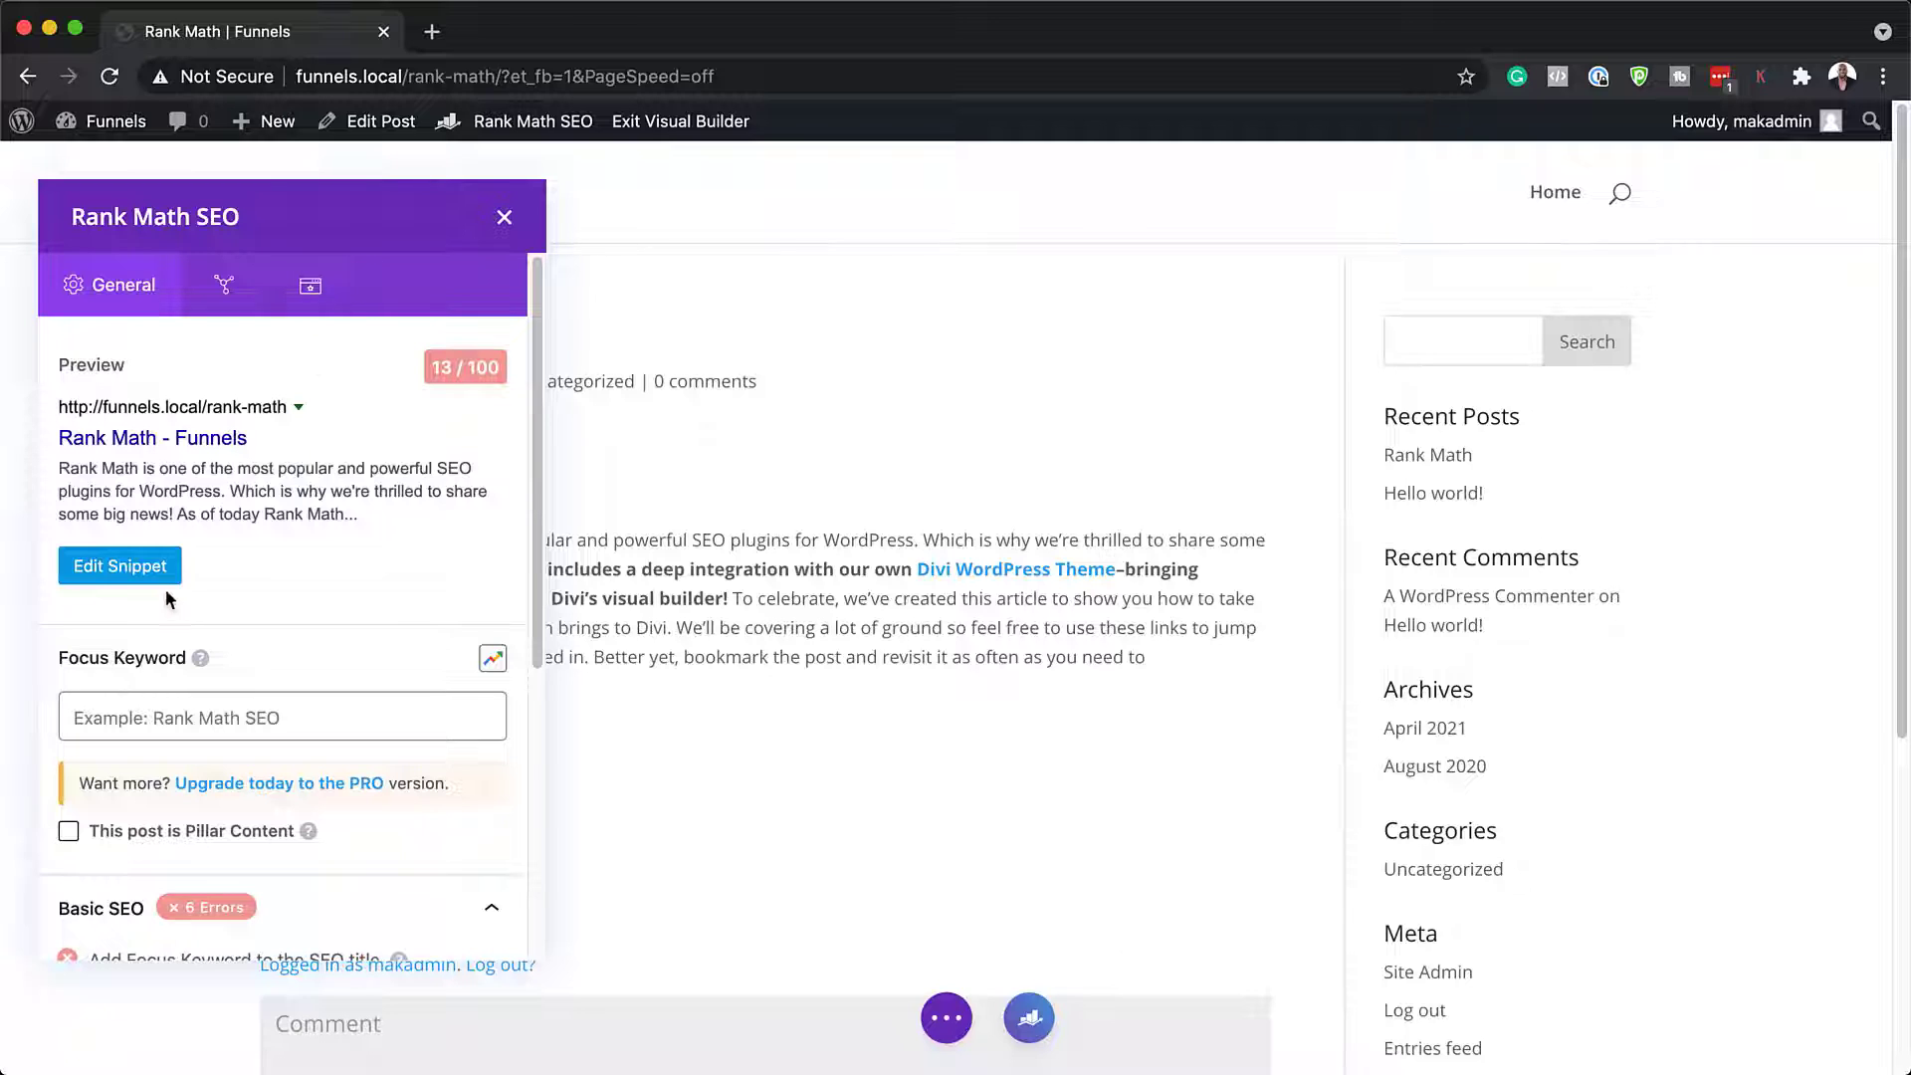
{"action": "scroll", "coordinate": [373, 605], "scroll_direction": "down", "scroll_amount": 5}
{"action": "scroll", "coordinate": [375, 615], "scroll_direction": "down", "scroll_amount": 1}
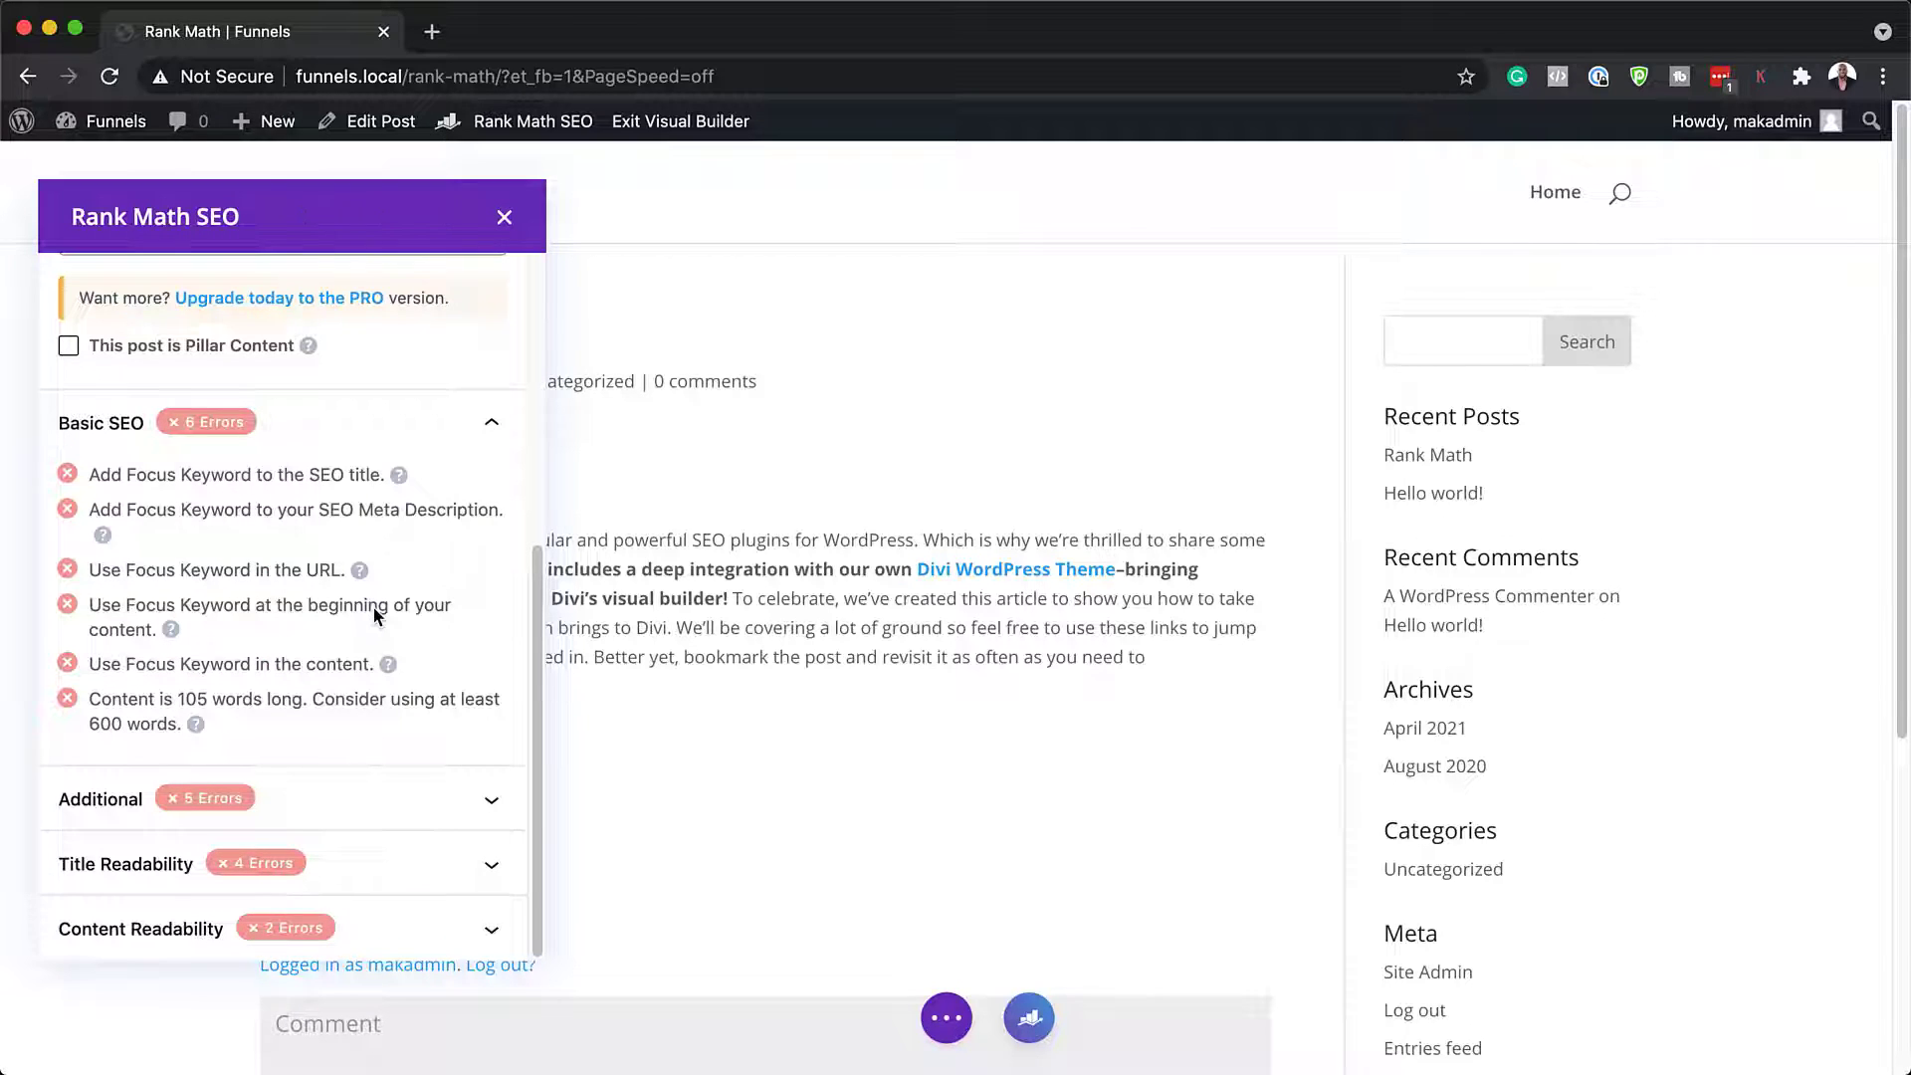
{"action": "scroll", "coordinate": [375, 607], "scroll_direction": "up", "scroll_amount": 6}
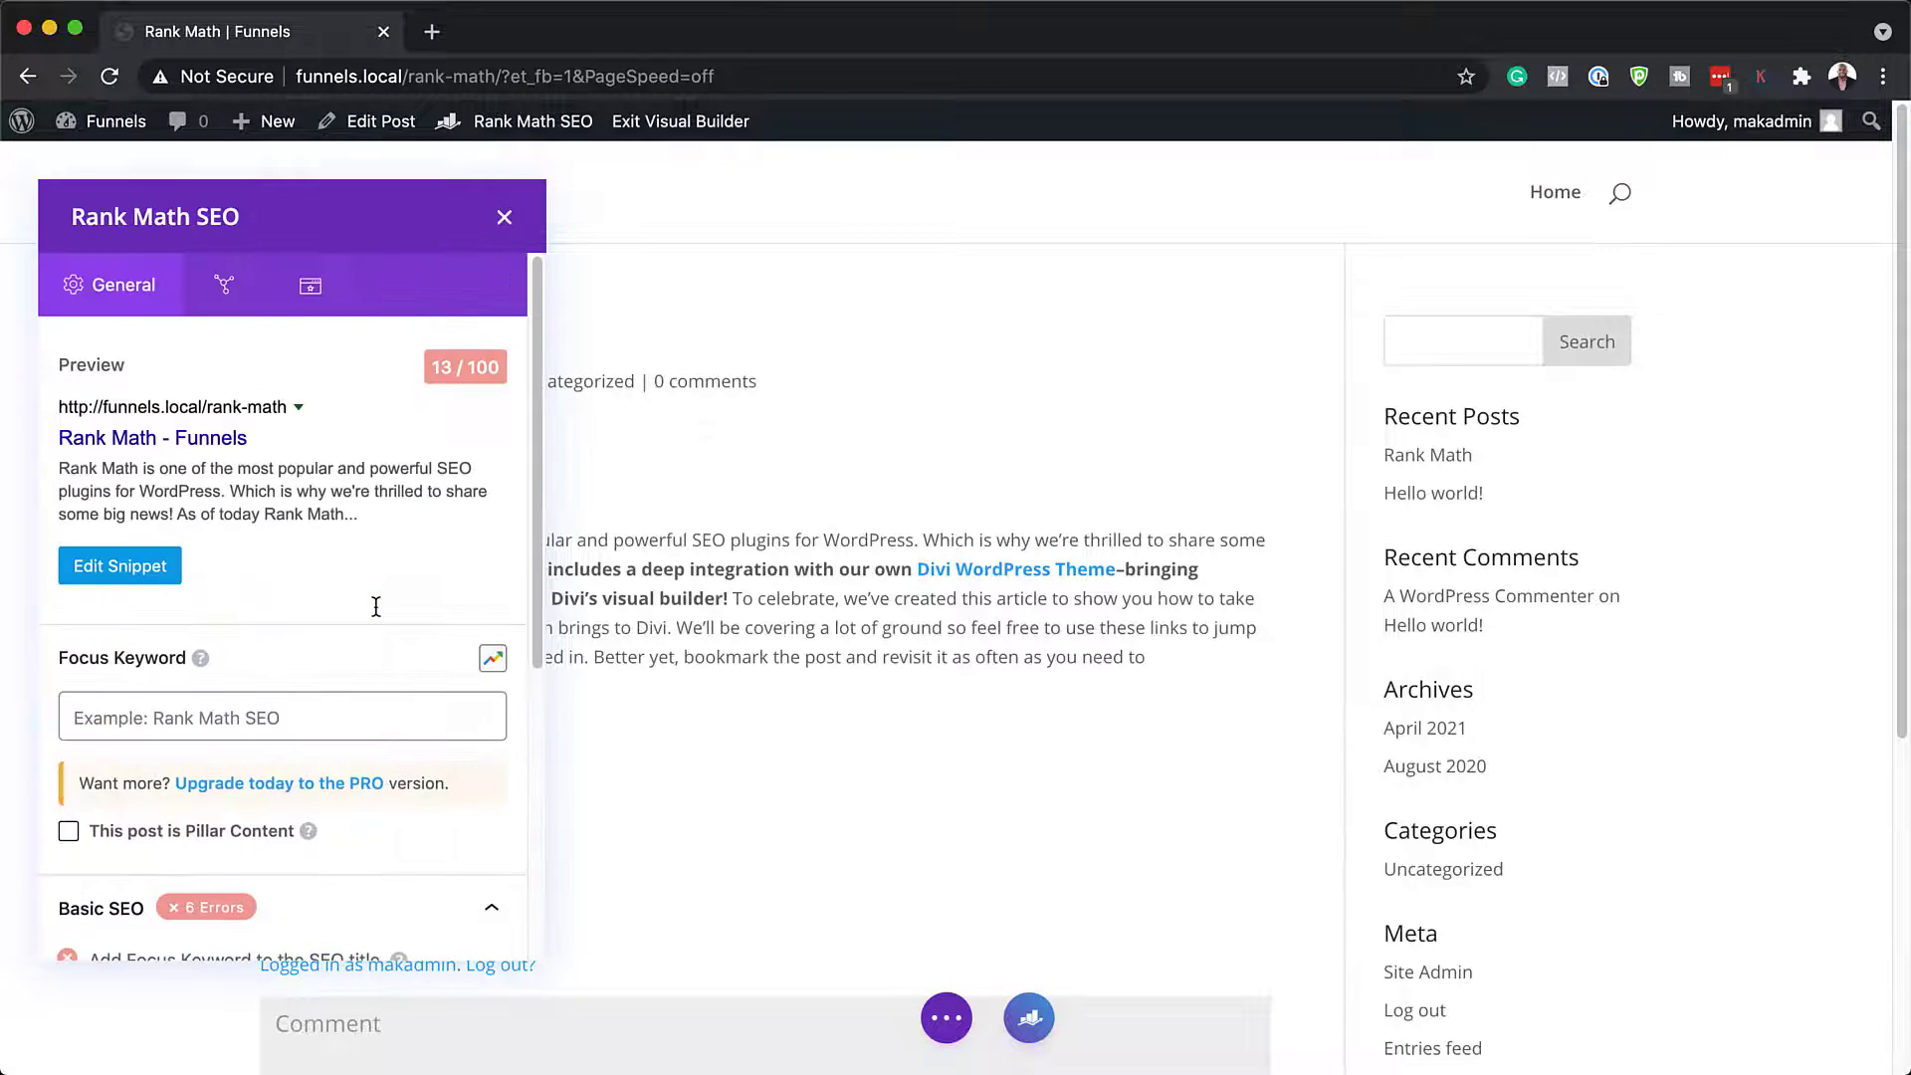